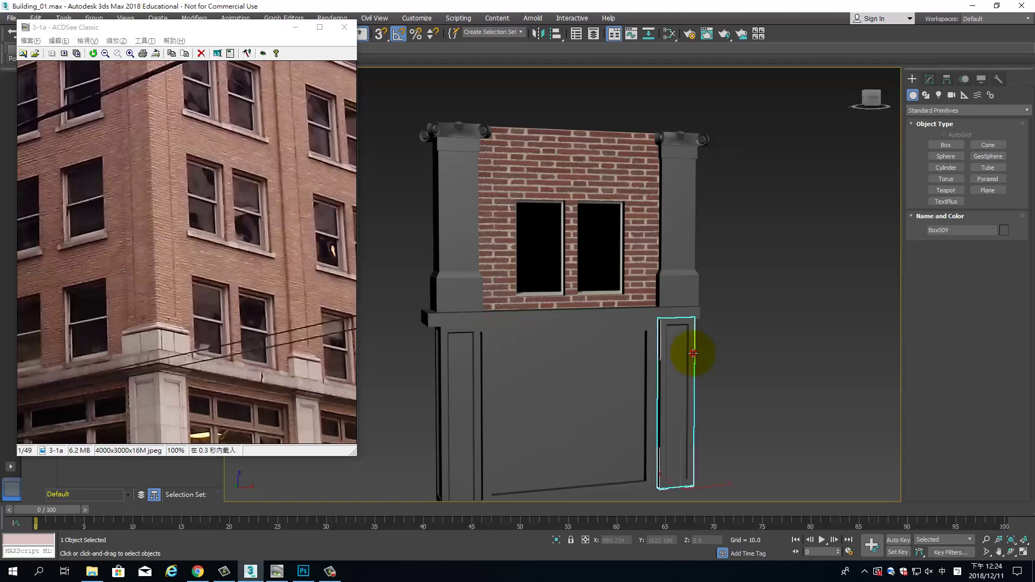
- Orbit around the brick facade and select the brick wall panel
mouse_move(642, 381)
middle_mouse_down("alt")
mouse_move(543, 300)
mouse_move(577, 306)
mouse_move(593, 265)
mouse_move(543, 225)
middle_mouse_up("alt")
left_click(555, 171)
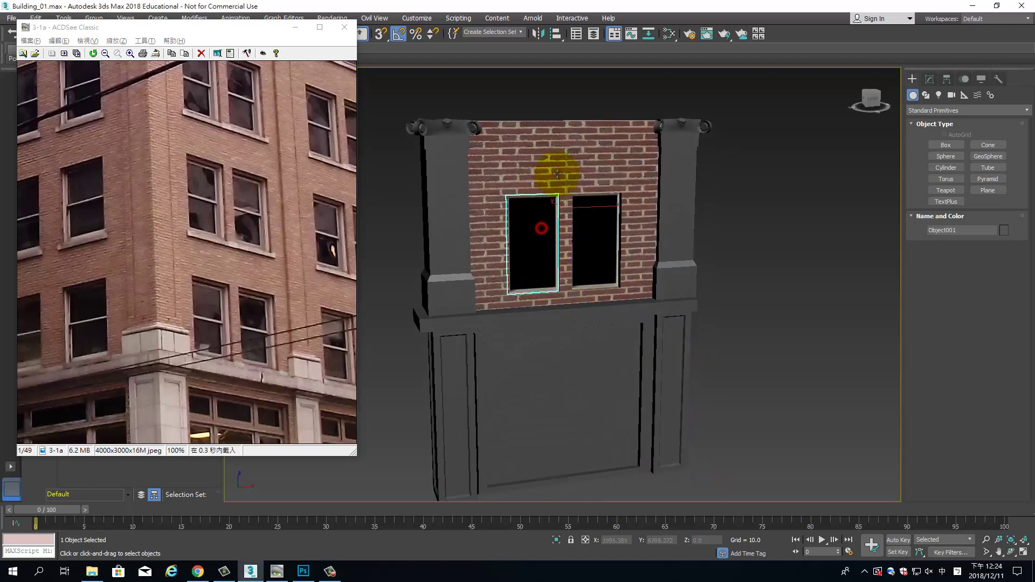
middle_click_drag(548, 188, 565, 197, "alt")
scroll(565, 198, "up", 3)
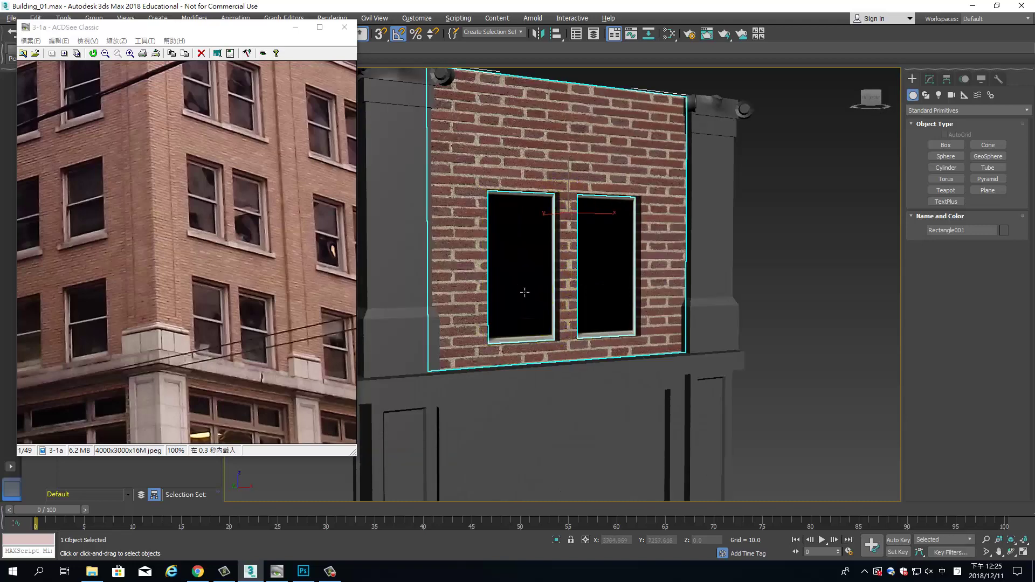
middle_click_drag(516, 279, 520, 277, "alt")
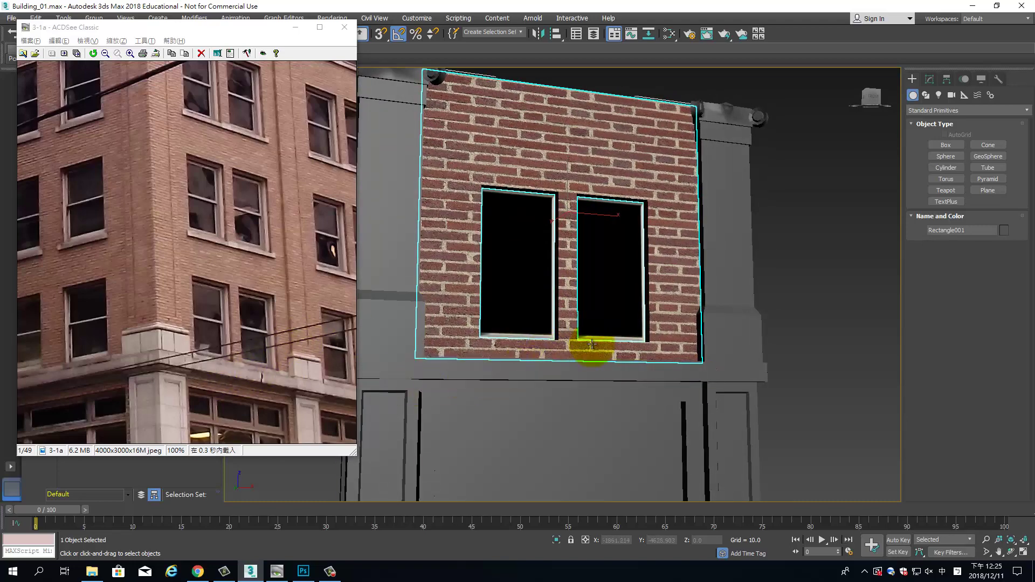
mouse_move(591, 347)
middle_mouse_down("alt")
mouse_move(471, 324)
mouse_move(525, 251)
mouse_move(525, 294)
middle_mouse_up("alt")
- Check the left pillar's ledge and a frontal wall close-up, then restore the four-viewport layout
left_click(447, 317)
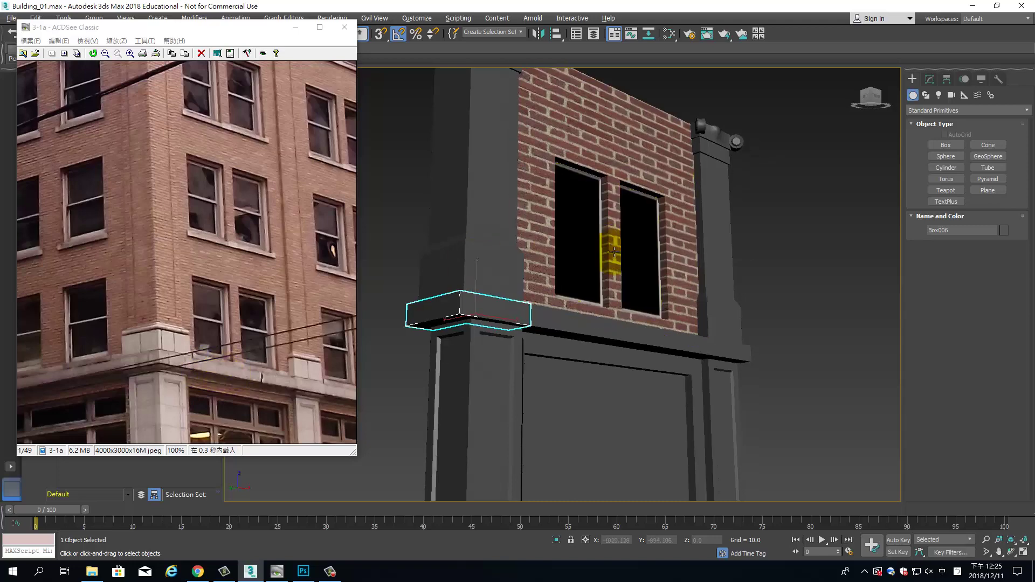
mouse_move(619, 243)
middle_mouse_down("alt")
mouse_move(597, 277)
mouse_move(598, 242)
mouse_move(599, 262)
mouse_move(567, 297)
middle_mouse_up("alt")
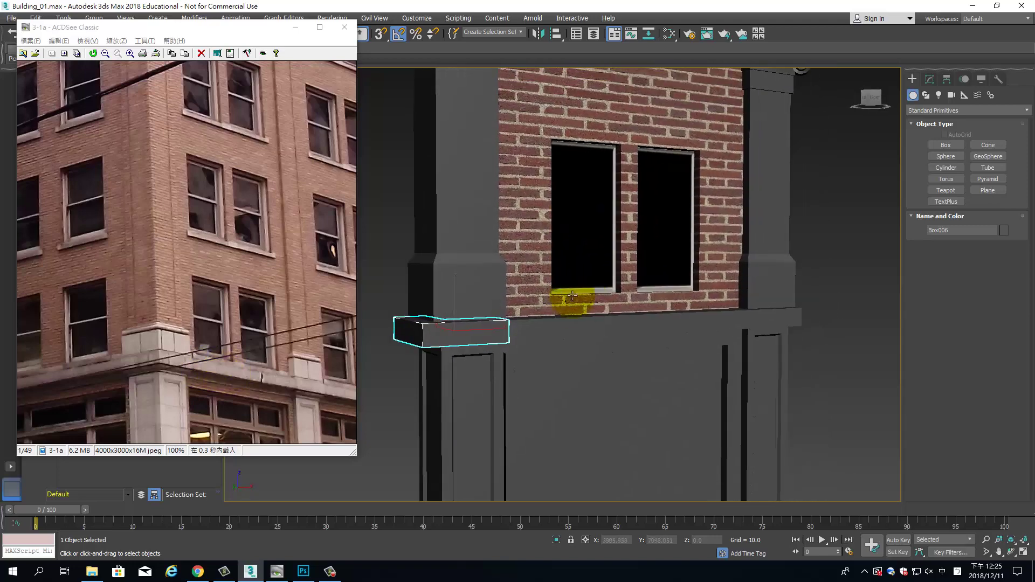
left_click(569, 304)
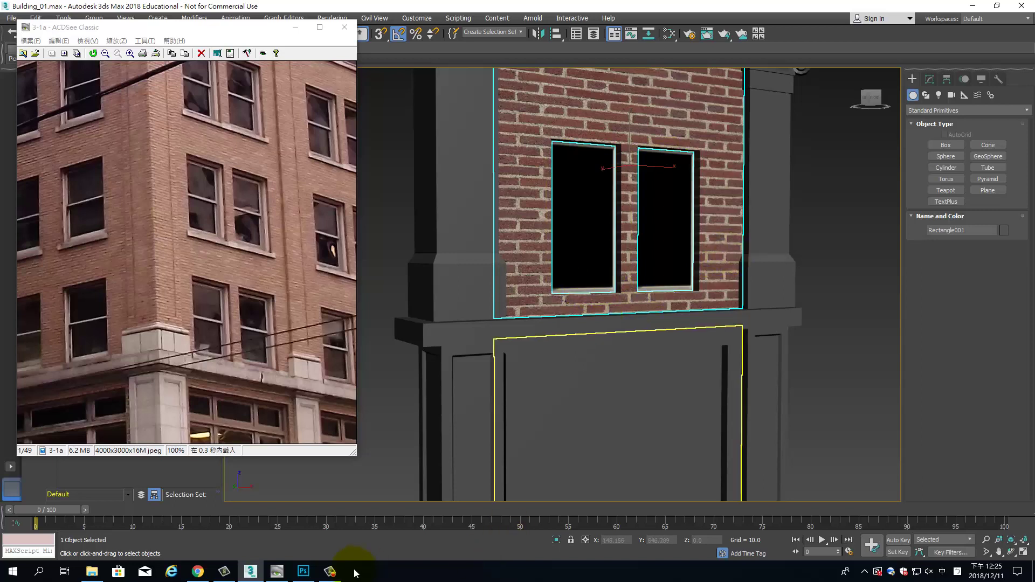
left_click(330, 572)
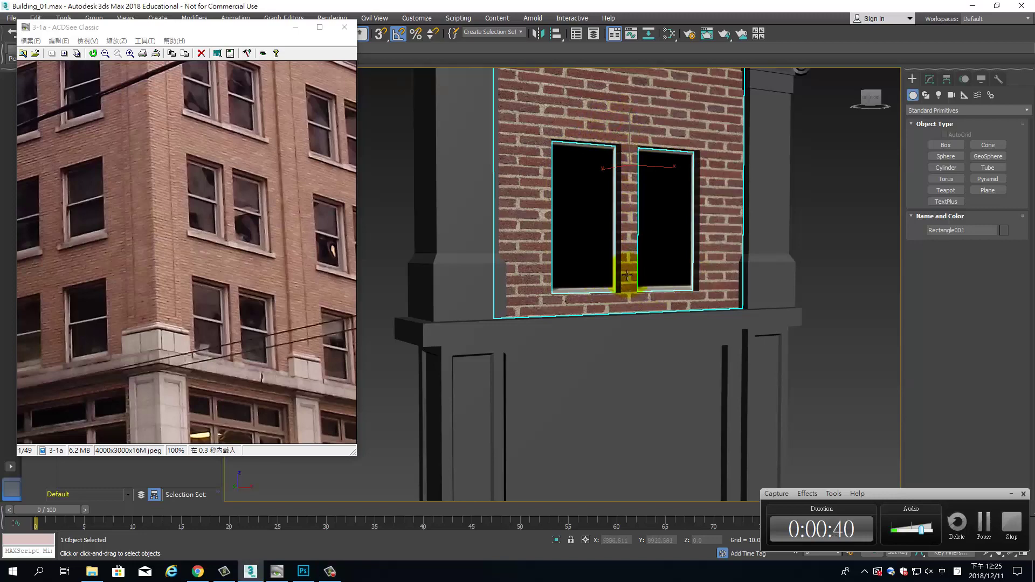
key("alt+w")
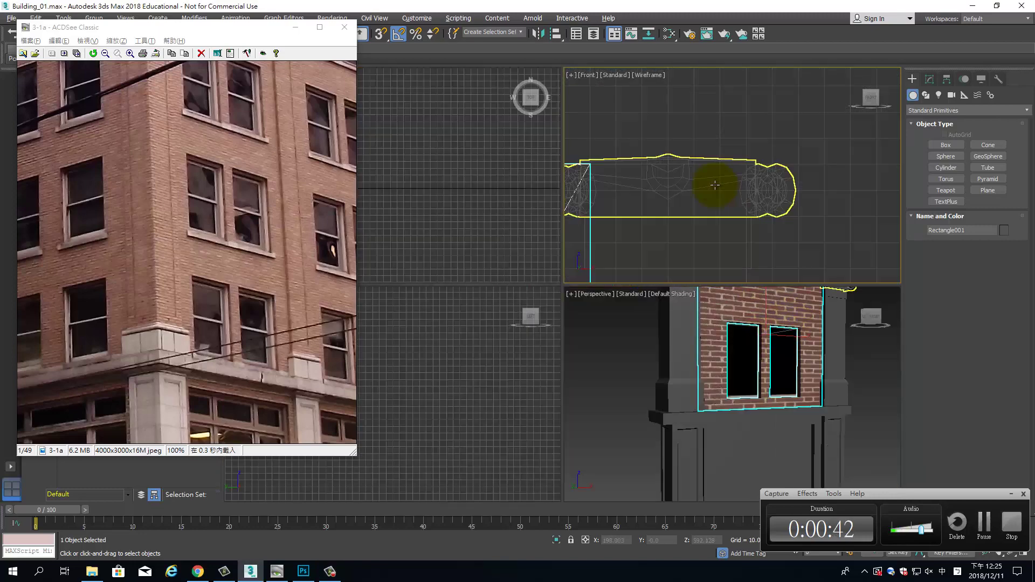
- Zoom extents and centre the enlarged brick wall in the Front view
key("z")
middle_click_drag(729, 192, 786, 174)
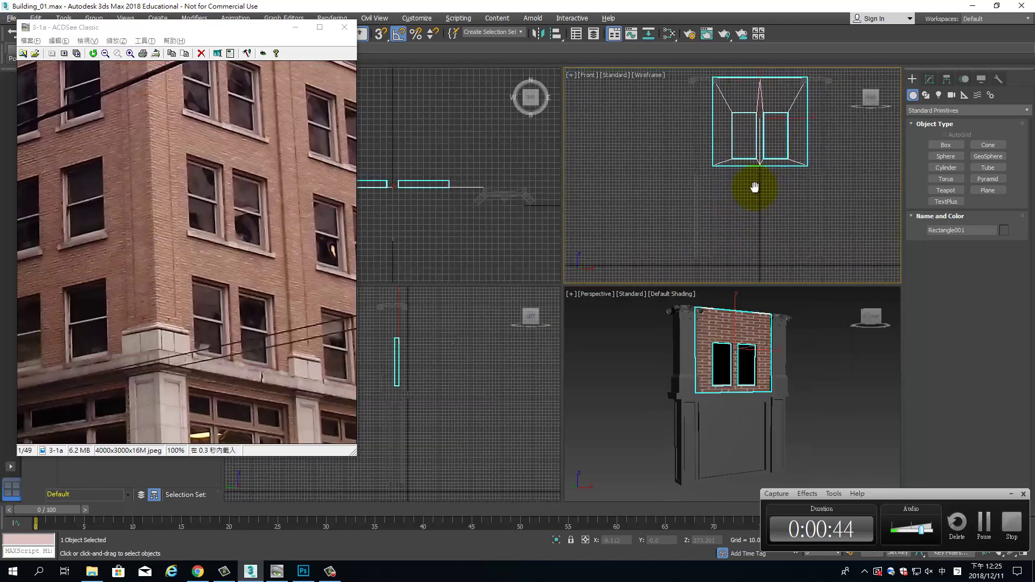
scroll(763, 173, "up", 2)
middle_click_drag(793, 105, 746, 148)
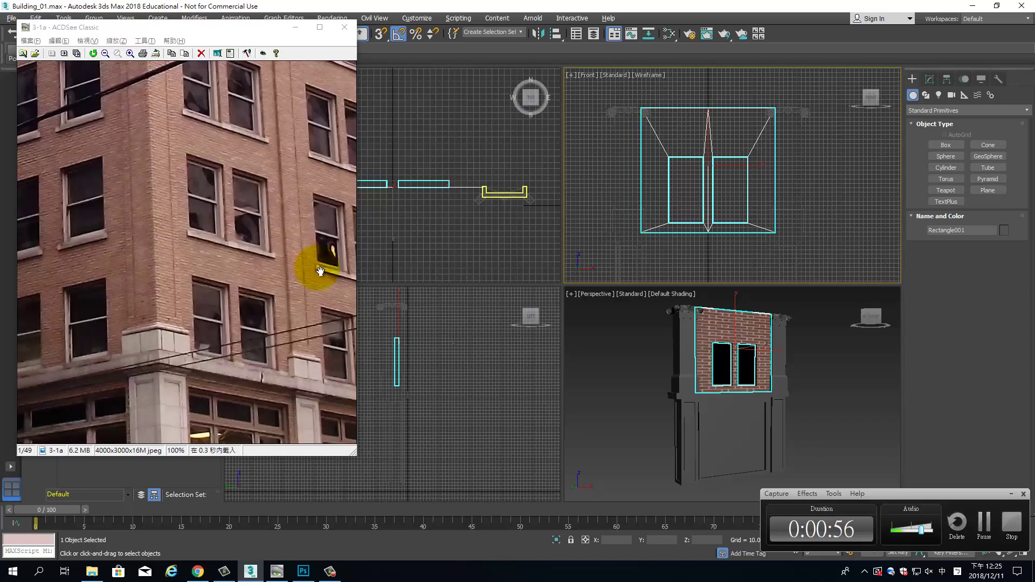
- Select left pillar Box010 and pan the Front view onto it
left_click(759, 427)
left_click(679, 454)
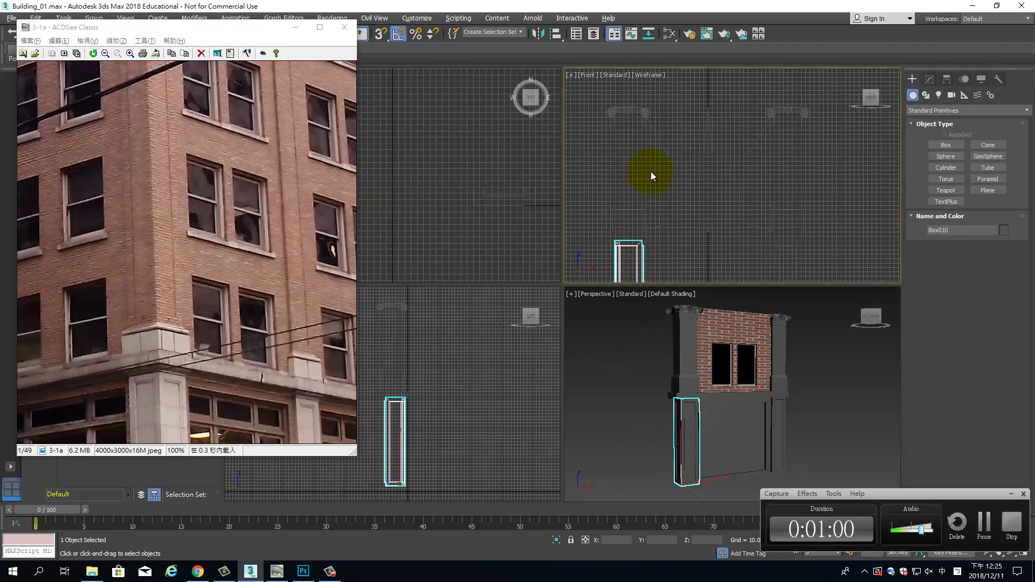
scroll(654, 173, "up", 5)
mouse_move(689, 173)
middle_mouse_down()
mouse_move(653, 200)
mouse_move(671, 155)
middle_mouse_up()
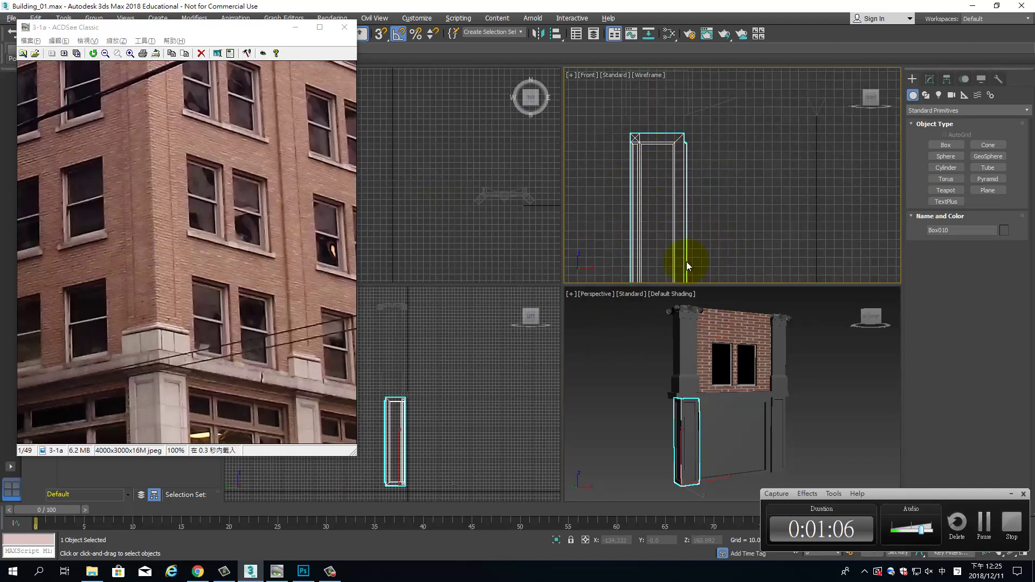
- View the brick building photo full screen, panning up to the tower top, then return to 3ds Max
double_click(173, 248)
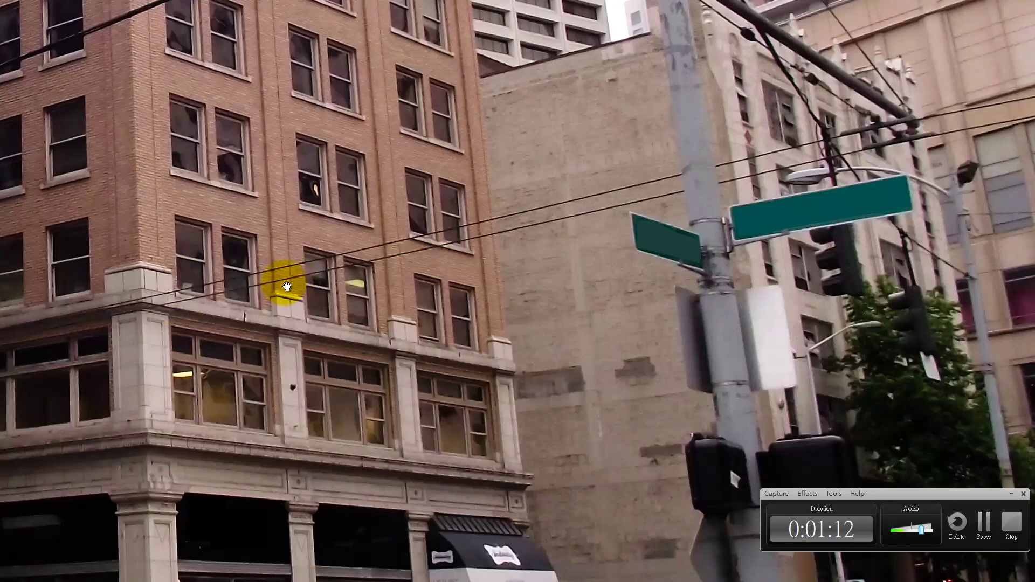
left_click_drag(273, 47, 270, 291)
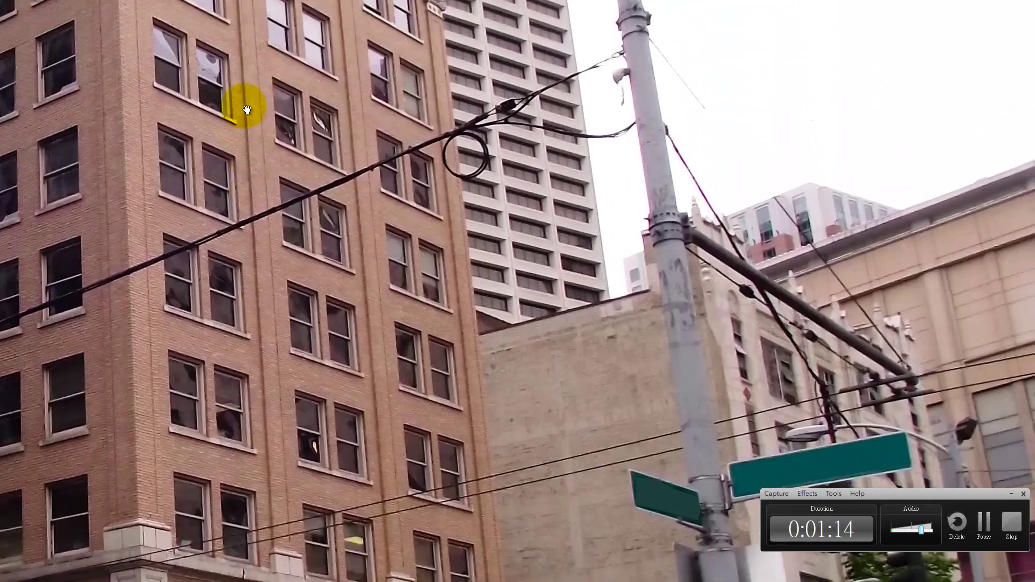
left_click_drag(246, 109, 250, 302)
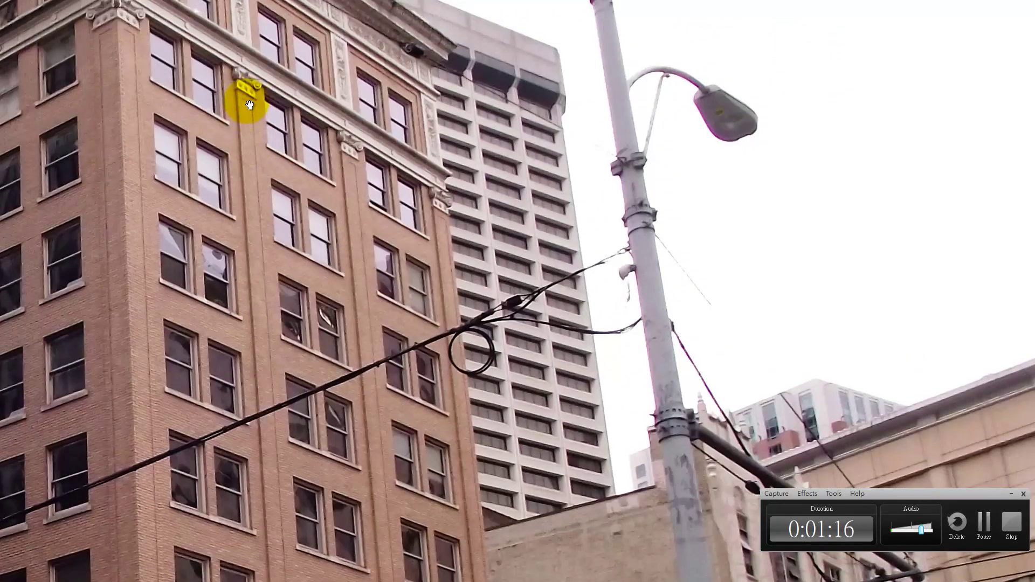
double_click(463, 179)
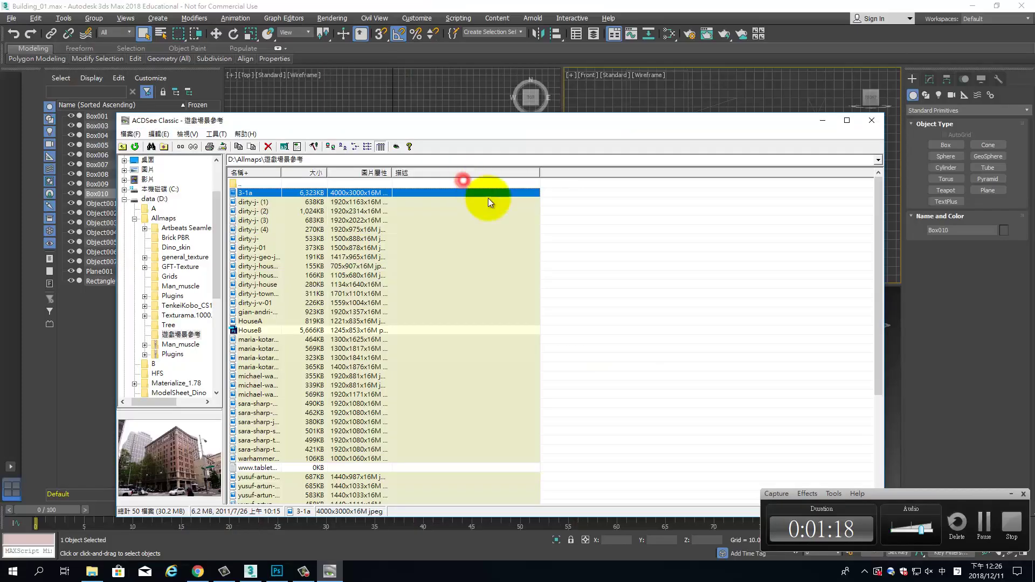
left_click(937, 294)
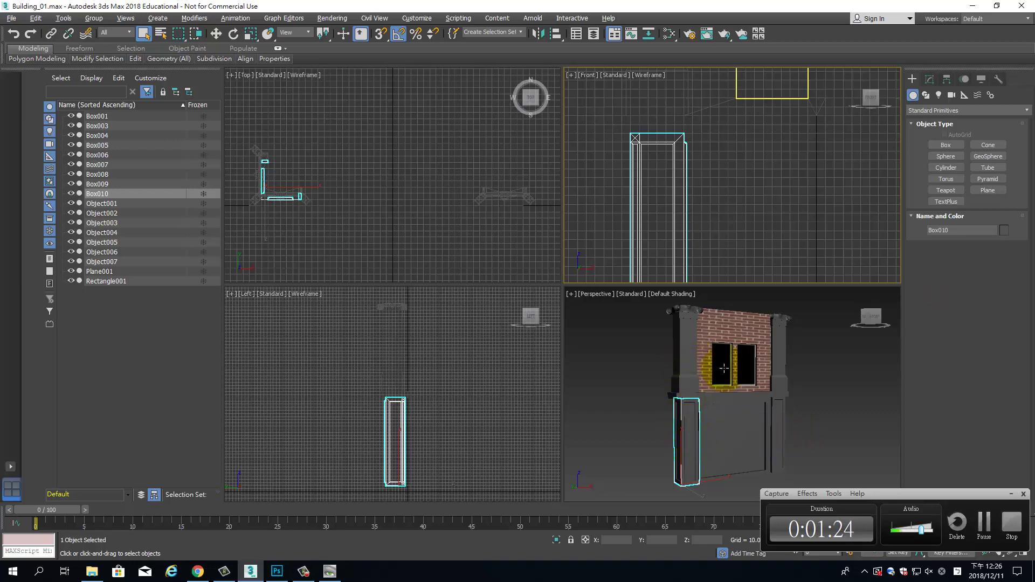
- Delete the brick wall panel Rectangle001
left_click(695, 330)
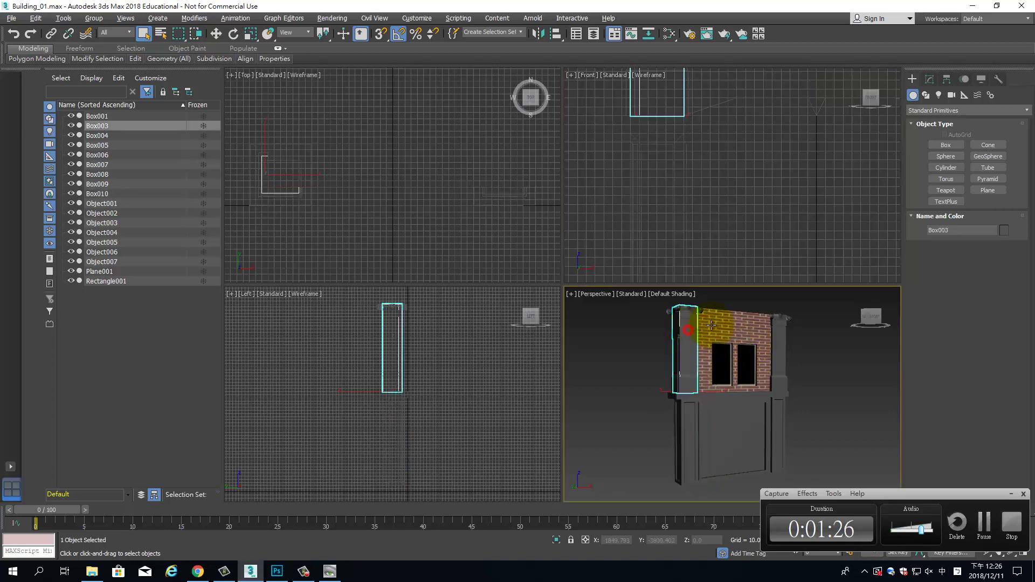
middle_click_drag(866, 192, 783, 291)
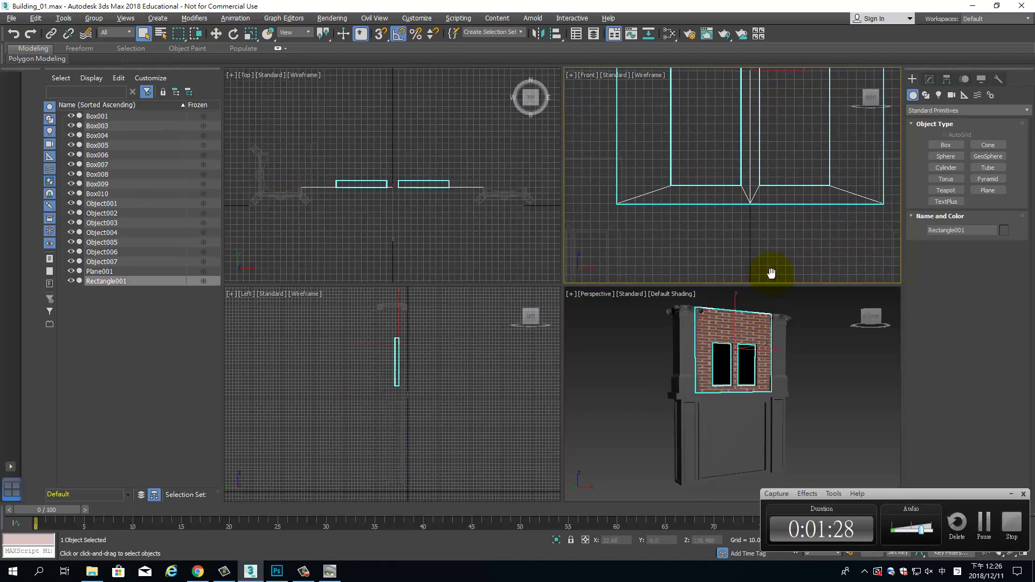
key("Delete")
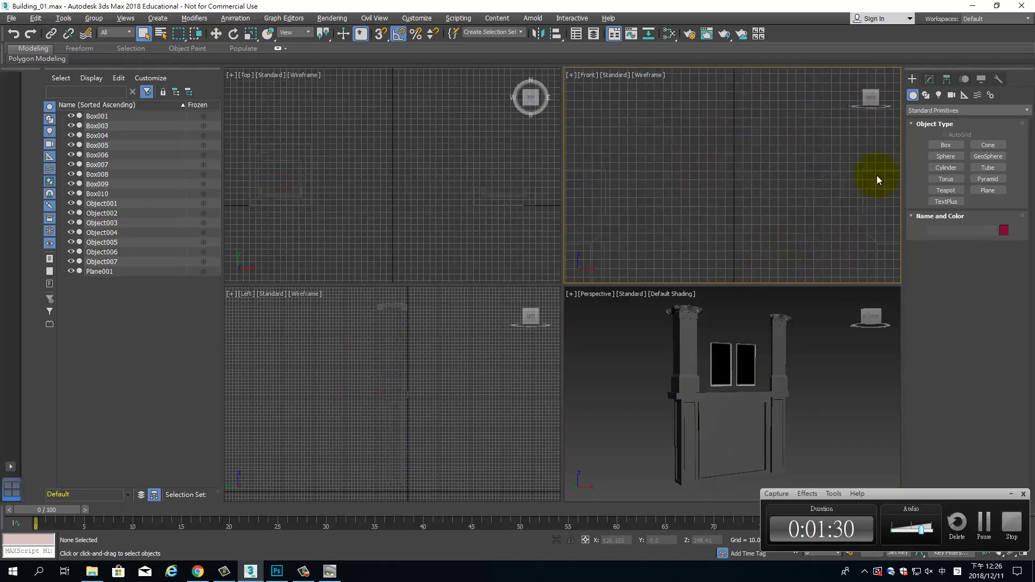
- Frame the building and delete window objects Object001 and Object002
middle_click_drag(815, 154, 783, 192)
scroll(783, 192, "down", 3)
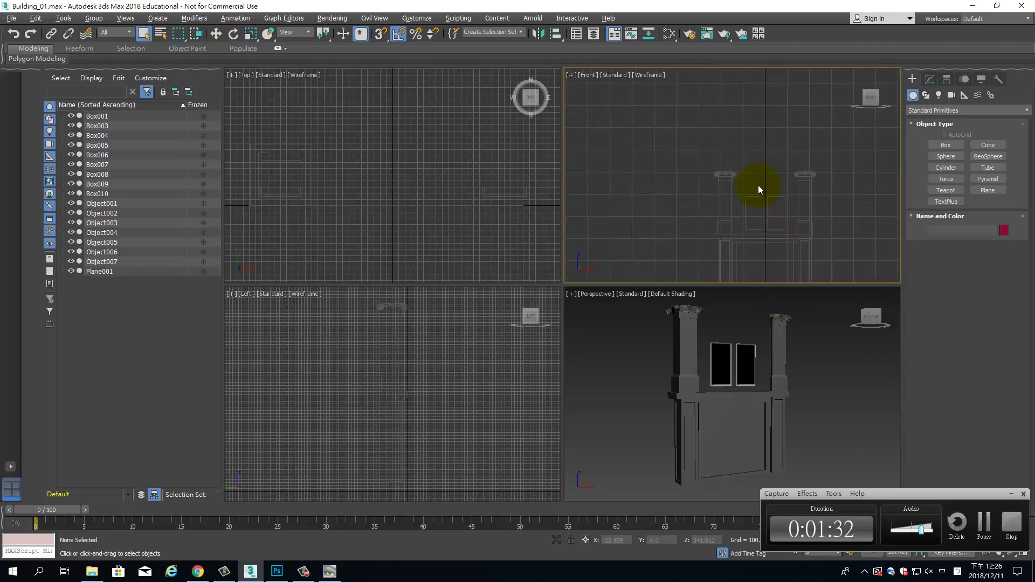
left_click_drag(758, 185, 774, 219)
key("Delete")
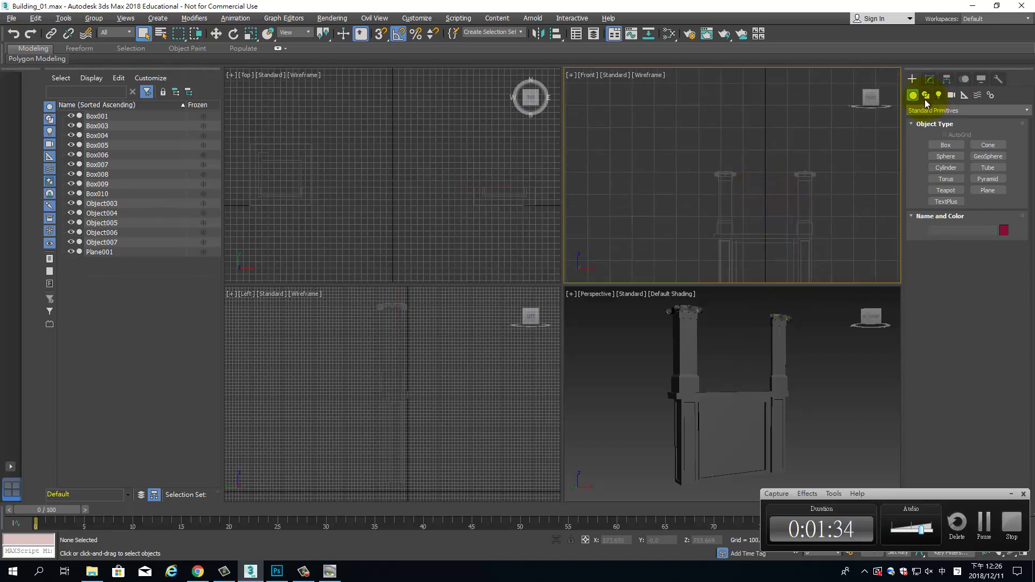
- Create a 300 by 300 plane with keyboard entry and centre it in the Front view
left_click(989, 191)
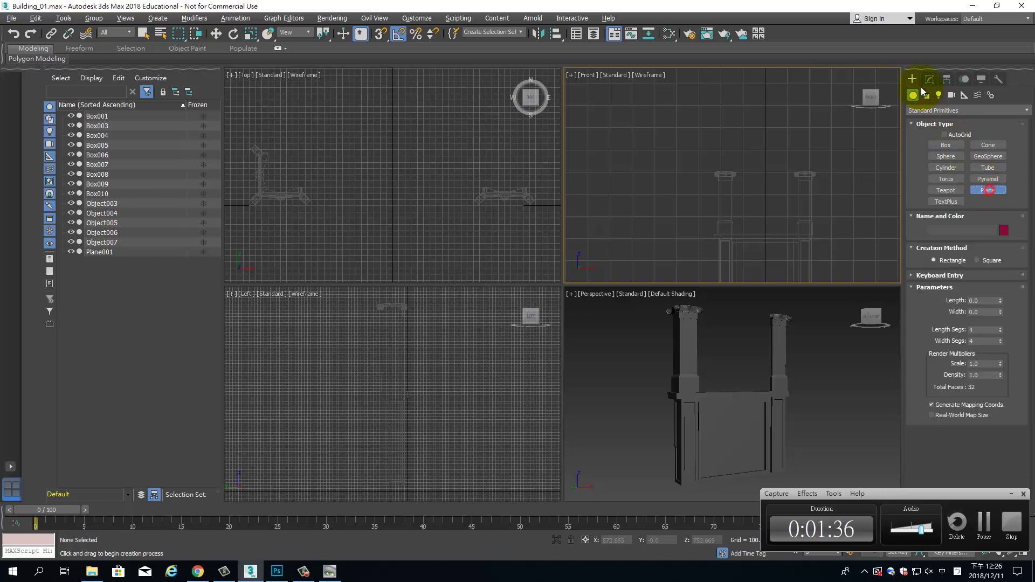
left_click(965, 276)
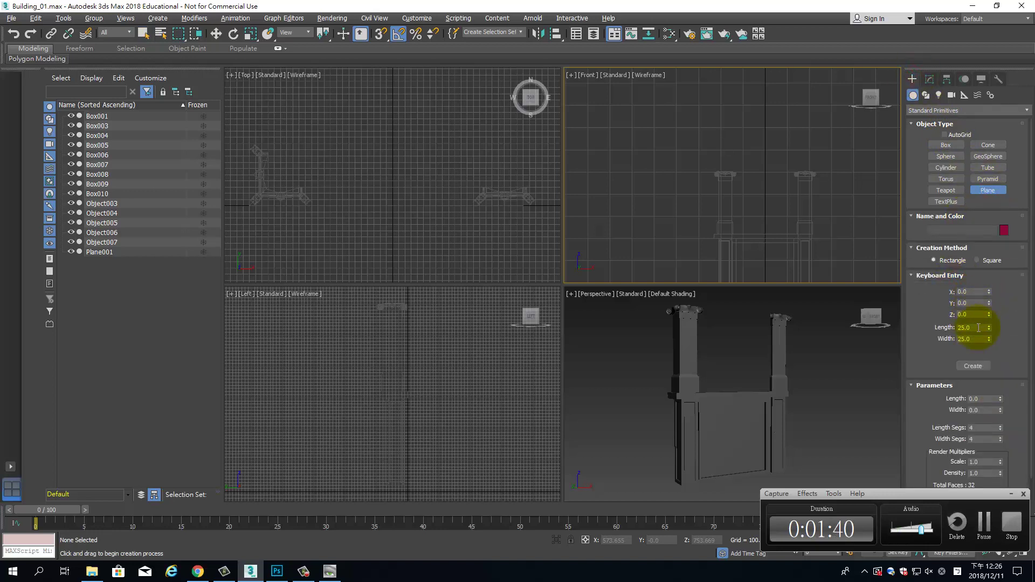
double_click(979, 328)
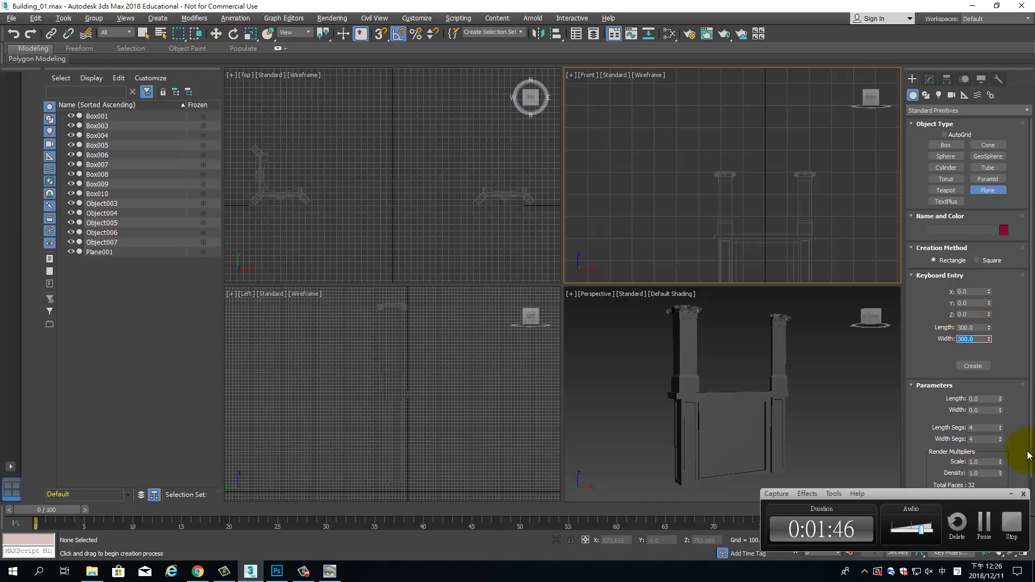
left_click(973, 367)
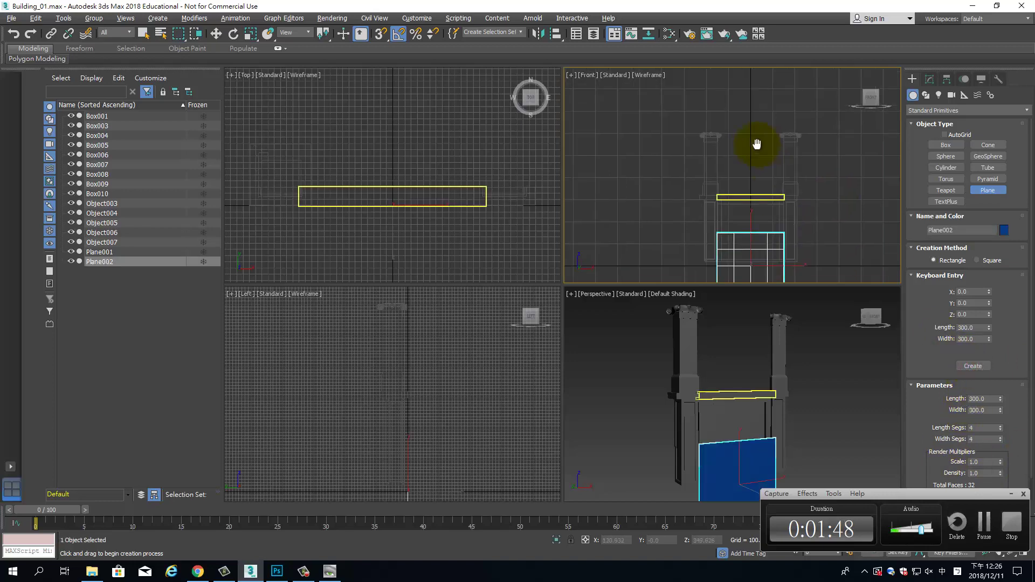
mouse_move(847, 191)
middle_mouse_down()
mouse_move(715, 215)
mouse_move(728, 173)
middle_mouse_up()
scroll(715, 214, "up", 2)
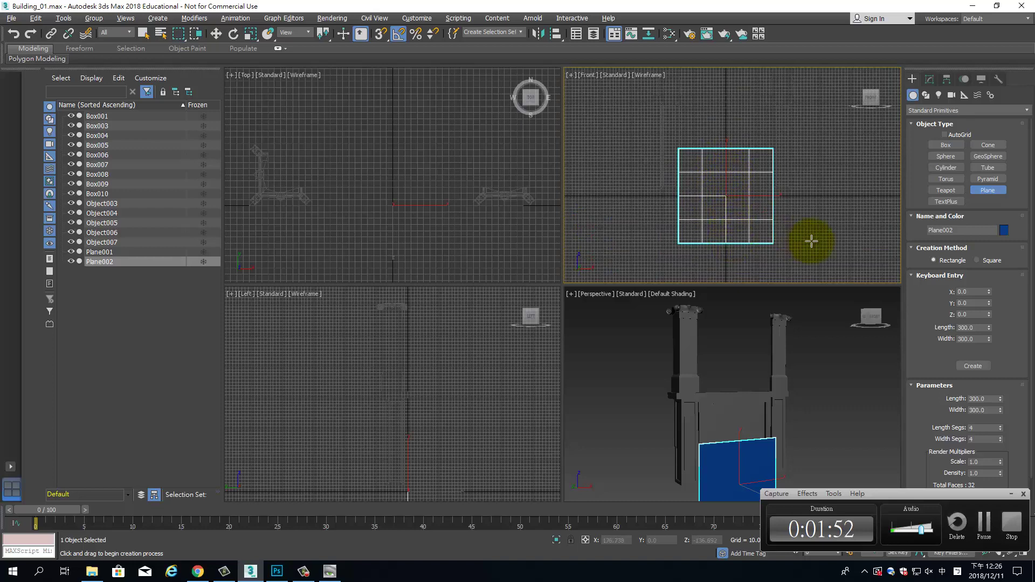
- Set Plane002 to 2 length segments and 5 width segments
left_click(929, 80)
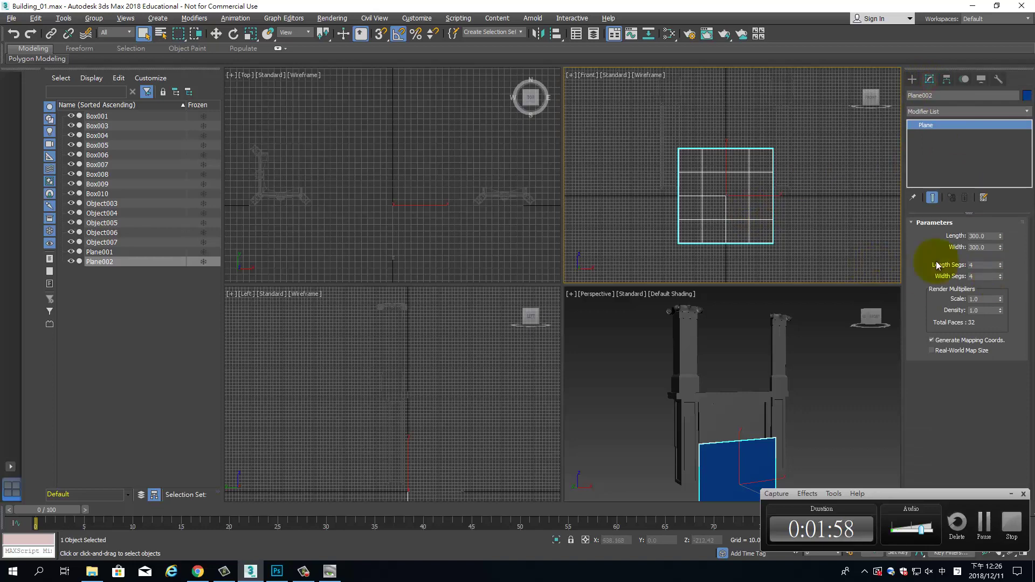
left_click(1000, 267)
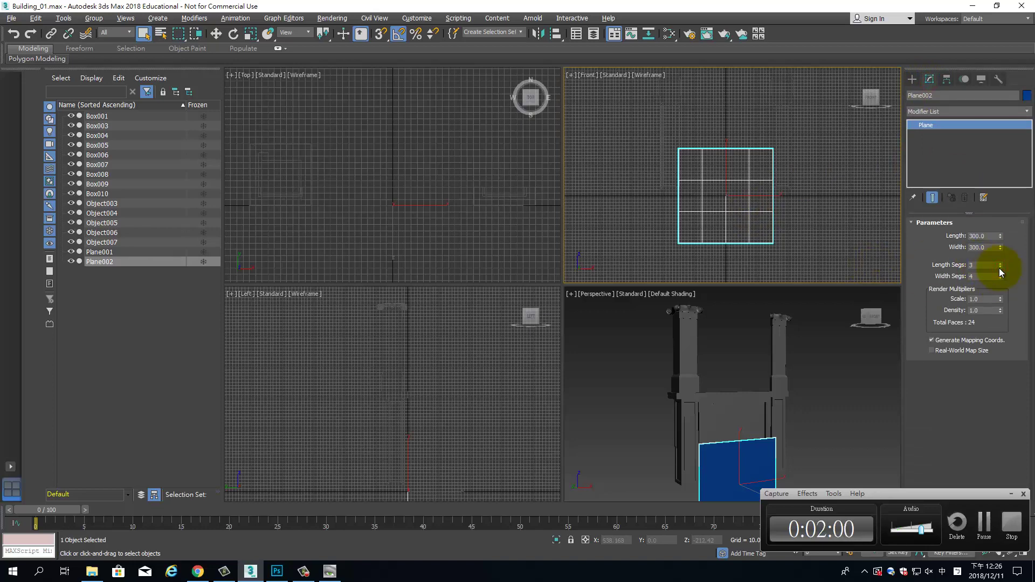
left_click(1000, 268)
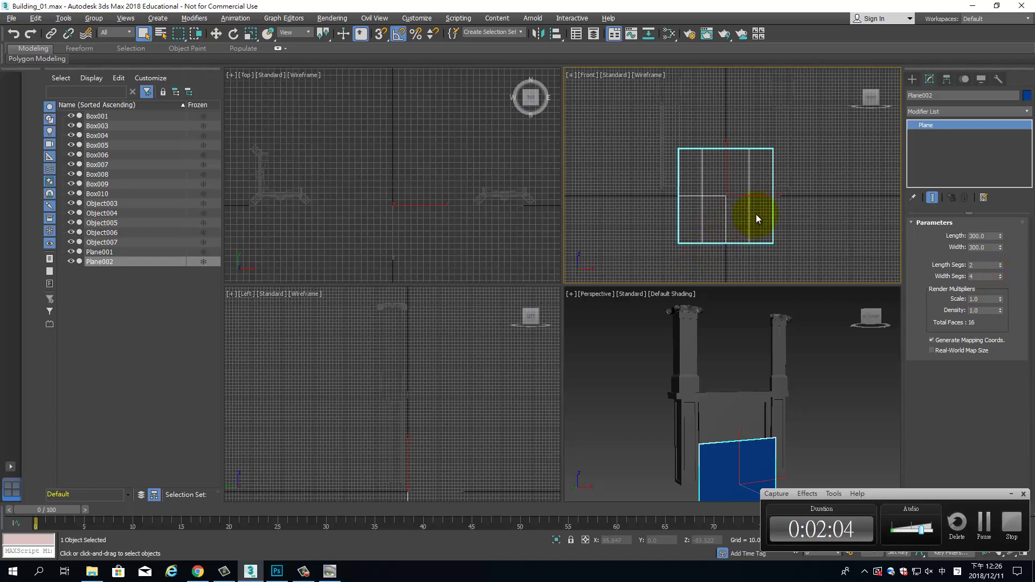
left_click(1000, 264)
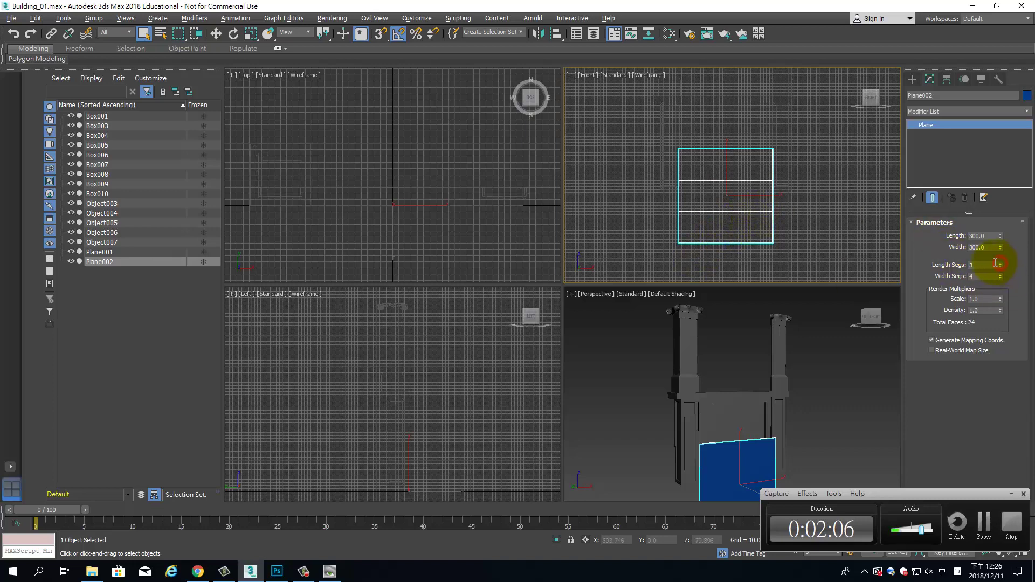
left_click(1001, 267)
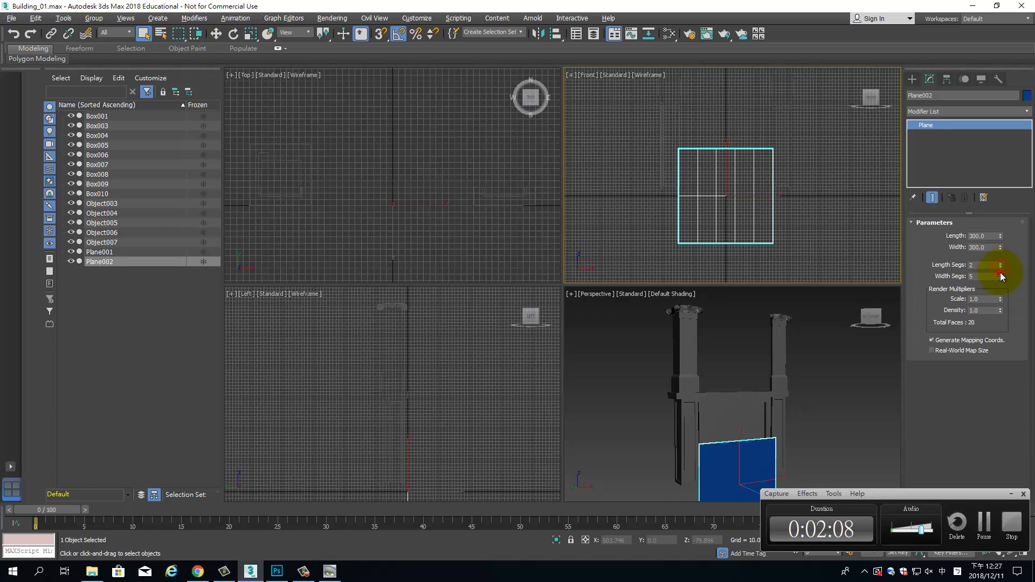
middle_click_drag(810, 160, 781, 164)
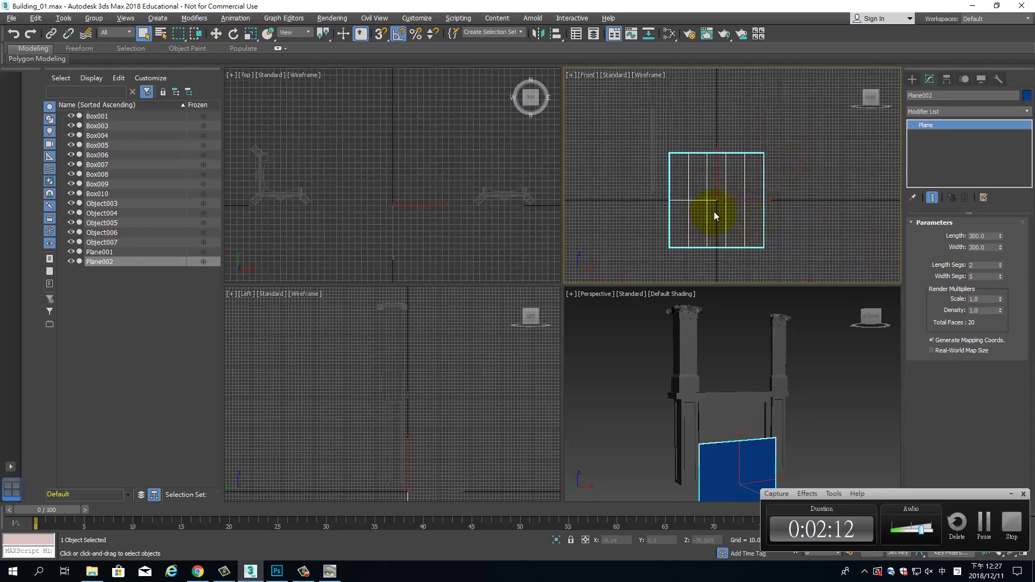
right_click(750, 226)
- Convert the plane to Editable Poly at Vertex level and enable Snap To Pivot from the Snaps toolbar
left_click(876, 344)
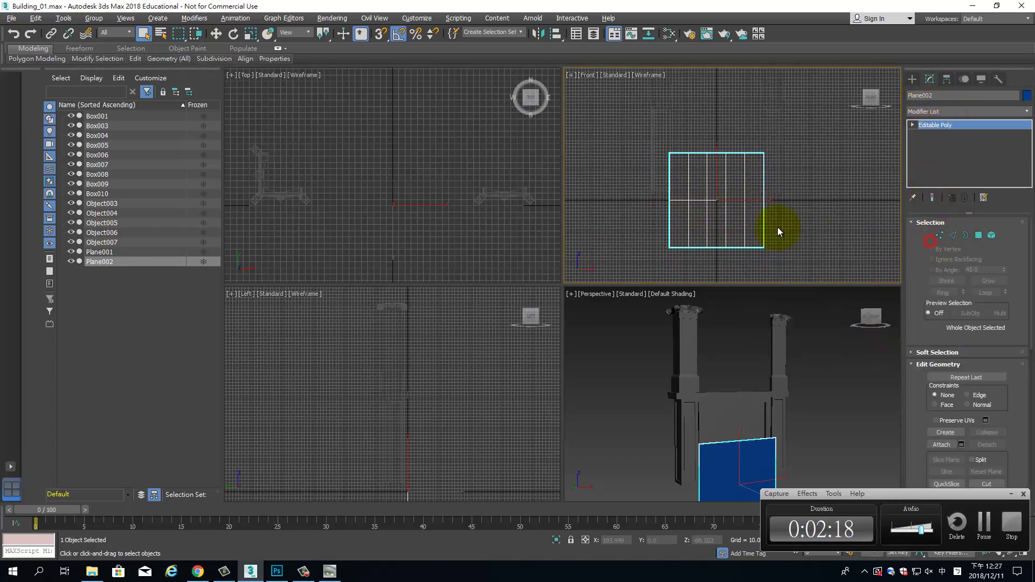
left_click(940, 235)
key("alt+w")
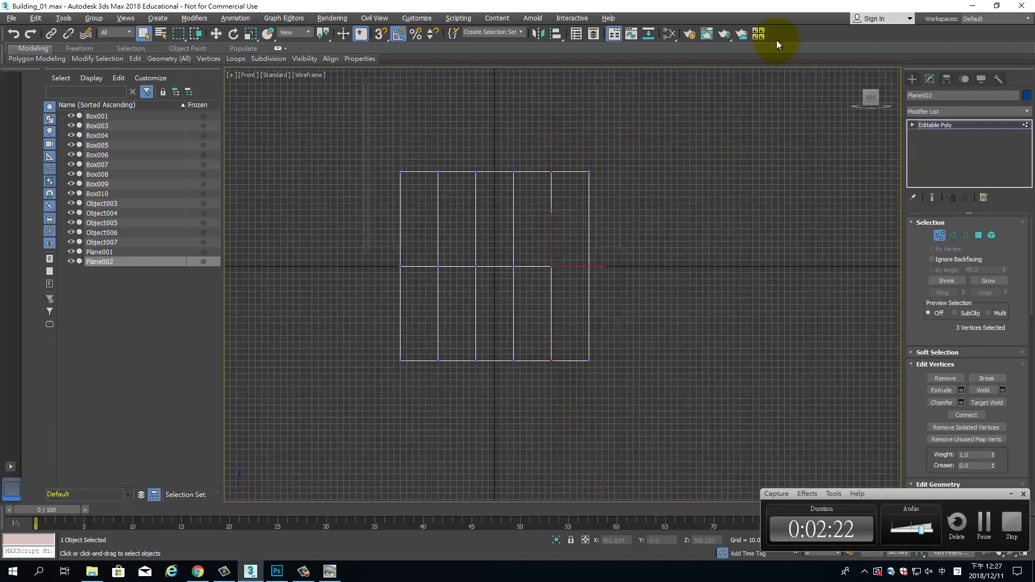
right_click(777, 43)
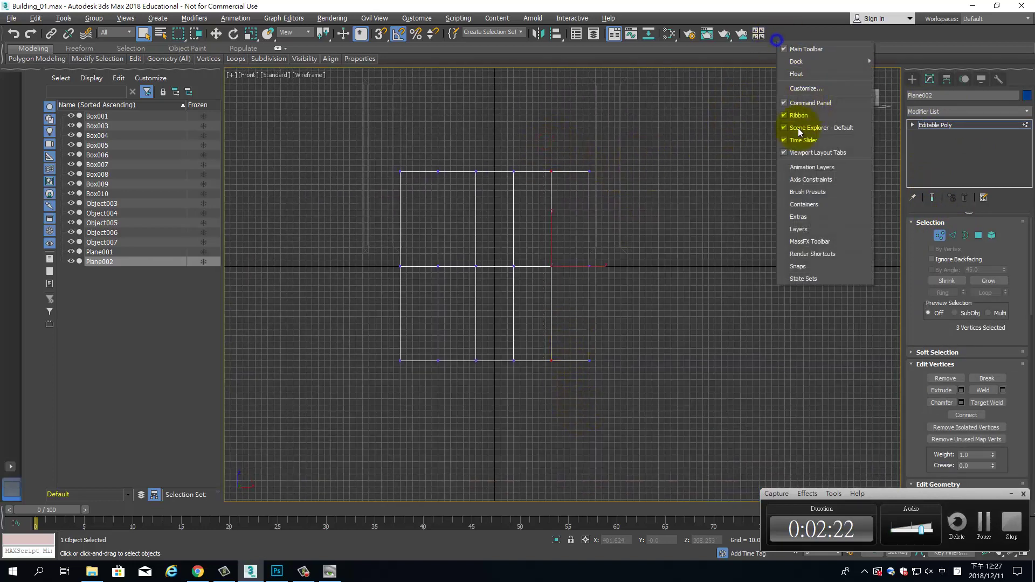
left_click(797, 267)
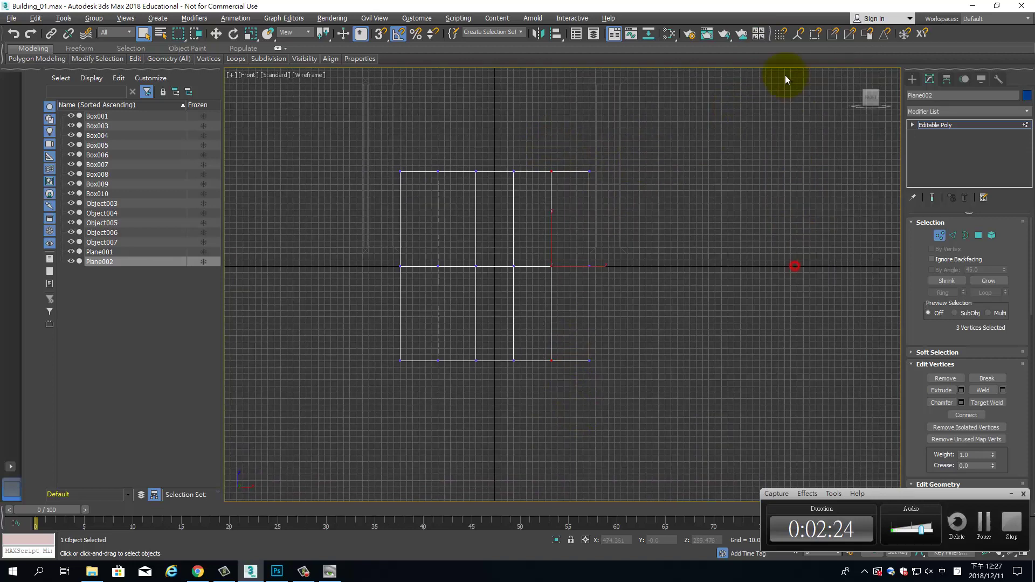
left_click(815, 34)
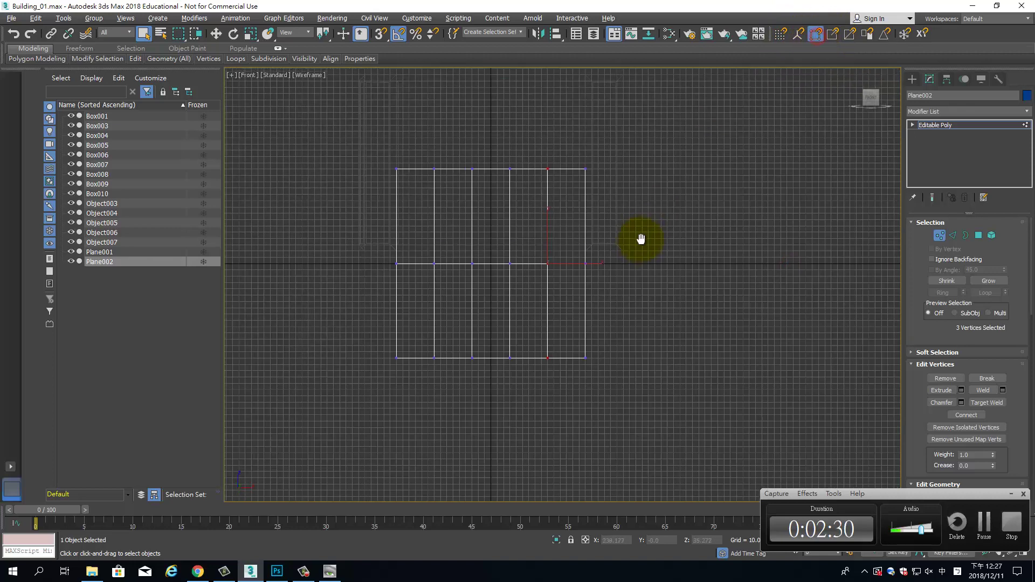
middle_click_drag(638, 238, 541, 142)
scroll(563, 371, "up", 5)
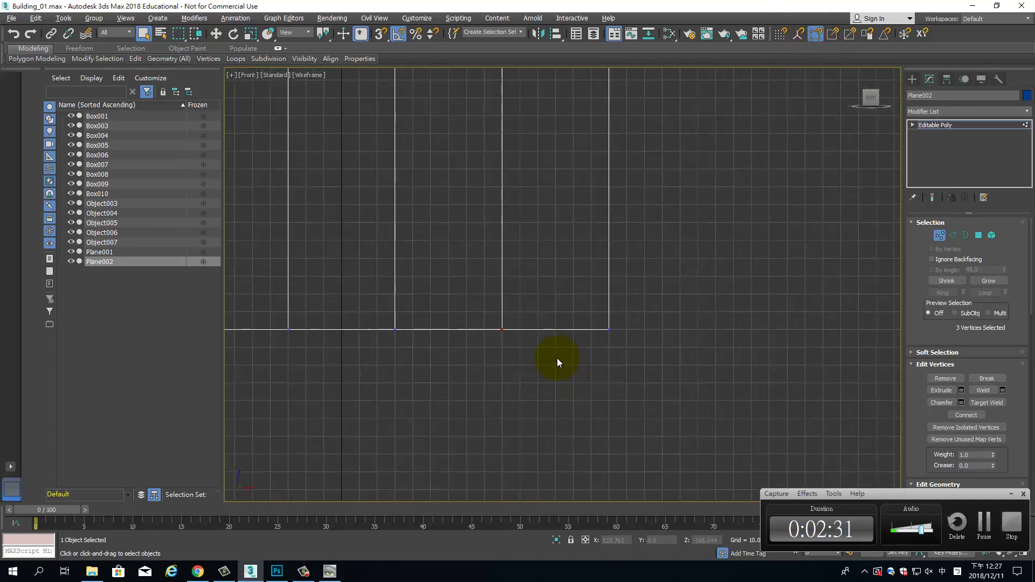
- Activate Move on a bottom-edge vertex and turn on axis-constrained snapping
left_click(503, 328)
right_click(505, 346)
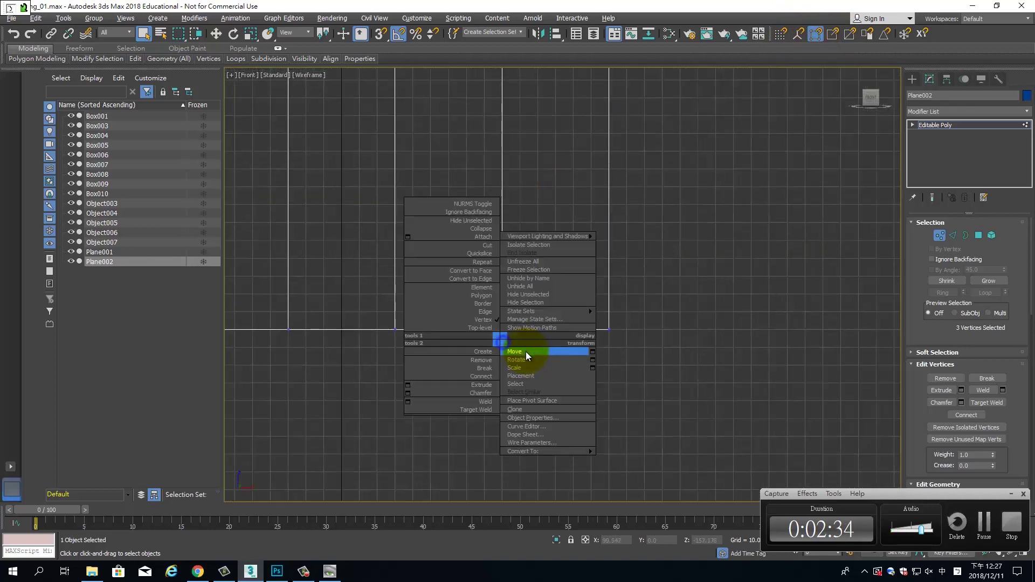
left_click(526, 351)
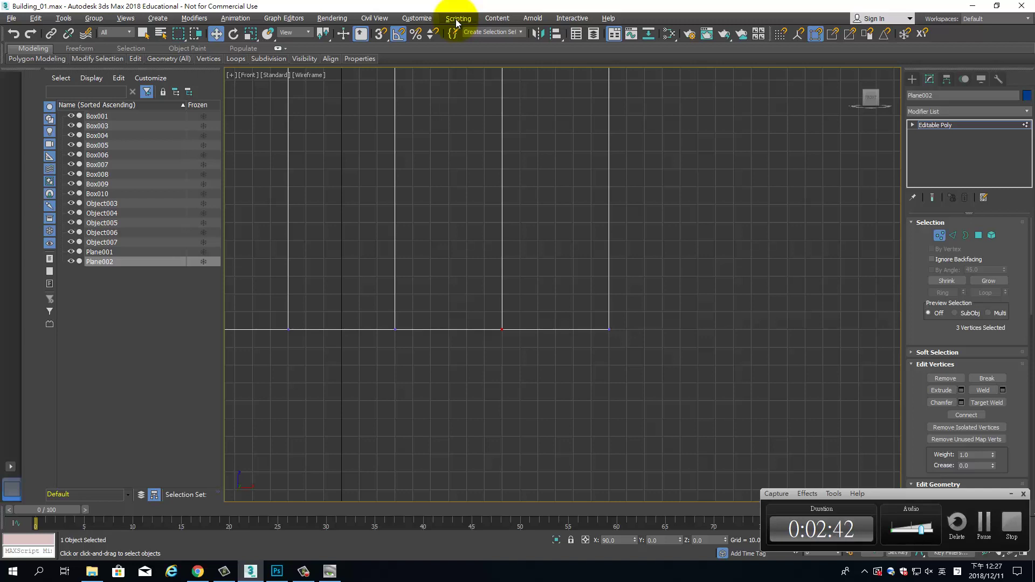
right_click(959, 573)
left_click(959, 458)
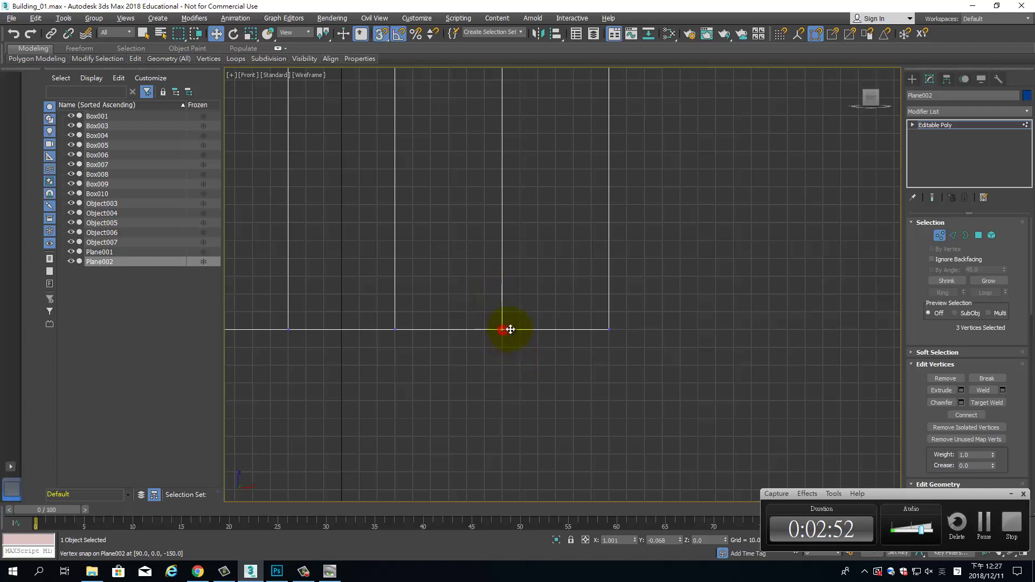
left_click_drag(510, 329, 530, 333)
left_click(781, 34)
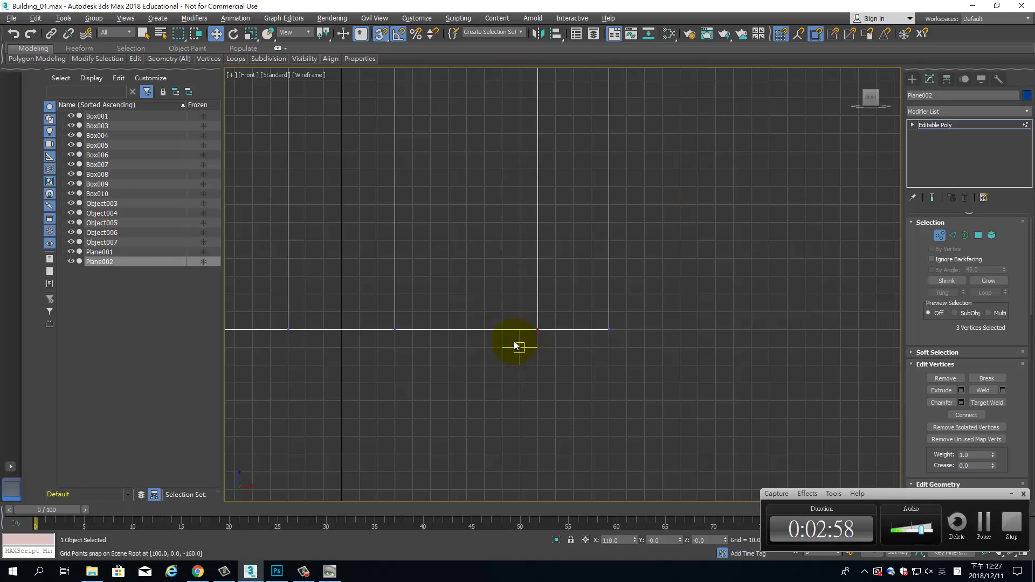
- Select the vertex column left of centre and move it left
scroll(569, 338, "down", 3)
scroll(447, 349, "down", 3)
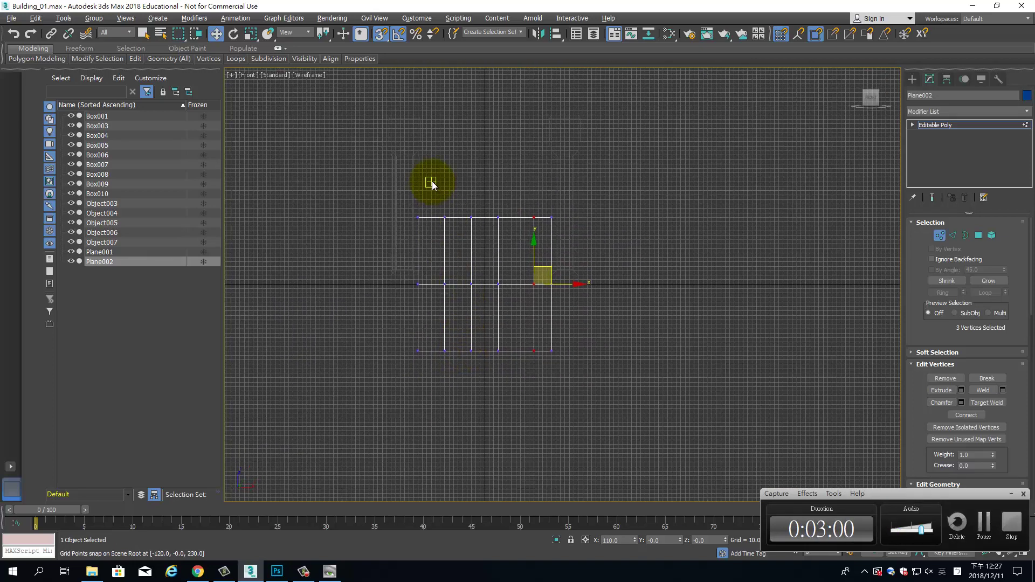
left_click_drag(431, 183, 447, 379)
scroll(463, 340, "up", 3)
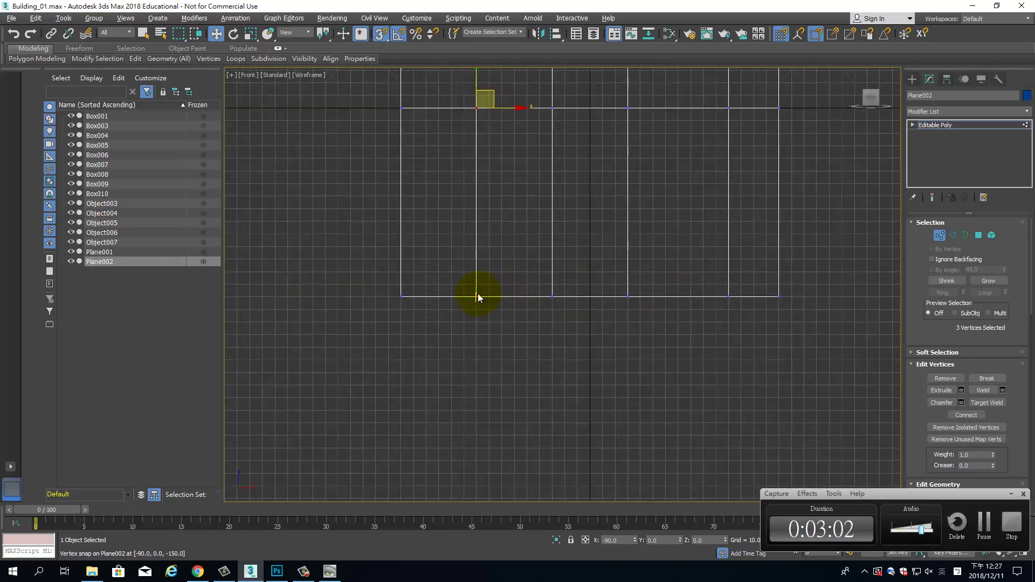
left_click_drag(478, 297, 451, 298)
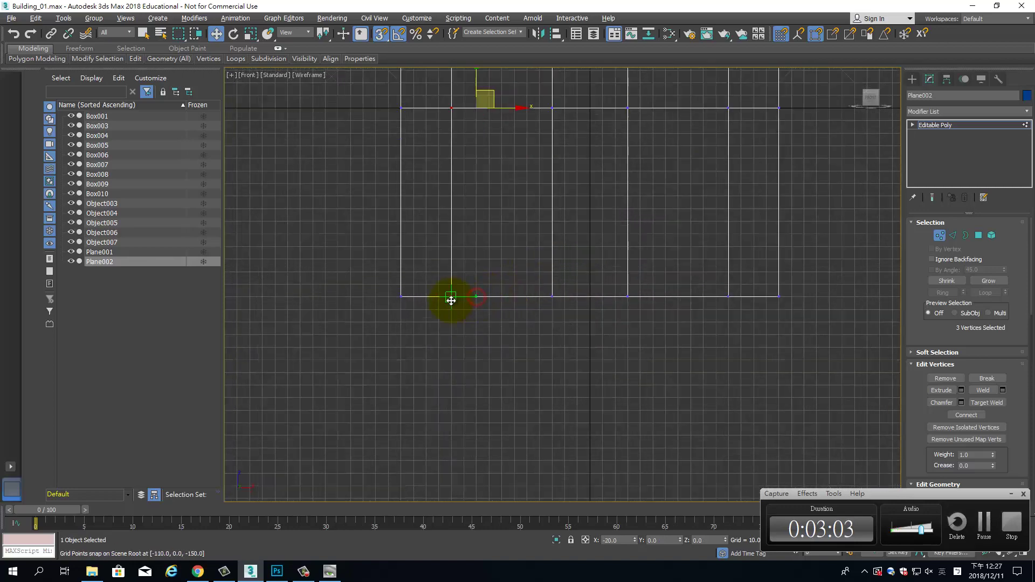
- Open brick building photo 3-1a in ACDSee and pan around its facade
left_click(330, 572)
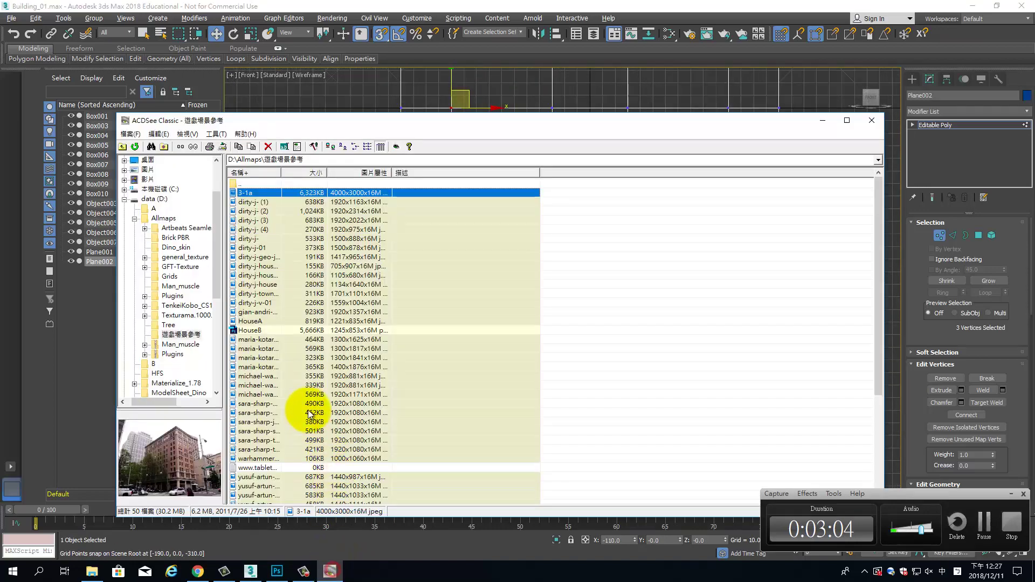
double_click(257, 194)
mouse_move(851, 212)
left_mouse_down()
mouse_move(561, 139)
mouse_move(455, 154)
left_mouse_up()
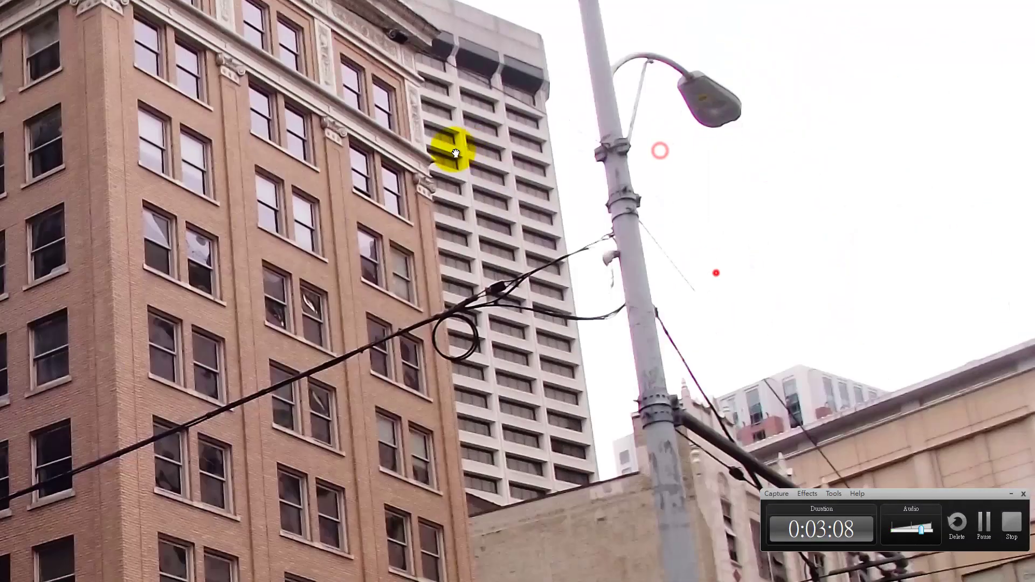
left_click_drag(88, 334, 167, 108)
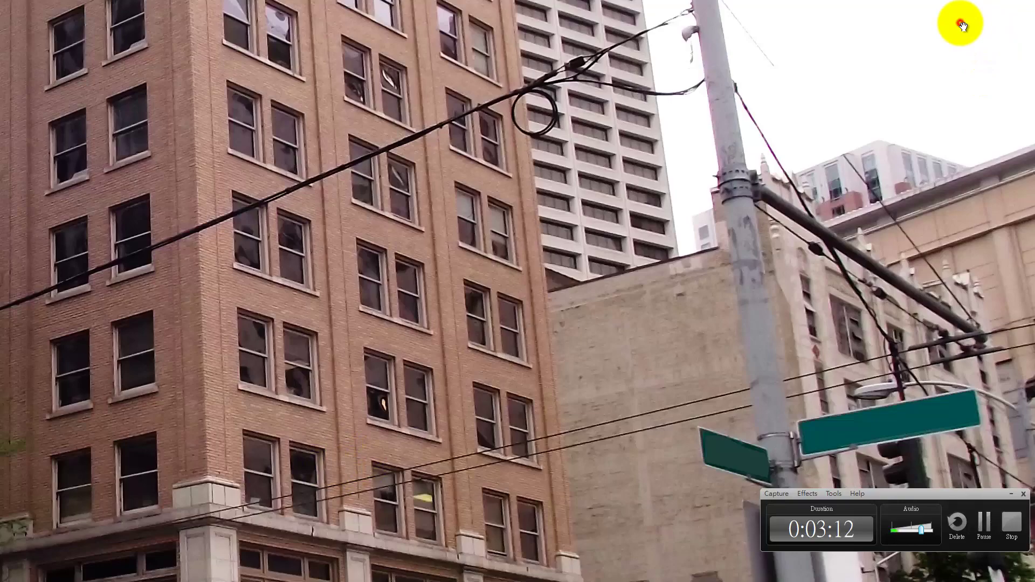
- Shrink the photo viewer to a window and shift the middle vertex column right
key("f")
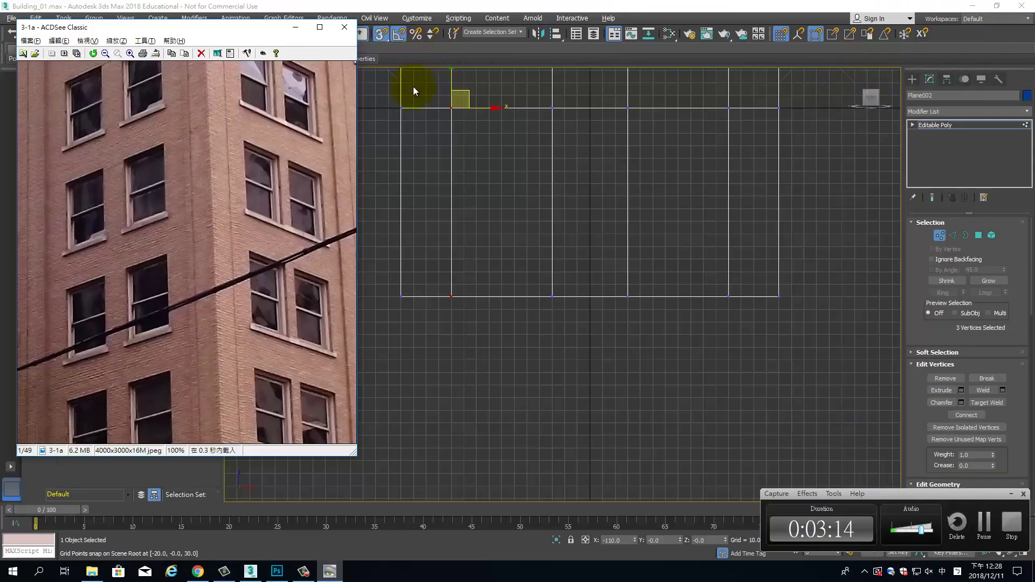
middle_click_drag(585, 222, 581, 320)
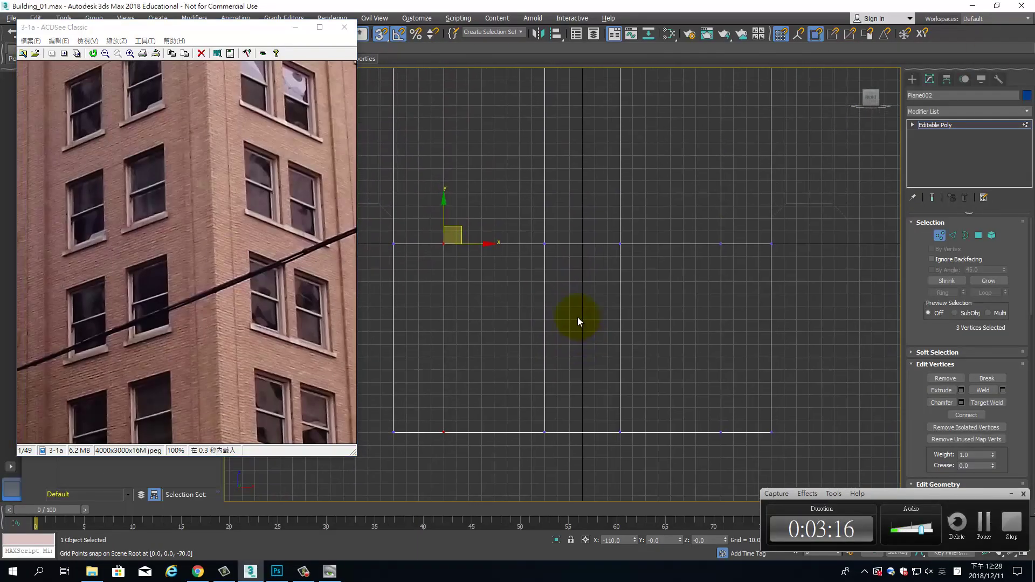
scroll(551, 151, "down", 2)
scroll(552, 151, "down", 2)
left_click_drag(562, 324, 560, 322)
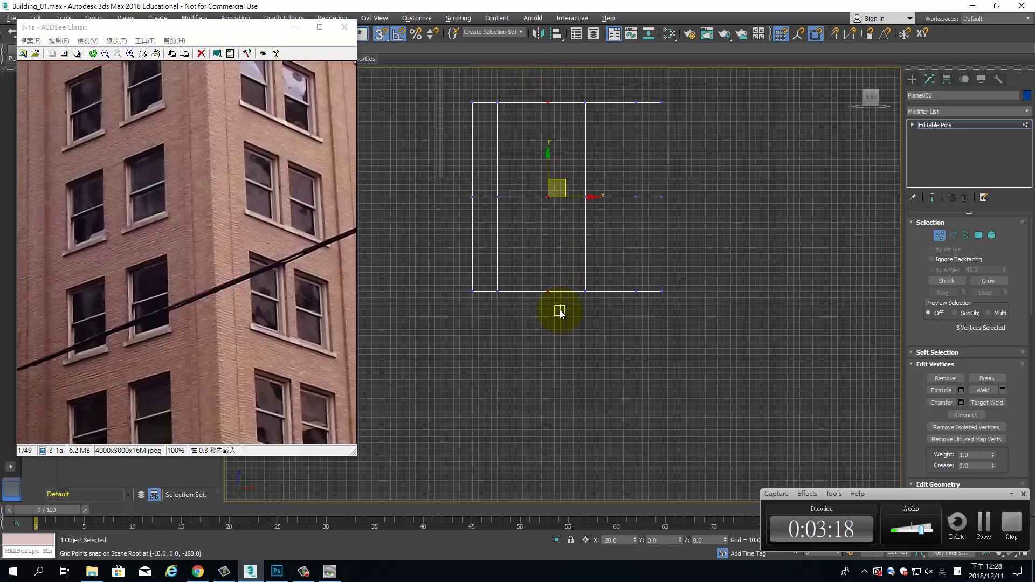
scroll(560, 323, "up", 3)
left_click_drag(559, 273, 600, 291)
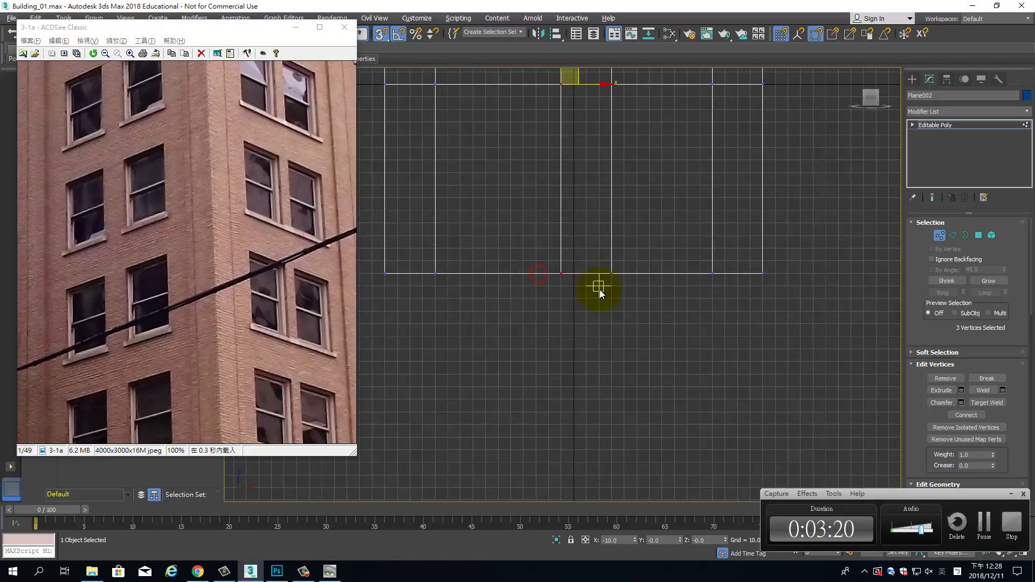
- Move the selected vertex column back to the left
middle_click_drag(597, 316, 580, 209)
scroll(580, 209, "down", 3)
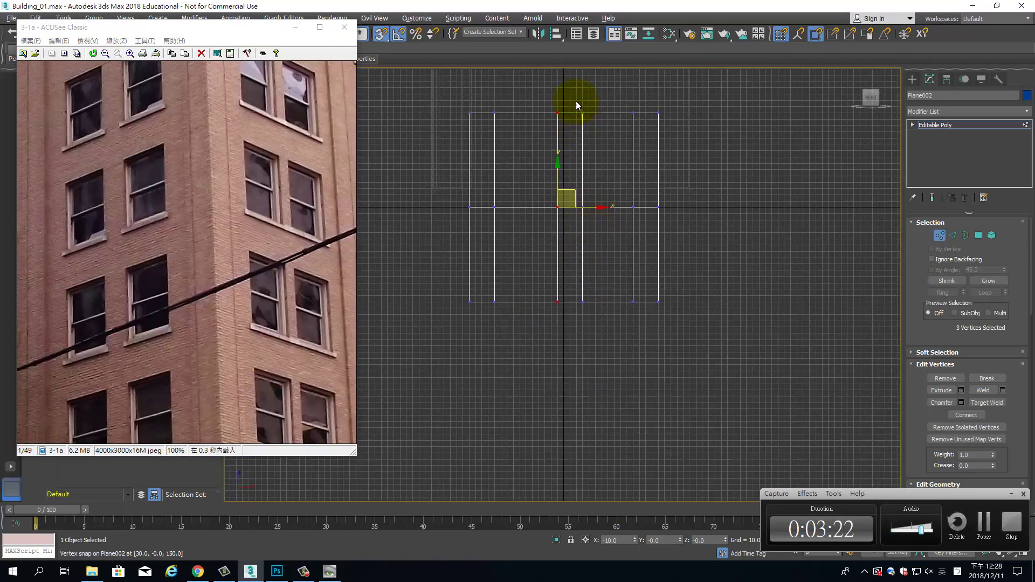
left_click_drag(576, 101, 598, 341)
scroll(598, 341, "up", 5)
left_click_drag(556, 287, 526, 286)
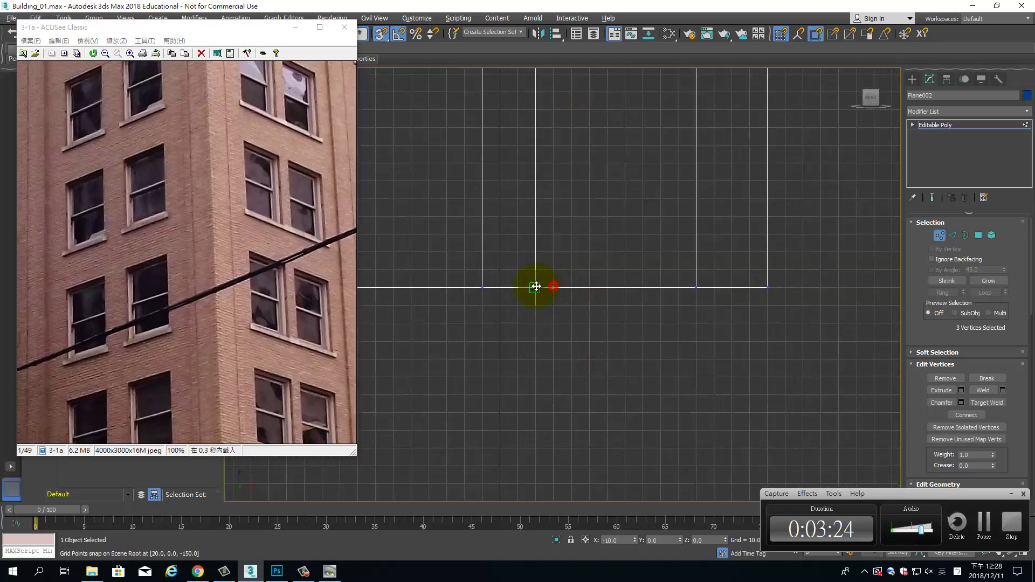
- Raise the middle vertex row to Z 60, undoing a move that slanted the edges
scroll(535, 277, "down", 5)
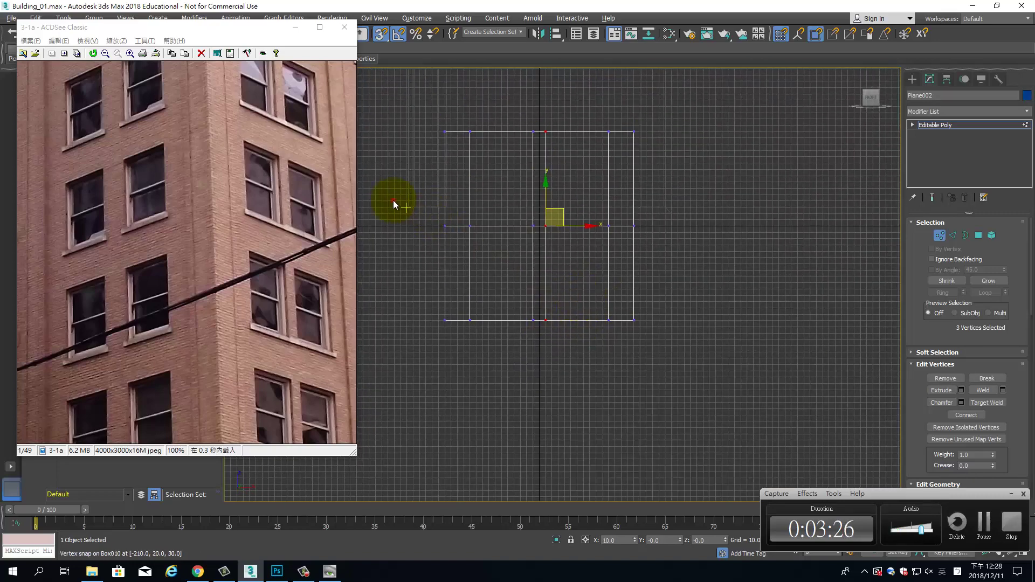
left_click_drag(398, 203, 665, 229)
scroll(680, 263, "up", 3)
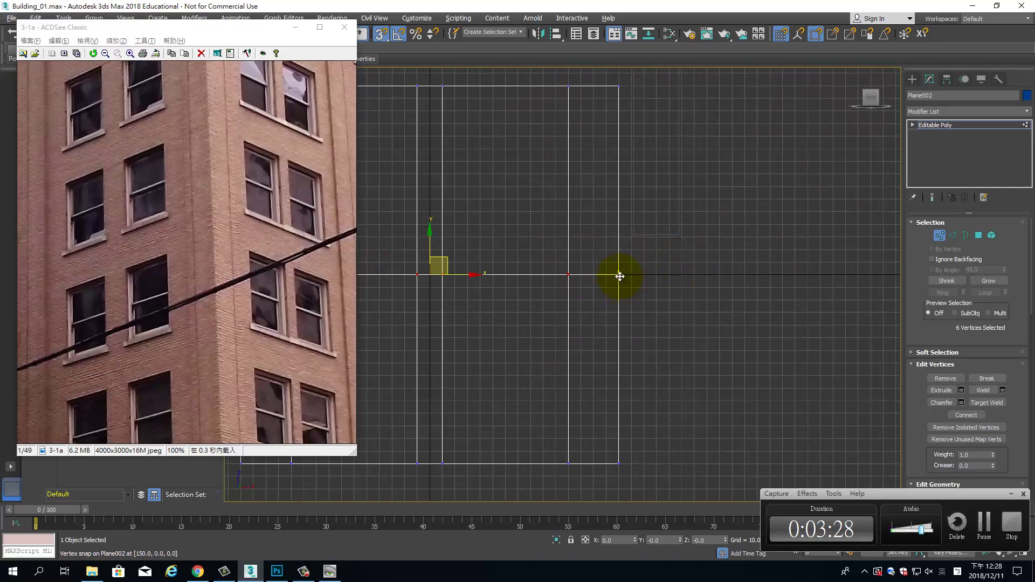
left_click_drag(619, 276, 617, 178)
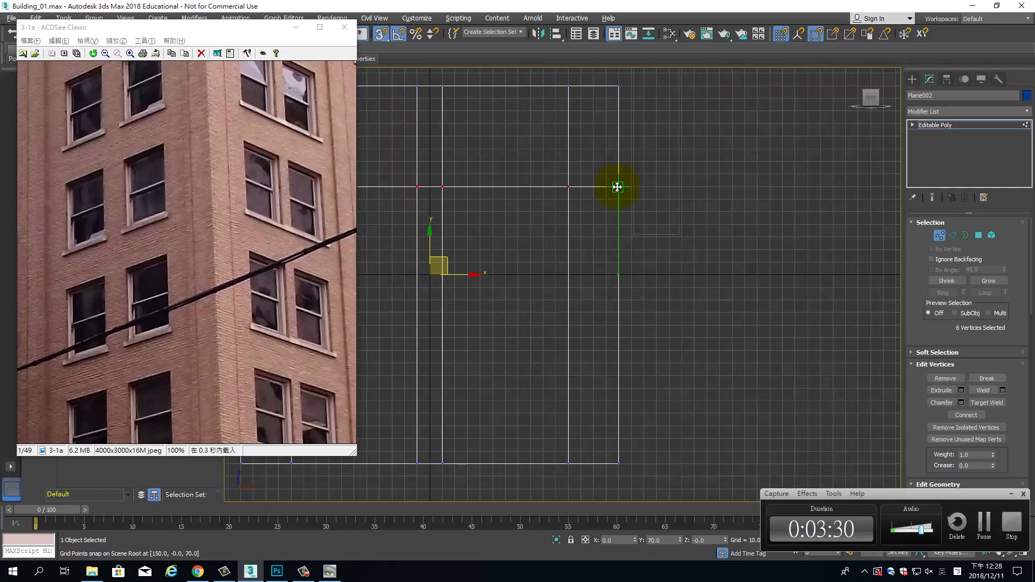
middle_click_drag(597, 280, 728, 238)
scroll(725, 247, "down", 2)
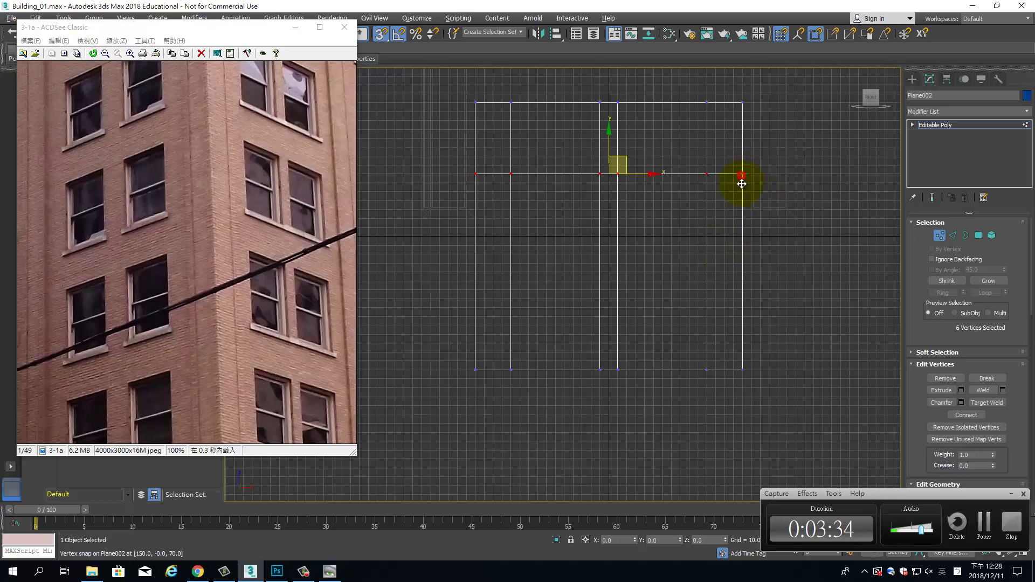
mouse_move(742, 183)
left_mouse_down()
mouse_move(733, 161)
mouse_move(771, 171)
left_mouse_up()
scroll(760, 229, "up", 2)
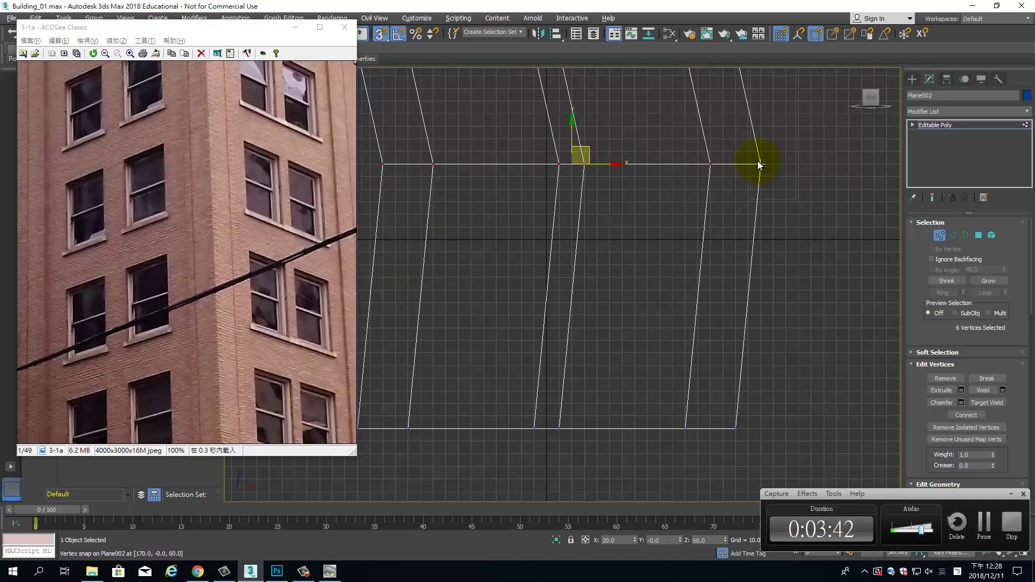
key("ctrl+z")
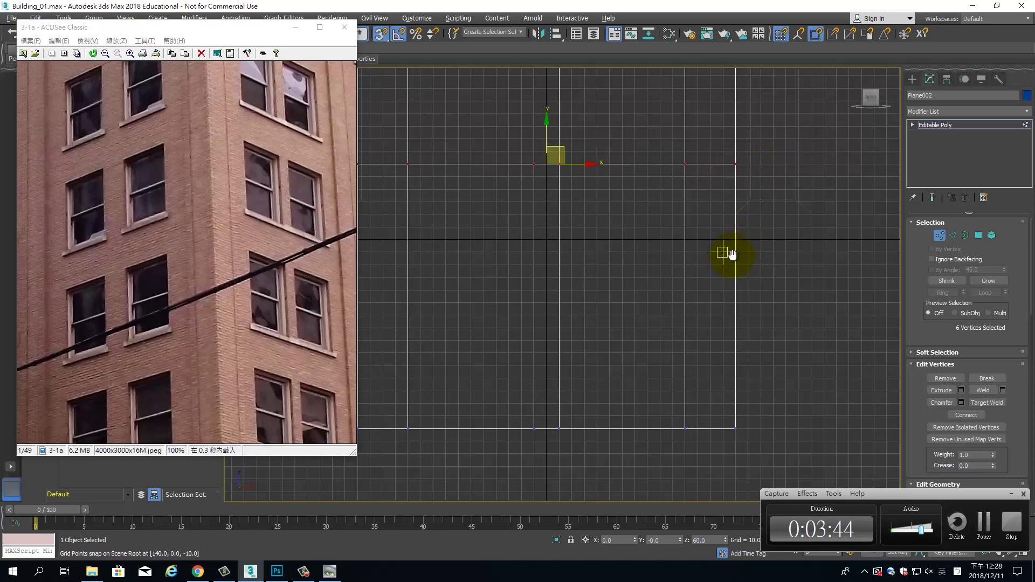
scroll(772, 253, "down", 3)
middle_click_drag(772, 252, 758, 265)
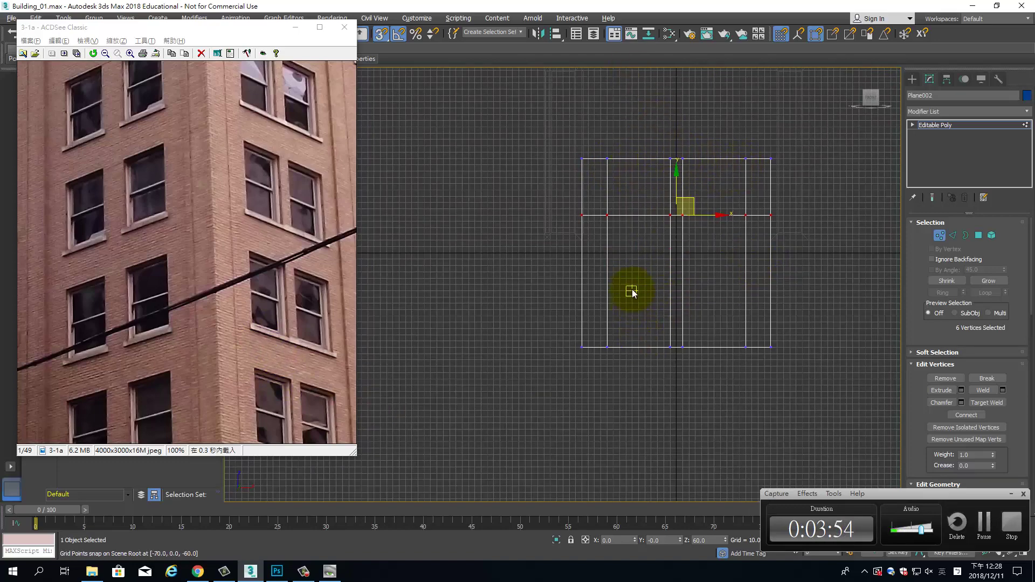
- Select the two lower central polygons and extrude them by -5
left_click(979, 235)
left_click(627, 297)
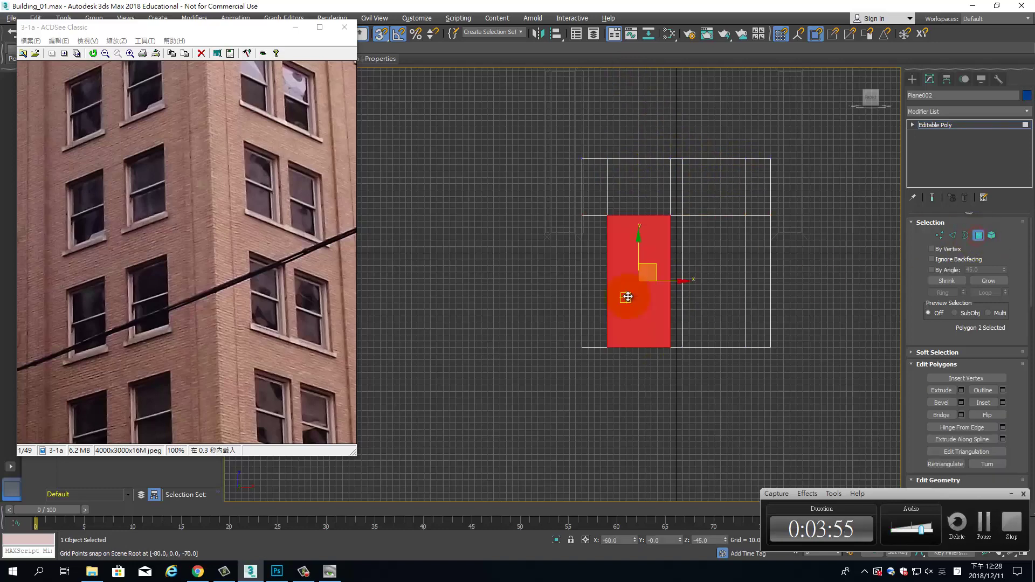
left_click(729, 276, "ctrl")
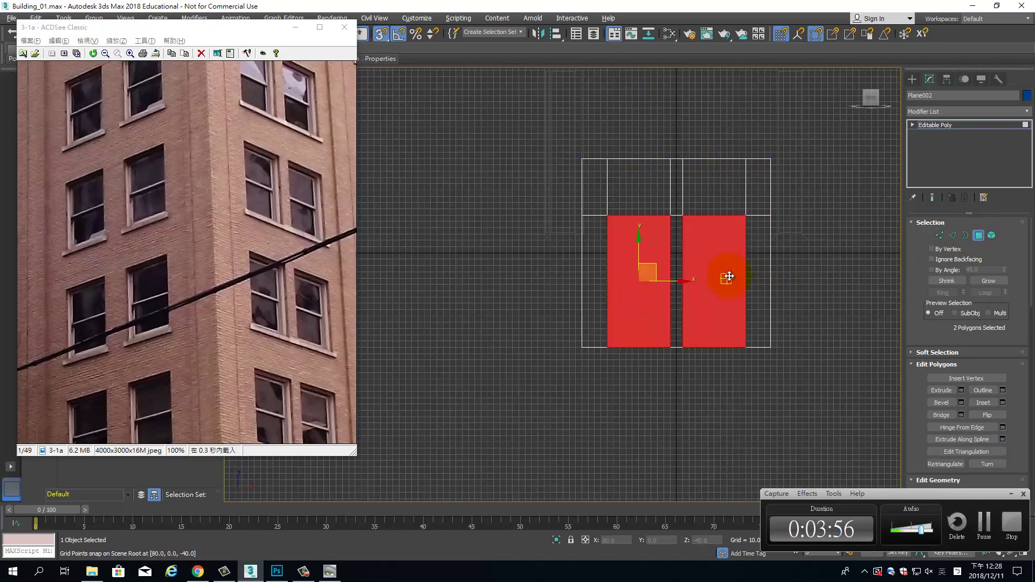
left_click(961, 390)
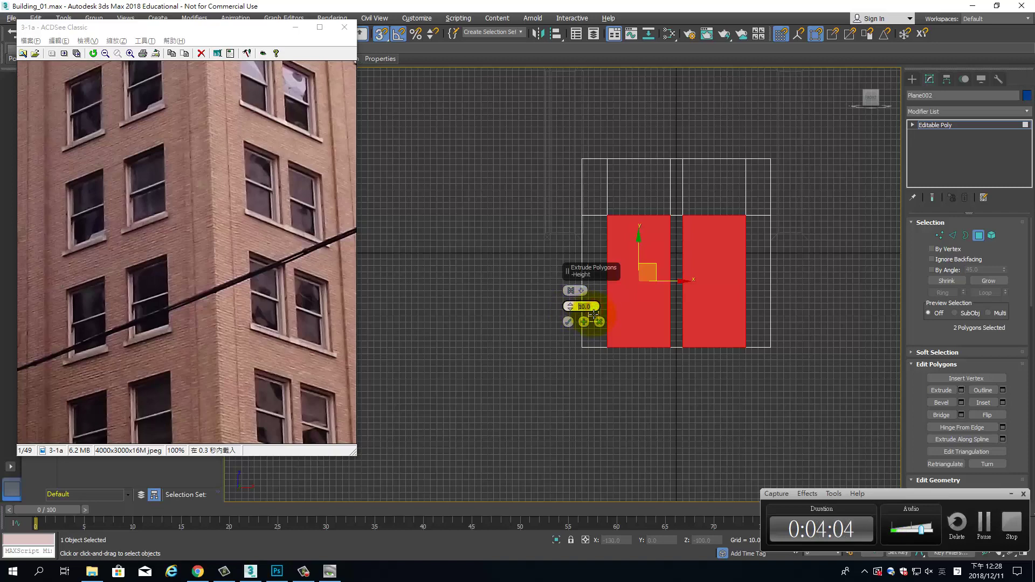
type("-5")
key("Return")
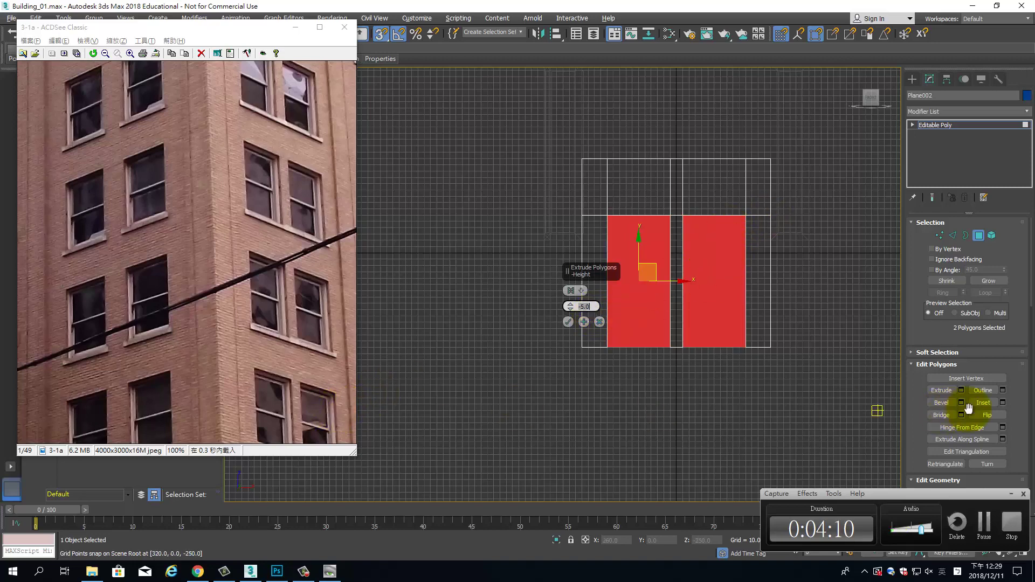
left_click(568, 322)
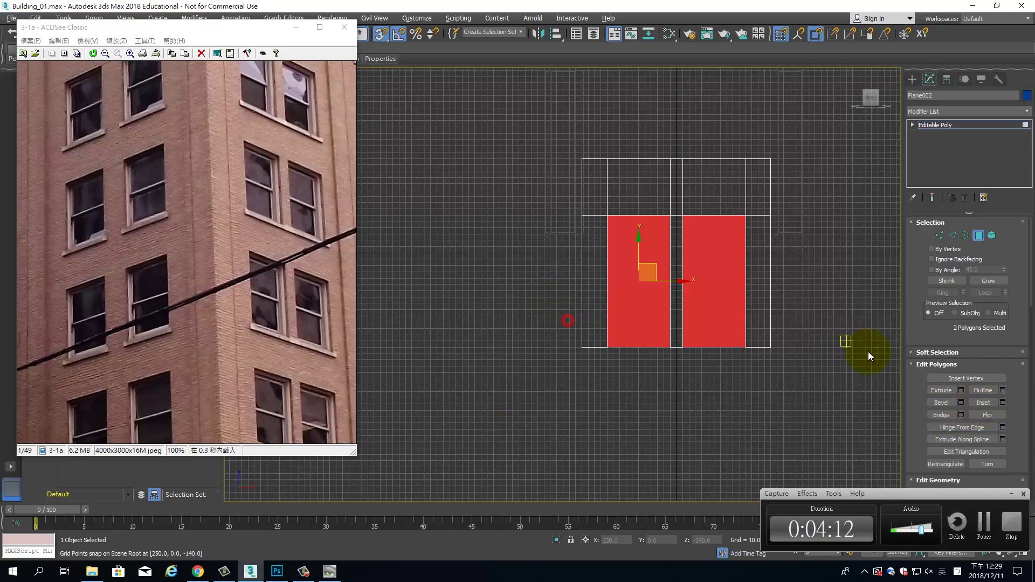
- Inset the two polygons by 5 and extrude them inward again
left_click(1003, 402)
left_click(594, 307)
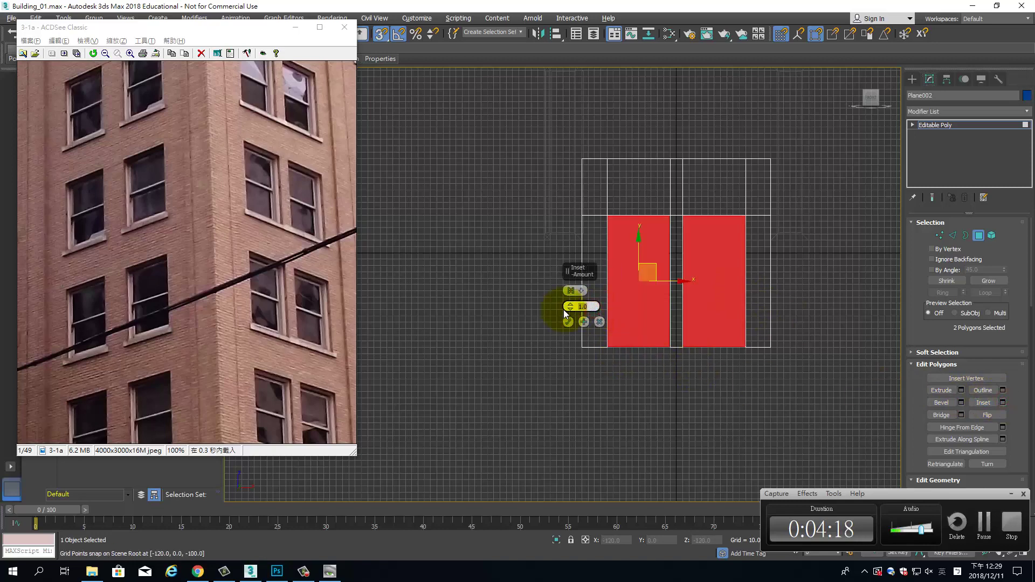
type("5")
key("Return")
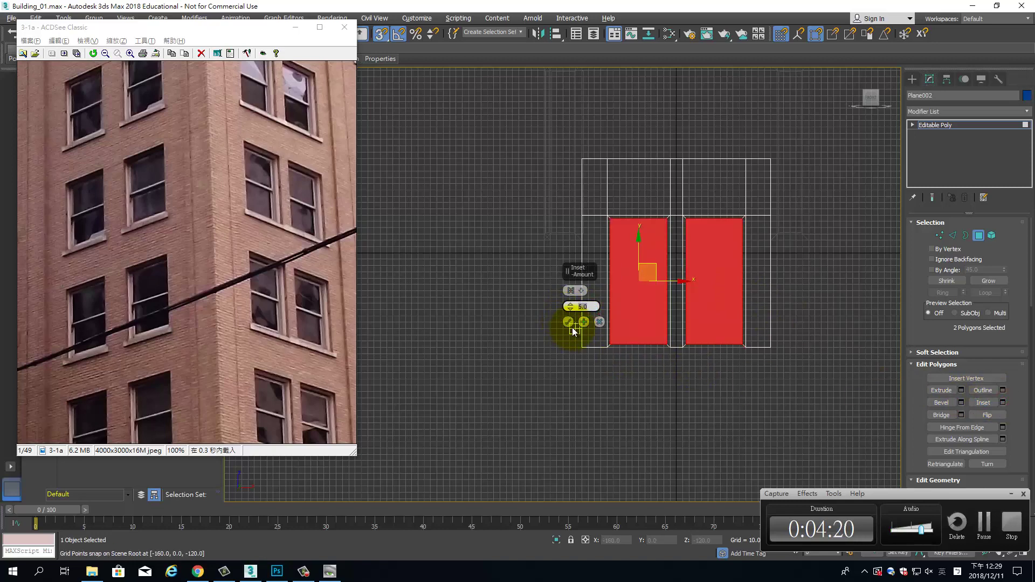
left_click(570, 322)
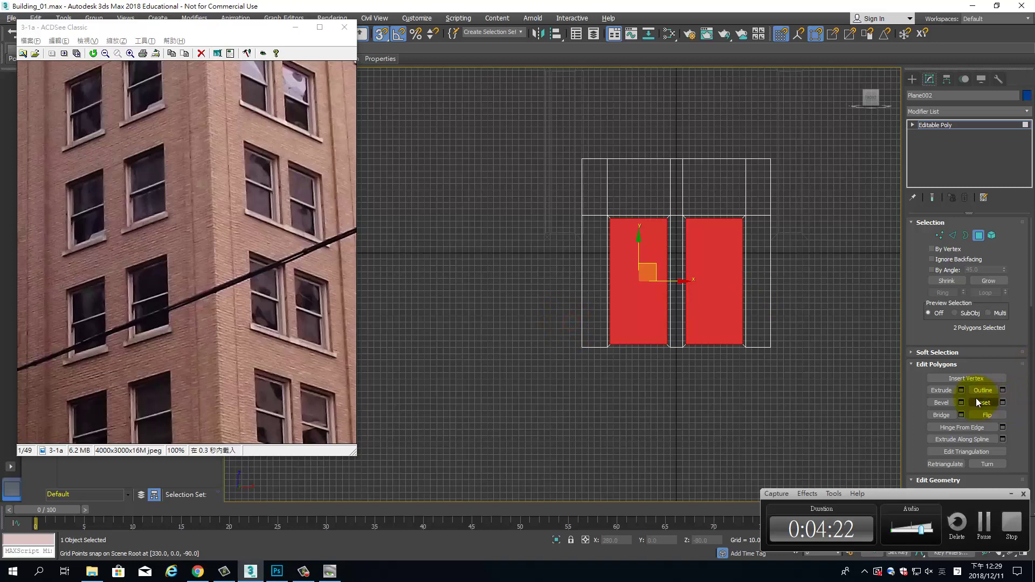
left_click(961, 390)
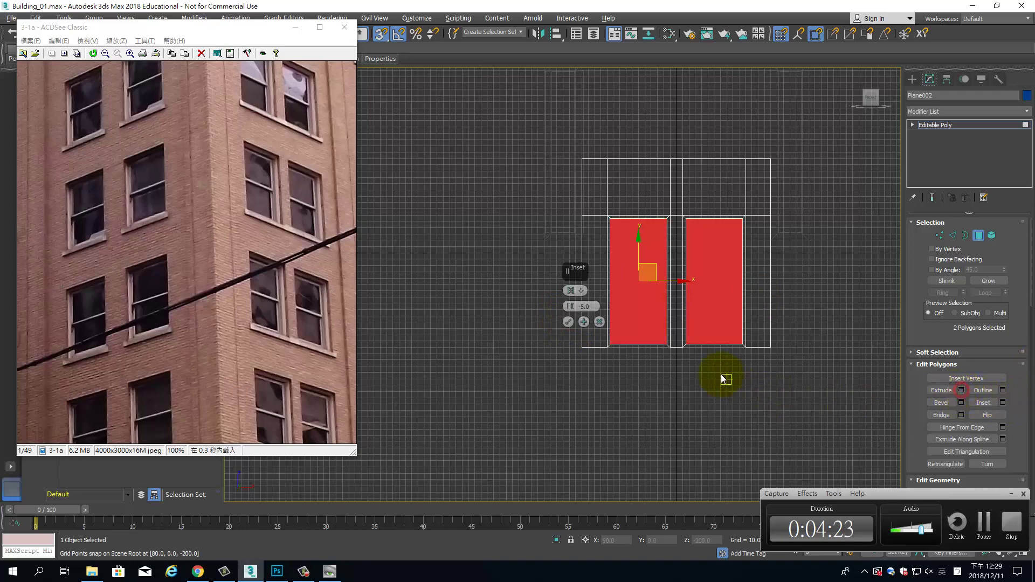
left_click(569, 323)
- Maximize the Perspective view with edged faces and orbit to inspect the recessed panels
mouse_move(681, 377)
middle_mouse_down()
mouse_move(620, 397)
mouse_move(571, 377)
middle_mouse_up()
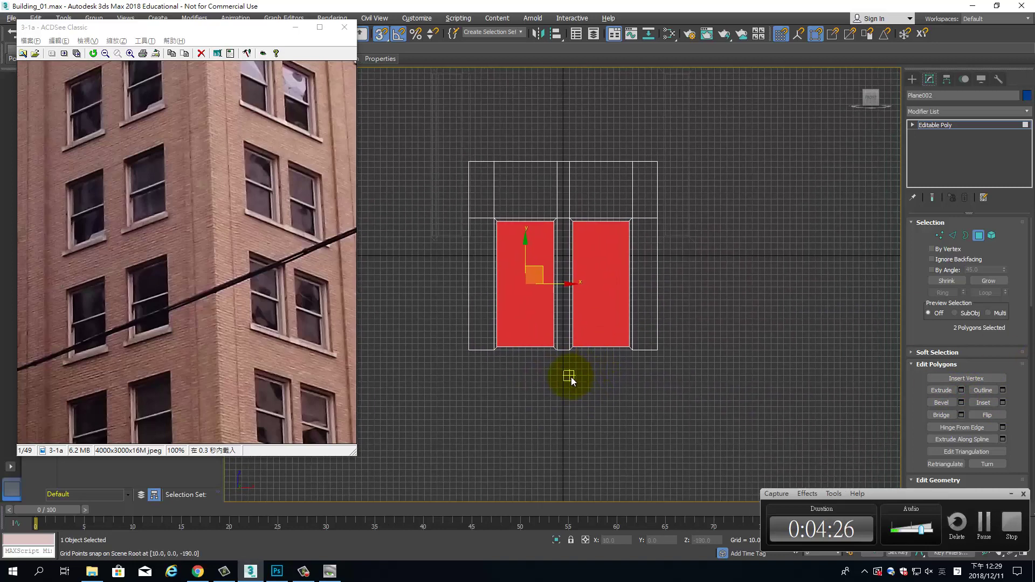
key("alt+w")
scroll(776, 380, "up", 3)
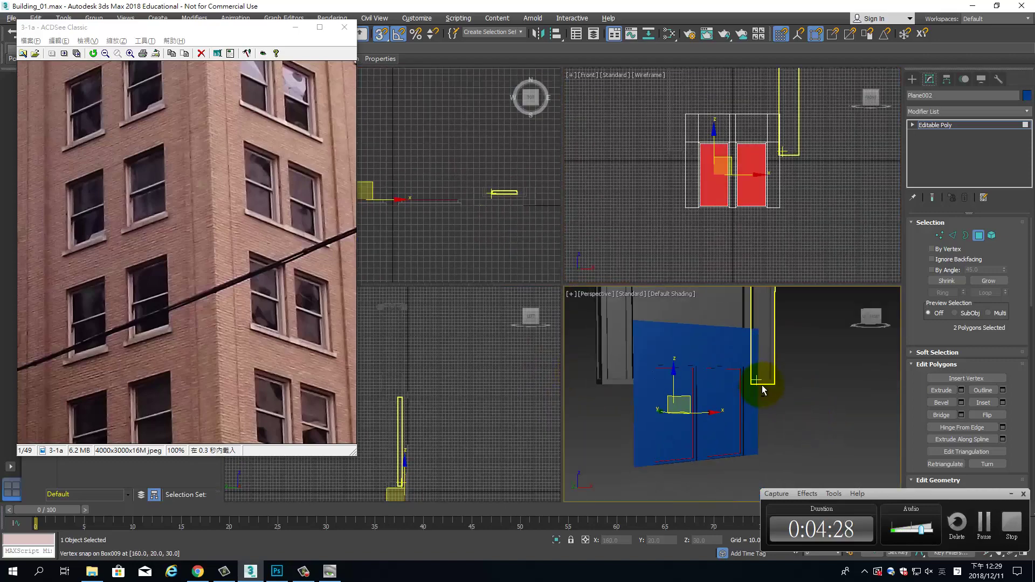
key("alt+w")
scroll(589, 347, "up", 2)
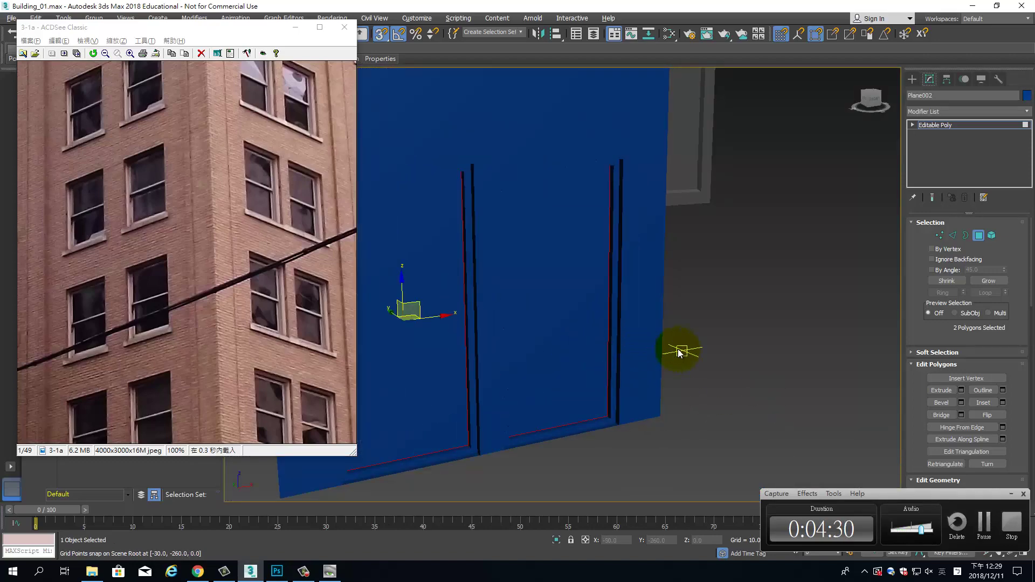
key("F4")
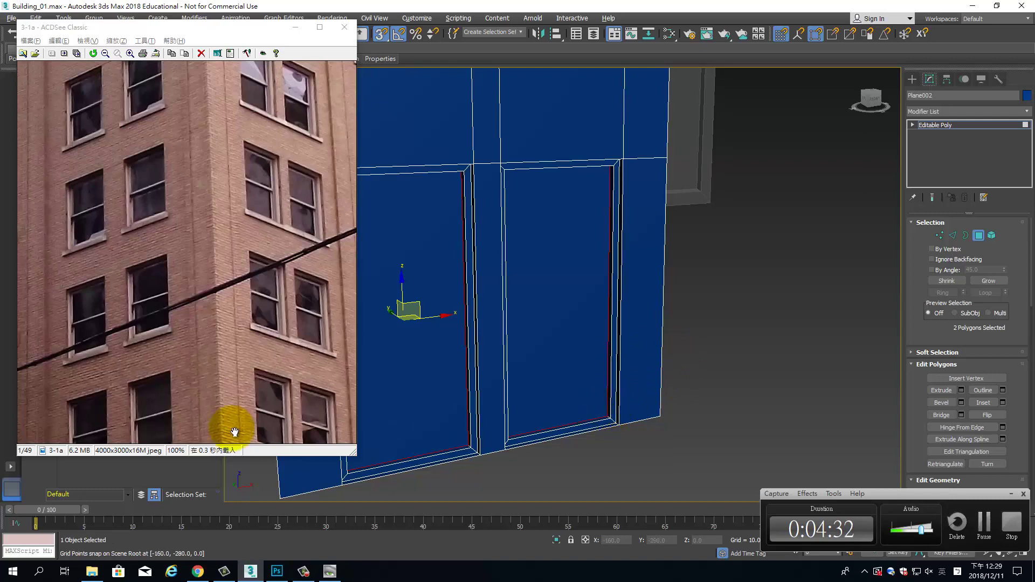
middle_click_drag(667, 342, 634, 317, "alt")
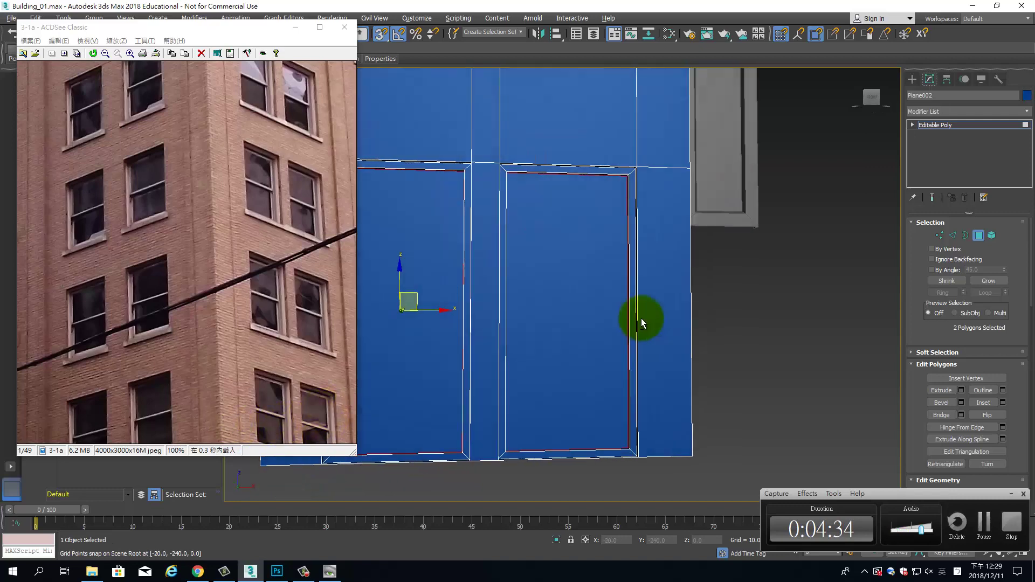
scroll(634, 317, "down", 2)
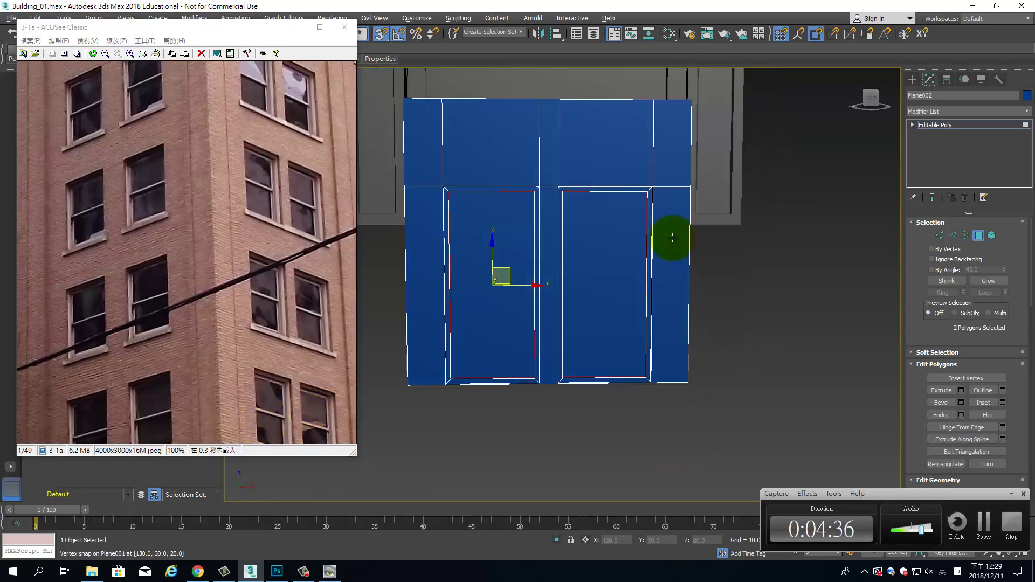
middle_click_drag(670, 234, 618, 252, "alt")
scroll(618, 253, "down", 3)
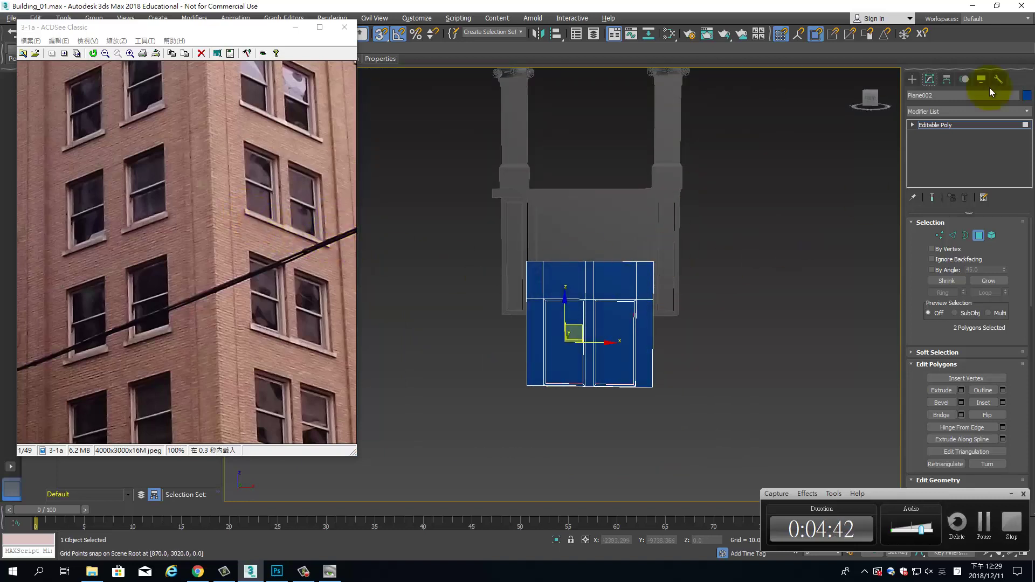
- Start a Box primitive and attempt drawing it across the wall top, then cancel
left_click(917, 80)
key("alt+w")
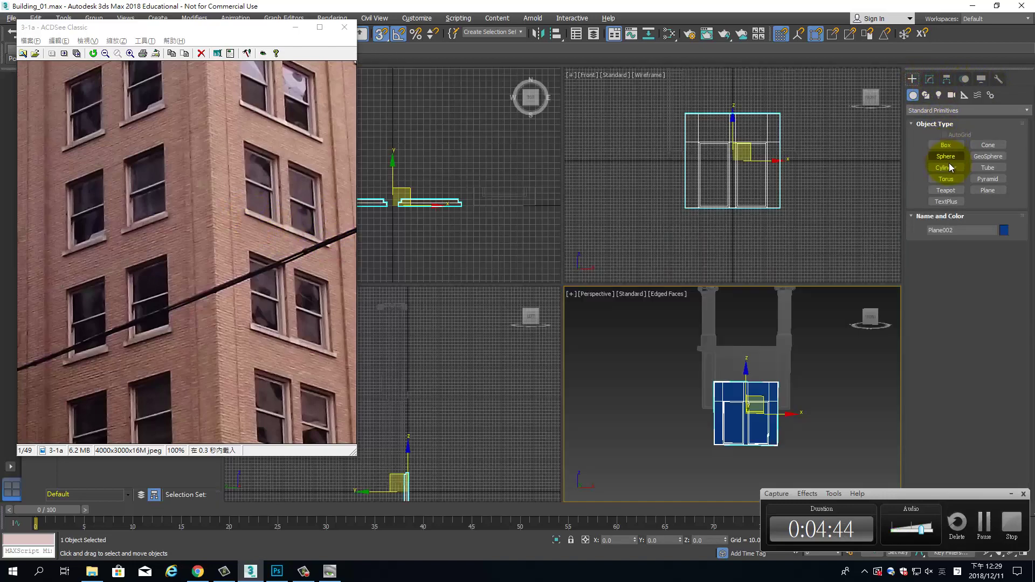
left_click(949, 144)
scroll(724, 217, "up", 3)
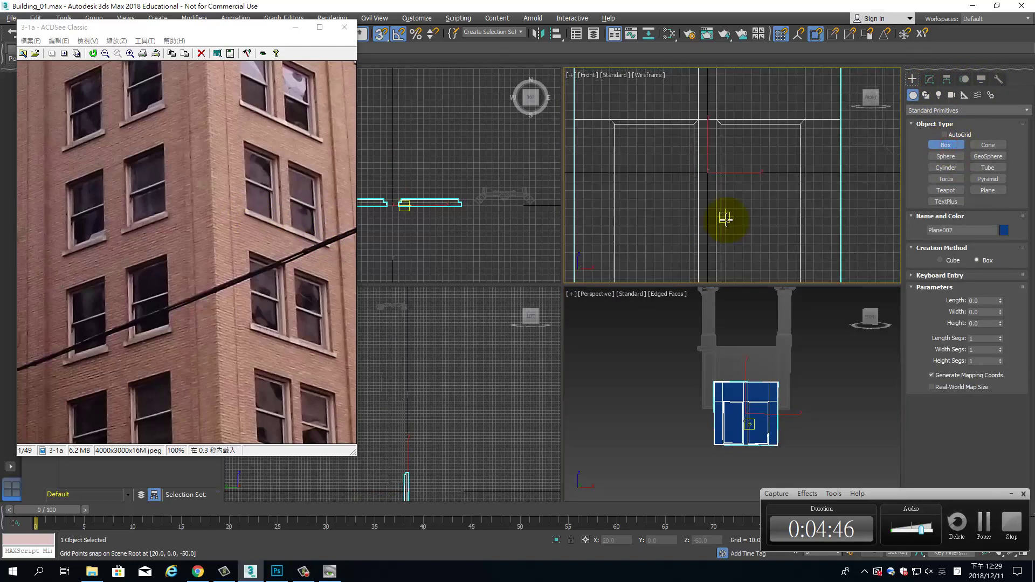
scroll(656, 251, "up", 3)
middle_click_drag(657, 251, 675, 253)
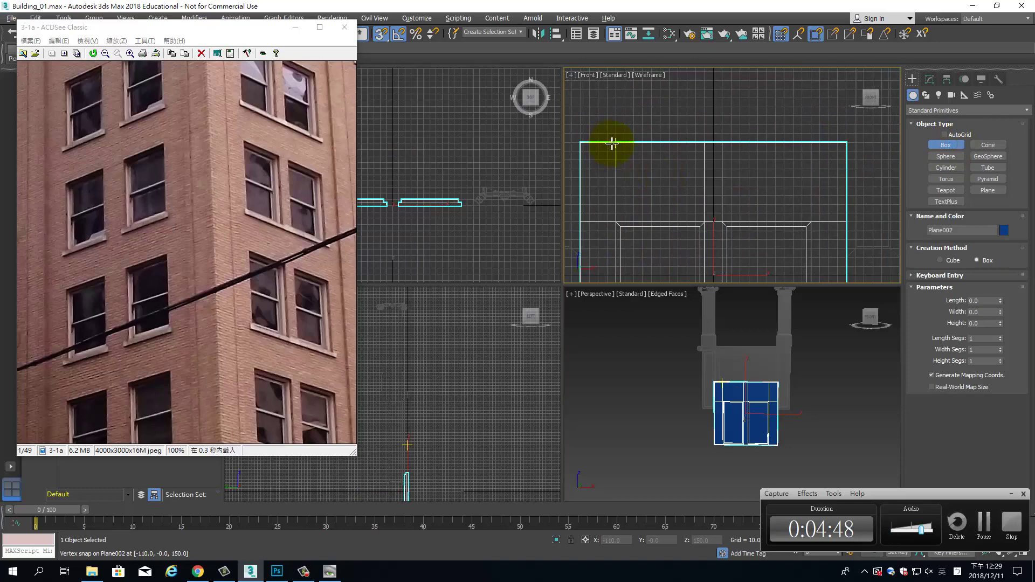
left_click_drag(614, 143, 807, 147)
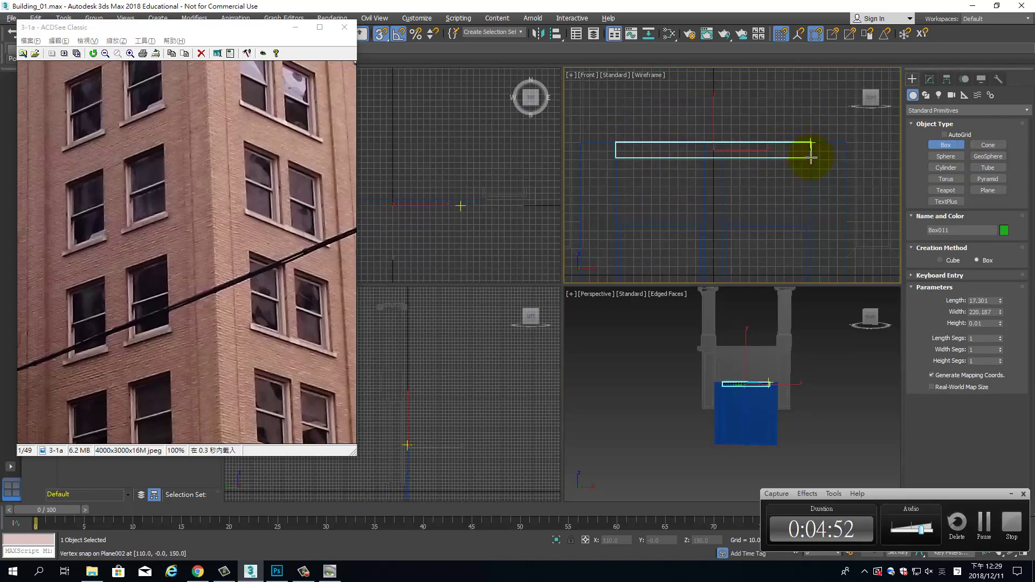
right_click(836, 136)
- With snapping off, draw a 220-wide box across the top of the wall
left_click(810, 35)
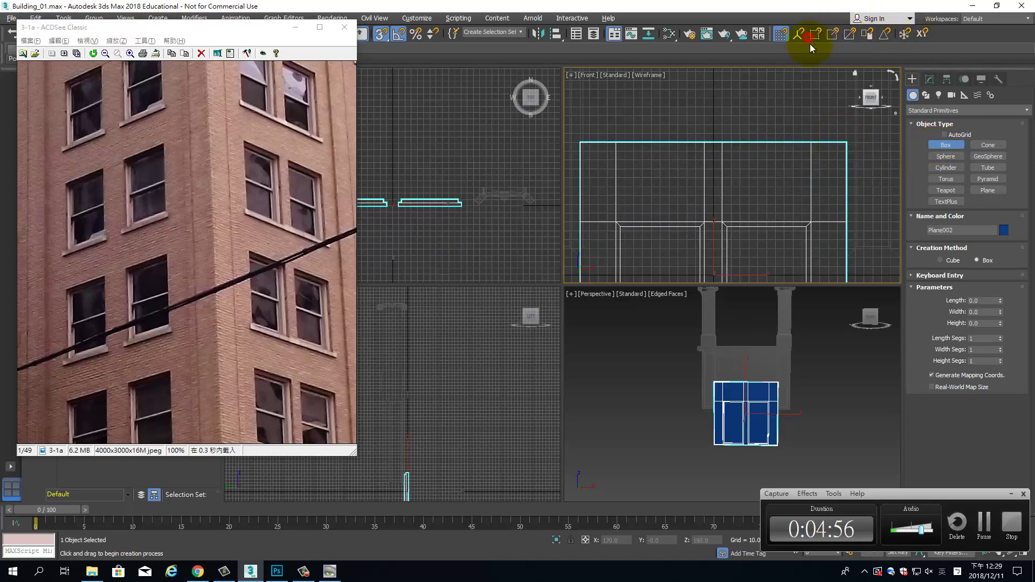
left_click_drag(615, 142, 811, 151)
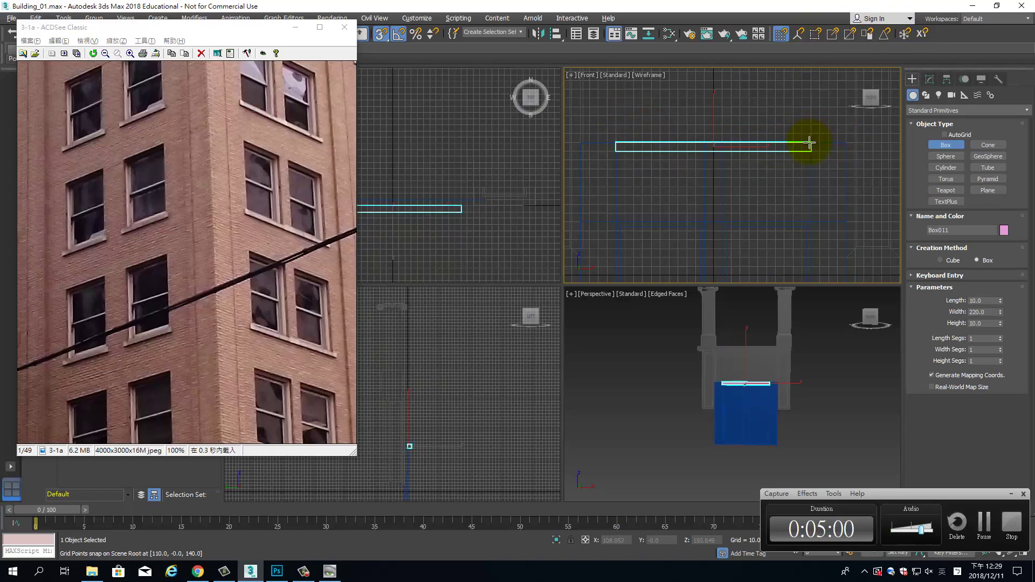
left_click(809, 143)
scroll(726, 422, "up", 5)
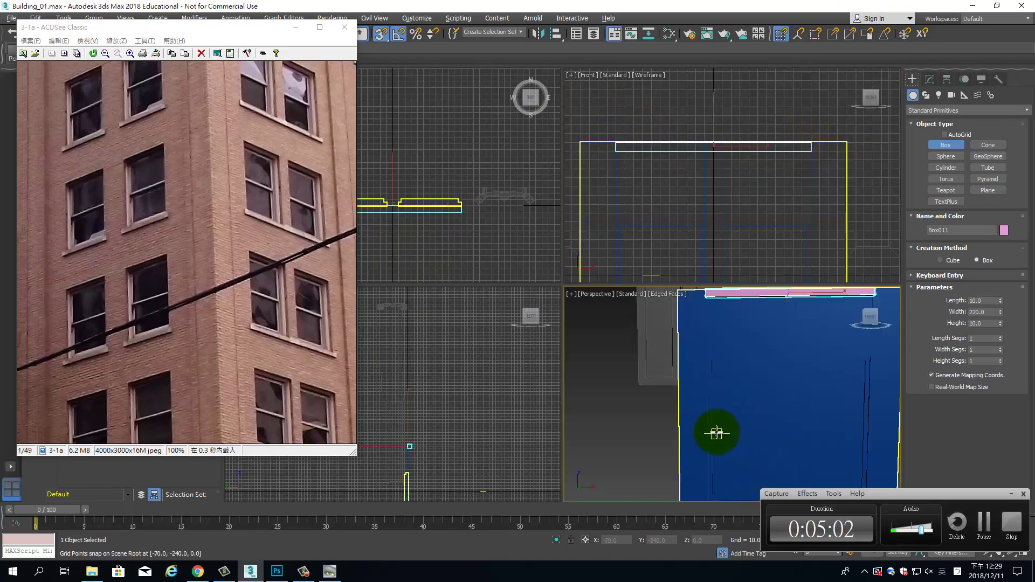
middle_click_drag(752, 433, 779, 386, "alt")
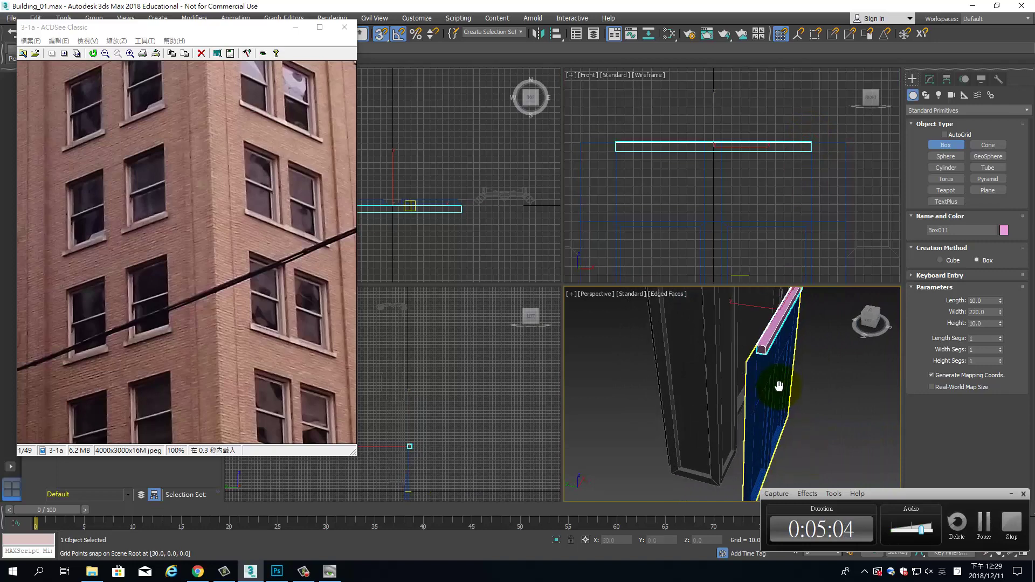
- Set the box Height to 5 and orbit to check the ledge thickness
double_click(995, 323)
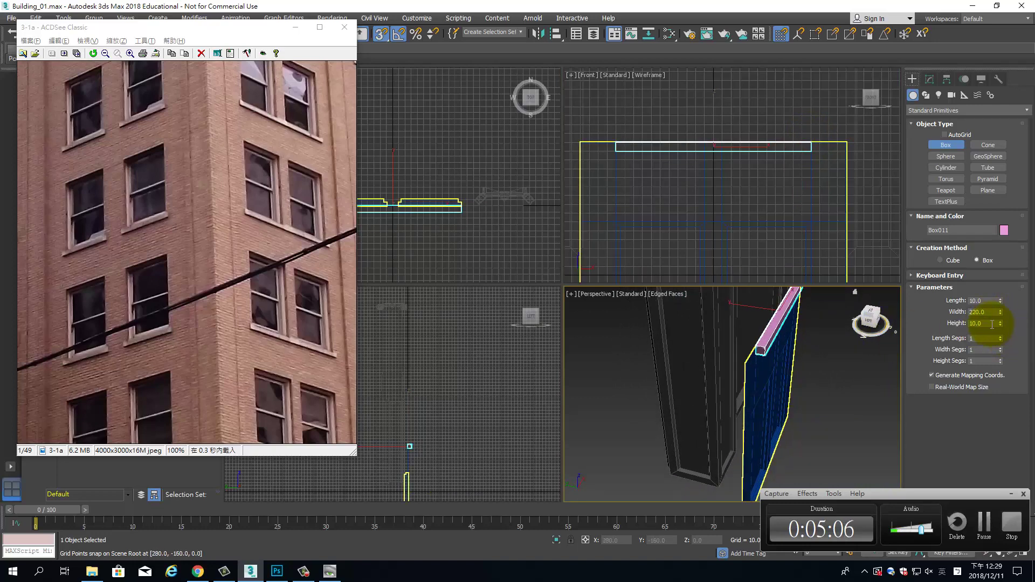
type("5")
key("Return")
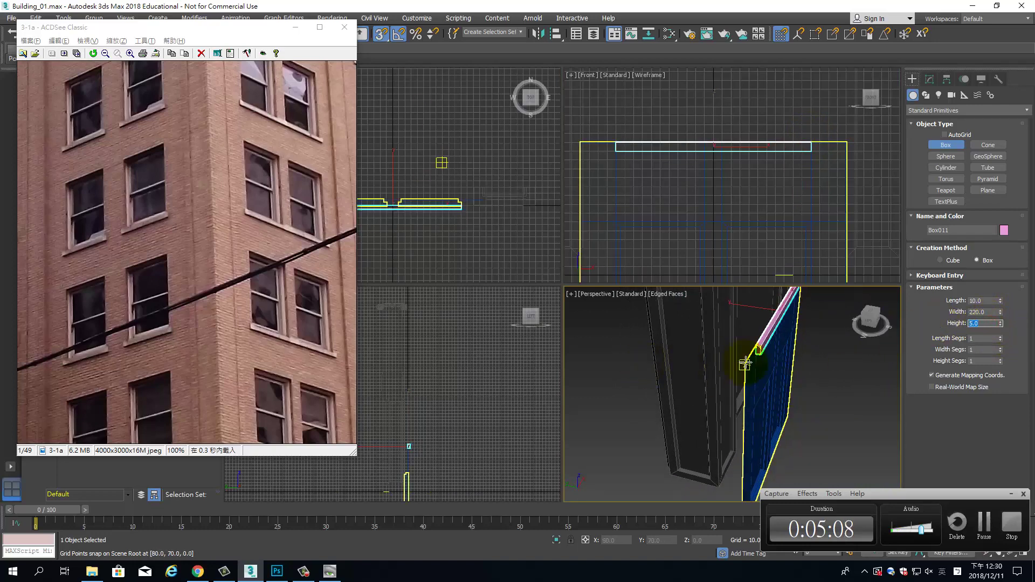
mouse_move(746, 358)
middle_mouse_down("alt")
mouse_move(693, 339)
mouse_move(750, 357)
mouse_move(698, 358)
middle_mouse_up("alt")
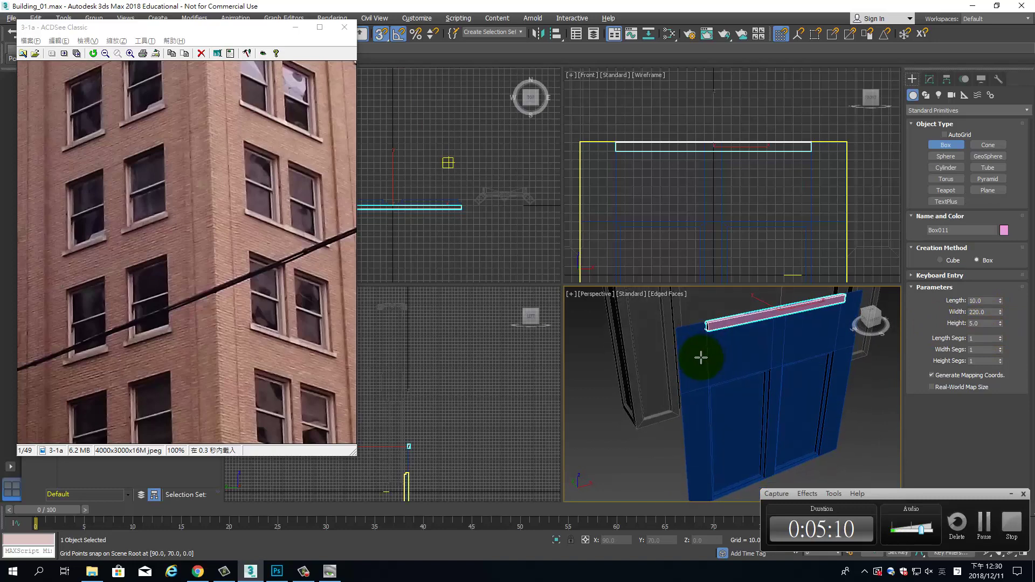
- Finish the ledge box, convert it to Editable Poly and enter Polygon mode
right_click(762, 319)
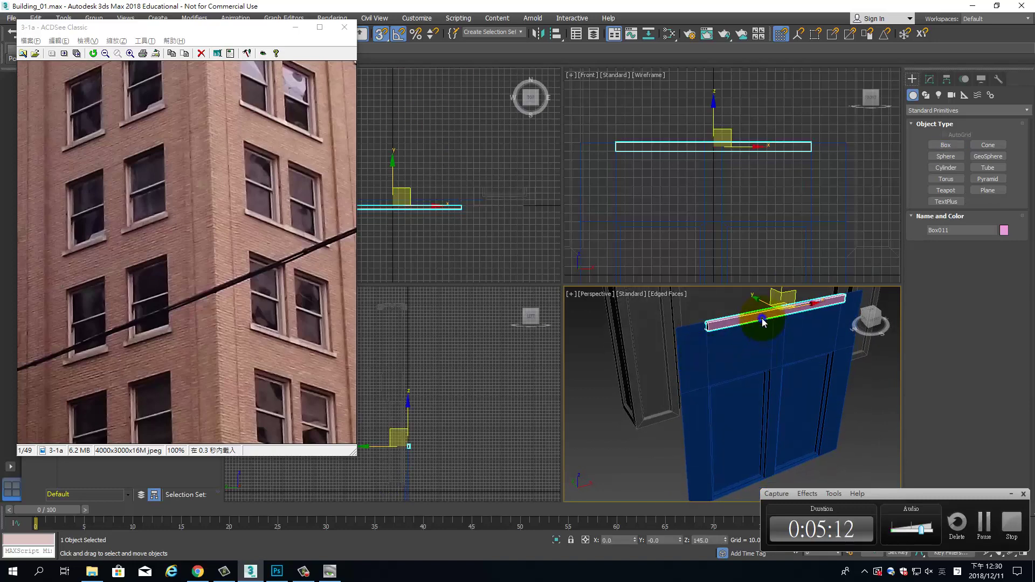
left_click(786, 427)
right_click(754, 323)
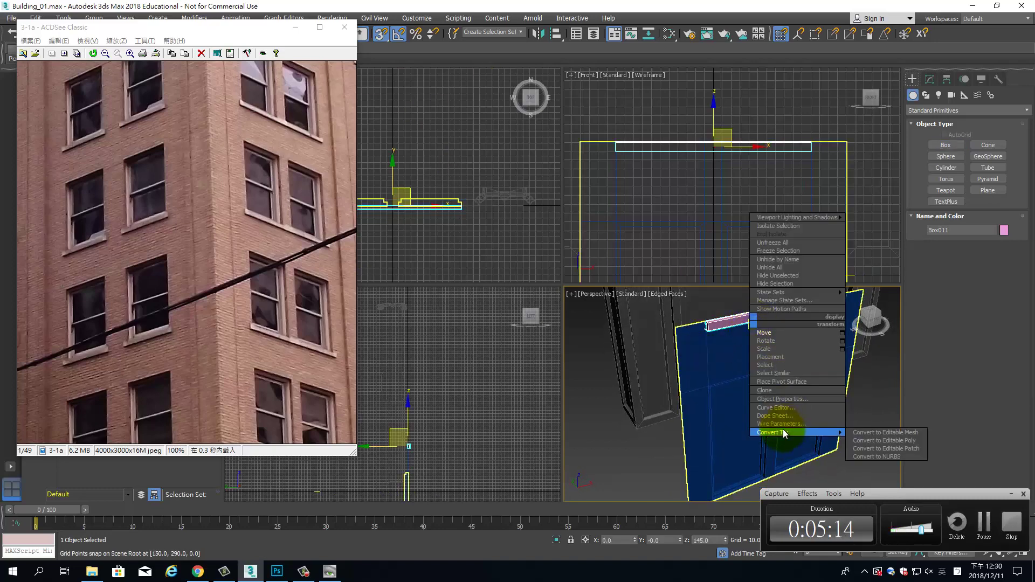
left_click(887, 439)
left_click(978, 235)
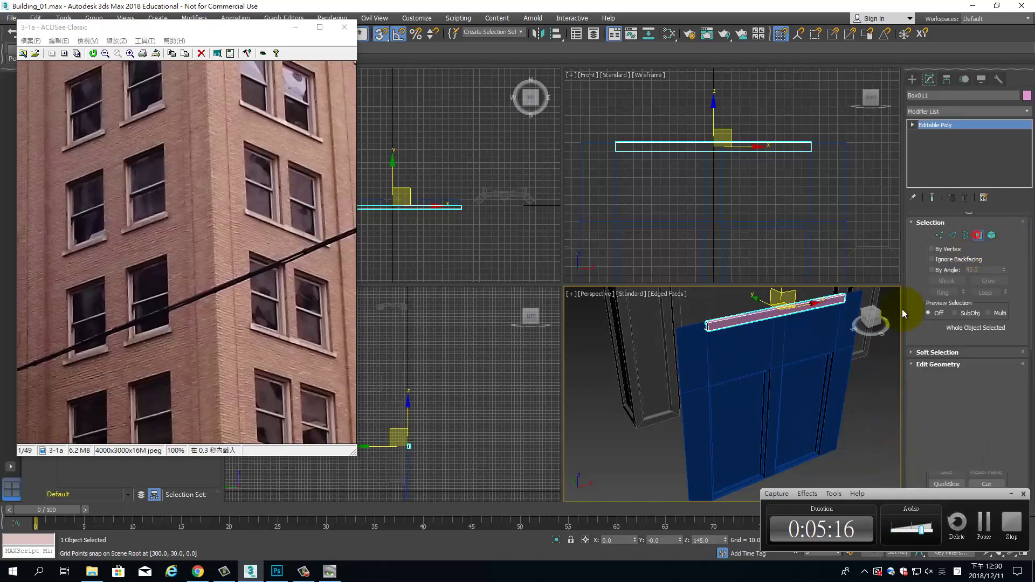
- Orbit, switch Perspective to wireframe and test-select a ledge face, then clear the selection
mouse_move(901, 309)
middle_mouse_down("alt")
mouse_move(814, 348)
mouse_move(858, 336)
mouse_move(852, 370)
mouse_move(881, 330)
mouse_move(842, 338)
middle_mouse_up("alt")
key("F3")
left_click(802, 348)
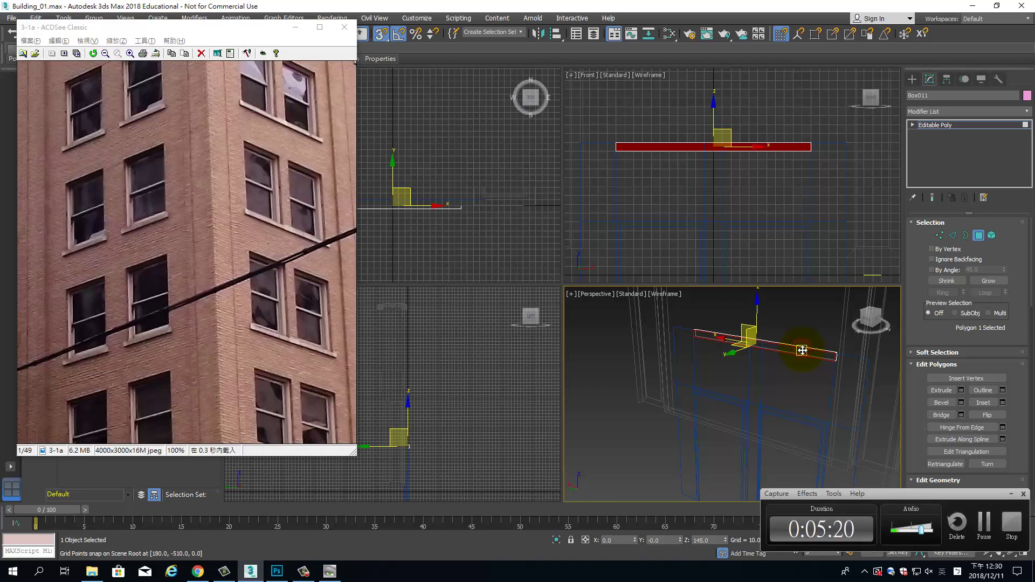
key("F2")
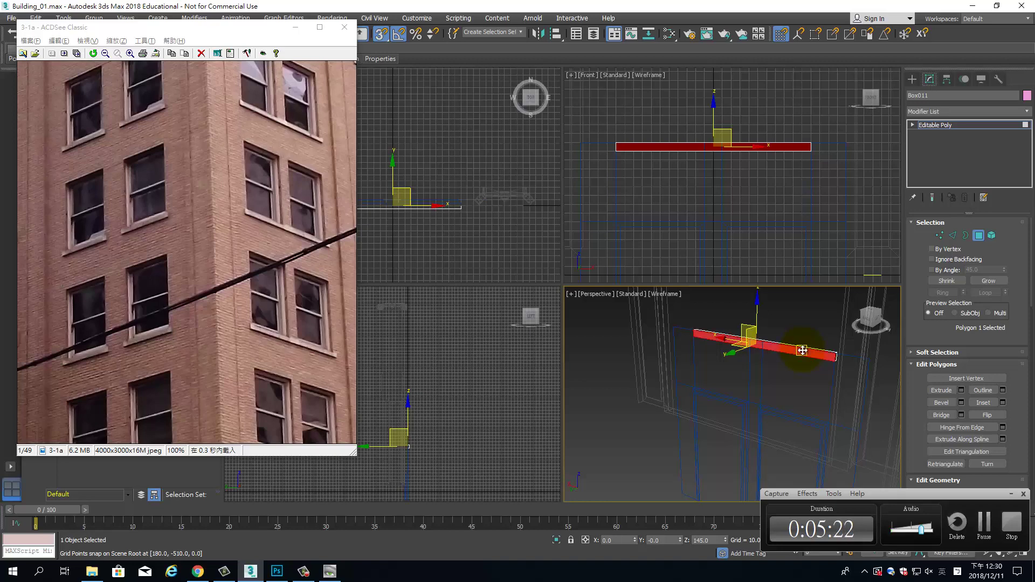
key("F2")
key("F2")
key("F2")
key("F2")
key("F2")
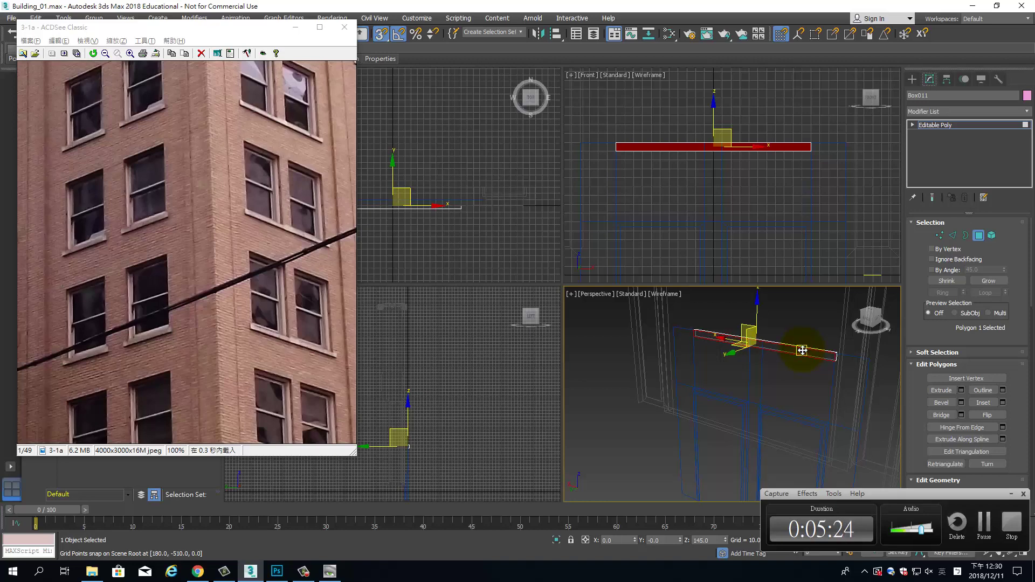
key("F2")
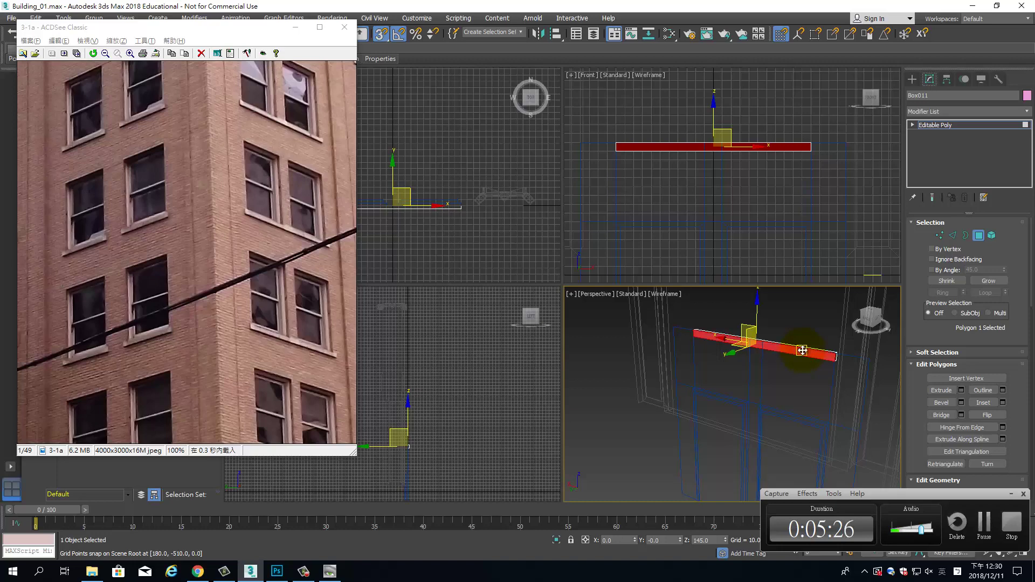
key("ctrl+d")
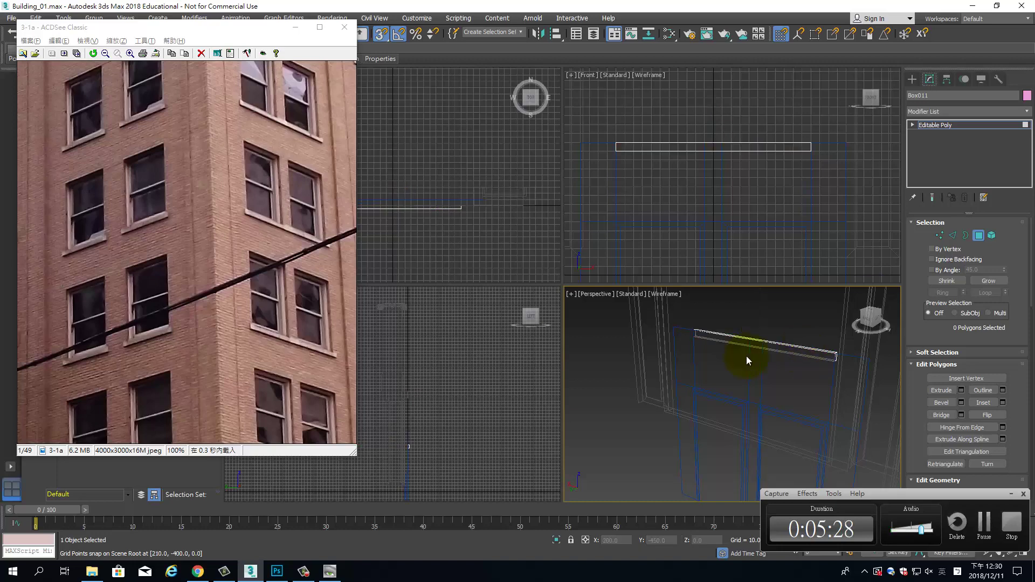
- Window-select the bar's three top polygons and return to the Editable Poly object level
mouse_move(746, 356)
middle_mouse_down("alt")
mouse_move(629, 361)
mouse_move(694, 330)
mouse_move(760, 353)
mouse_move(750, 348)
middle_mouse_up("alt")
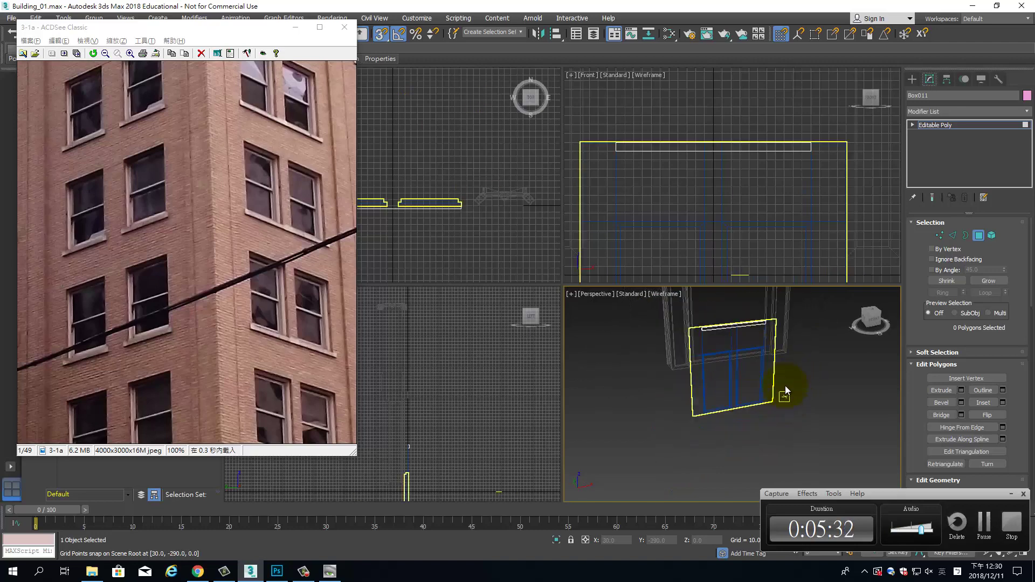
left_click_drag(755, 338, 775, 361)
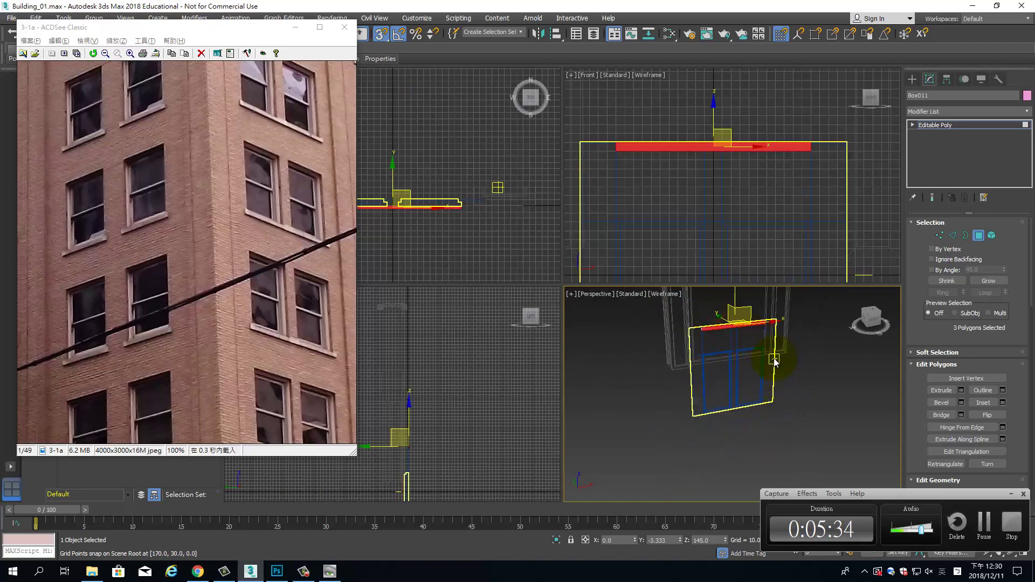
left_click(964, 124)
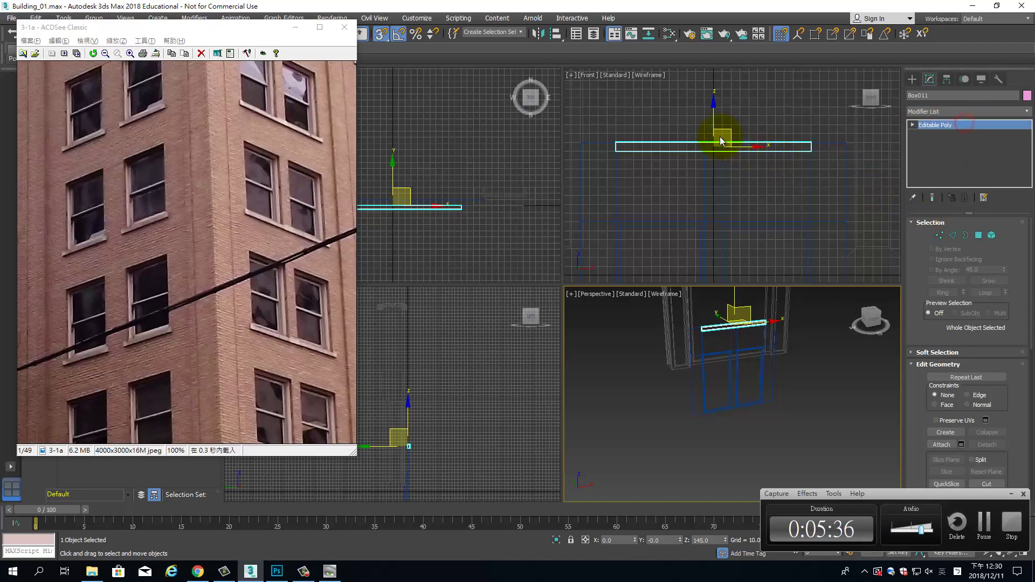
- Add the window frame to the bar selection and raise both about 450 units in the maximized Front view
left_click(683, 135, "ctrl")
scroll(684, 177, "down", 2)
scroll(693, 216, "down", 2)
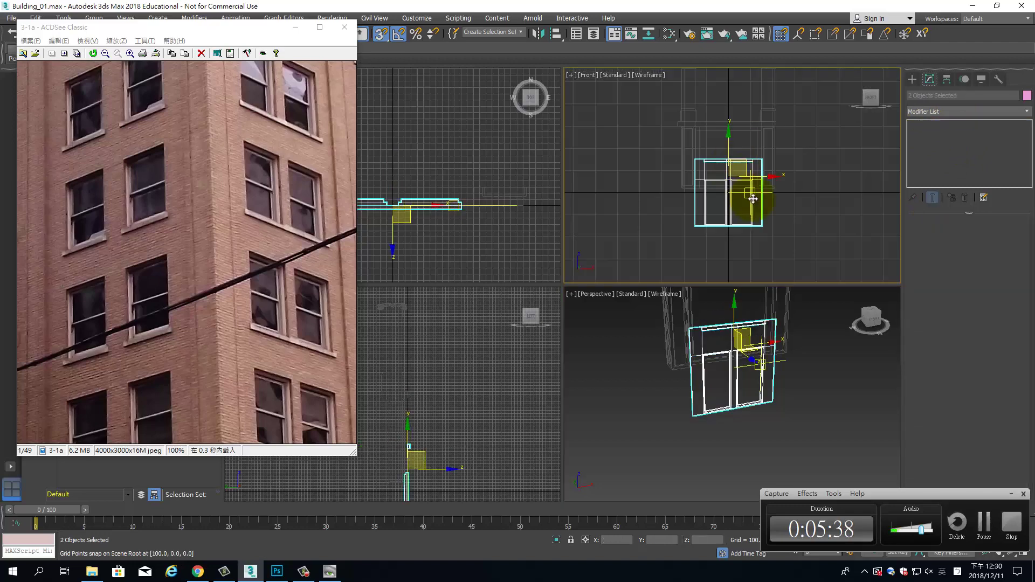
scroll(701, 242, "down", 1)
scroll(701, 246, "up", 2)
scroll(717, 242, "up", 1)
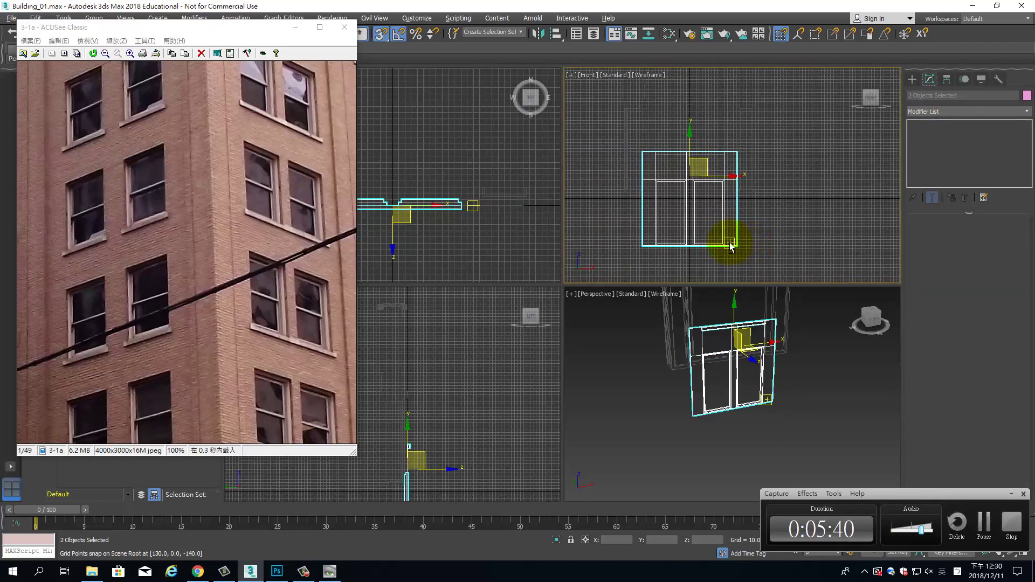
key("alt+w")
mouse_move(728, 238)
middle_mouse_down()
mouse_move(782, 191)
mouse_move(846, 157)
middle_mouse_up()
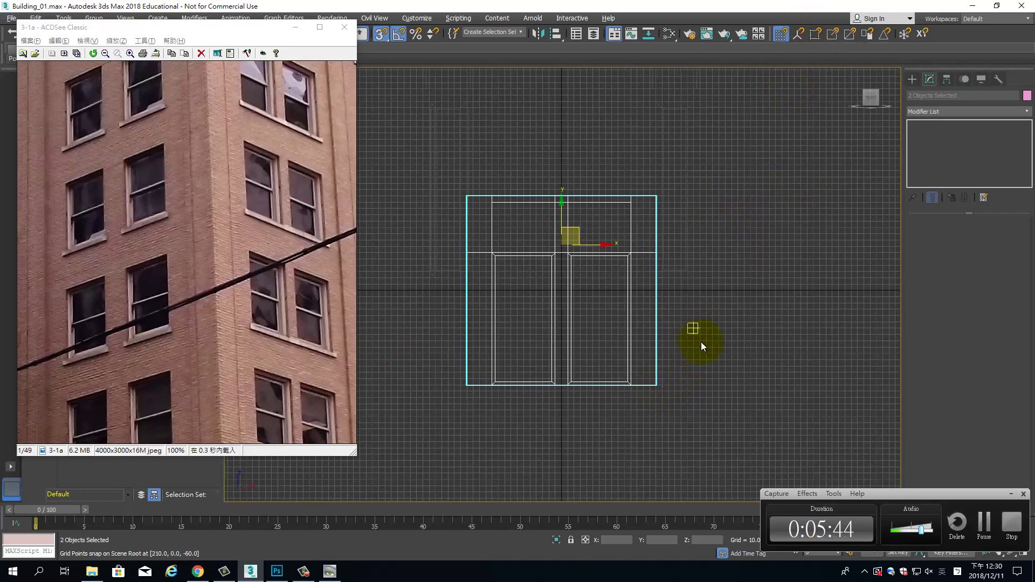
left_click_drag(655, 379, 656, 101)
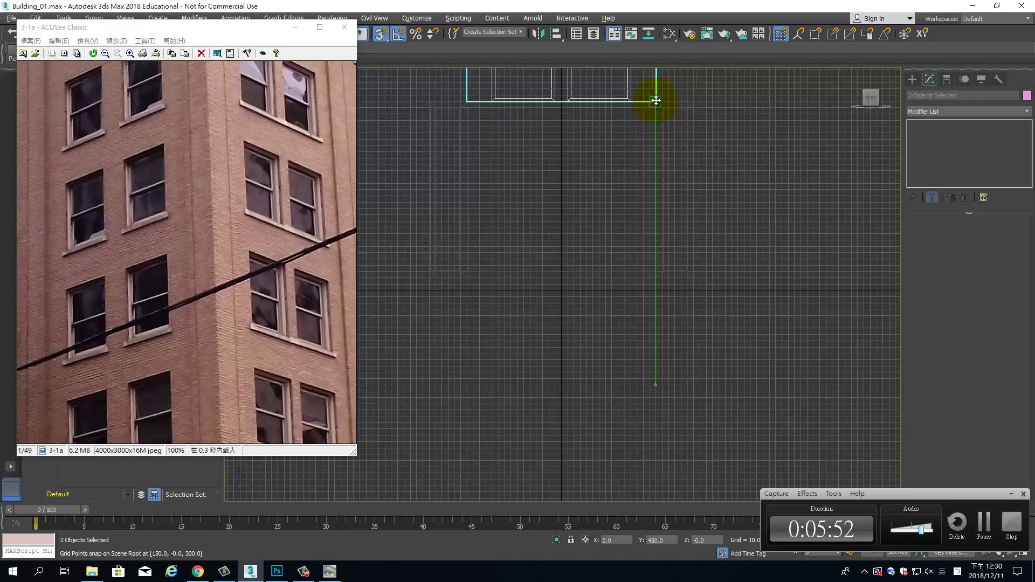
scroll(586, 184, "up", 3)
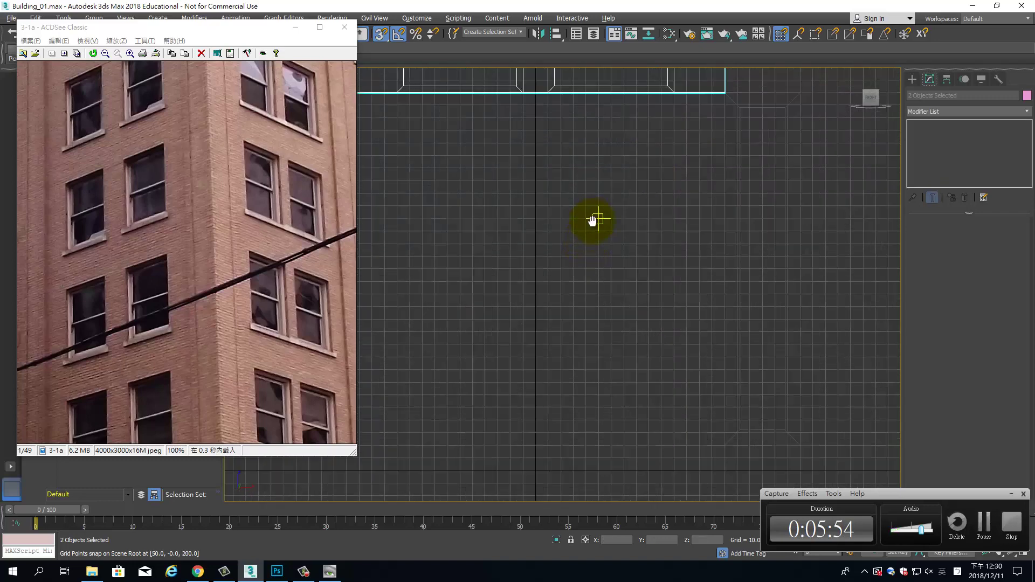
middle_click_drag(593, 220, 590, 250)
key("alt+w")
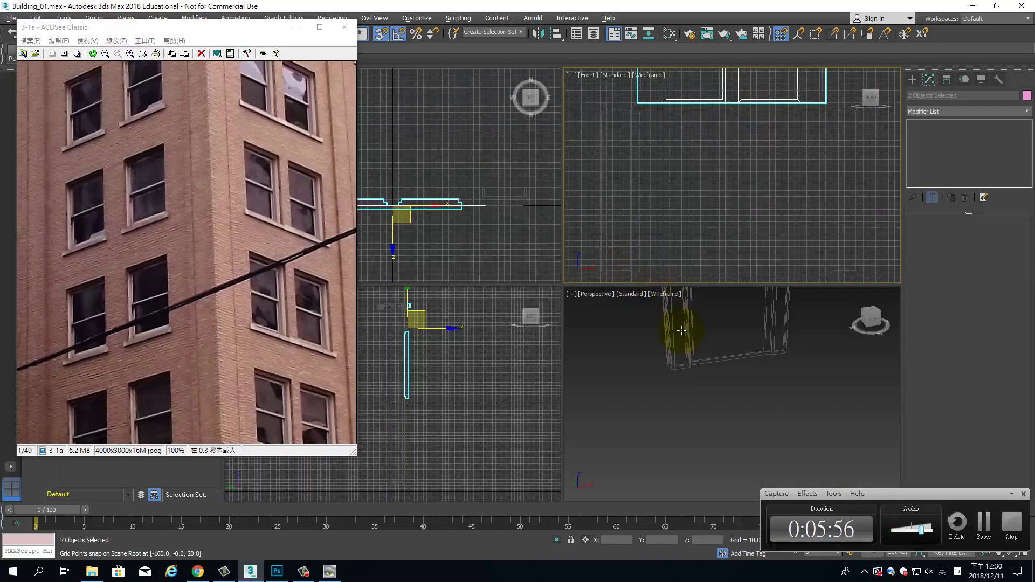
- Show Perspective with edged faces and frame the window's bottom edge in the Front view
mouse_move(682, 330)
middle_mouse_down()
mouse_move(688, 421)
mouse_move(694, 389)
middle_mouse_up()
key("F3")
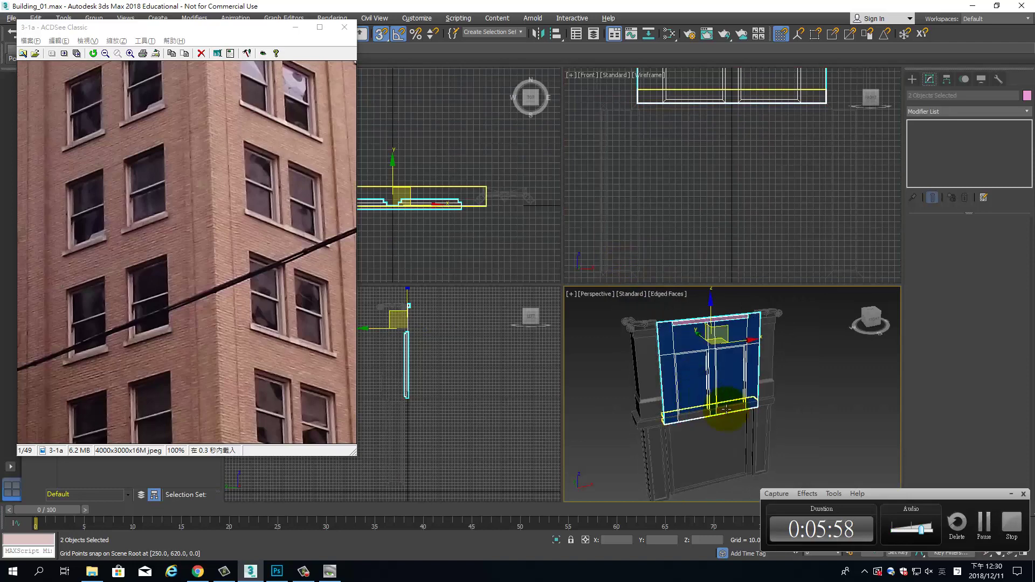
scroll(721, 415, "up", 5)
middle_click_drag(721, 415, 703, 342)
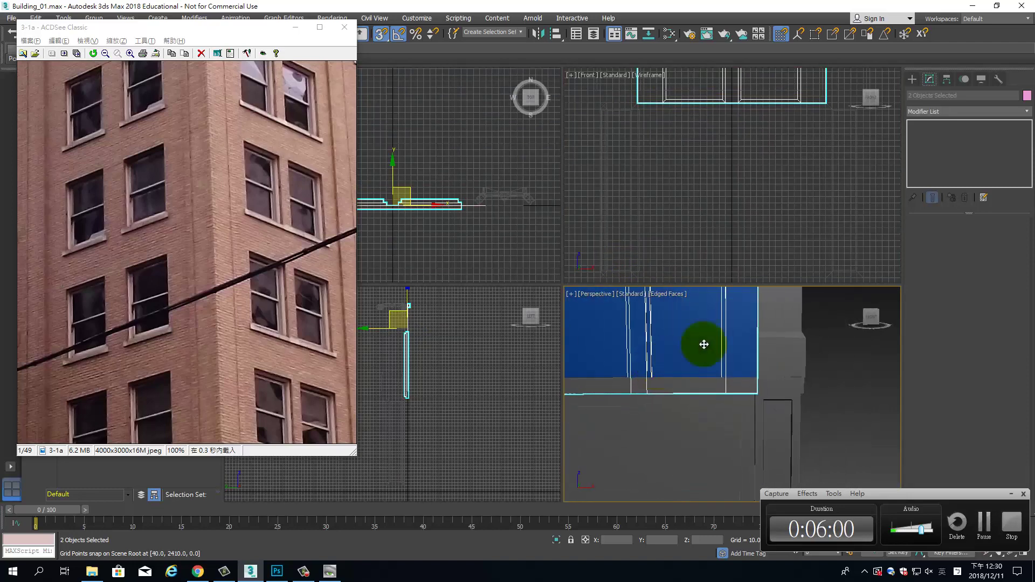
middle_click_drag(769, 157, 752, 220)
scroll(808, 192, "up", 2)
scroll(811, 181, "up", 2)
- Lock the selection and vertex-snap the window onto the pillar's top corner
left_click_drag(810, 180, 811, 156)
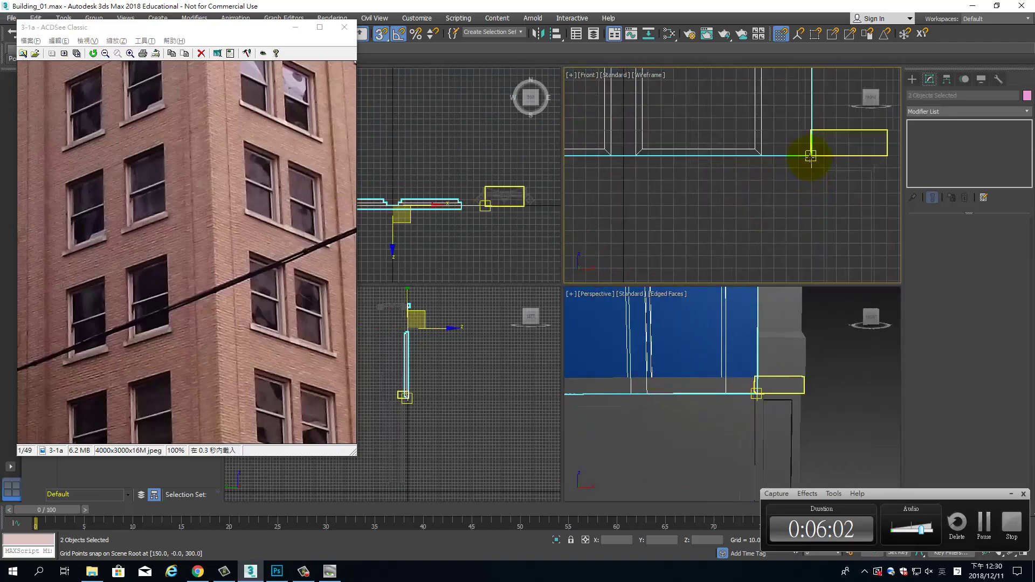
key("ctrl+z")
key("space")
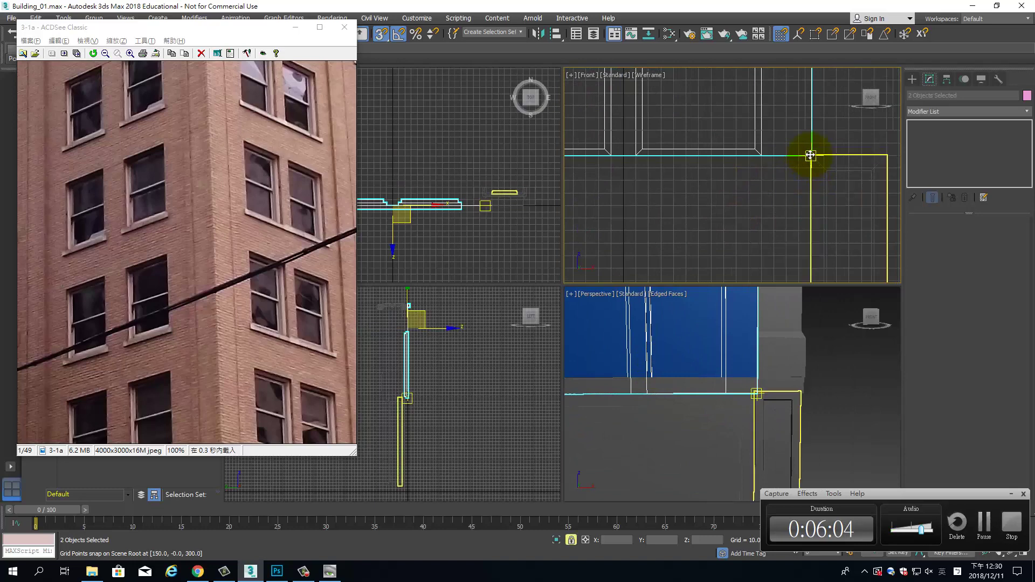
left_click_drag(810, 155, 806, 124)
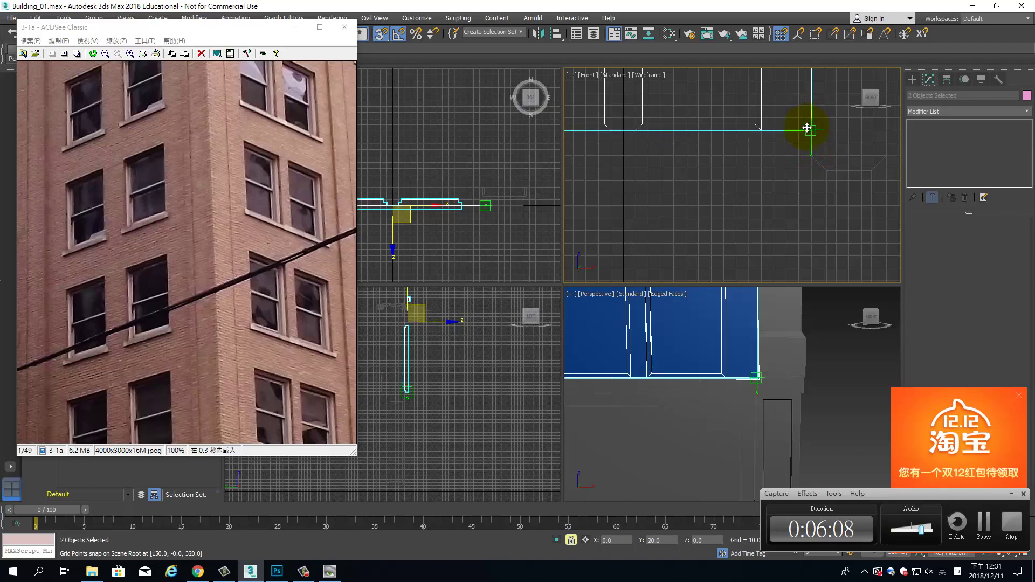
scroll(779, 204, "down", 2)
scroll(784, 229, "down", 3)
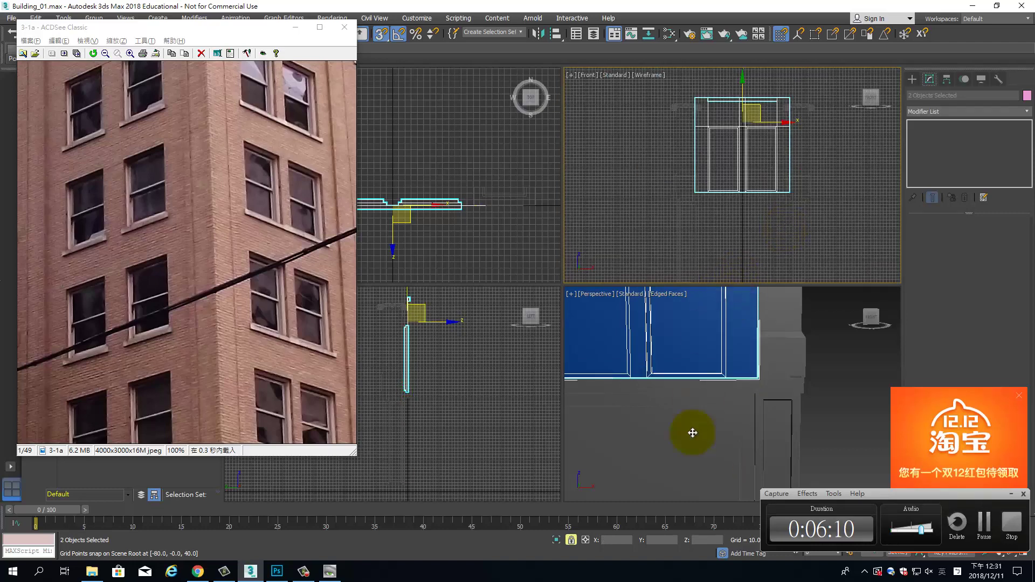
- Maximize the Perspective viewport and frame the repositioned window model
right_click(786, 397)
middle_click_drag(783, 397, 770, 394)
key("alt+w")
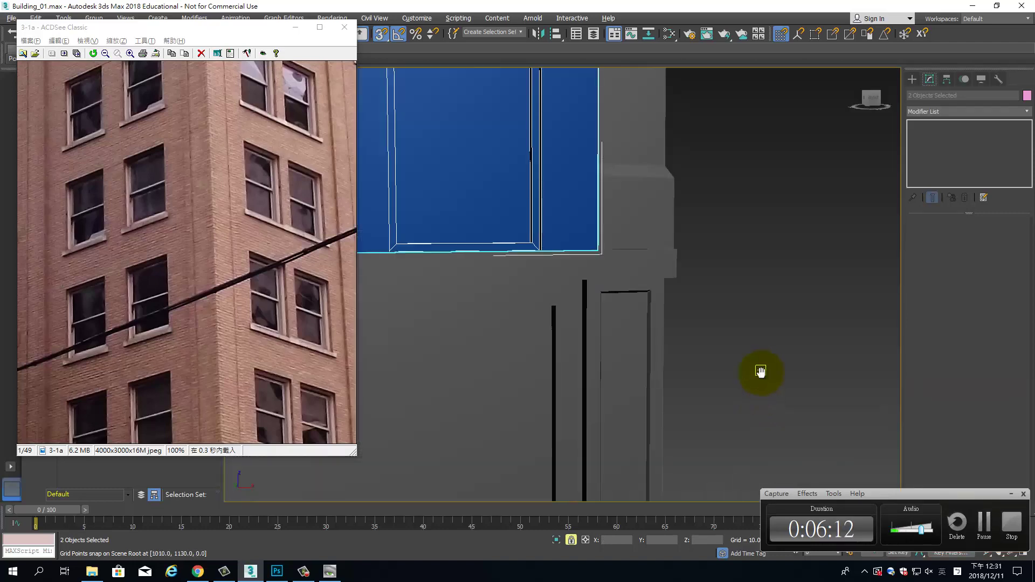
scroll(763, 370, "down", 6)
middle_click_drag(846, 367, 778, 321)
scroll(730, 345, "up", 5)
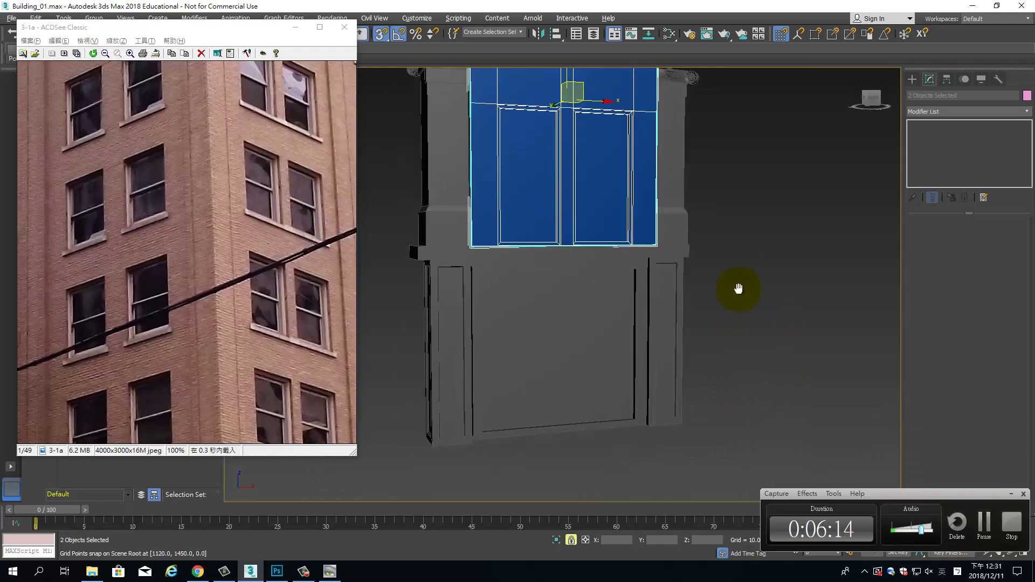
scroll(739, 289, "up", 2)
scroll(758, 305, "down", 1)
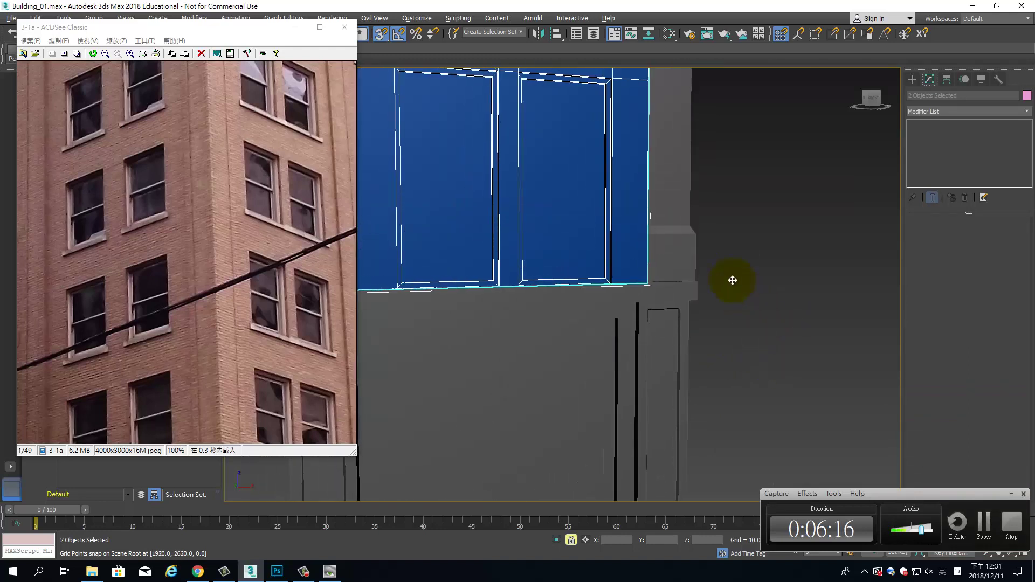
scroll(732, 279, "down", 1)
scroll(779, 257, "down", 2)
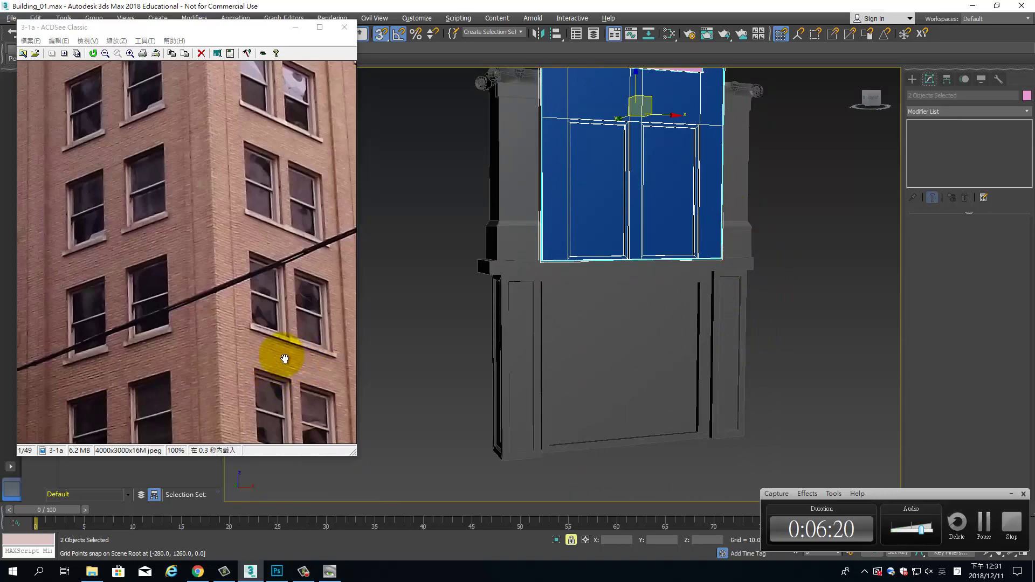
- Pan the ACDSee reference photo down to the building's lower floors
double_click(302, 259)
double_click(277, 173)
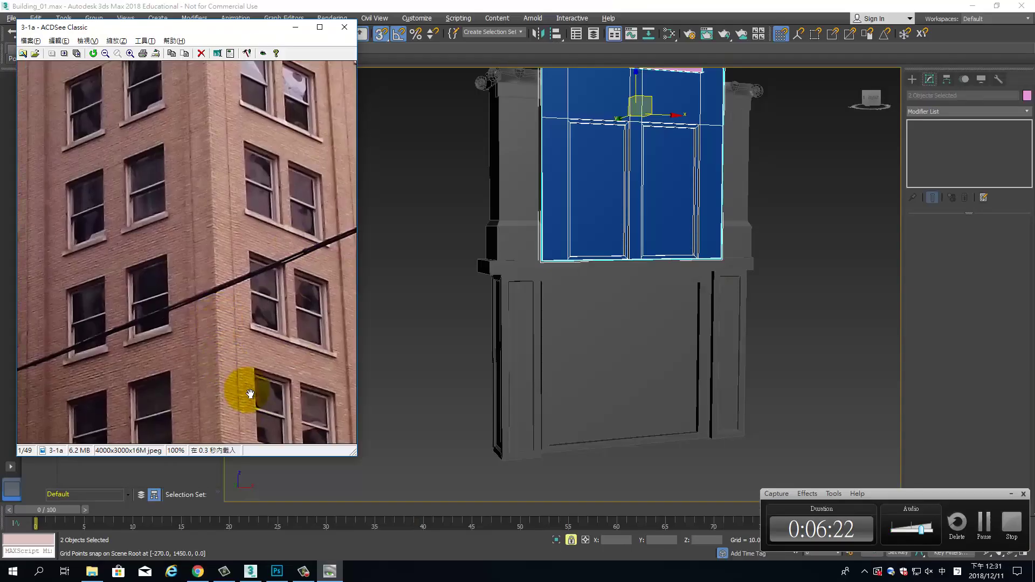
left_click_drag(247, 393, 139, 270)
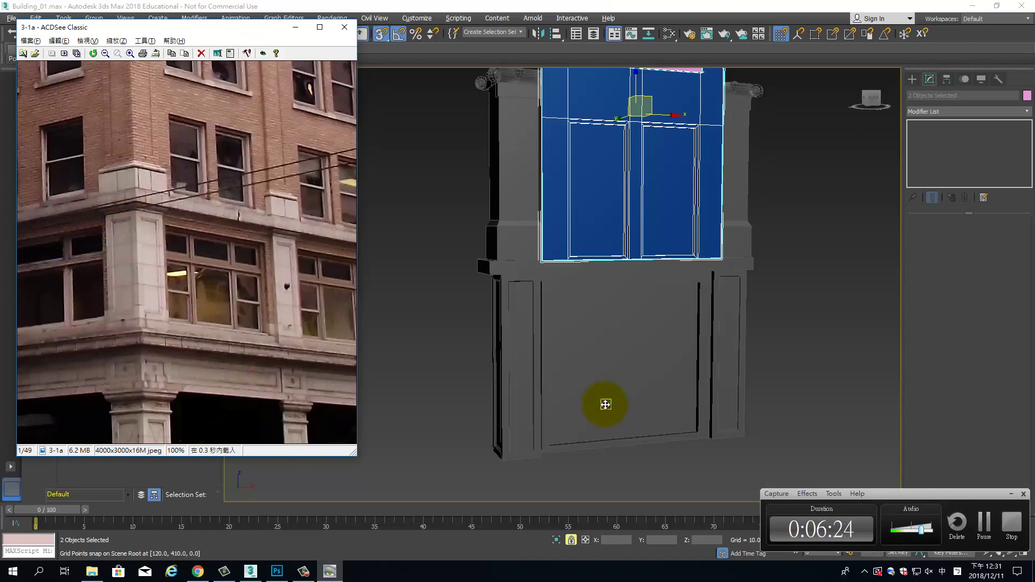
scroll(594, 340, "up", 3)
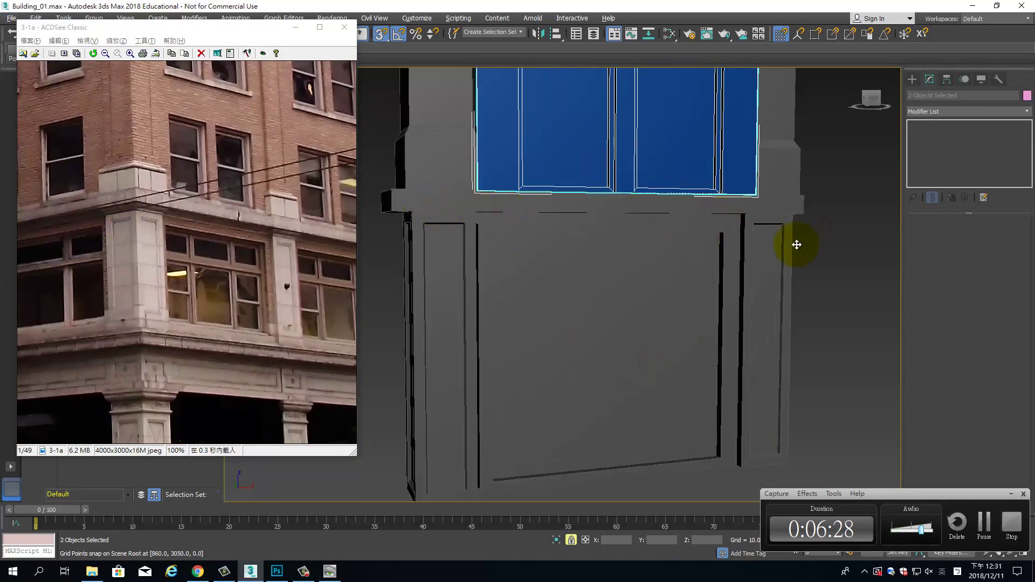
left_click(599, 205)
left_click(443, 211)
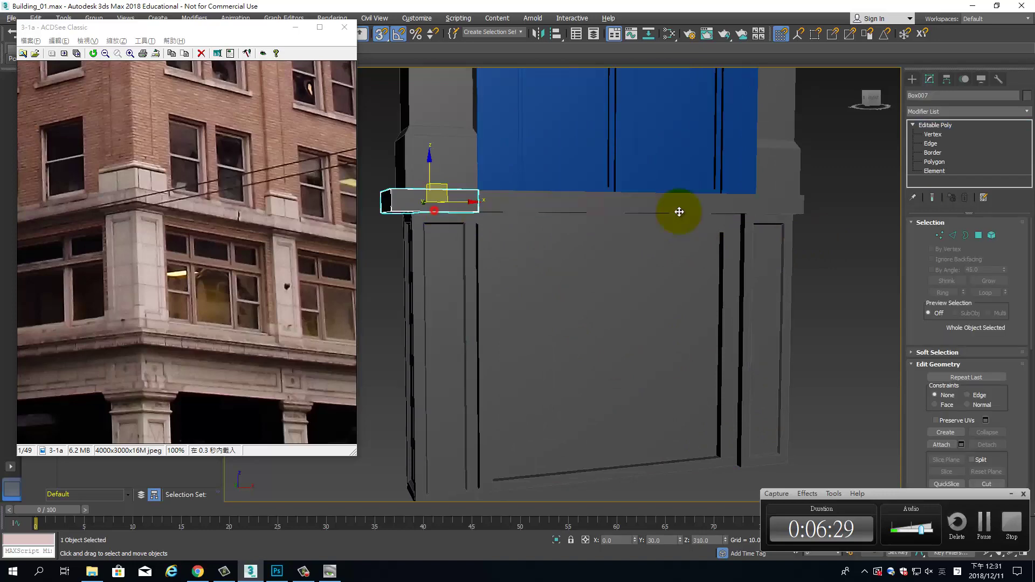
left_click(775, 208)
mouse_move(829, 273)
middle_mouse_down("alt")
mouse_move(673, 261)
mouse_move(849, 307)
middle_mouse_up("alt")
scroll(673, 261, "up", 3)
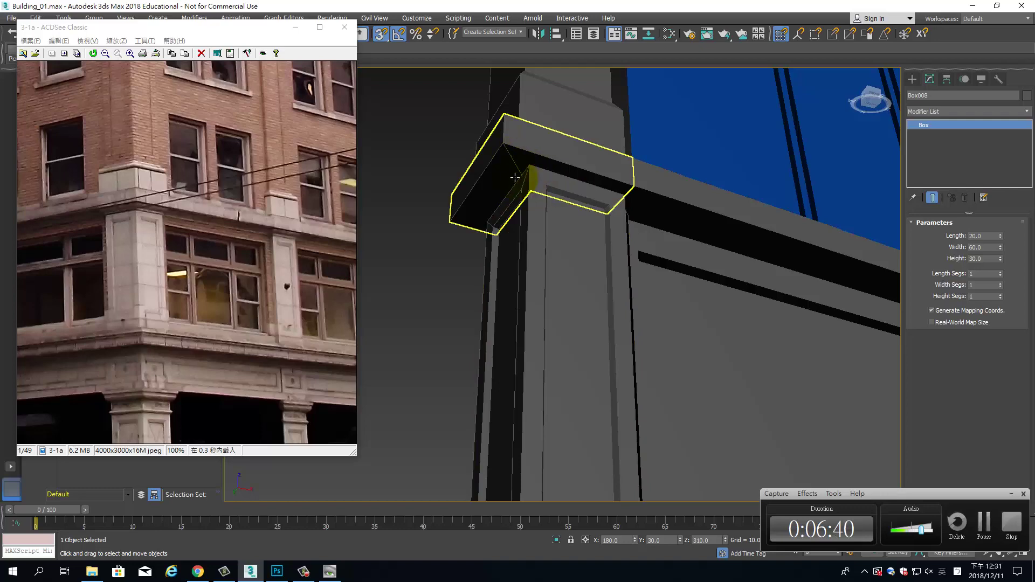
mouse_move(623, 215)
middle_mouse_down("alt")
mouse_move(593, 232)
mouse_move(642, 277)
mouse_move(631, 261)
mouse_move(647, 266)
mouse_move(642, 259)
mouse_move(710, 238)
mouse_move(536, 215)
mouse_move(497, 151)
middle_mouse_up("alt")
left_click(497, 150)
mouse_move(663, 174)
middle_mouse_down("alt")
mouse_move(606, 237)
mouse_move(613, 318)
mouse_move(640, 324)
mouse_move(668, 302)
mouse_move(670, 202)
mouse_move(658, 167)
mouse_move(607, 240)
mouse_move(604, 268)
mouse_move(582, 220)
mouse_move(590, 173)
mouse_move(602, 154)
mouse_move(681, 232)
mouse_move(613, 201)
mouse_move(622, 339)
mouse_move(635, 323)
mouse_move(587, 313)
mouse_move(600, 288)
mouse_move(634, 330)
mouse_move(573, 347)
middle_mouse_up("alt")
left_click(559, 381)
mouse_move(559, 382)
middle_mouse_down("alt")
mouse_move(616, 387)
mouse_move(581, 386)
mouse_move(587, 416)
mouse_move(608, 261)
mouse_move(603, 312)
mouse_move(561, 324)
mouse_move(536, 301)
mouse_move(596, 316)
mouse_move(658, 312)
mouse_move(640, 144)
mouse_move(619, 266)
mouse_move(531, 273)
mouse_move(532, 289)
mouse_move(550, 289)
mouse_move(577, 374)
mouse_move(574, 442)
middle_mouse_up("alt")
- Clear the selection and orbit around to a frontal view of the door and ledges
mouse_move(558, 197)
middle_mouse_down("alt")
mouse_move(581, 226)
mouse_move(671, 204)
mouse_move(636, 305)
mouse_move(652, 301)
mouse_move(651, 316)
mouse_move(633, 322)
mouse_move(593, 286)
mouse_move(561, 289)
mouse_move(557, 203)
middle_mouse_up("alt")
key("ctrl+d")
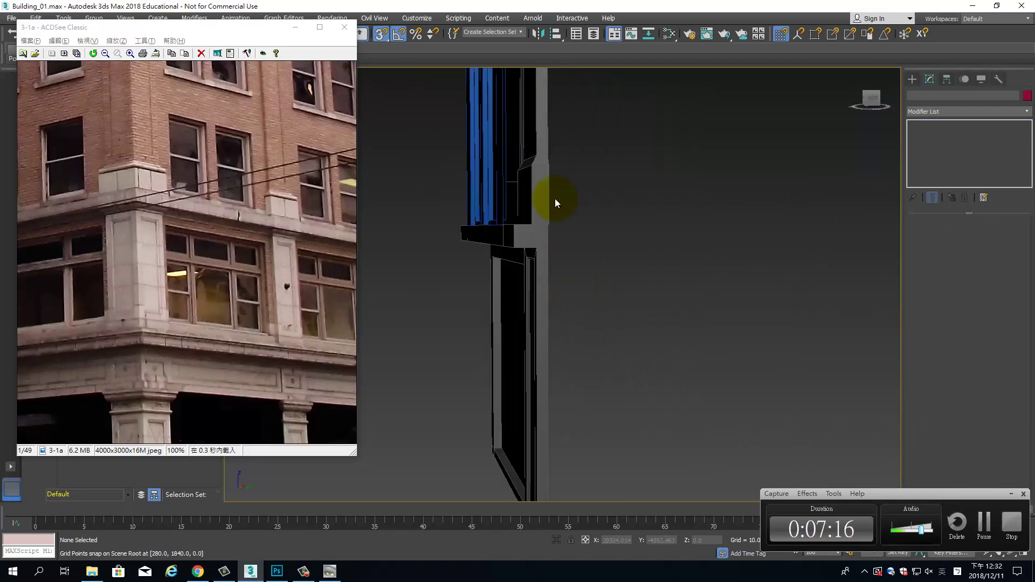
mouse_move(462, 284)
middle_mouse_down("alt")
mouse_move(541, 213)
mouse_move(423, 198)
mouse_move(620, 296)
mouse_move(666, 337)
middle_mouse_up("alt")
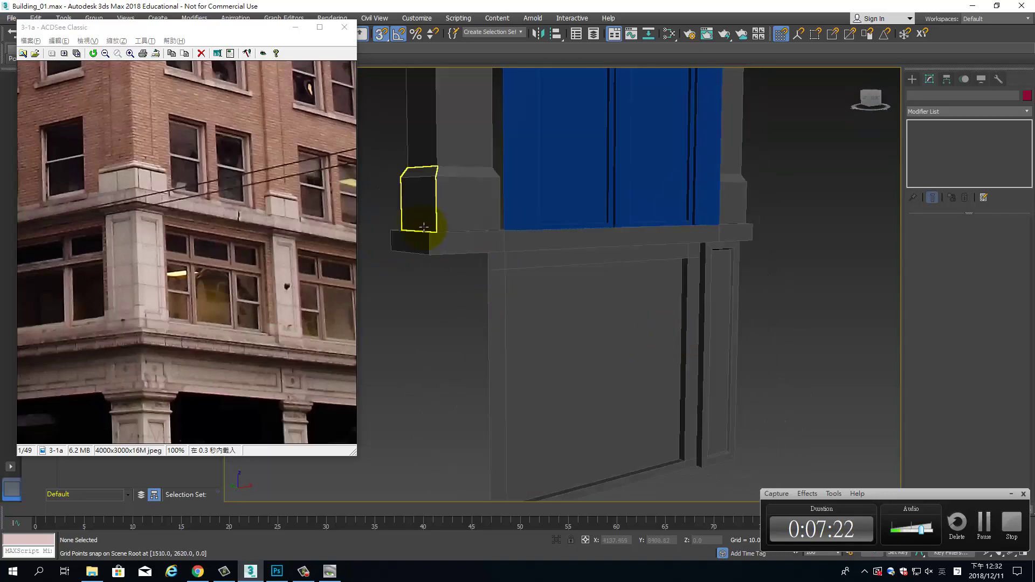
mouse_move(505, 290)
middle_mouse_down("alt")
mouse_move(469, 312)
mouse_move(461, 345)
middle_mouse_up("alt")
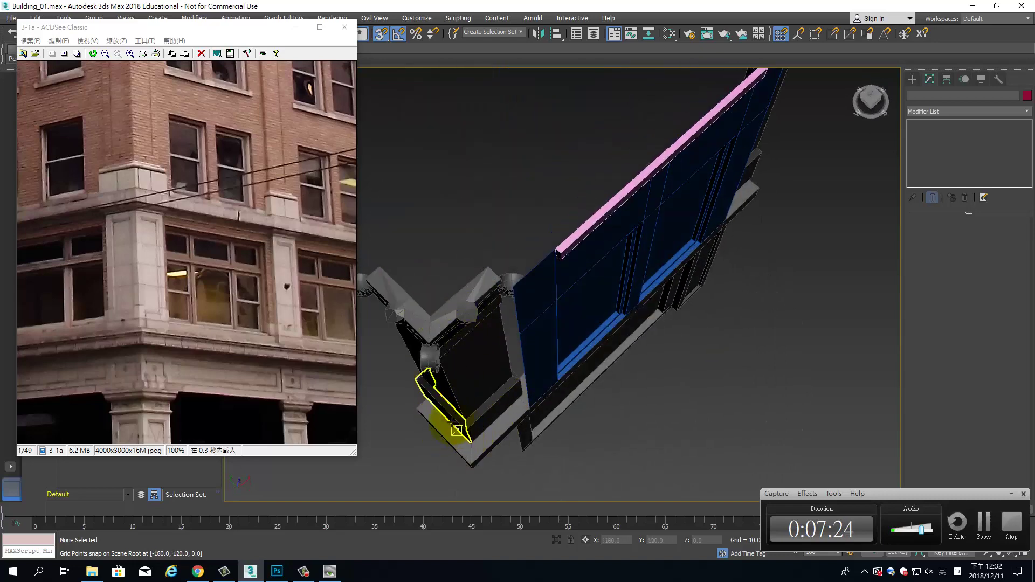
mouse_move(508, 420)
middle_mouse_down("alt")
mouse_move(665, 415)
mouse_move(600, 299)
mouse_move(612, 272)
mouse_move(538, 219)
middle_mouse_up("alt")
scroll(629, 270, "up", 3)
- Select the upper-left ledge piece, the long ledge bar and another ledge piece
left_click(473, 173)
mouse_move(474, 174)
middle_mouse_down("alt")
mouse_move(654, 208)
mouse_move(677, 196)
middle_mouse_up("alt")
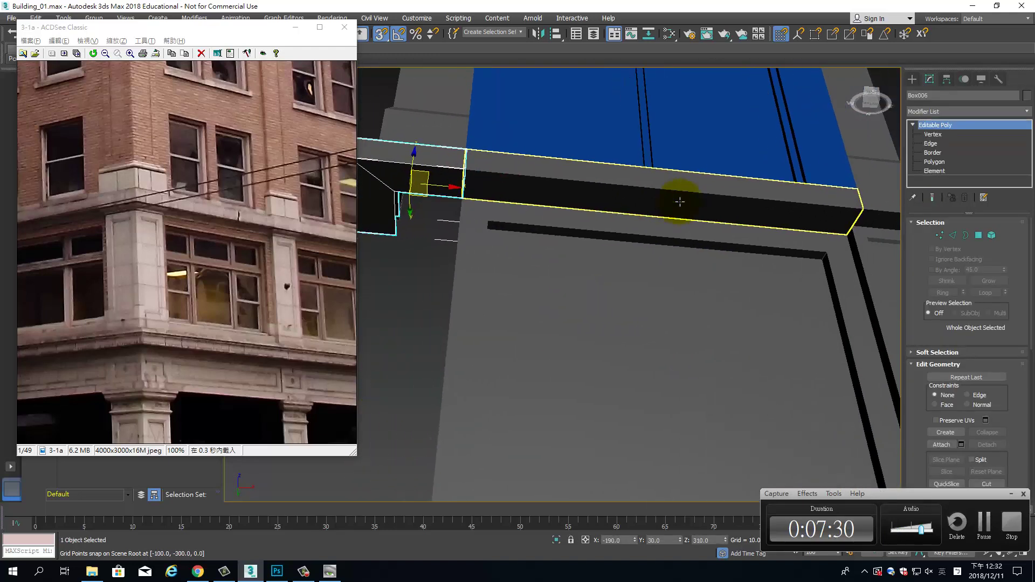
left_click(677, 196, "ctrl")
left_click(880, 204, "ctrl")
scroll(785, 231, "down", 2)
scroll(770, 243, "down", 2)
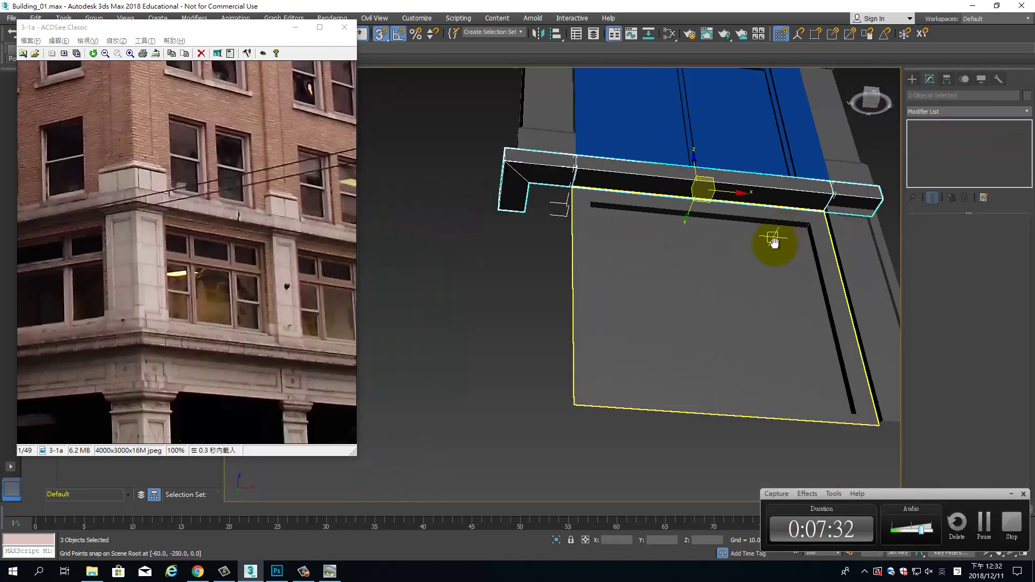
middle_click_drag(770, 243, 774, 200, "alt")
- Select only the middle ledge bar and pick its front edge in Edge mode
left_click(629, 199)
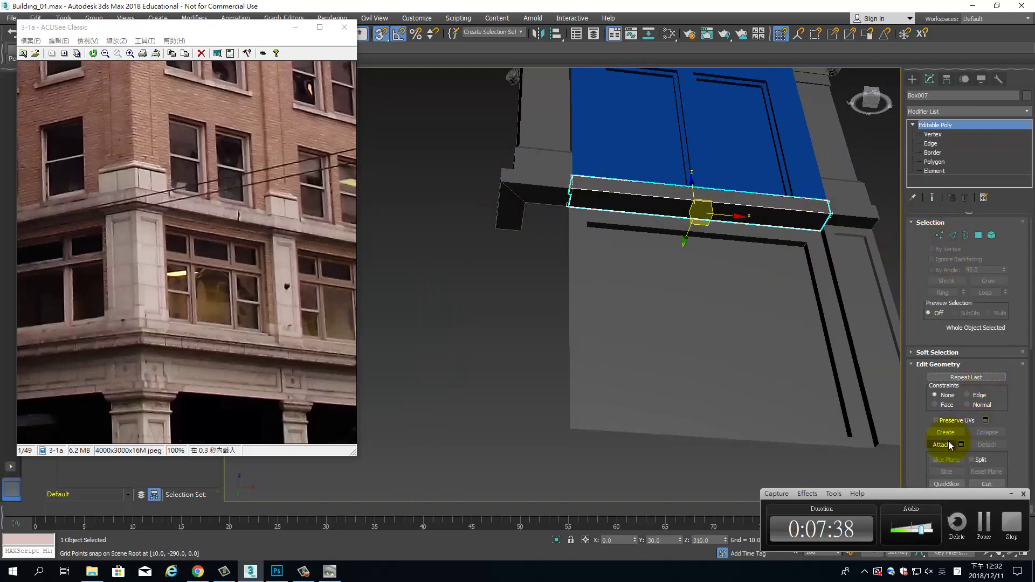
left_click(954, 236)
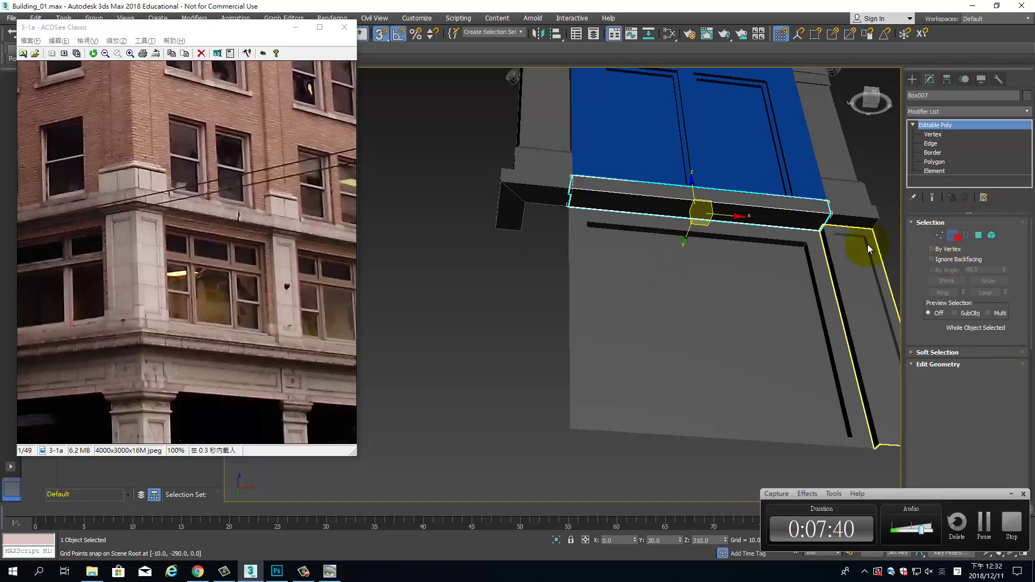
scroll(677, 234, "up", 3)
left_click(673, 227)
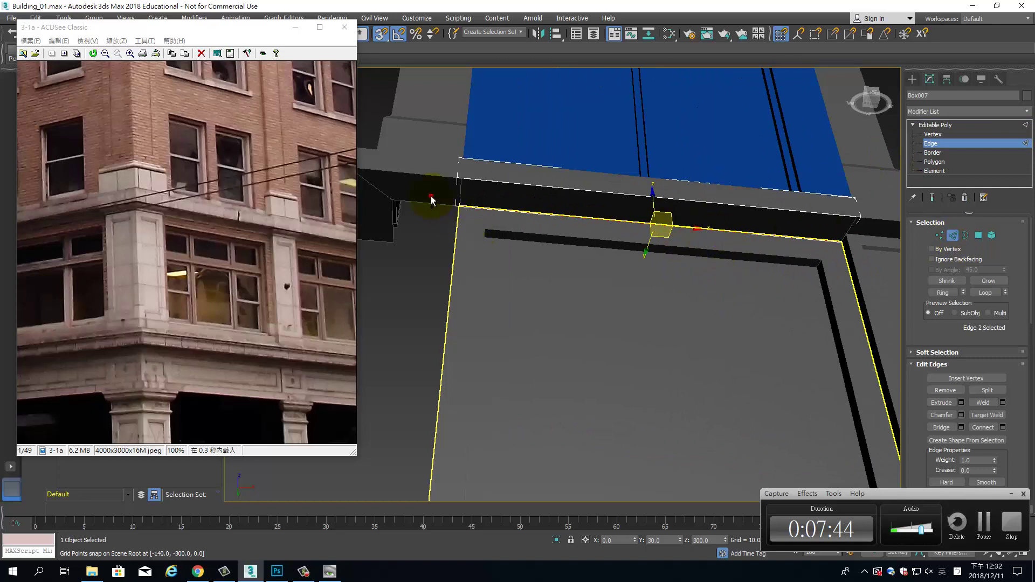
- Exit Edge mode and Ctrl-select the three ledge pieces above the window
left_click(952, 235)
left_click(720, 222)
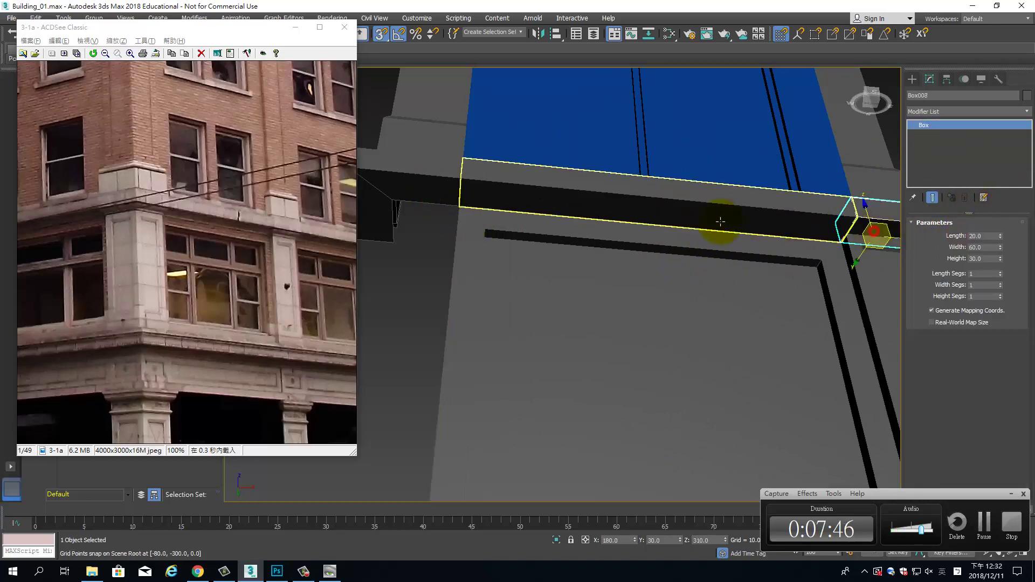
left_click(487, 197, "ctrl")
left_click(442, 182, "ctrl")
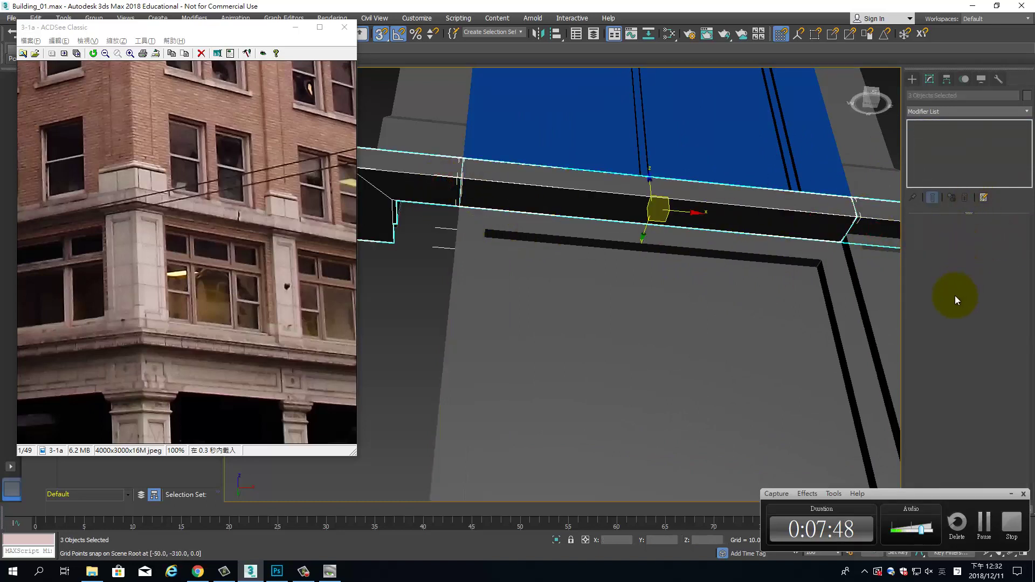
scroll(782, 271, "down", 5)
- Isolate the three ledge pieces and select the middle piece's two end vertices
key("alt+q")
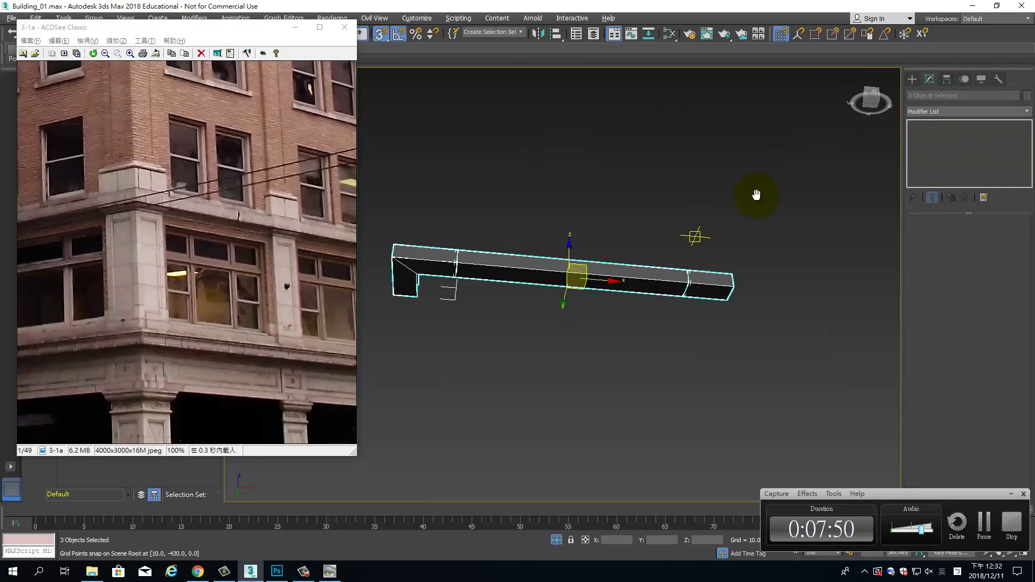
left_click(675, 242)
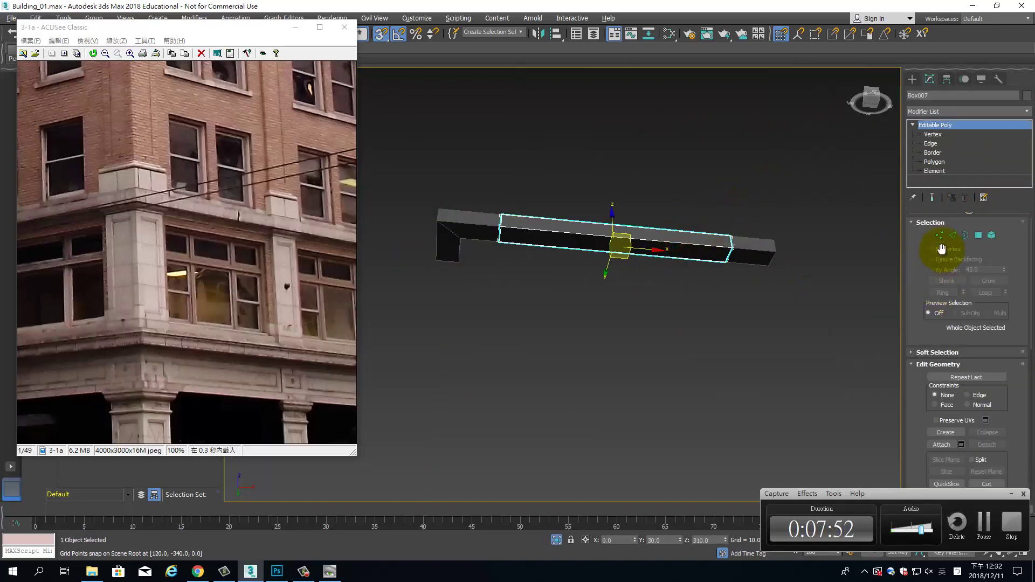
left_click(941, 237)
left_click_drag(490, 259, 509, 249)
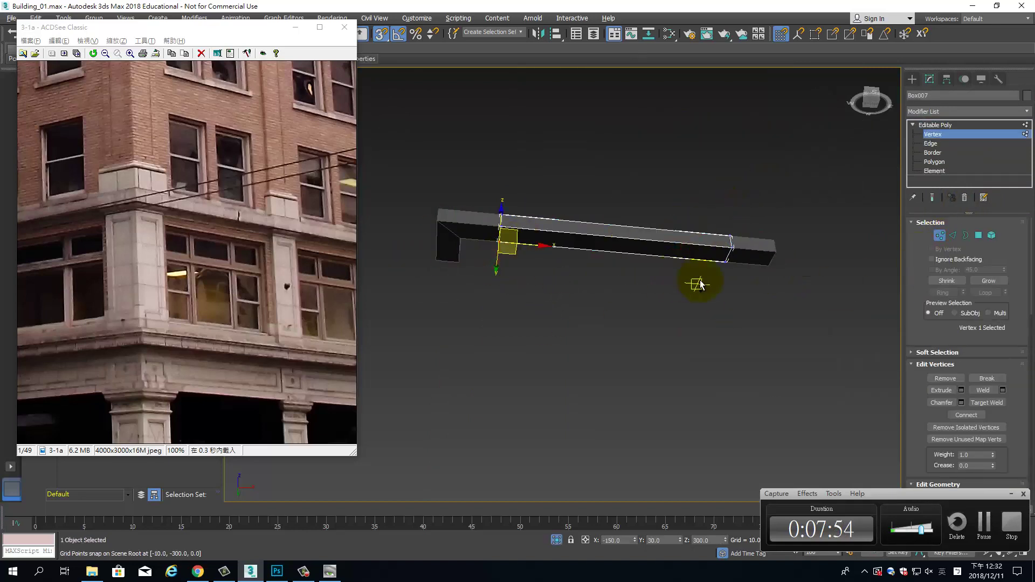
left_click_drag(730, 262, 737, 291, "ctrl")
- Restore four viewports and frame the middle ledge piece in the Left and Perspective views
key("alt+w")
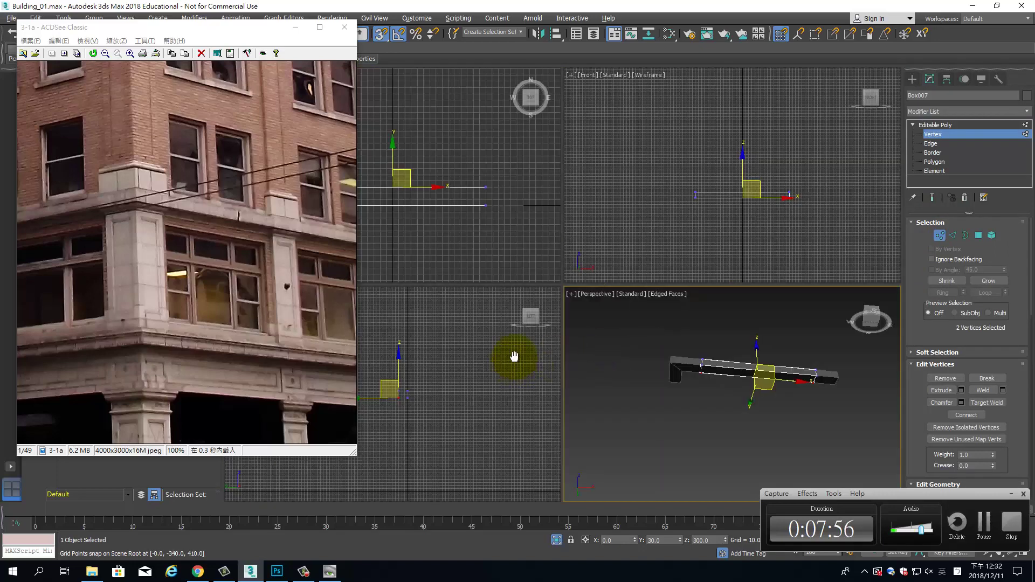
mouse_move(418, 383)
middle_mouse_down()
mouse_move(464, 360)
mouse_move(458, 391)
middle_mouse_up()
scroll(464, 360, "up", 4)
scroll(475, 420, "up", 1)
scroll(496, 411, "up", 1)
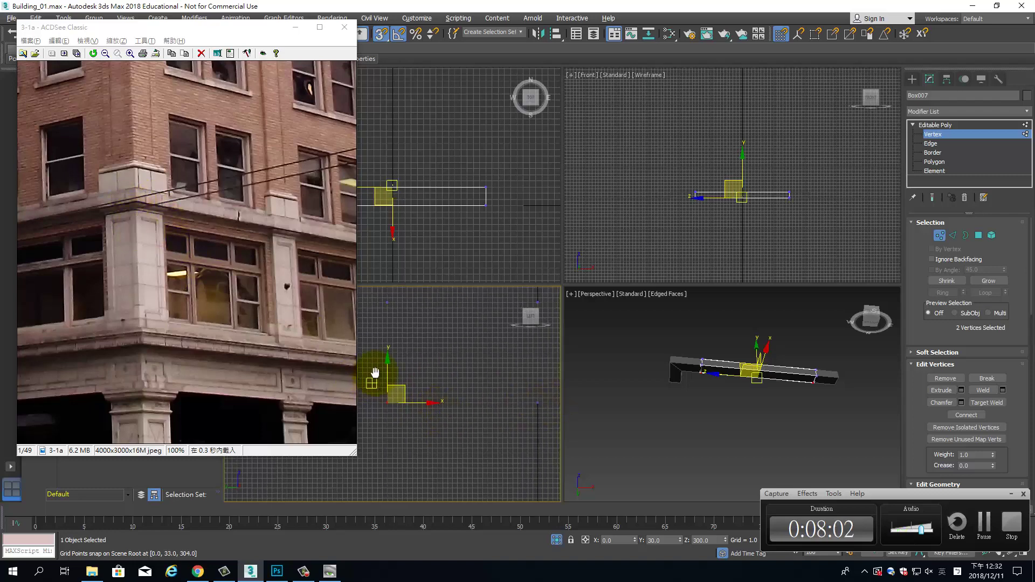
mouse_move(377, 370)
middle_mouse_down()
mouse_move(418, 305)
mouse_move(442, 366)
middle_mouse_up()
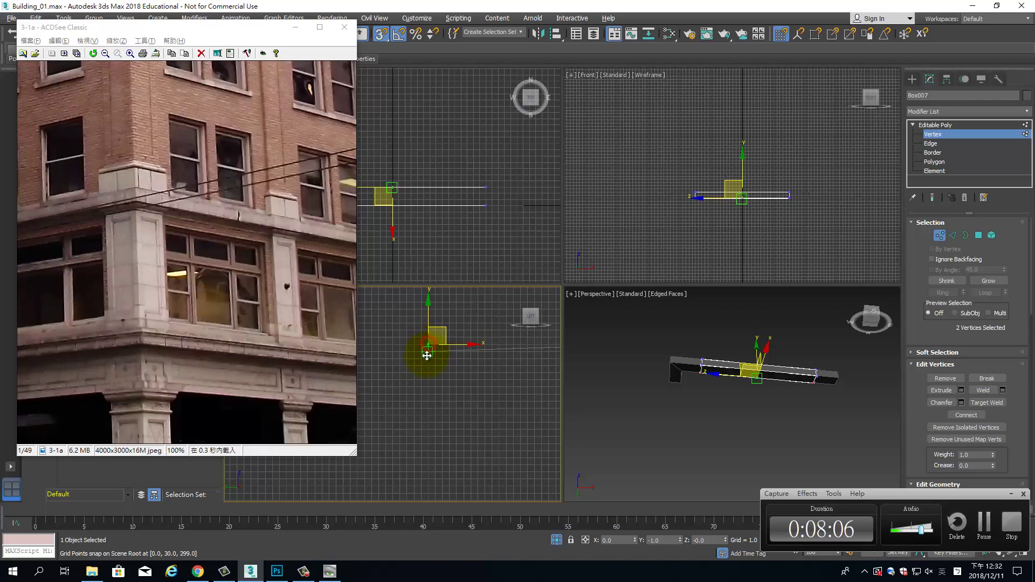
left_click_drag(427, 379, 427, 379)
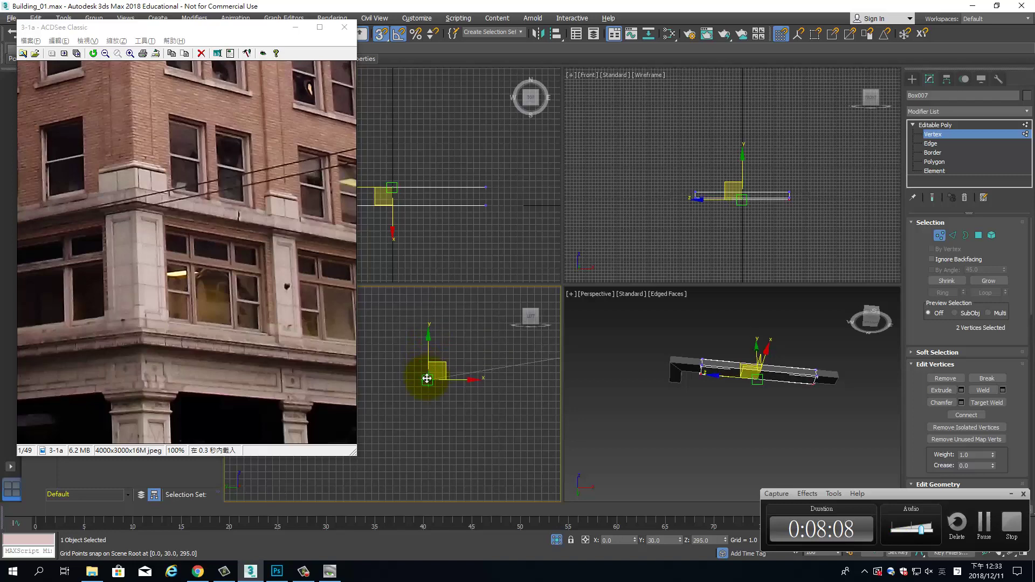
mouse_move(732, 383)
middle_mouse_down("alt")
mouse_move(649, 403)
mouse_move(659, 415)
middle_mouse_up("alt")
scroll(660, 415, "up", 5)
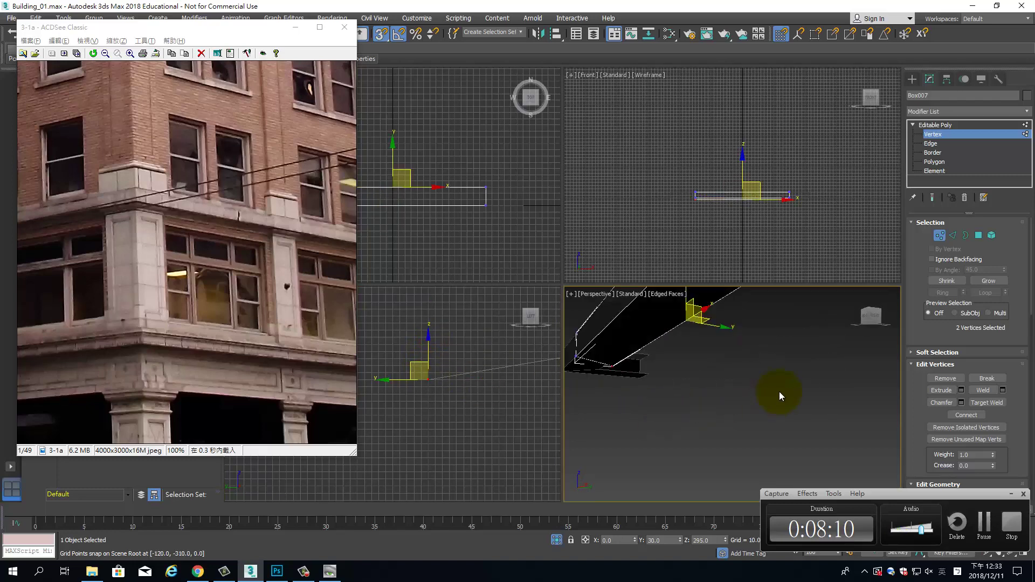
middle_click_drag(778, 392, 771, 413)
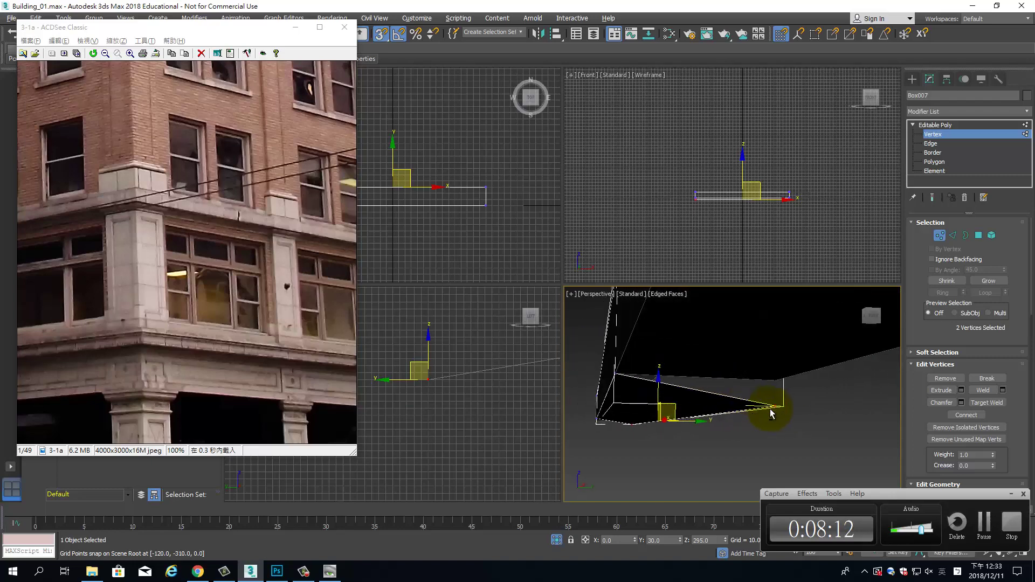
- Lower the two end vertices 10 units to Z 290 in the Left viewport
middle_click(478, 426)
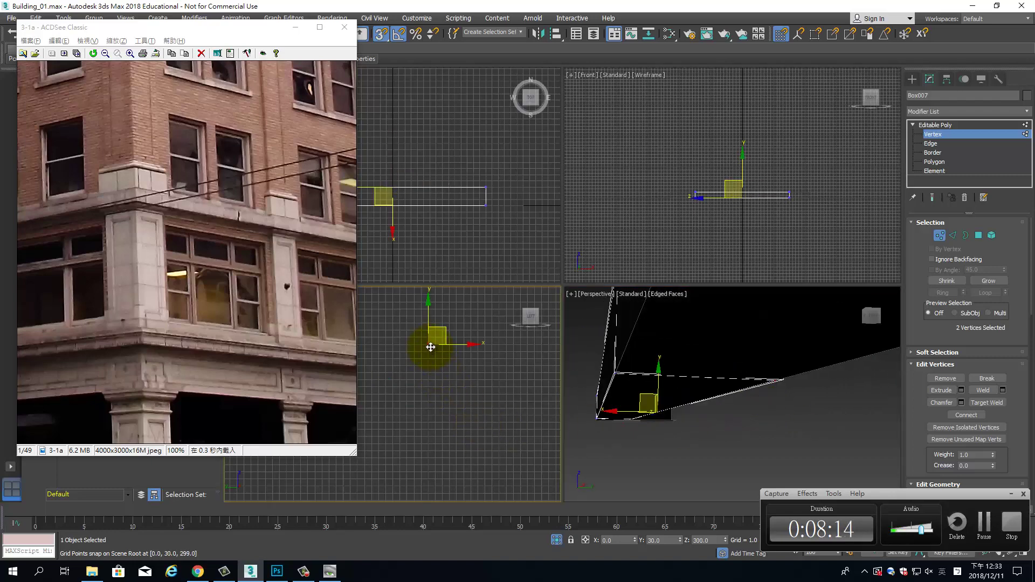
left_click_drag(428, 362, 428, 411)
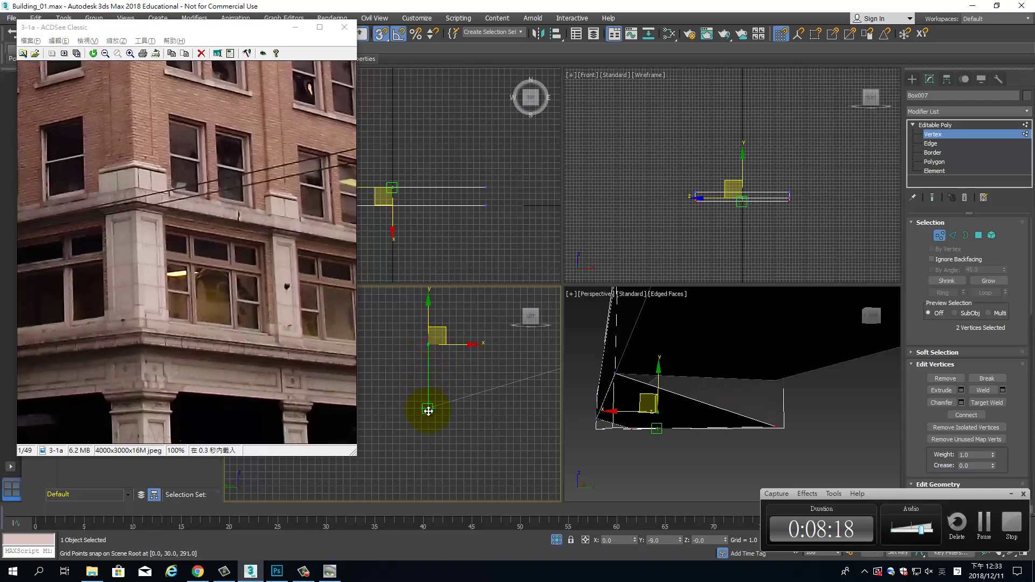
right_click(428, 411)
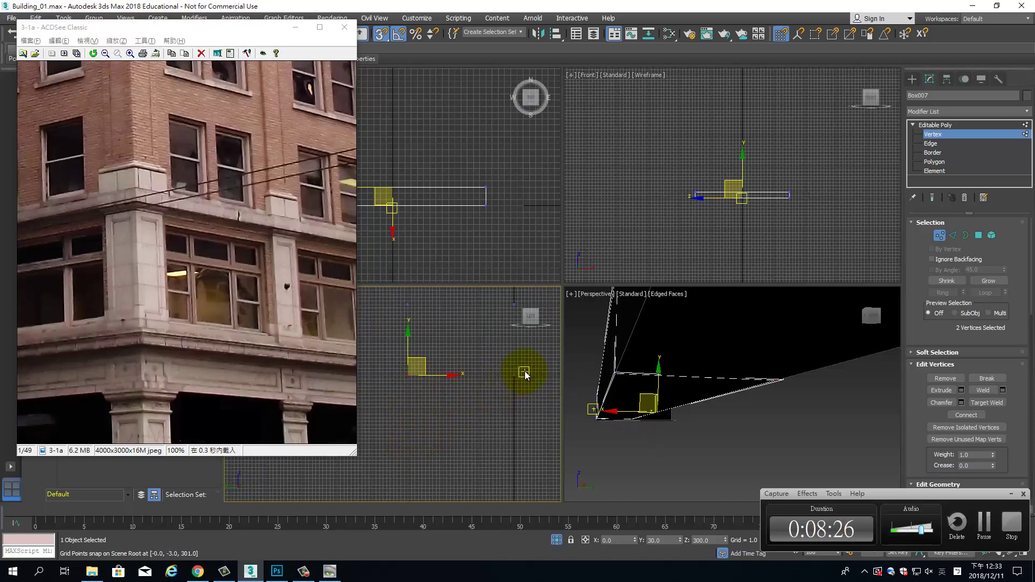
middle_click_drag(425, 415, 430, 367)
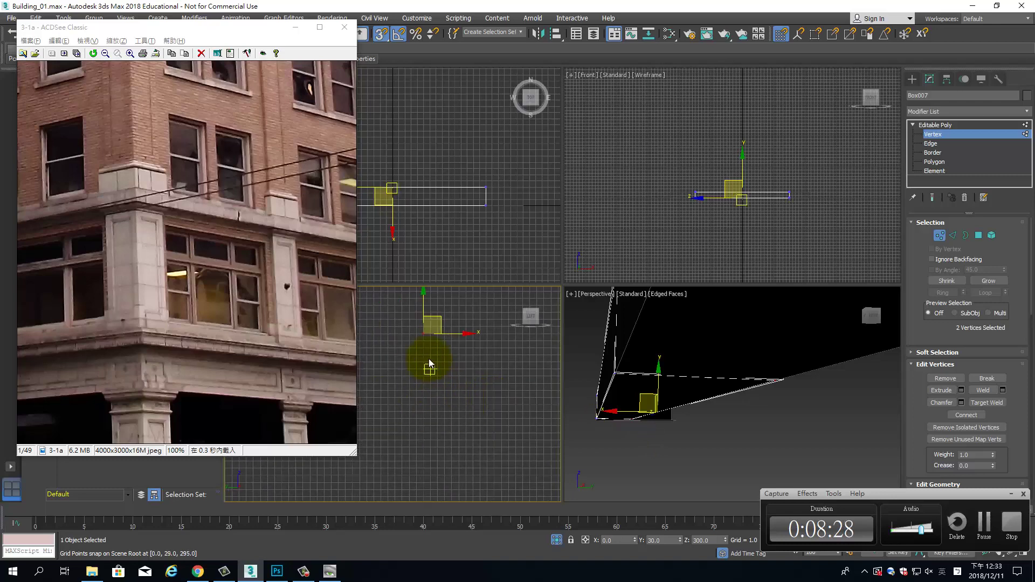
left_click_drag(425, 333, 424, 404)
mouse_move(582, 413)
middle_mouse_down("alt")
mouse_move(801, 371)
mouse_move(852, 385)
mouse_move(778, 401)
mouse_move(746, 421)
mouse_move(751, 399)
middle_mouse_up("alt")
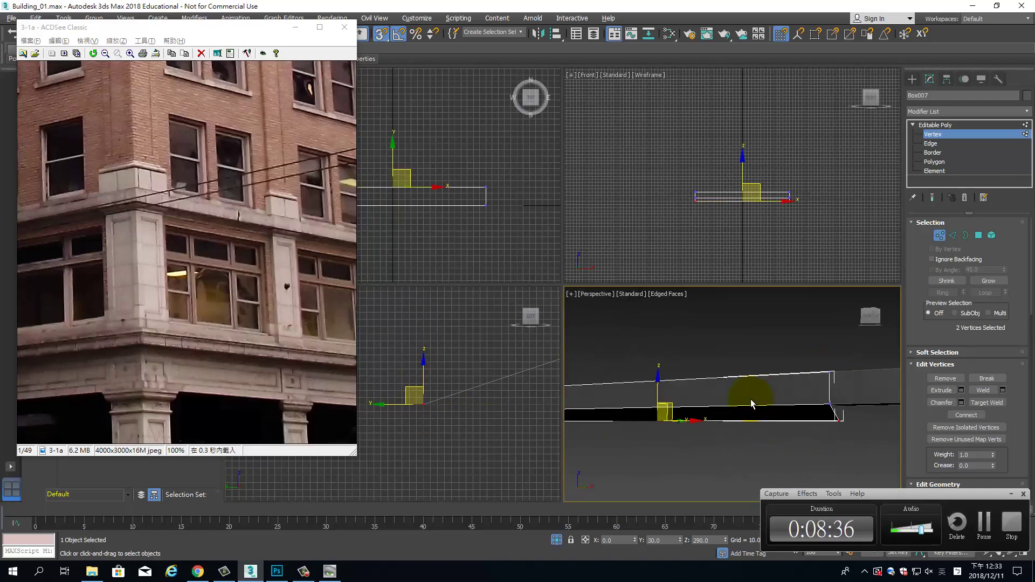
- Select the end ledge block Box008 and convert it to an Editable Poly
left_click(982, 122)
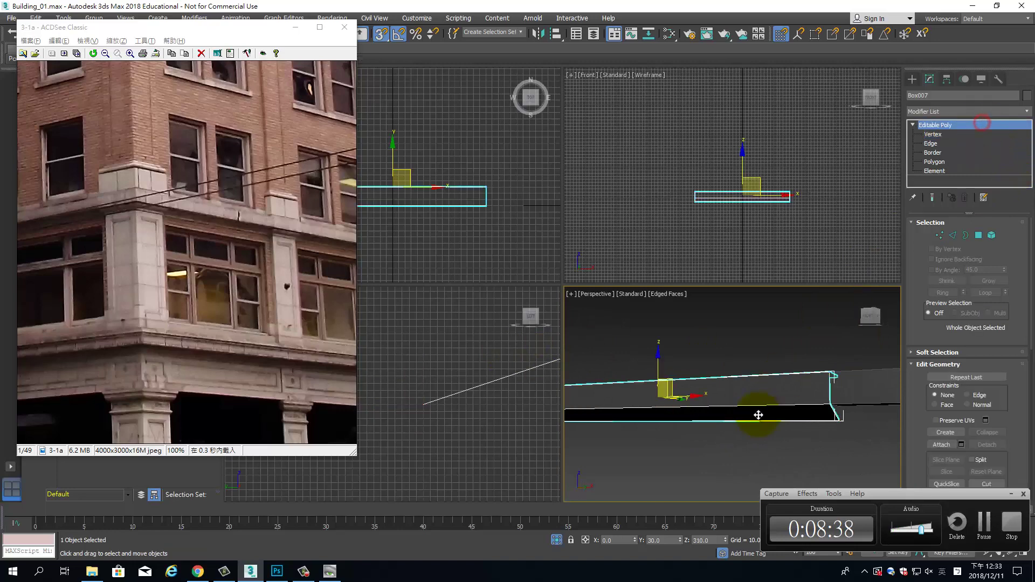
left_click(836, 399)
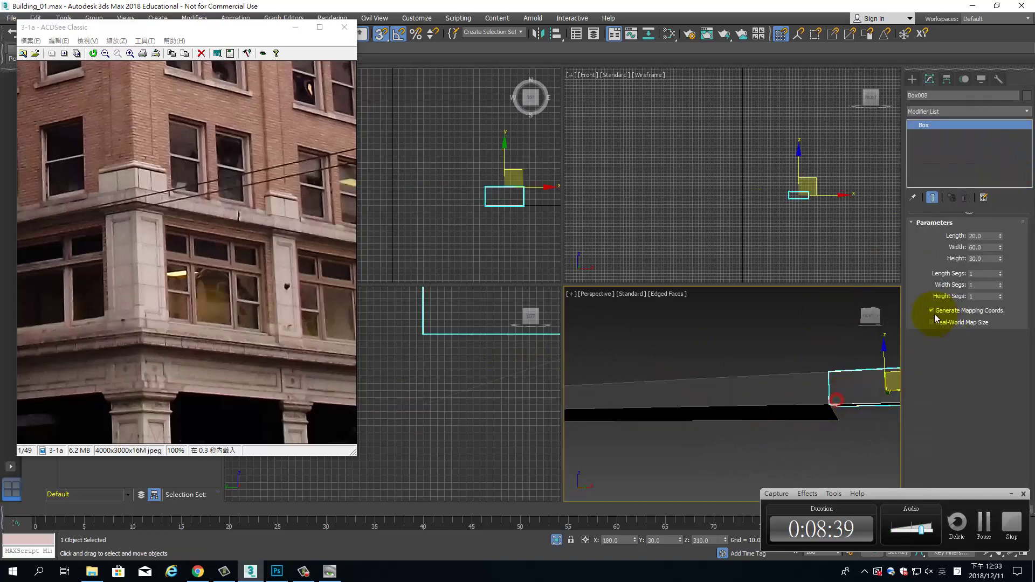
right_click(927, 128)
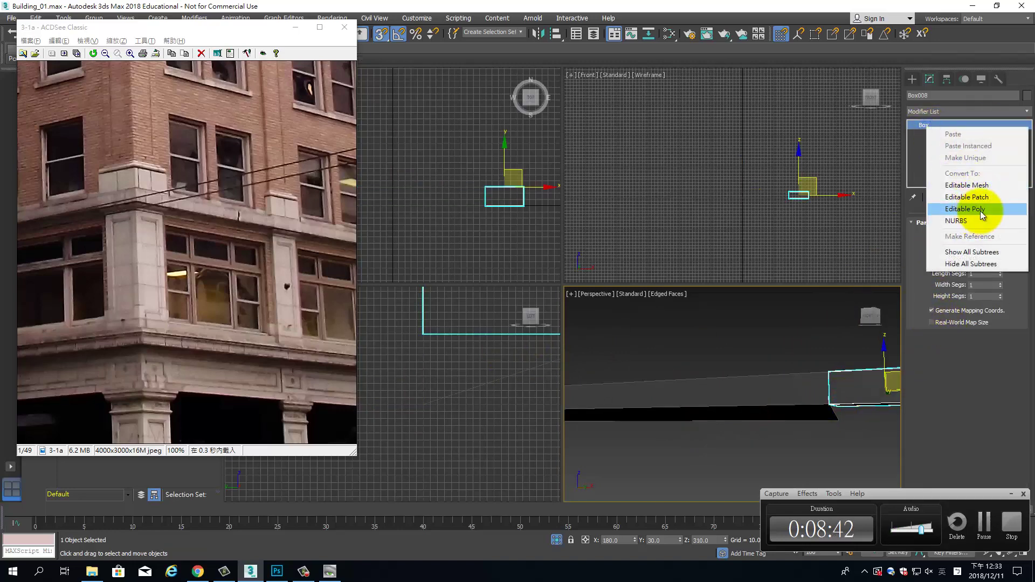
left_click(980, 210)
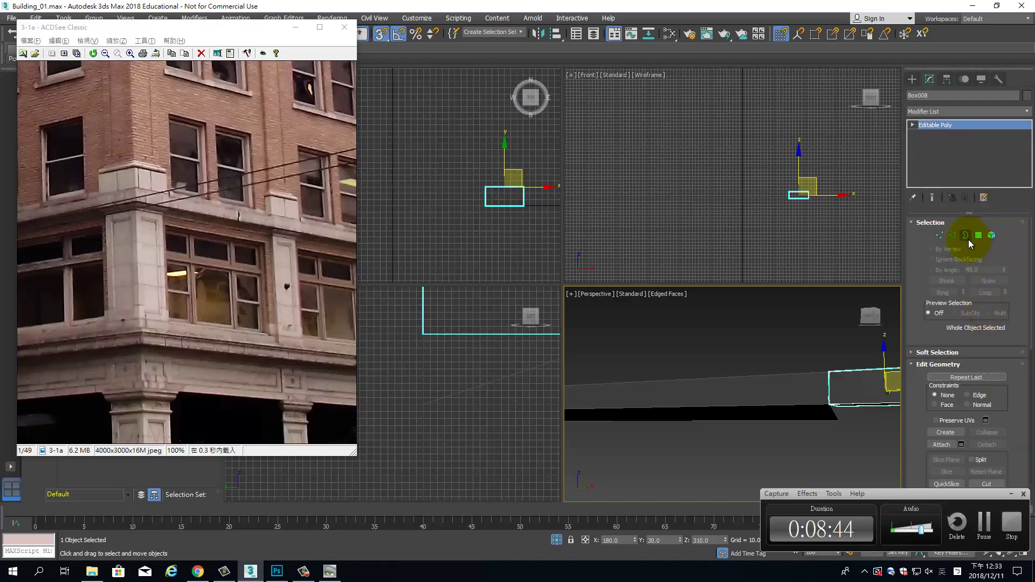
left_click(978, 235)
- Orbit to the end block and try selecting, then clearing, its faces
middle_click_drag(884, 388, 694, 411, "alt")
left_click(813, 393)
left_click(758, 411)
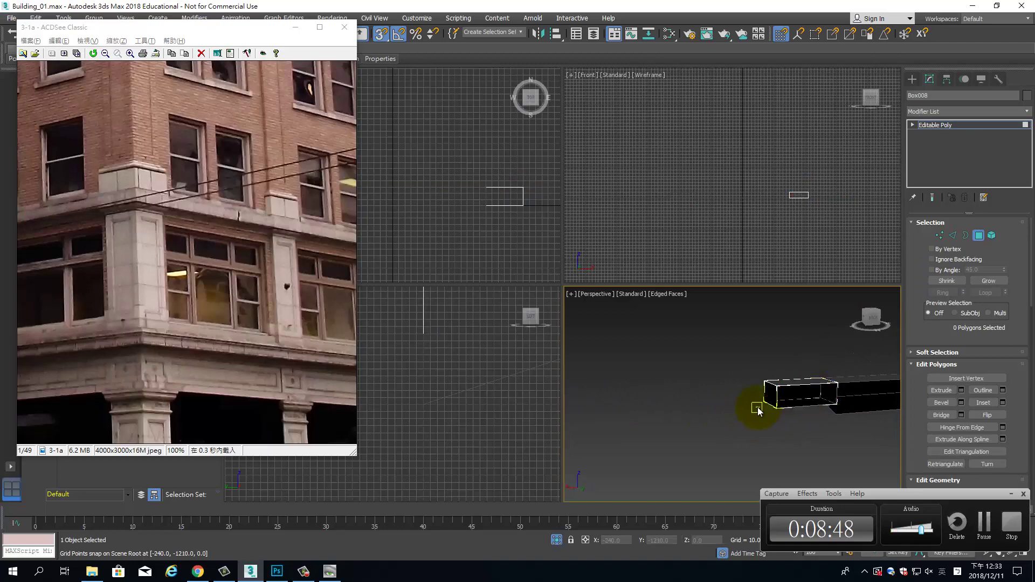
left_click(768, 396)
left_click(823, 393)
left_click(862, 396)
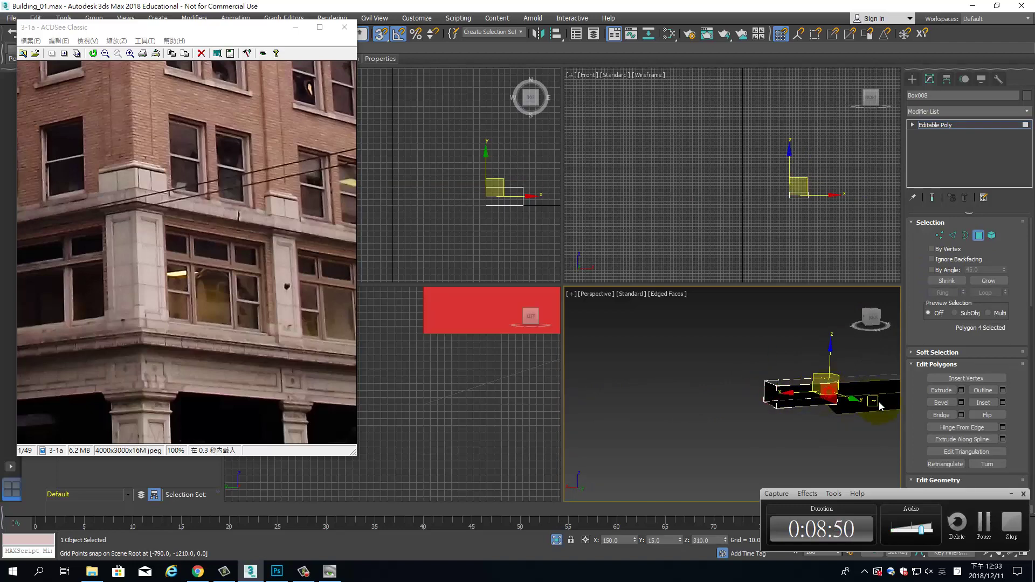
- Lower the block's two lower-corner vertices by 10 units in the Left view
left_click(940, 235)
left_click(777, 421)
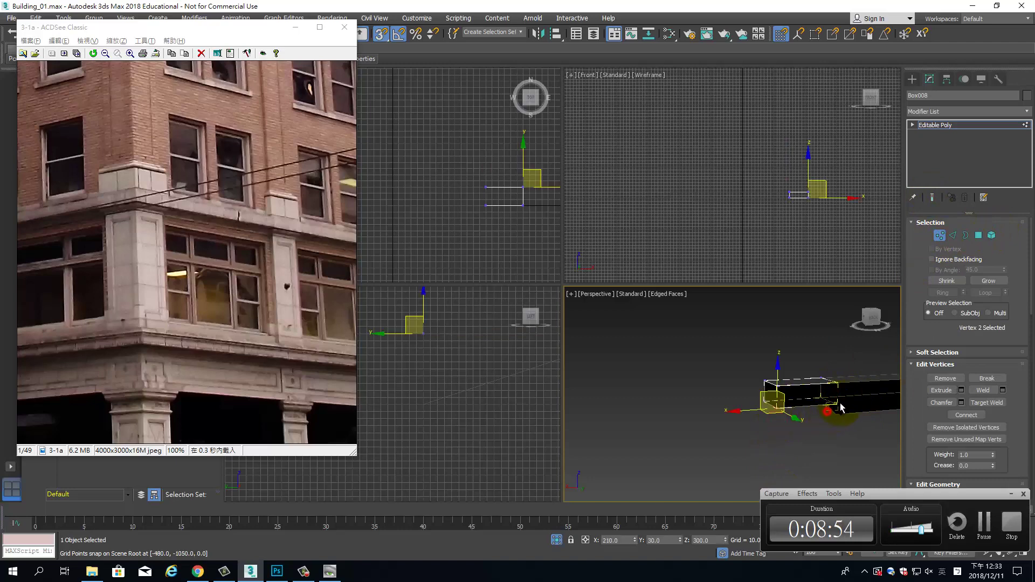
left_click(495, 393)
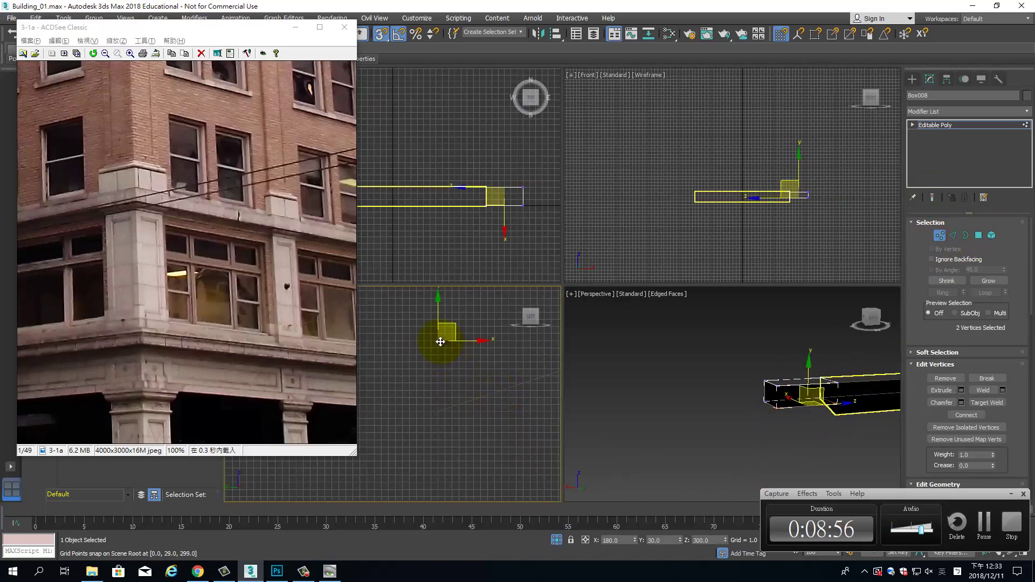
left_click_drag(438, 340, 440, 413)
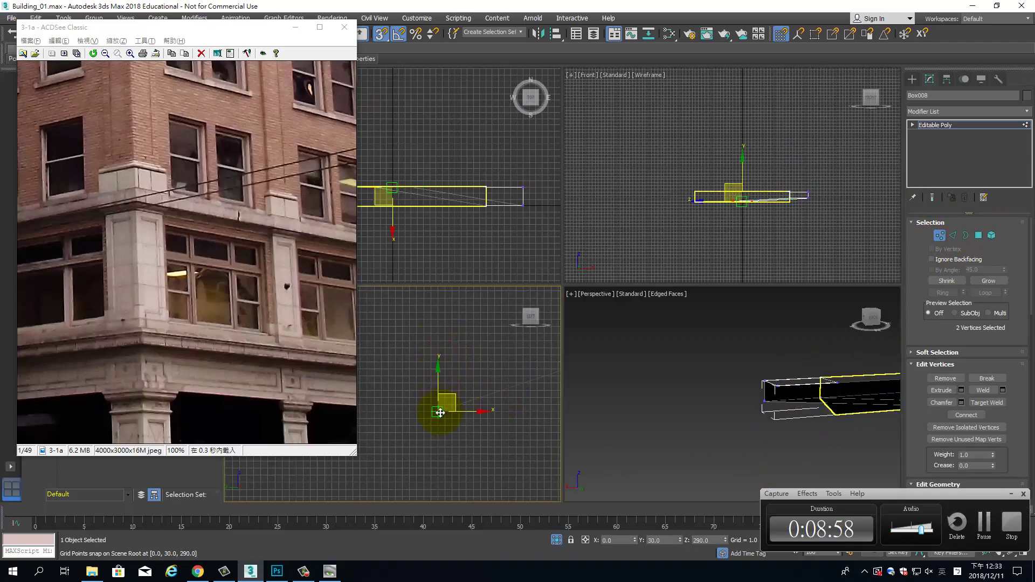
- Change the snap mode and lower the other end's vertex pair about 10 units
left_click(834, 424)
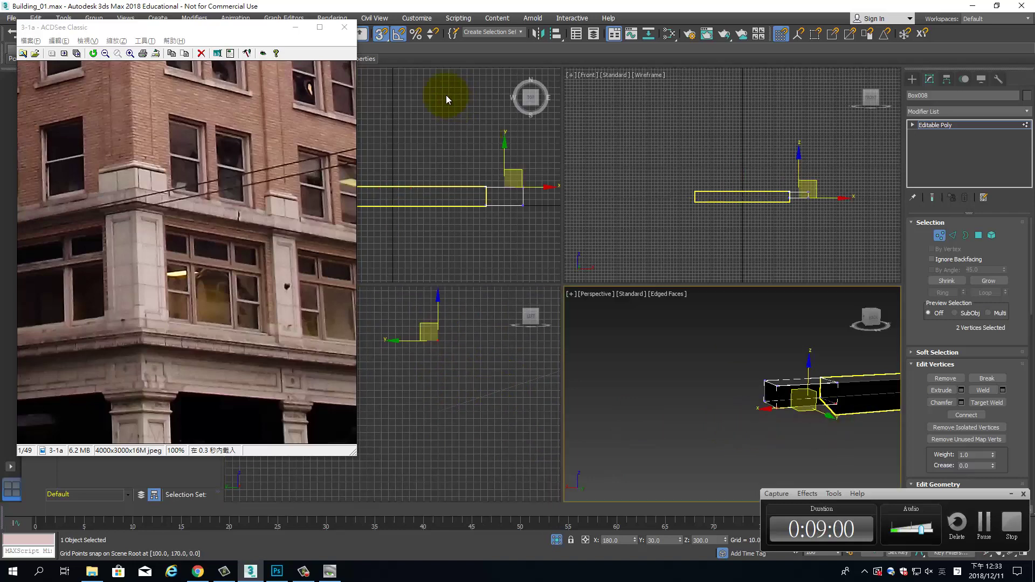
left_click_drag(386, 38, 384, 71)
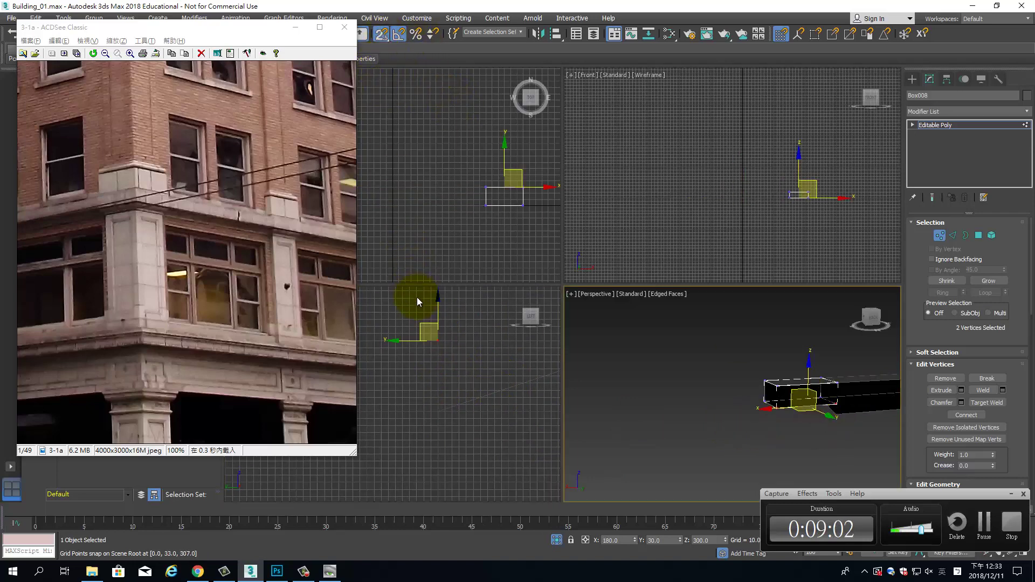
left_click_drag(439, 341, 436, 407)
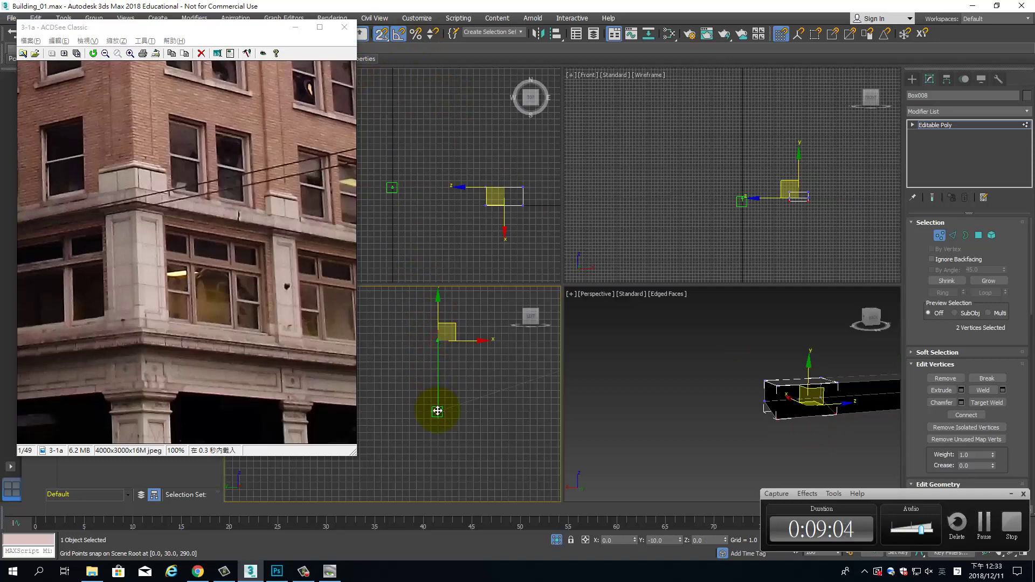
left_click(740, 415)
middle_click_drag(739, 416, 596, 397)
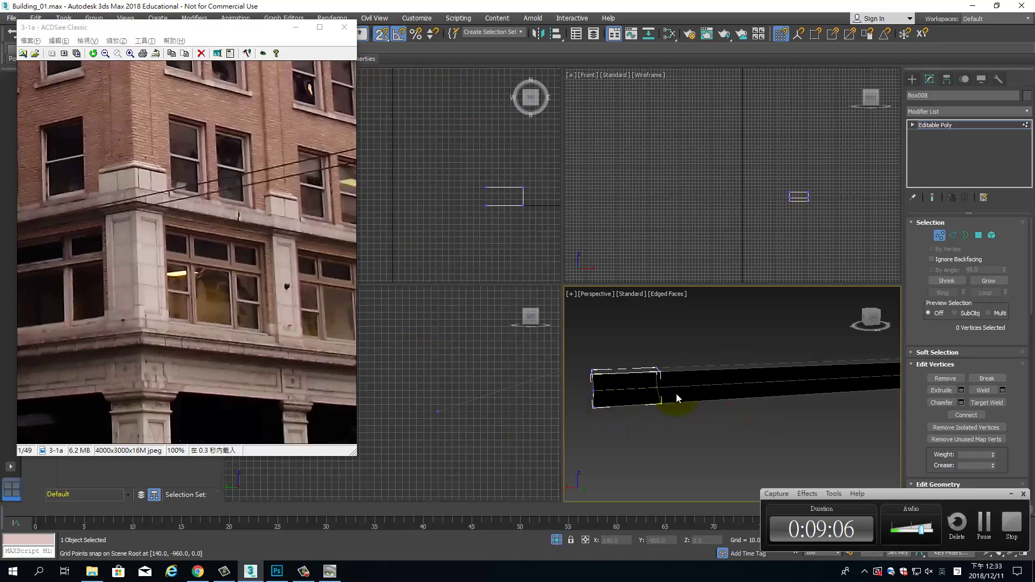
mouse_move(676, 398)
middle_mouse_down("alt")
mouse_move(773, 369)
mouse_move(649, 411)
mouse_move(744, 374)
mouse_move(686, 386)
middle_mouse_up("alt")
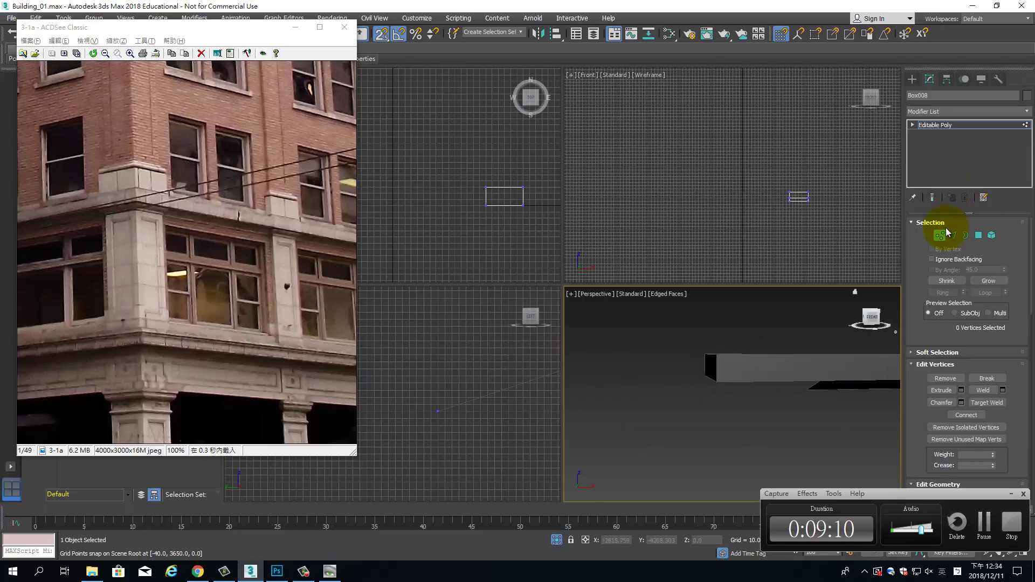
- Enter Vertex mode on Box006 and select its three inner-corner vertices
left_click(963, 125)
left_click(787, 358)
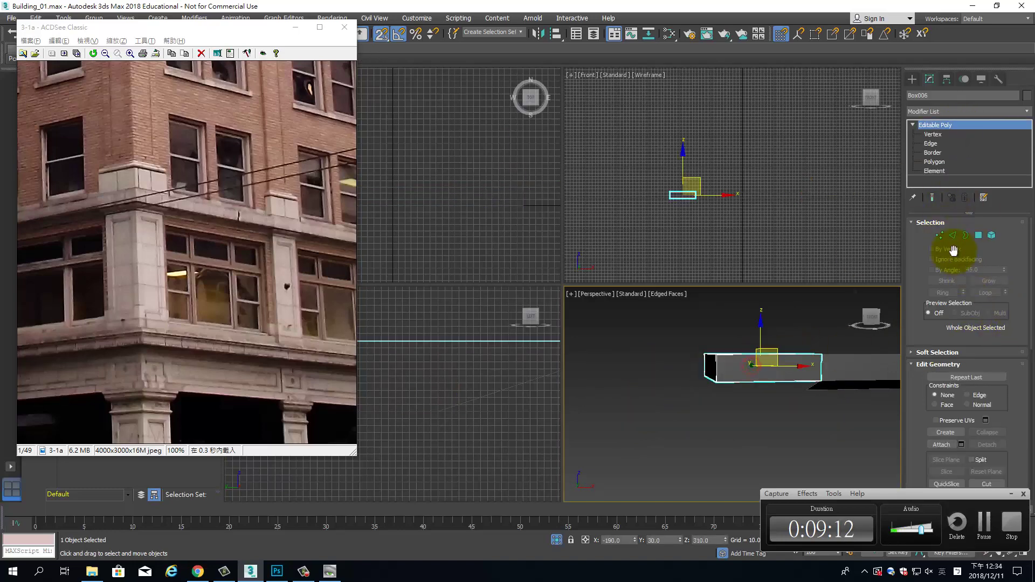
left_click(939, 244)
middle_click_drag(792, 407, 767, 343, "alt")
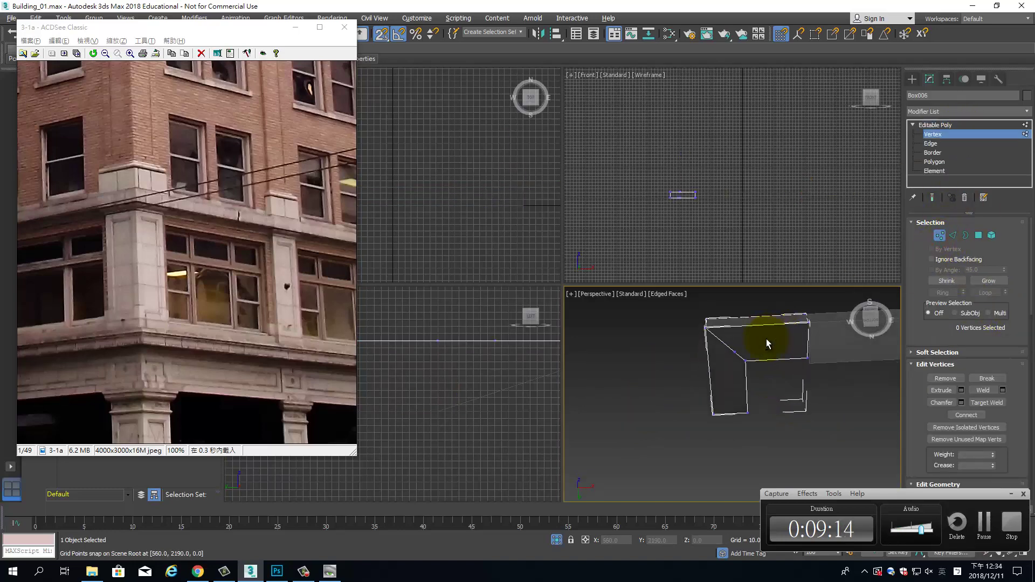
left_click_drag(730, 353, 765, 399)
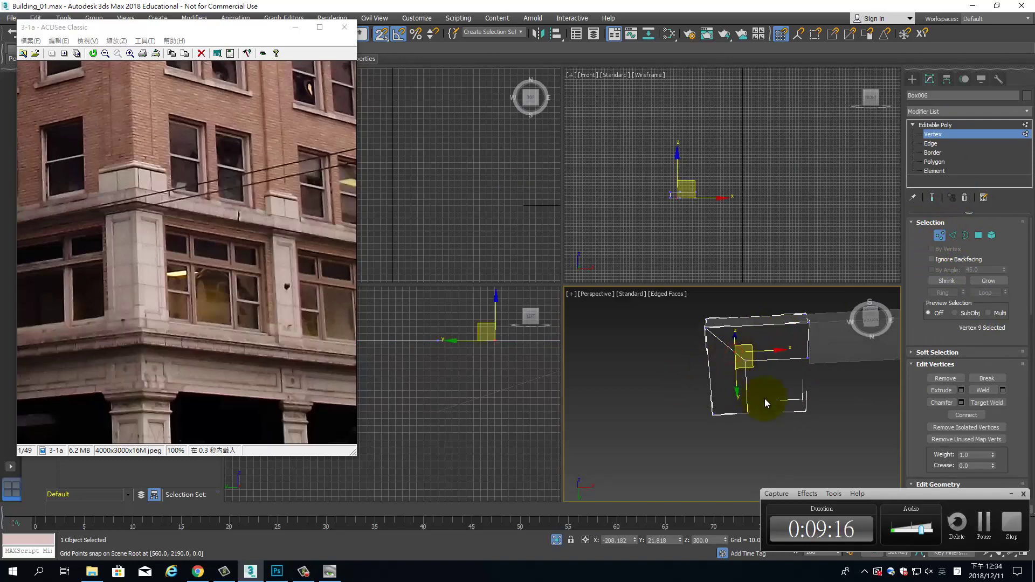
left_click(764, 399)
middle_click_drag(759, 371, 749, 351, "alt")
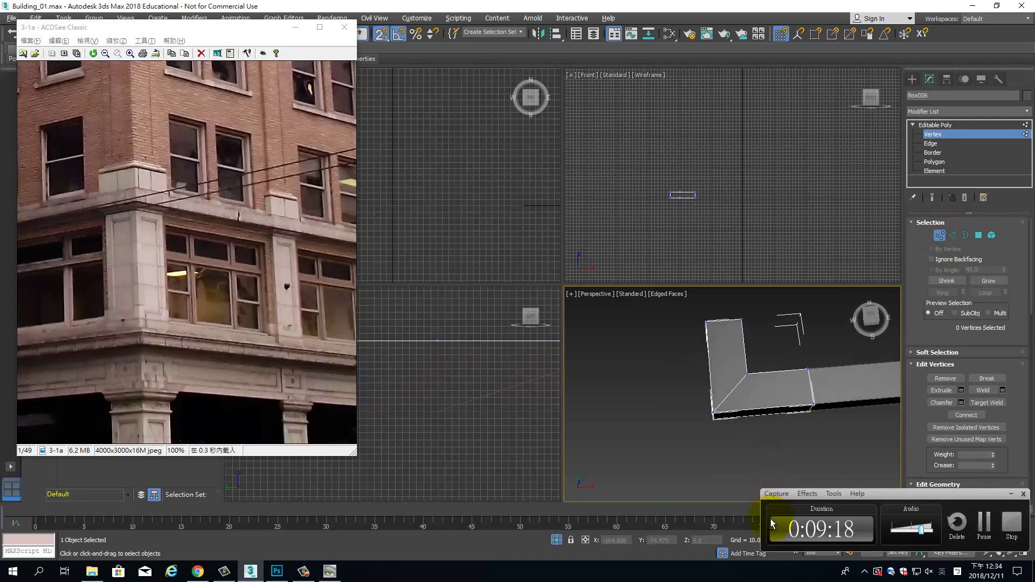
left_click(749, 351)
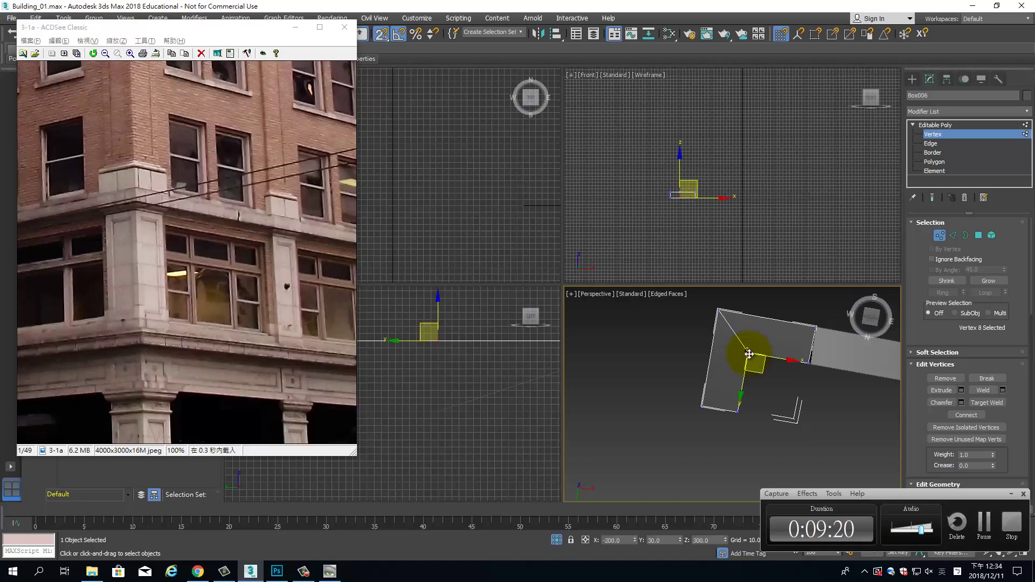
left_click(737, 412, "ctrl")
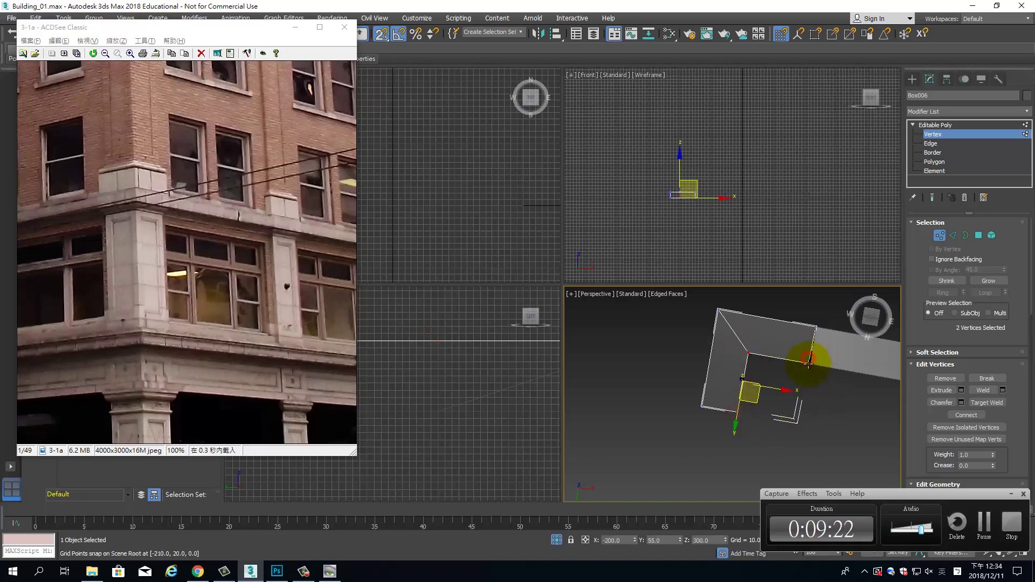
left_click(809, 361, "ctrl")
- In the left view, snap the three selected vertices down 10 units
right_click(481, 415)
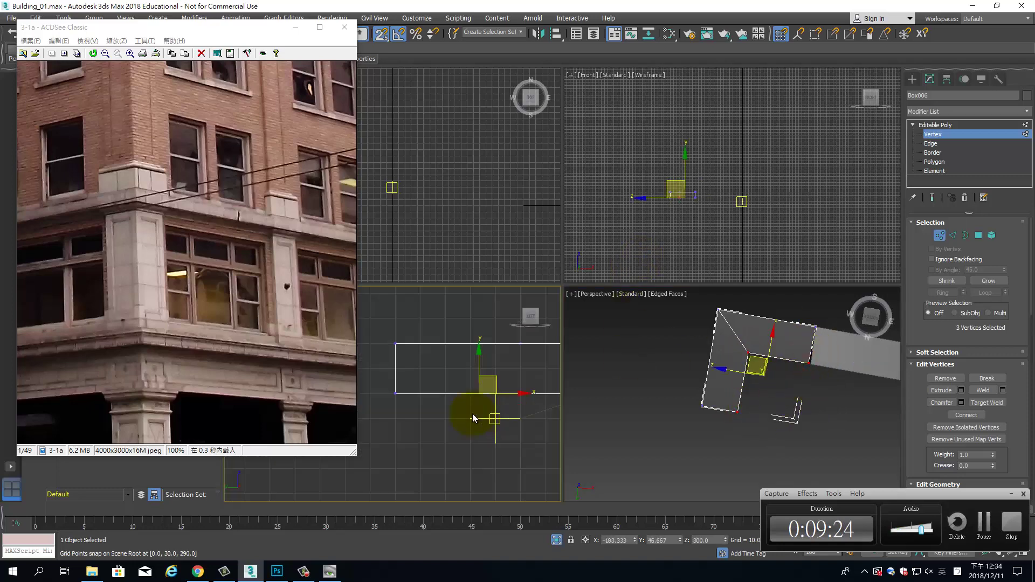
mouse_move(459, 403)
middle_mouse_down()
mouse_move(474, 393)
mouse_move(428, 387)
middle_mouse_up()
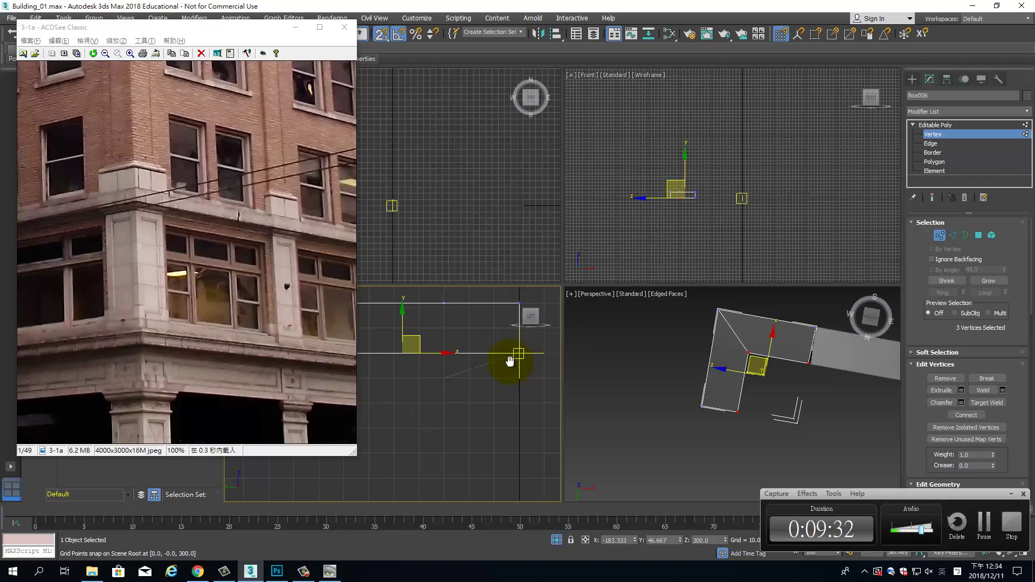
mouse_move(511, 361)
middle_mouse_down()
mouse_move(545, 354)
mouse_move(536, 363)
mouse_move(518, 346)
mouse_move(465, 352)
middle_mouse_up()
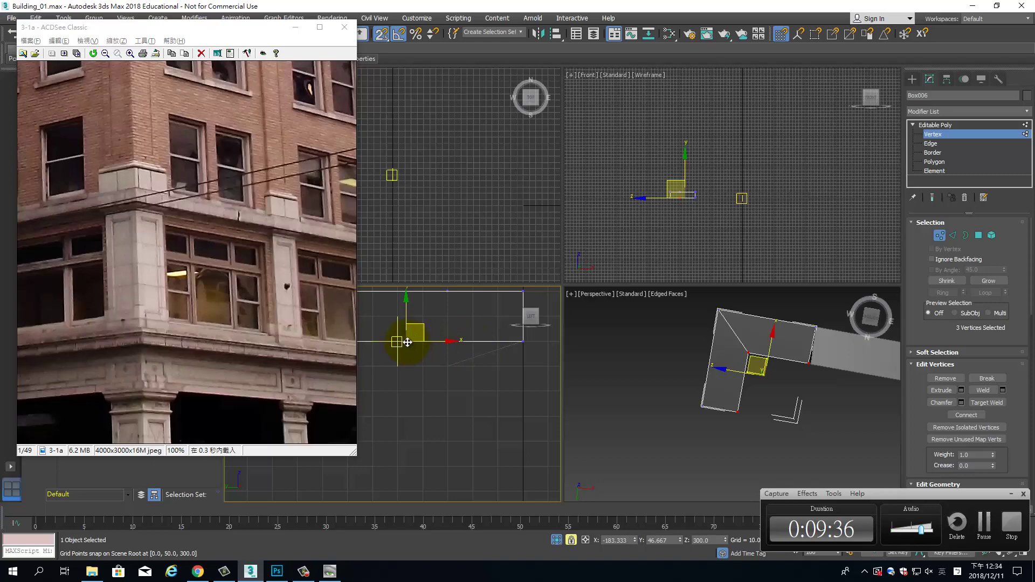
left_click_drag(400, 341, 400, 360)
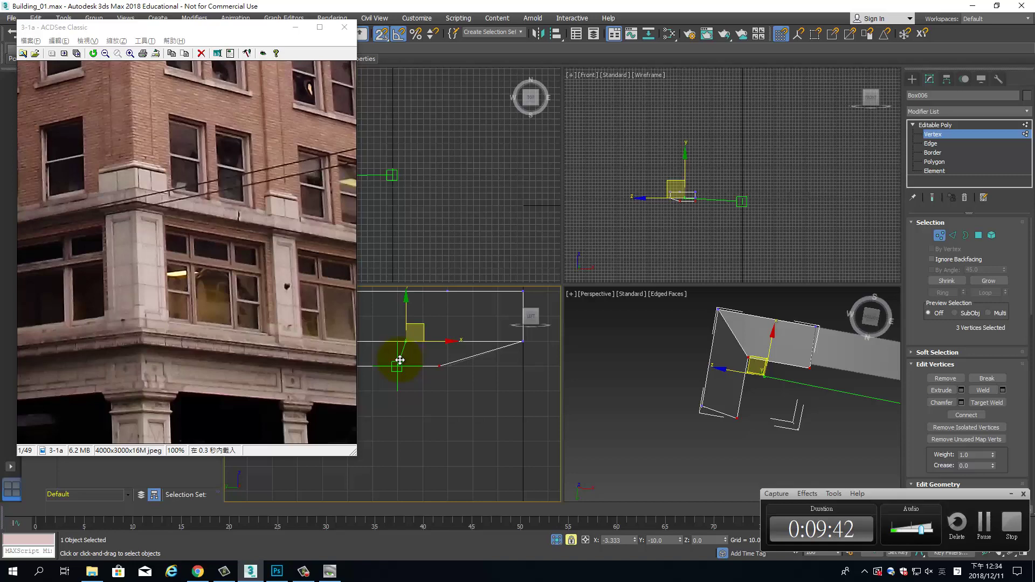
left_click_drag(400, 360, 480, 363)
scroll(538, 347, "up", 2)
middle_click_drag(539, 347, 613, 351)
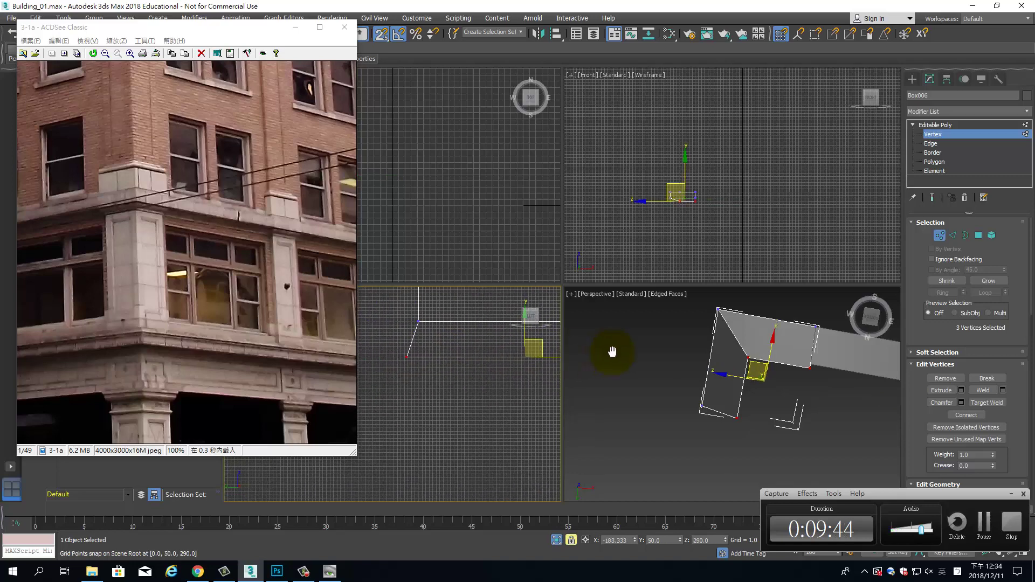
- Undo that move and instead snap the vertices down onto a grid point at Z 290
key("ctrl+z")
scroll(676, 207, "up", 3)
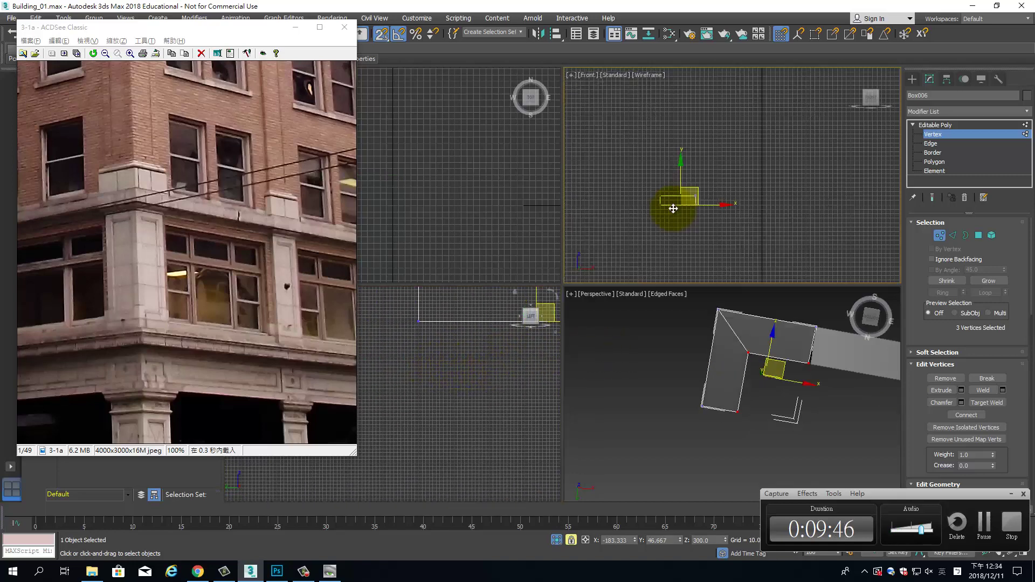
scroll(676, 206, "up", 2)
scroll(676, 207, "up", 2)
scroll(678, 210, "up", 2)
scroll(730, 222, "up", 2)
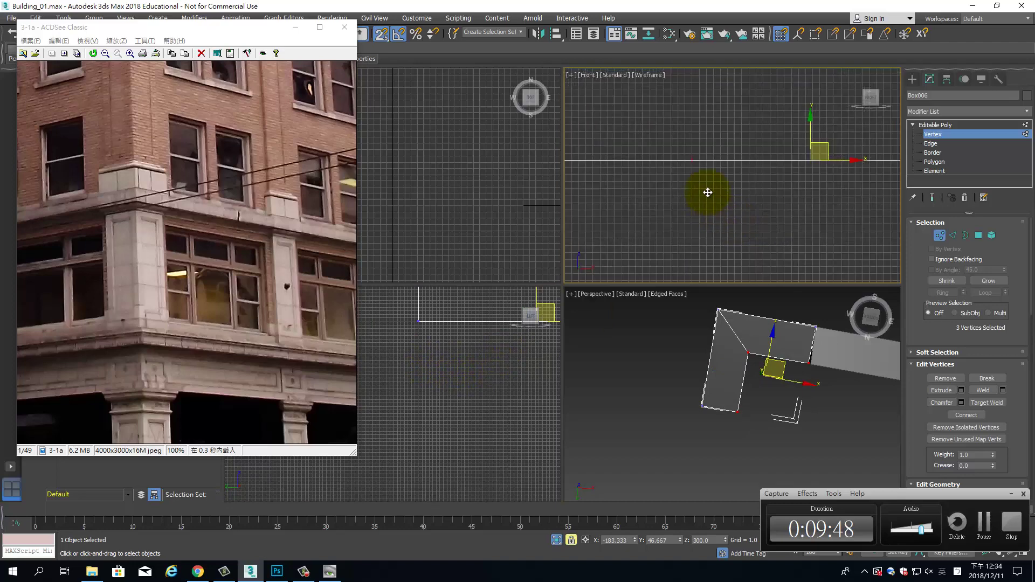
left_click_drag(693, 161, 693, 229)
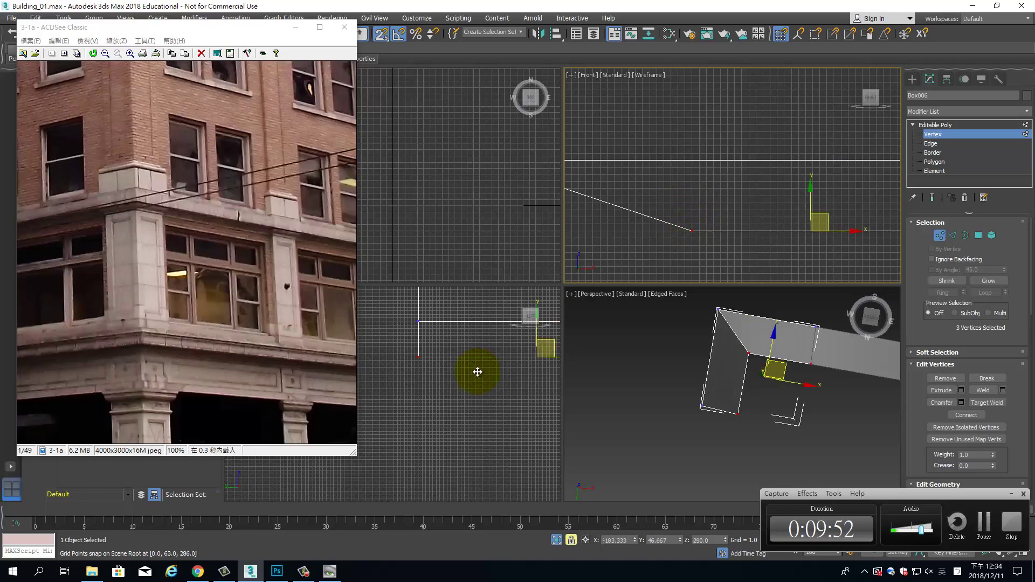
middle_click_drag(473, 369, 419, 373)
middle_click_drag(762, 358, 777, 439, "alt")
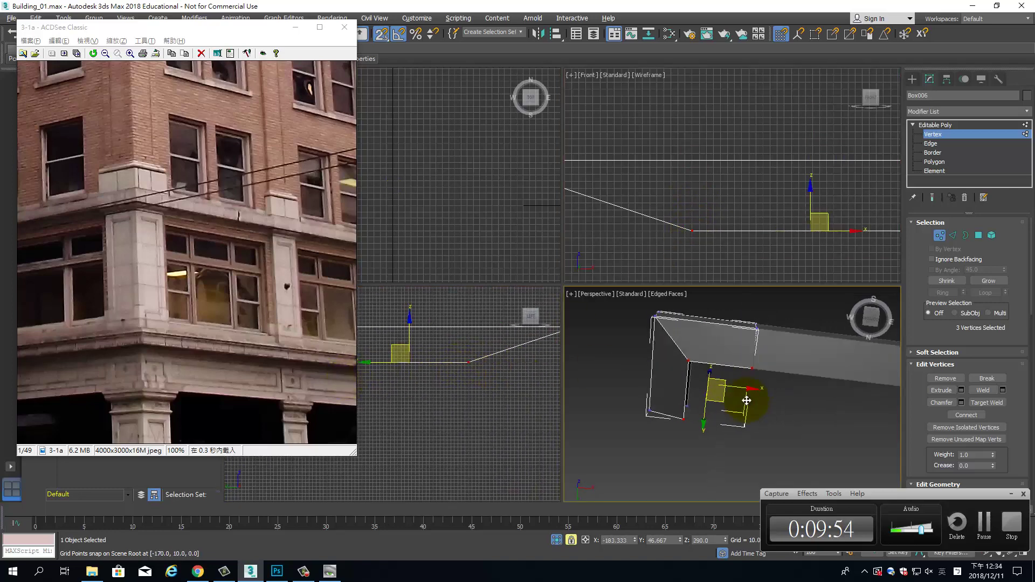
- Exit Vertex mode and turn off Isolate Selection so all scene objects show again
left_click(991, 132)
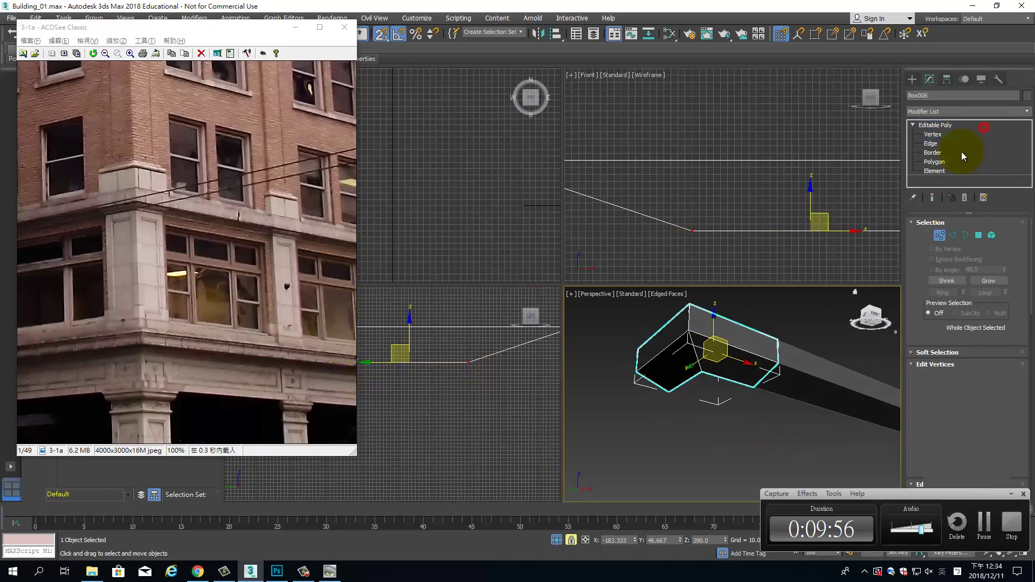
mouse_move(755, 396)
middle_mouse_down("alt")
mouse_move(769, 422)
mouse_move(804, 422)
mouse_move(818, 405)
middle_mouse_up("alt")
mouse_move(805, 386)
middle_mouse_down("alt")
mouse_move(798, 374)
mouse_move(764, 382)
middle_mouse_up("alt")
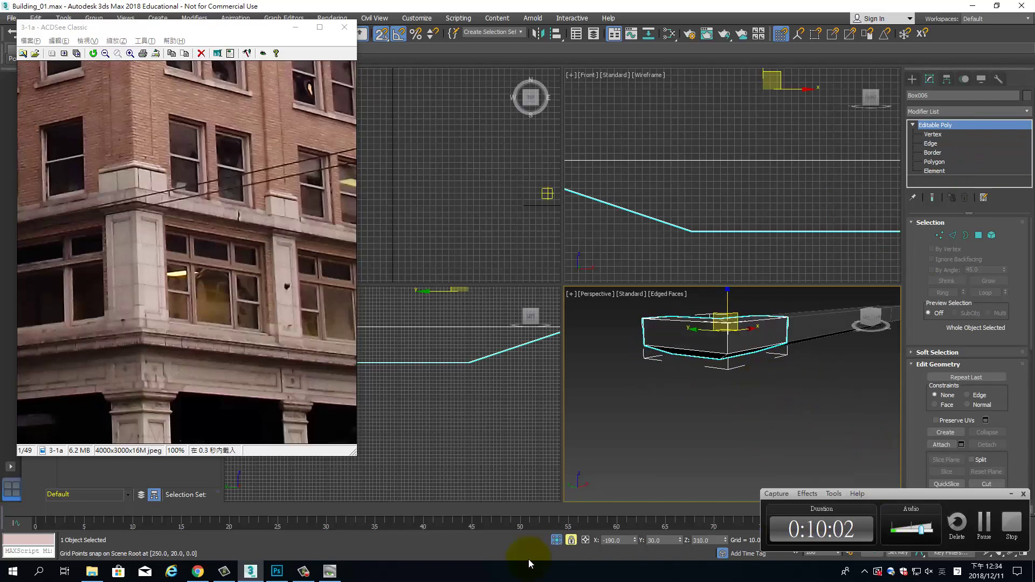
left_click(557, 540)
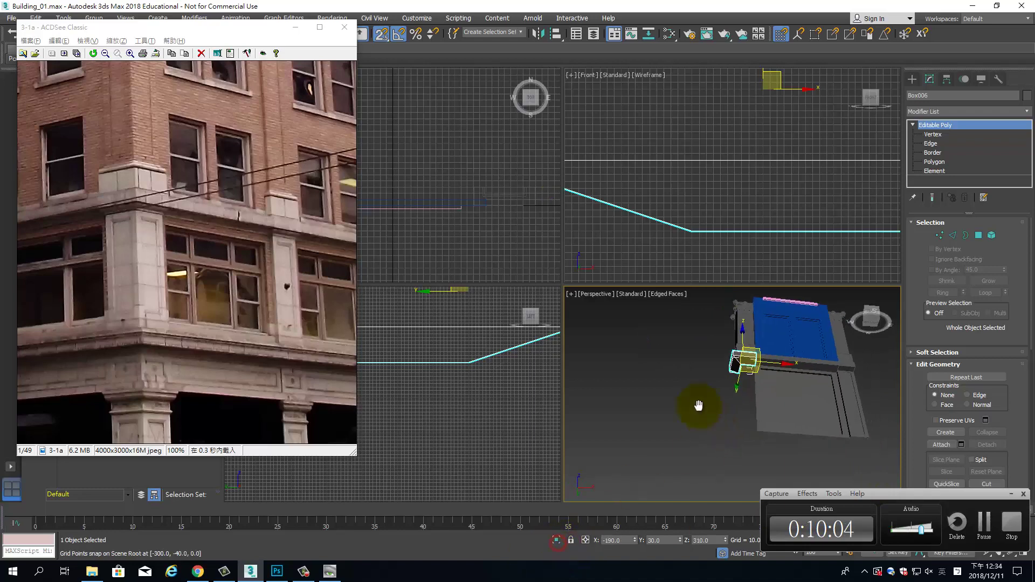
scroll(723, 437, "up", 2)
scroll(739, 418, "up", 3)
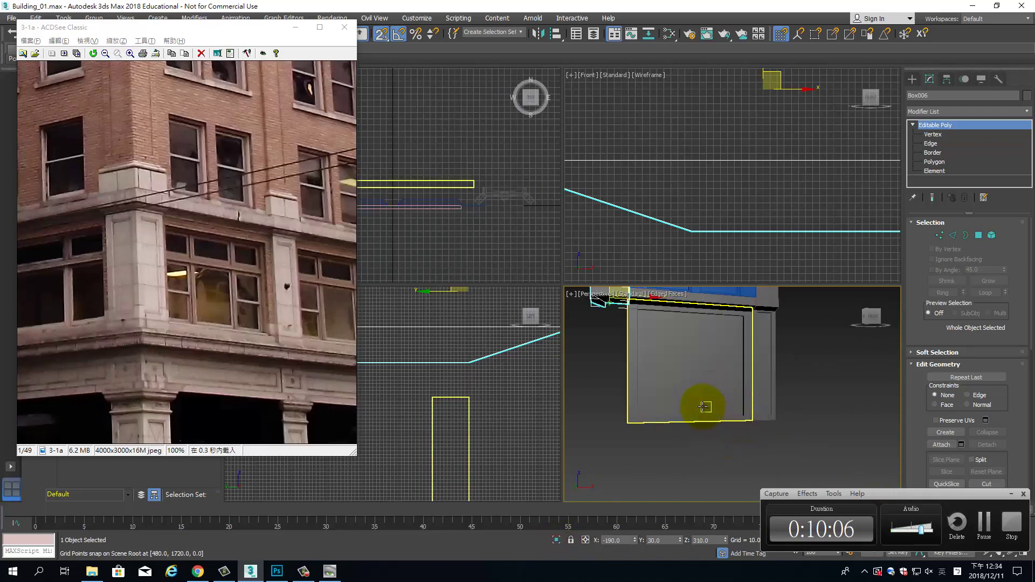
scroll(704, 407, "up", 2)
- Select both ledge boxes together
left_click_drag(603, 346, 831, 448)
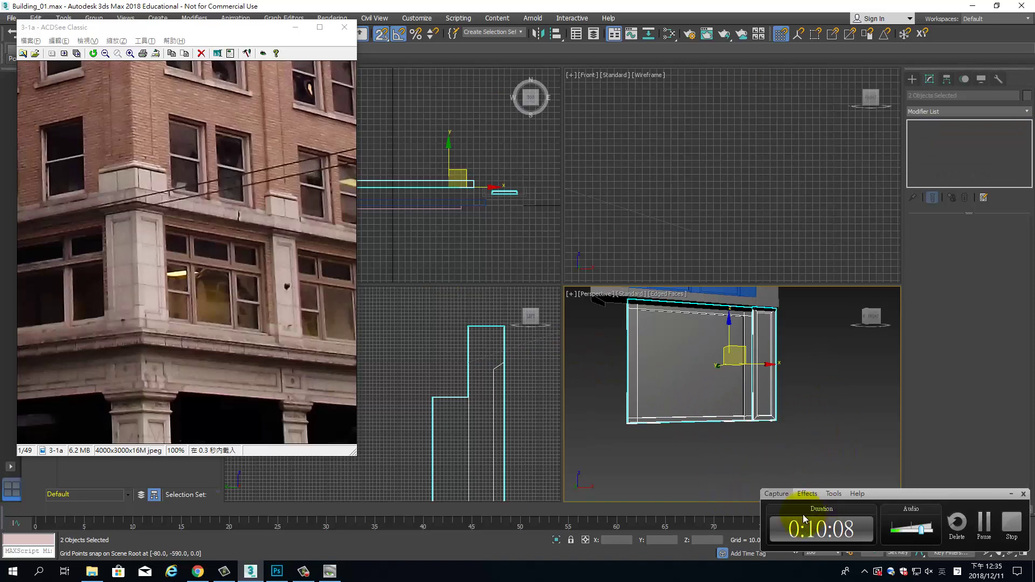
left_click(1010, 495)
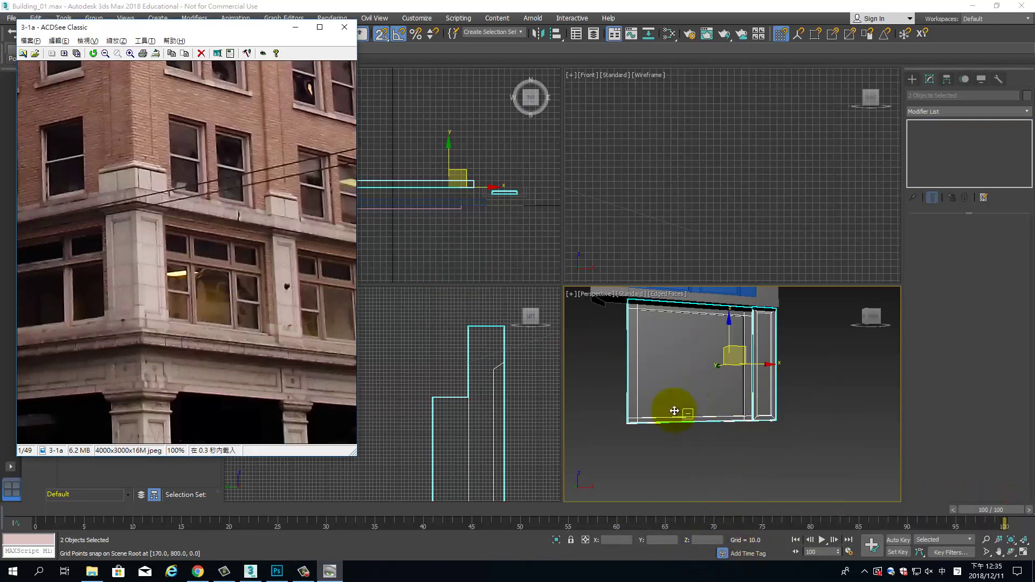
scroll(671, 391, "up", 2)
scroll(671, 219, "down", 3)
scroll(738, 209, "up", 2)
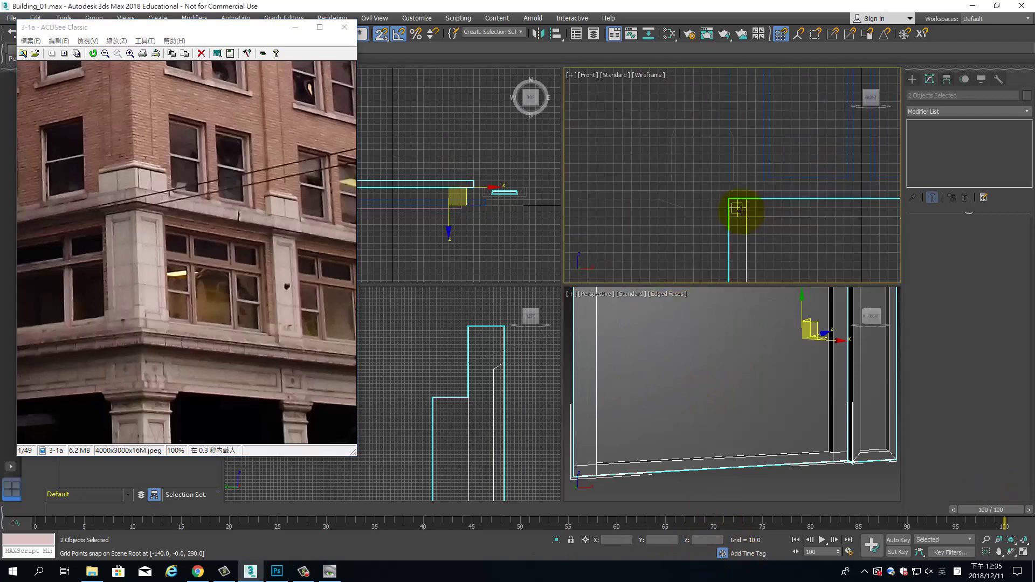
scroll(738, 209, "down", 3)
scroll(790, 222, "down", 2)
- In the Front view, snap both boxes down to line up with the wall corner
middle_click_drag(691, 192, 700, 184)
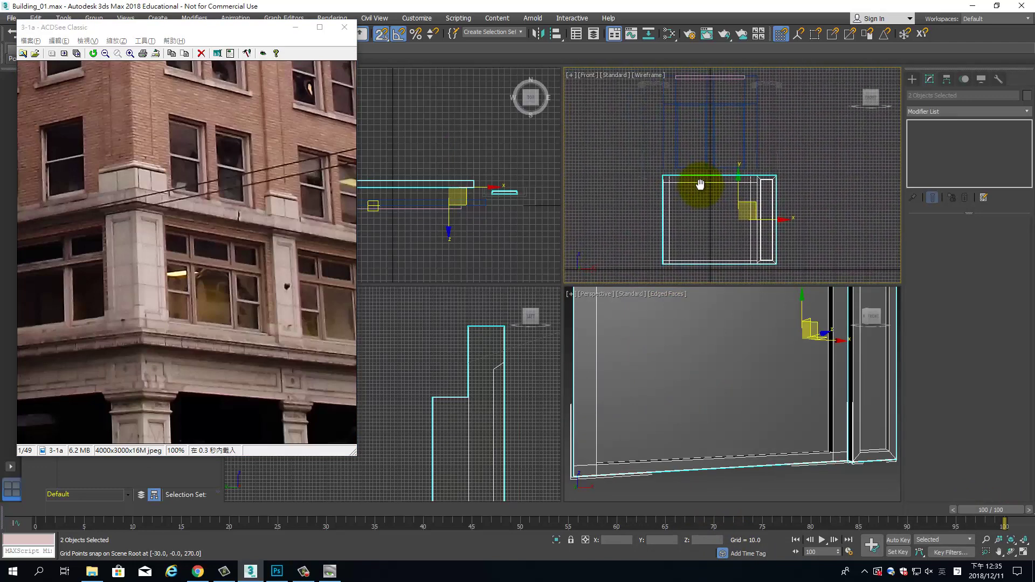
scroll(701, 186, "up", 1)
scroll(771, 199, "up", 2)
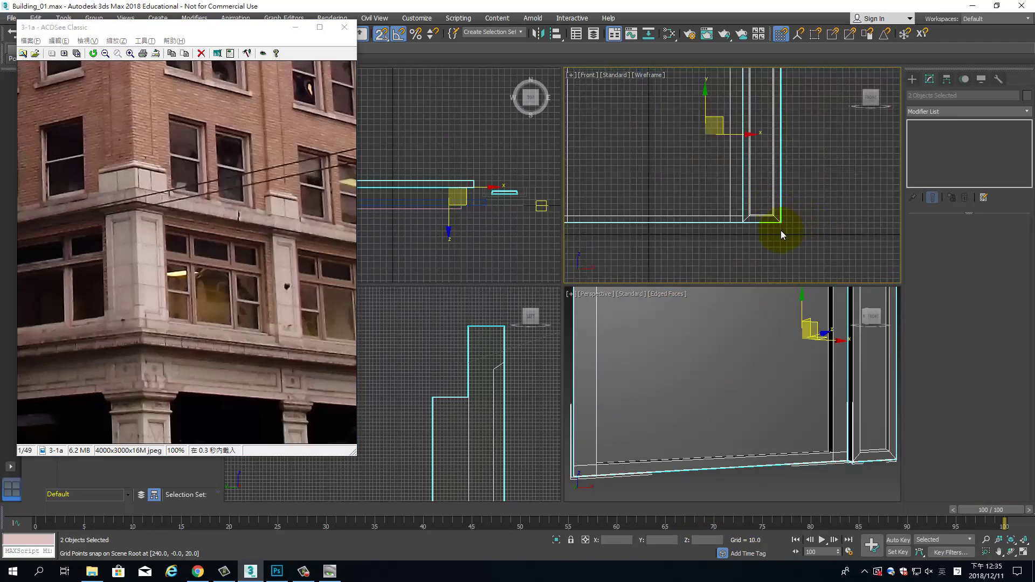
scroll(781, 233, "up", 1)
middle_click_drag(879, 115, 682, 196)
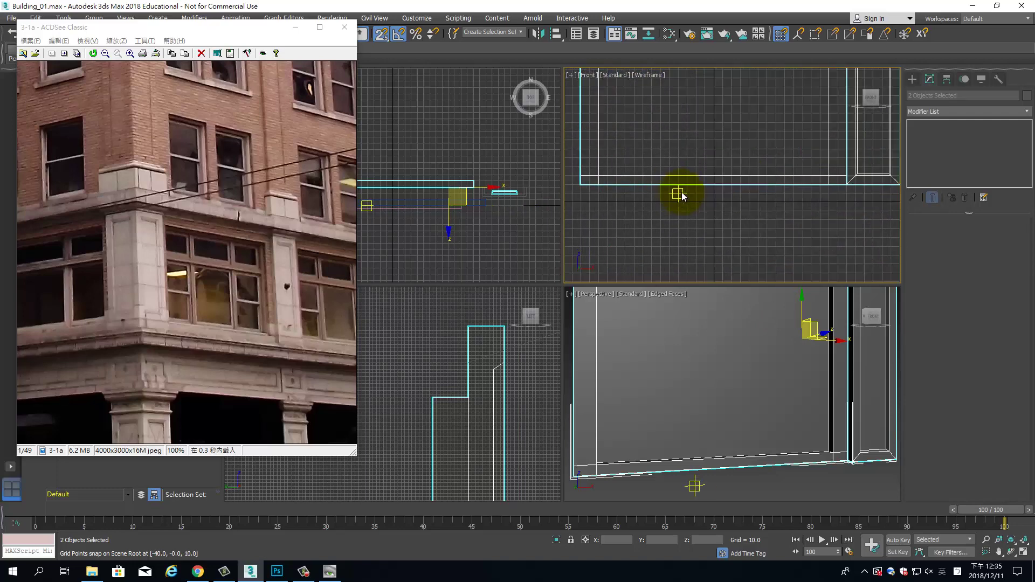
scroll(683, 196, "down", 1)
scroll(634, 197, "up", 1)
left_click_drag(631, 189, 629, 196)
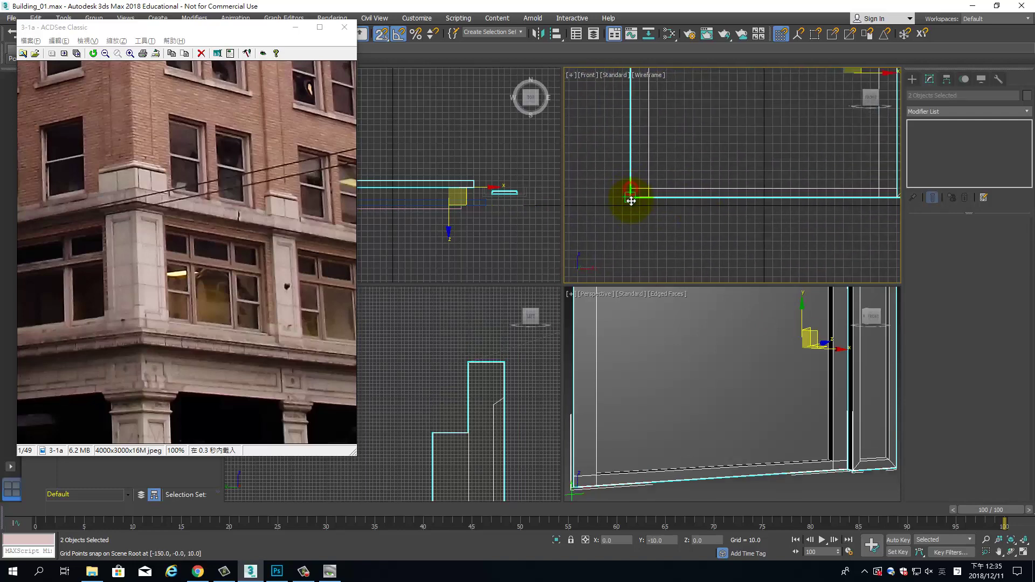
- Pan, zoom and orbit to inspect the boxes against the top of the wall
mouse_move(628, 203)
middle_mouse_down()
mouse_move(635, 232)
mouse_move(731, 259)
middle_mouse_up()
scroll(635, 232, "down", 2)
scroll(730, 258, "up", 3)
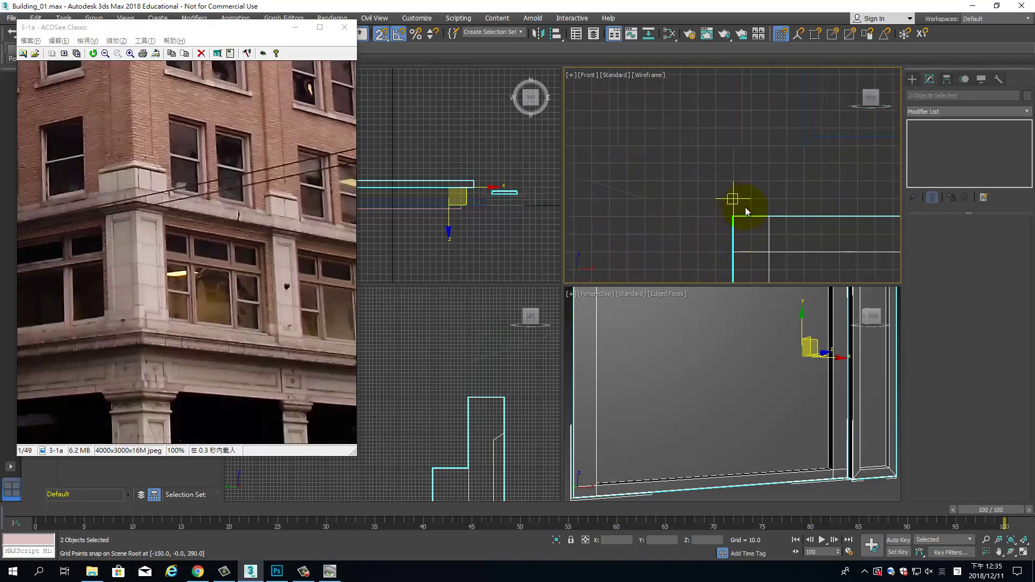
middle_click_drag(688, 331, 724, 397)
scroll(730, 386, "up", 2)
middle_click_drag(740, 231, 726, 203)
mouse_move(661, 358)
middle_mouse_down("alt")
mouse_move(659, 341)
mouse_move(650, 374)
mouse_move(730, 372)
mouse_move(735, 397)
mouse_move(781, 397)
middle_mouse_up("alt")
scroll(695, 351, "down", 4)
scroll(689, 423, "up", 5)
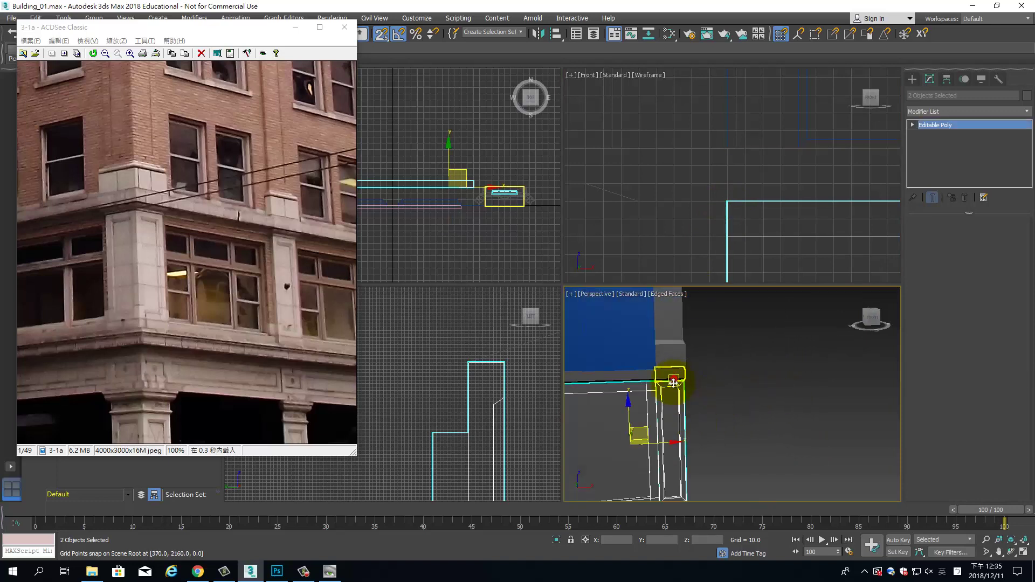
- Orbit from Box009 to the blue wall, select Plane002, then switch to Photoshop
left_click(674, 383)
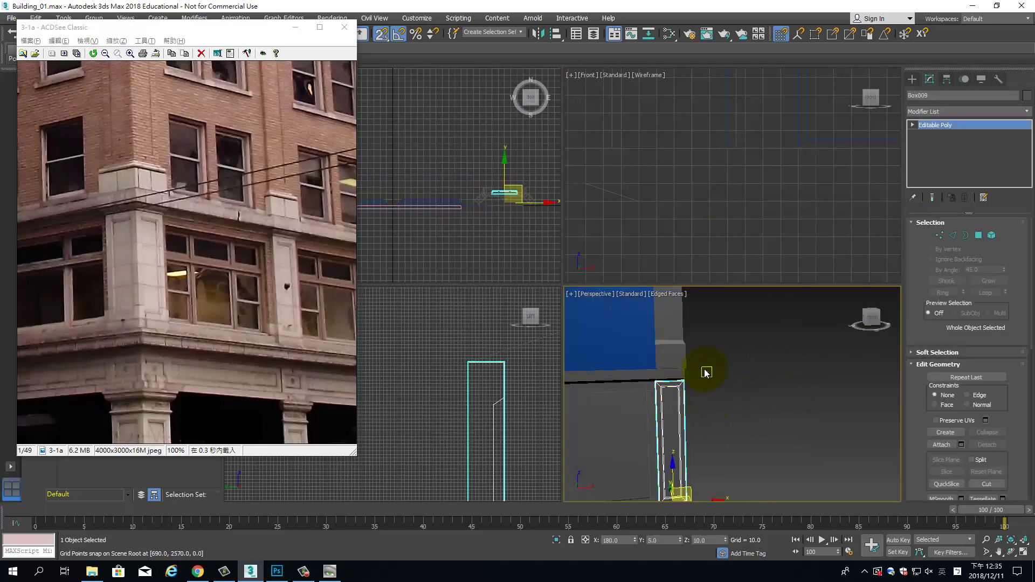
mouse_move(703, 413)
middle_mouse_down("alt")
mouse_move(761, 414)
mouse_move(721, 363)
middle_mouse_up("alt")
scroll(774, 366, "down", 4)
scroll(776, 370, "up", 4)
left_click(722, 363)
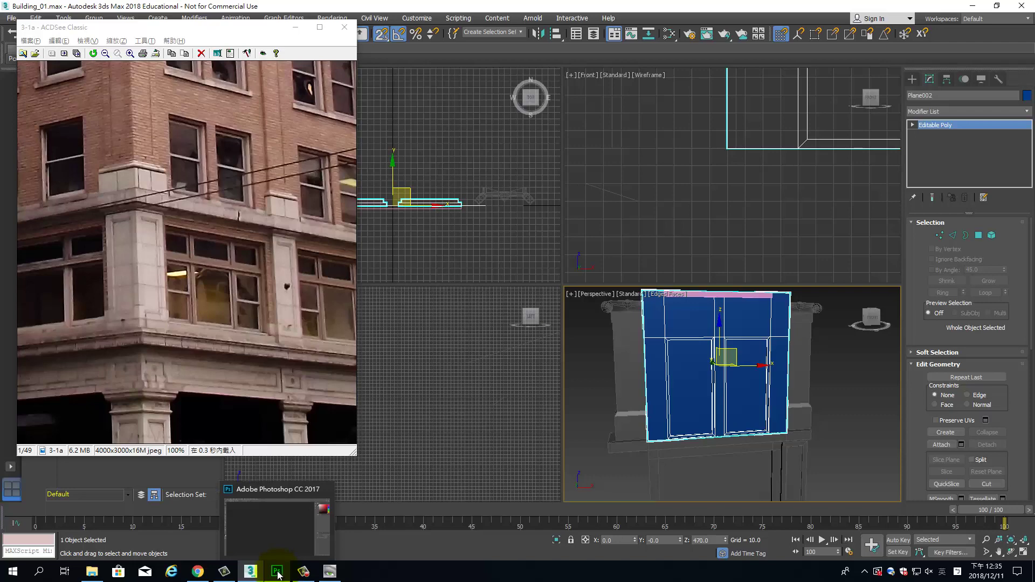
mouse_move(276, 571)
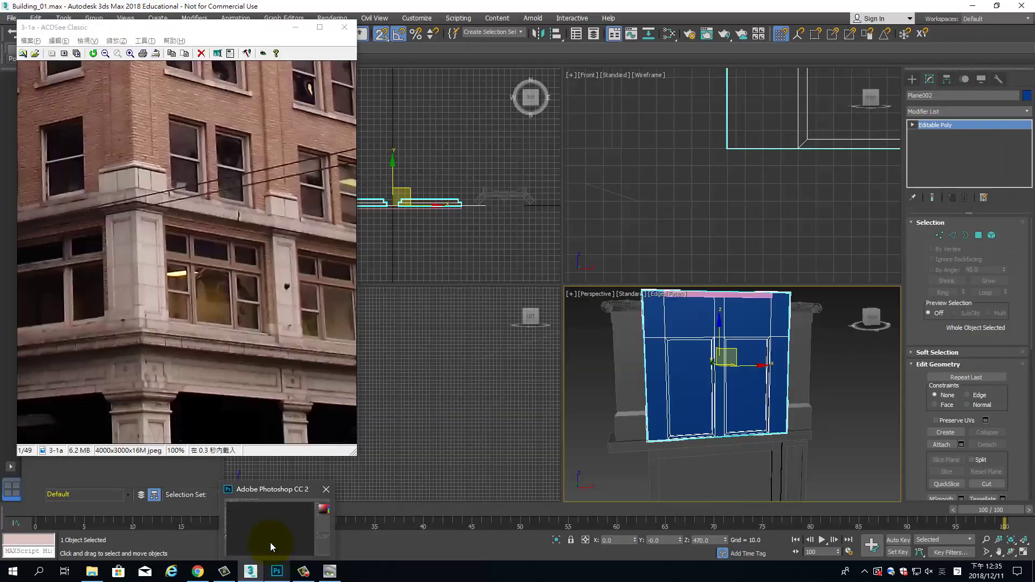
left_click(271, 547)
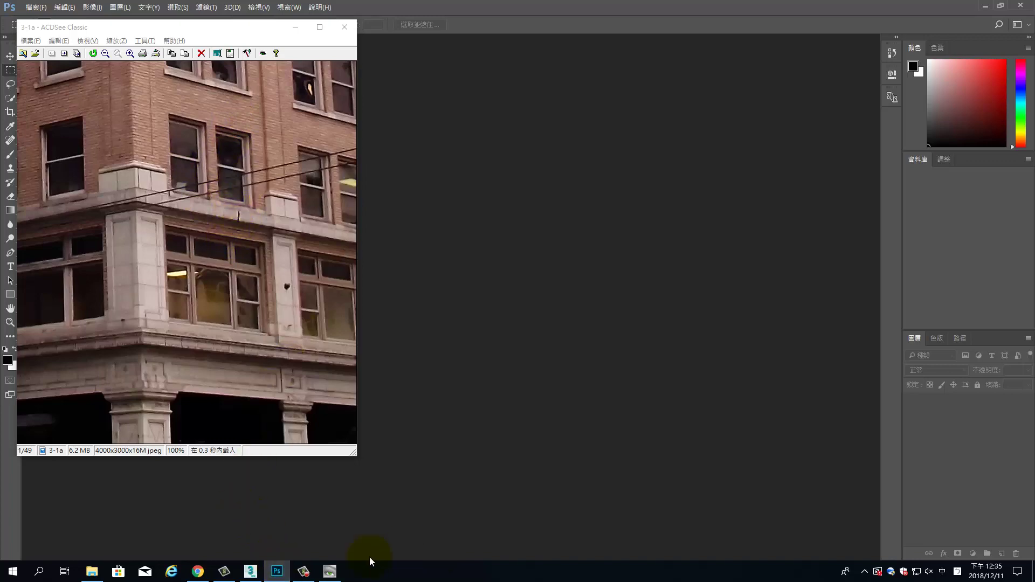
- Open the ACDSee browser and expand My Passport (F:) > [128G] > [1071]
left_click(330, 573)
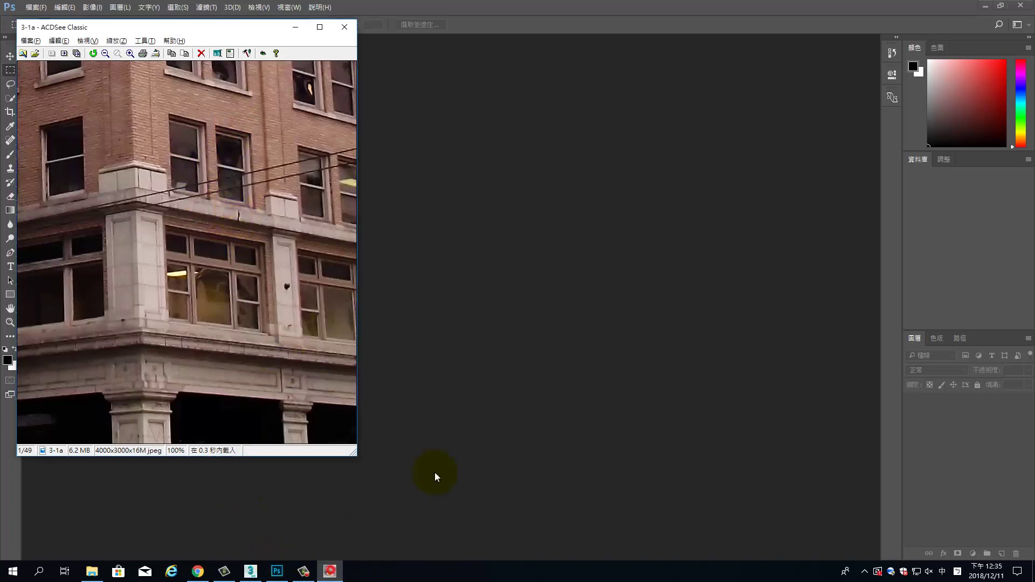
double_click(233, 324)
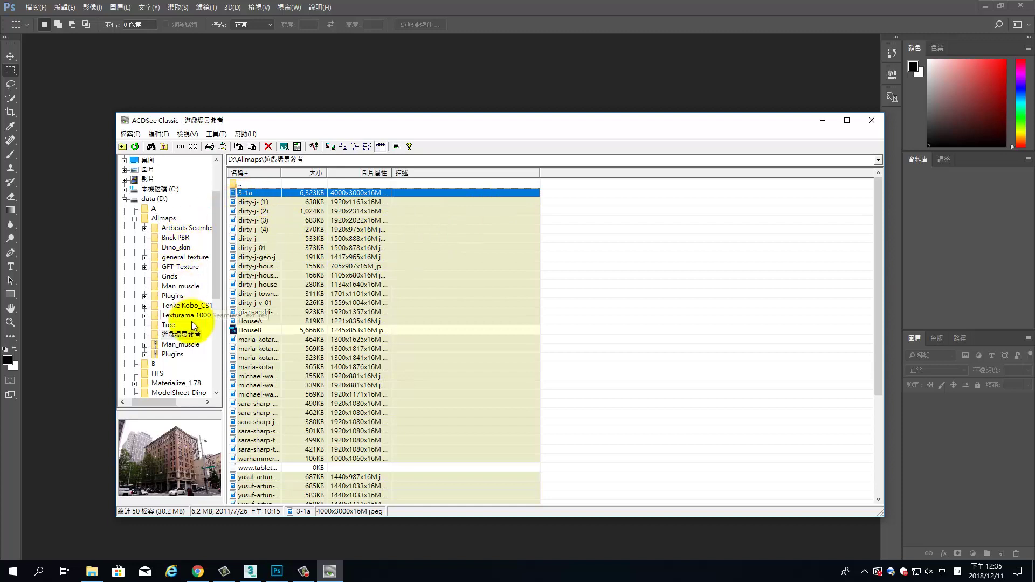
left_click(135, 219)
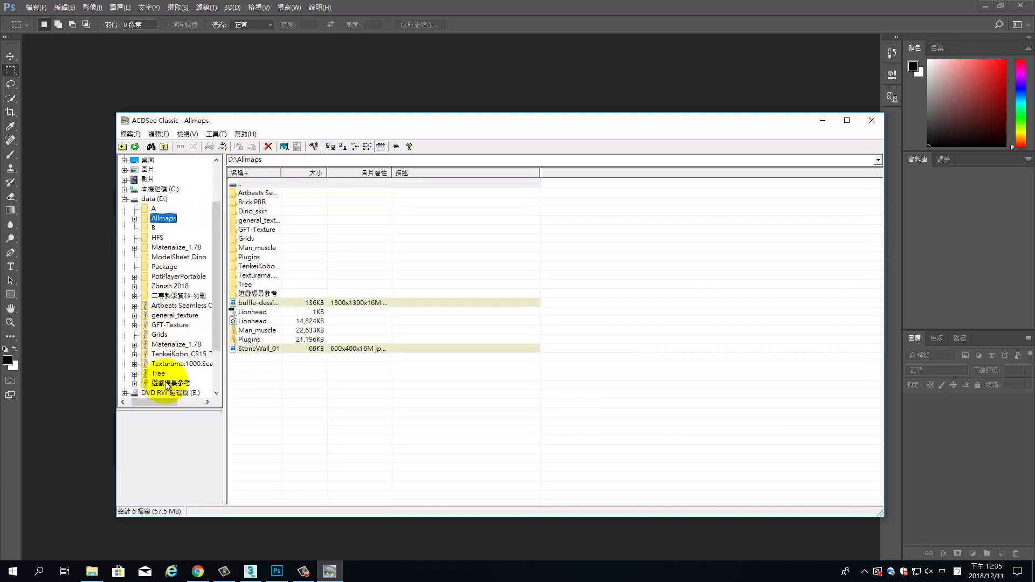
scroll(178, 350, "down", 2)
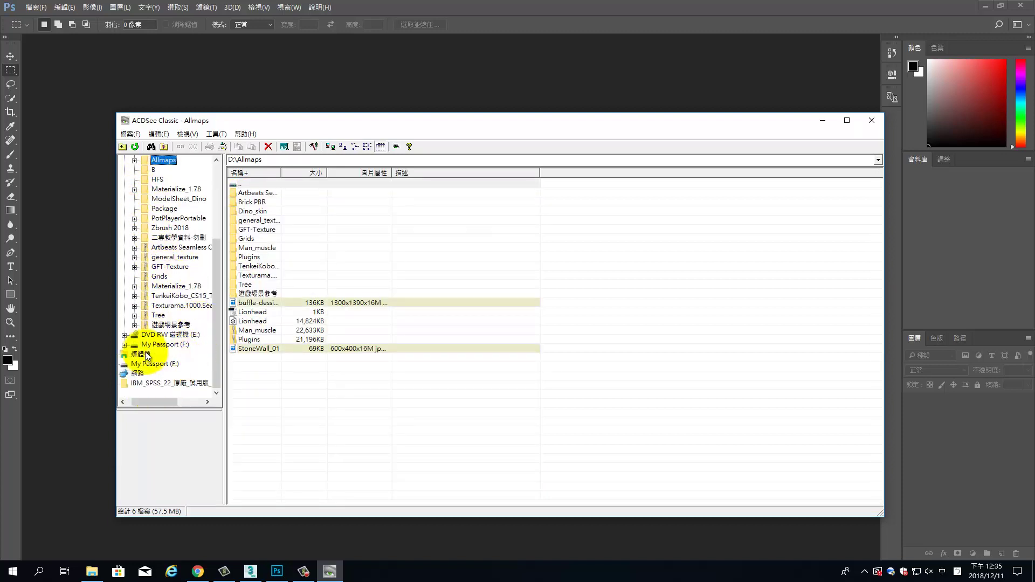
left_click(127, 348)
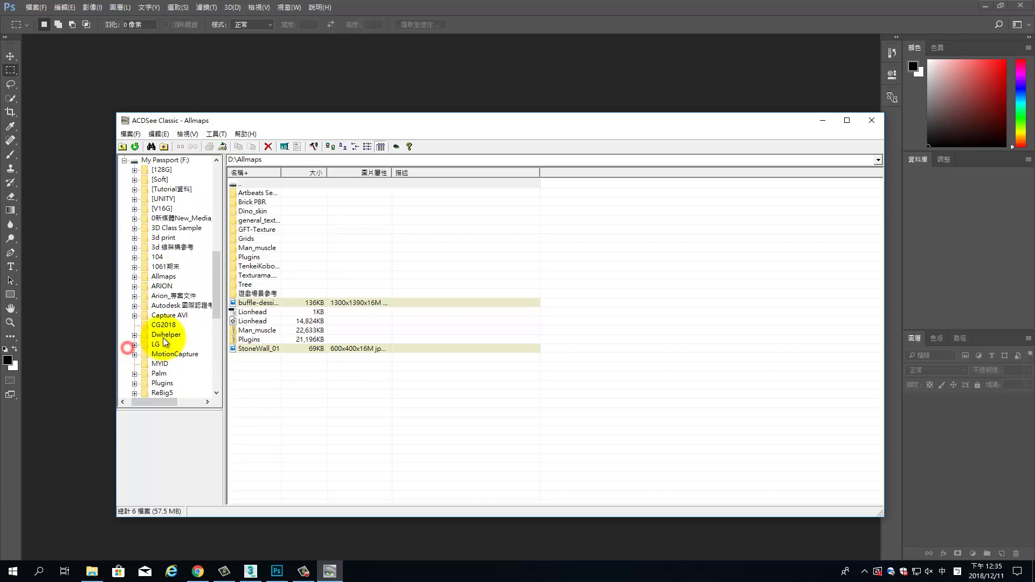
left_click(134, 169)
left_click(179, 257)
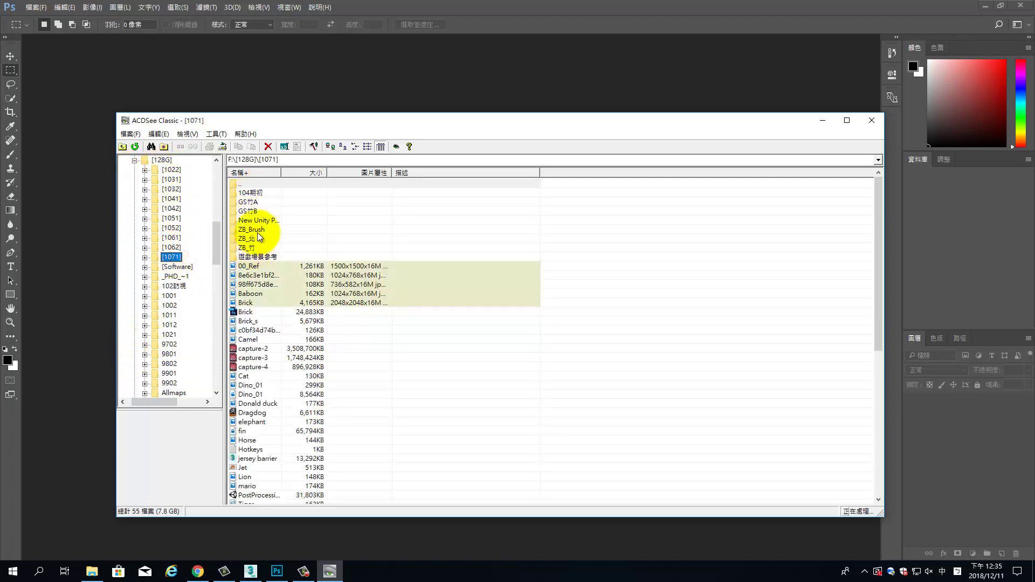
- Open GS竹B > 1960Building in thumbnail view and open the Brick texture at 100%
double_click(273, 210)
double_click(258, 193)
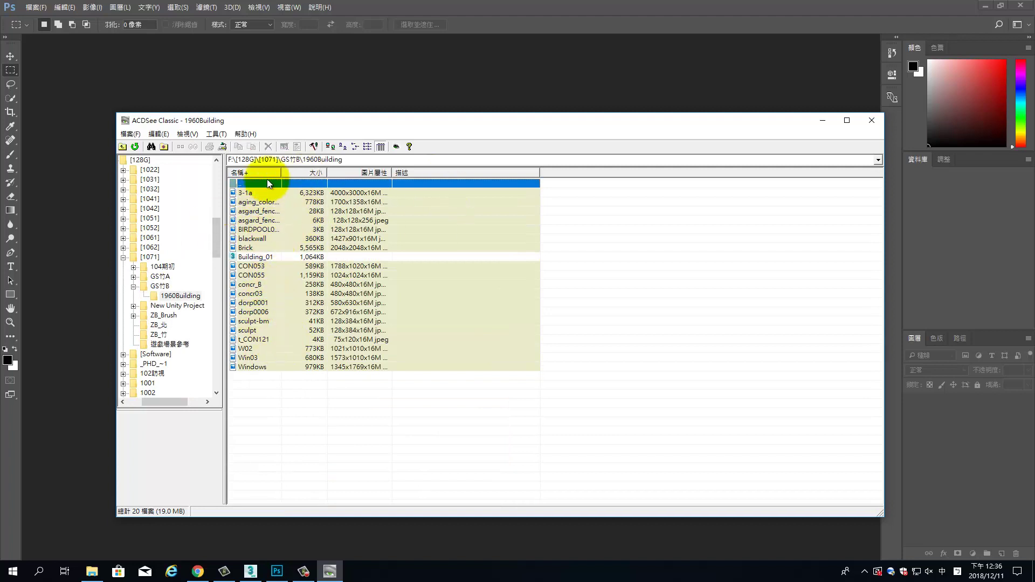
left_click(329, 147)
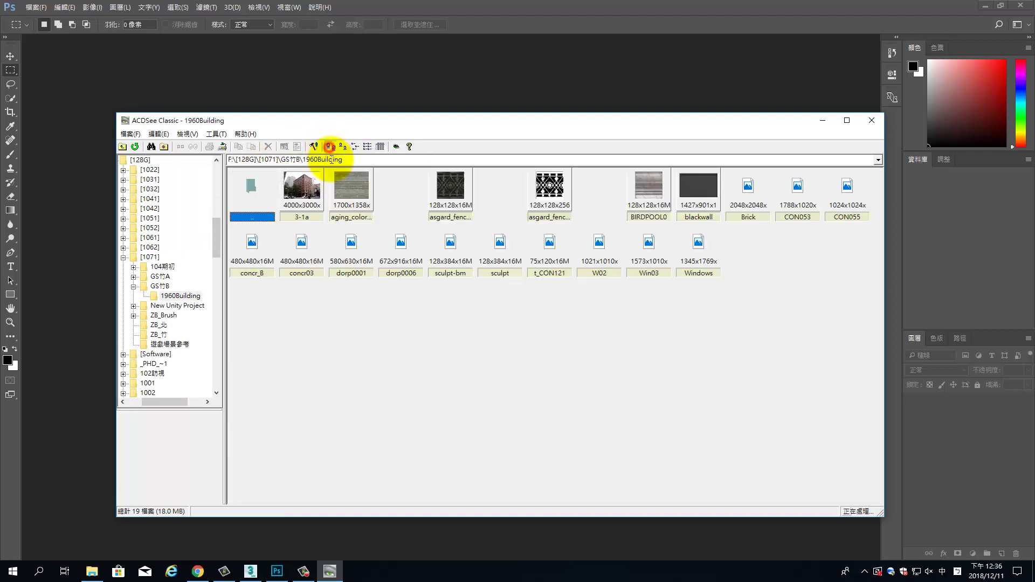
double_click(750, 194)
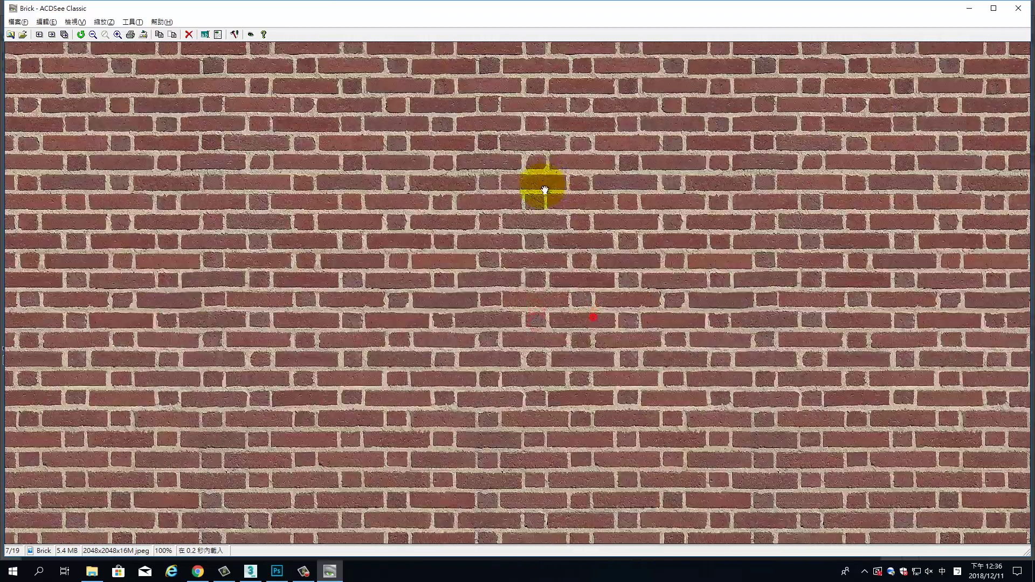
- Pan around the 2048x2048 Brick image to inspect it, then close the viewer
mouse_move(545, 189)
left_mouse_down()
mouse_move(717, 162)
mouse_move(377, 282)
mouse_move(439, 257)
mouse_move(462, 302)
left_mouse_up()
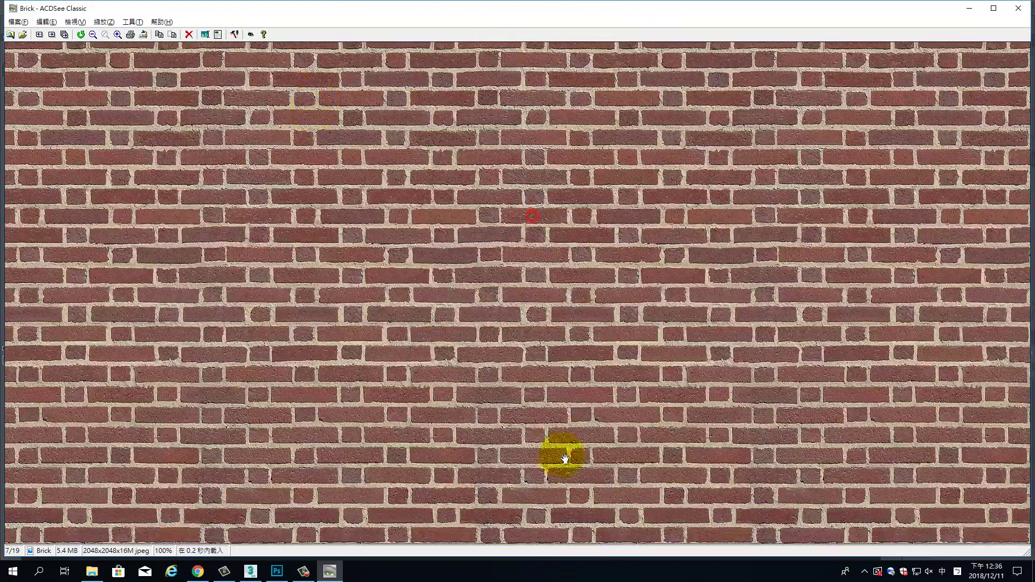
mouse_move(563, 451)
left_mouse_down()
mouse_move(561, 287)
mouse_move(605, 205)
left_mouse_up()
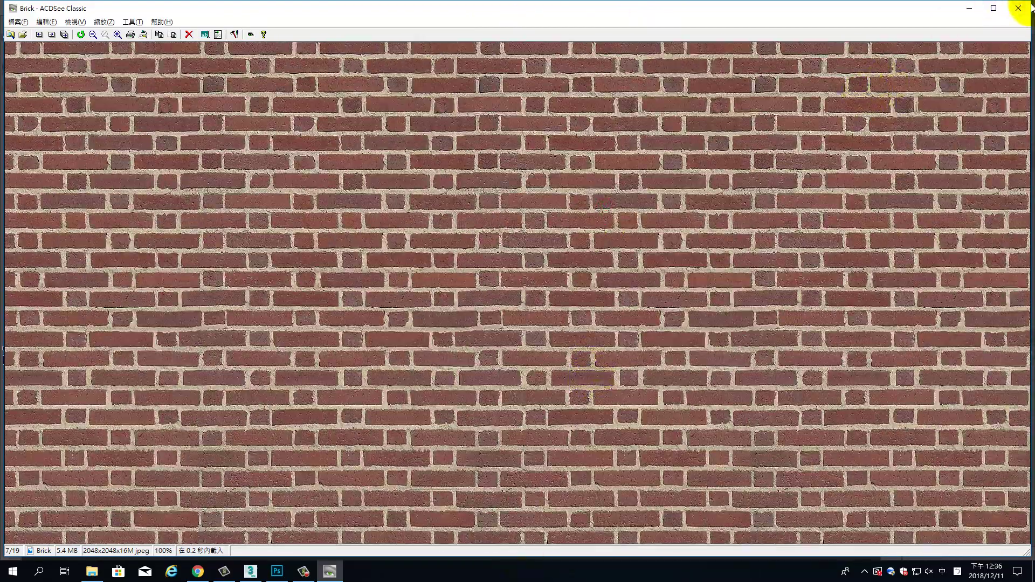
left_click(1024, 7)
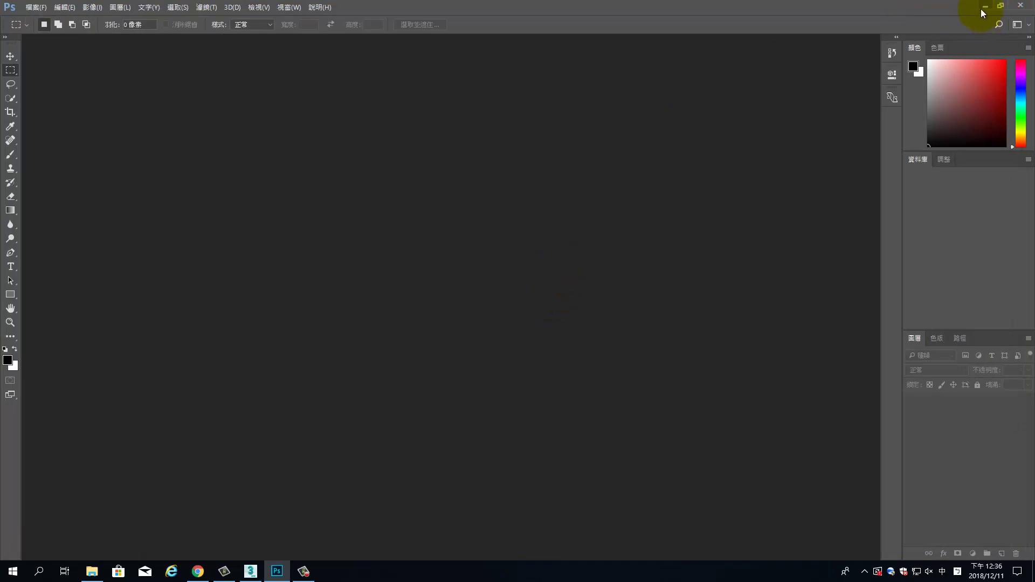
- Back in 3ds Max, open the Slate Material Editor and delete old bitmap nodes Map #3 and Map #1
left_click(985, 7)
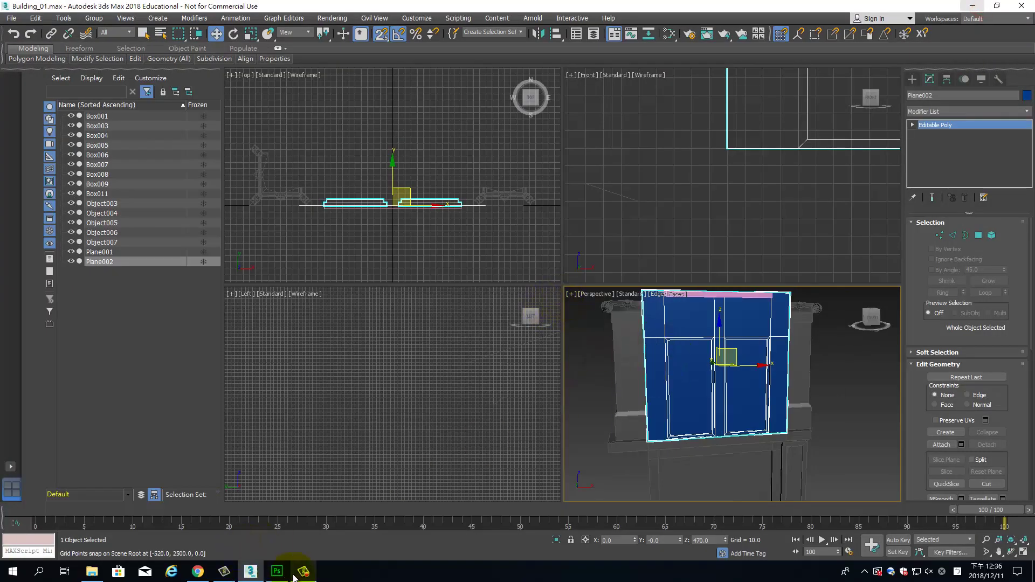
left_click(688, 330)
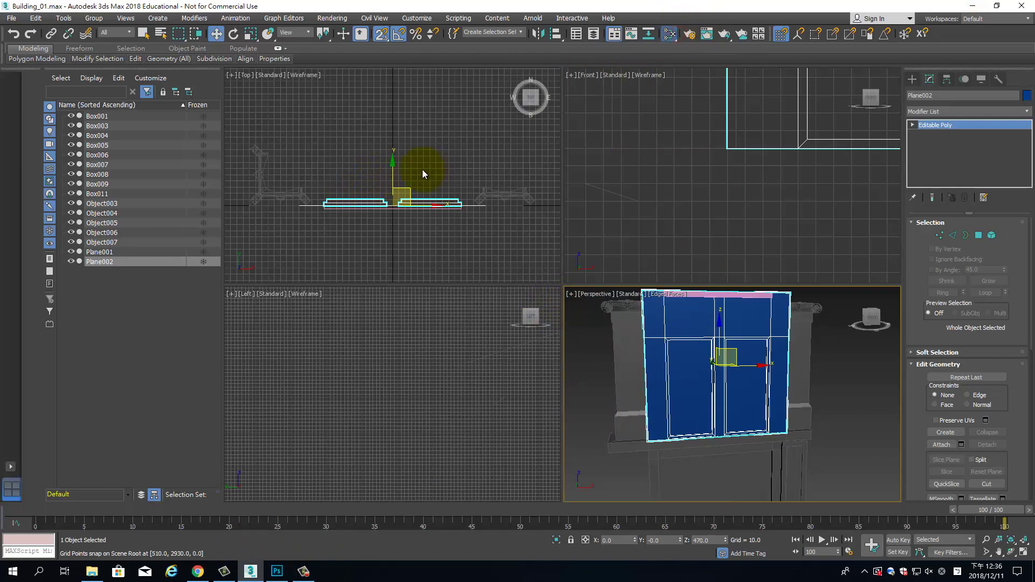
key("m")
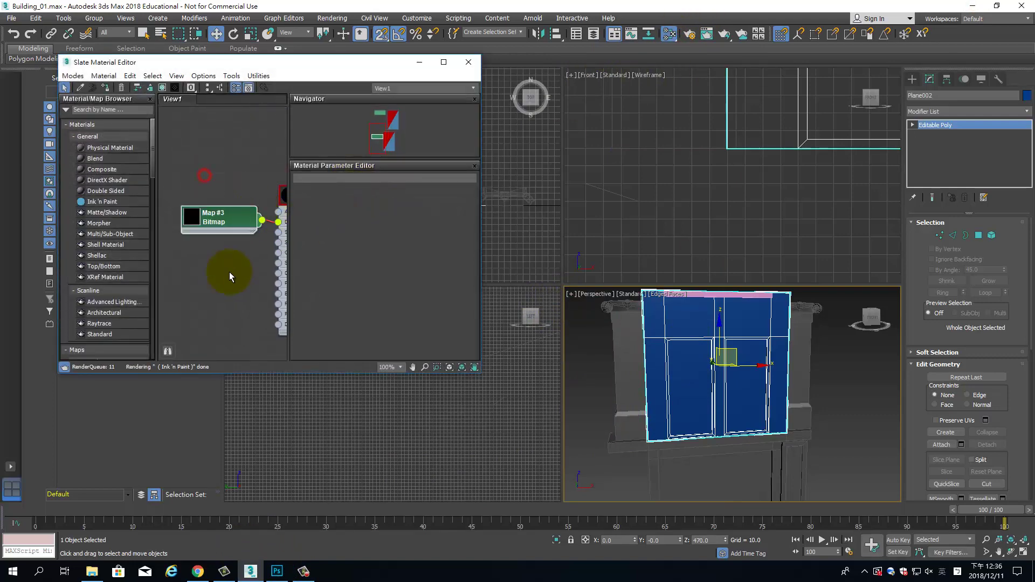
key("Delete")
scroll(201, 225, "down", 2)
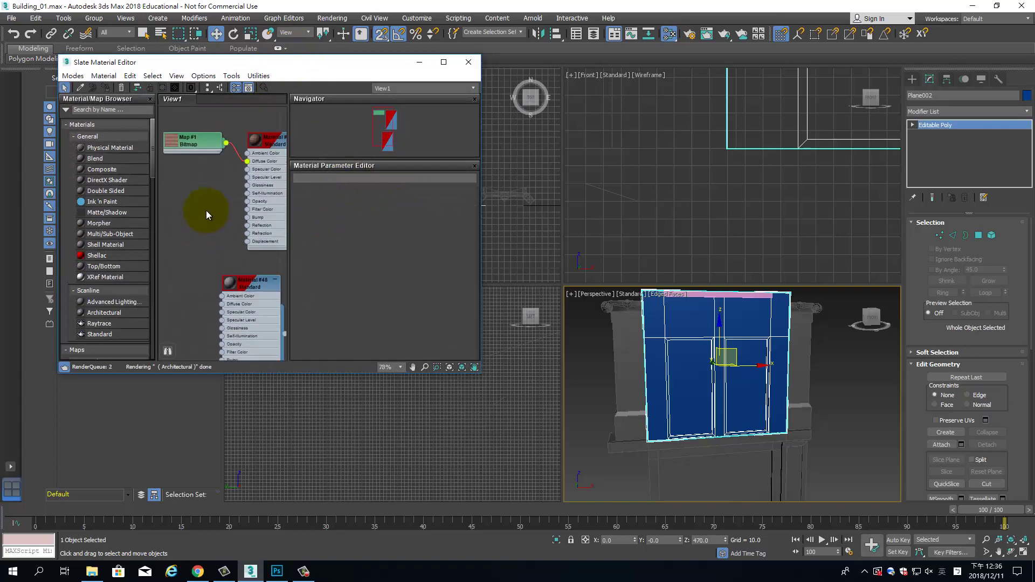
key("Delete")
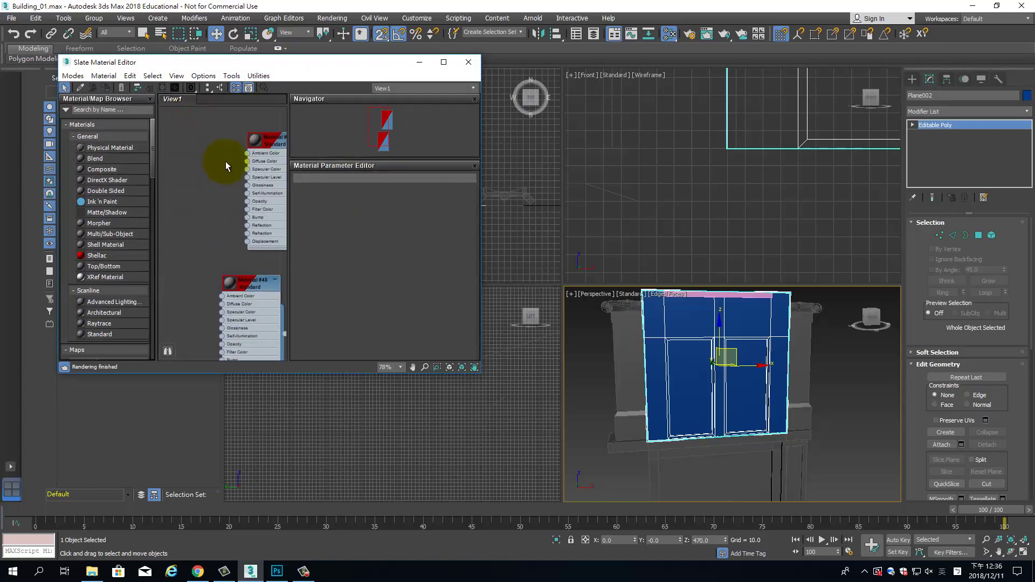
- Add a Bitmap to the diffuse colour using Brick.jpg from the 1960Building folder
left_click_drag(248, 160, 226, 147)
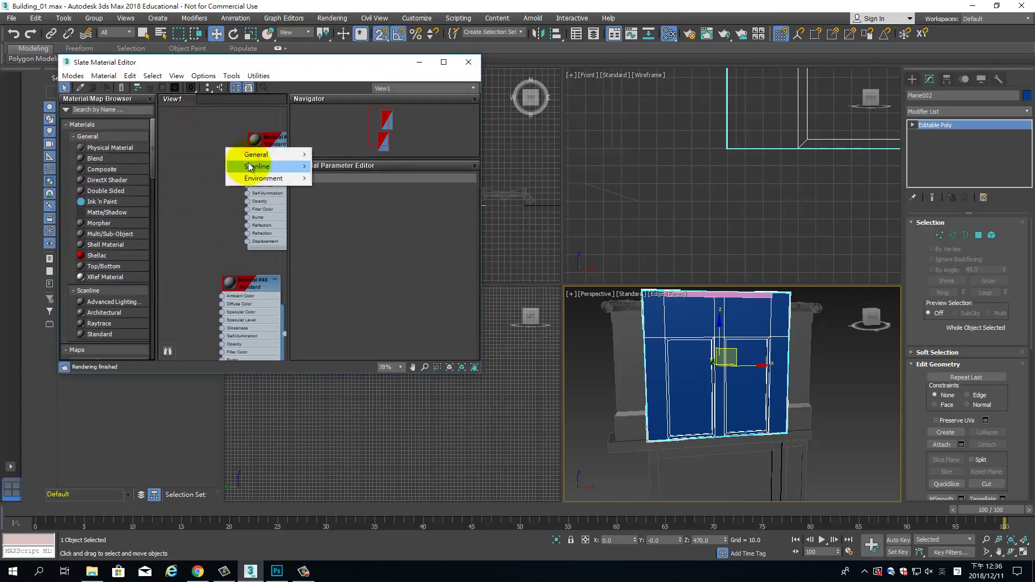
left_click(331, 133)
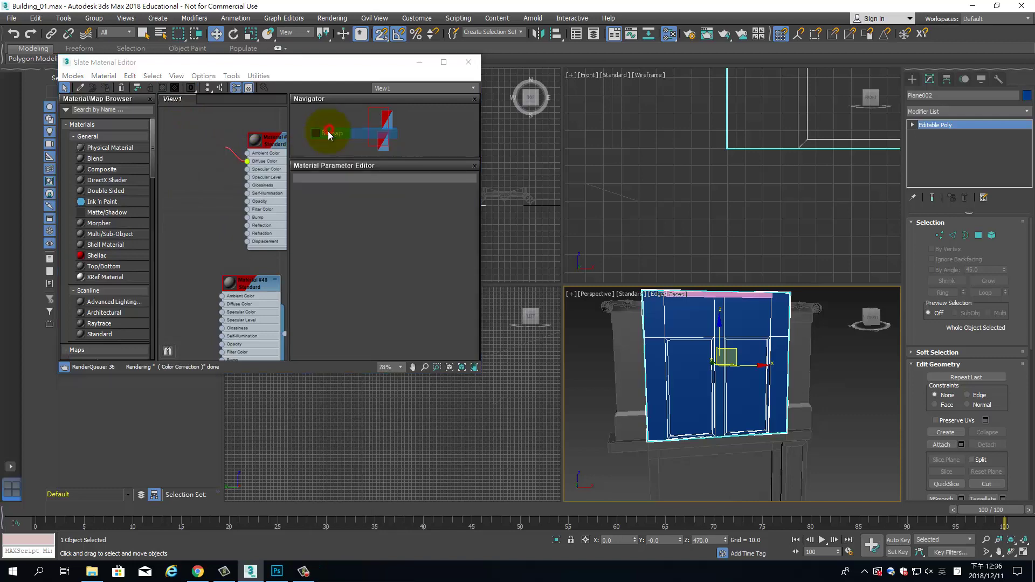
left_click(721, 110)
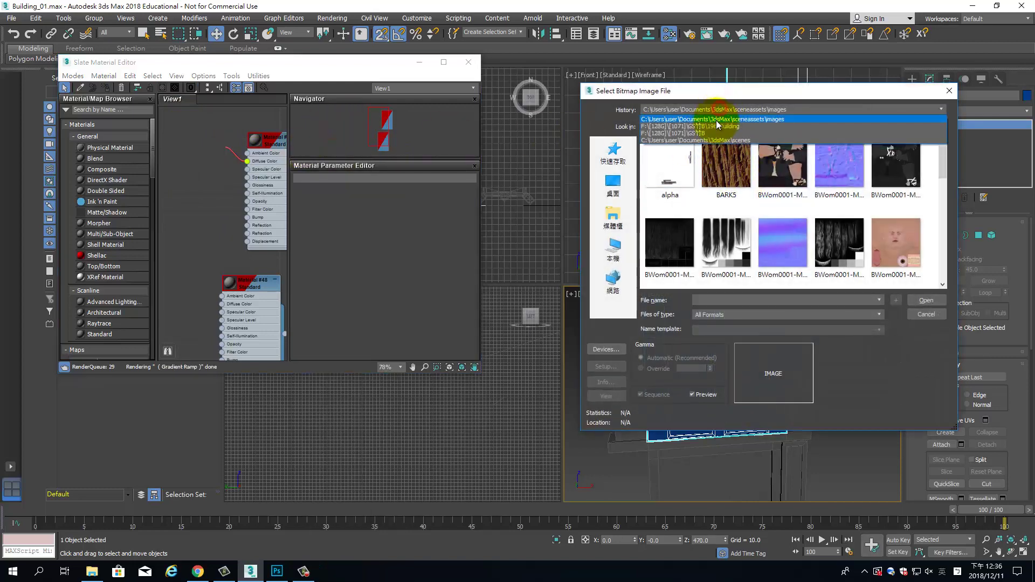
left_click(718, 129)
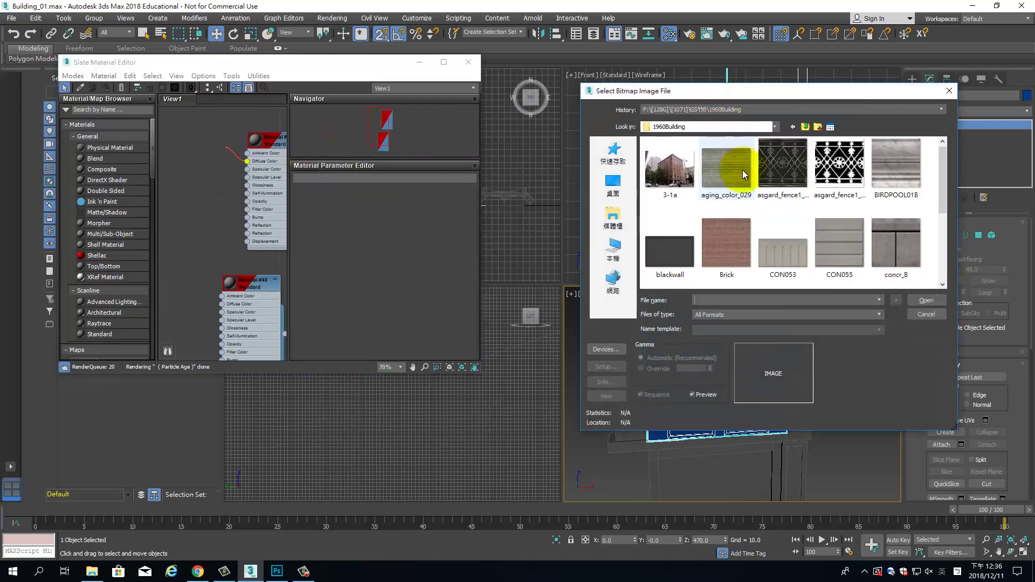
double_click(733, 245)
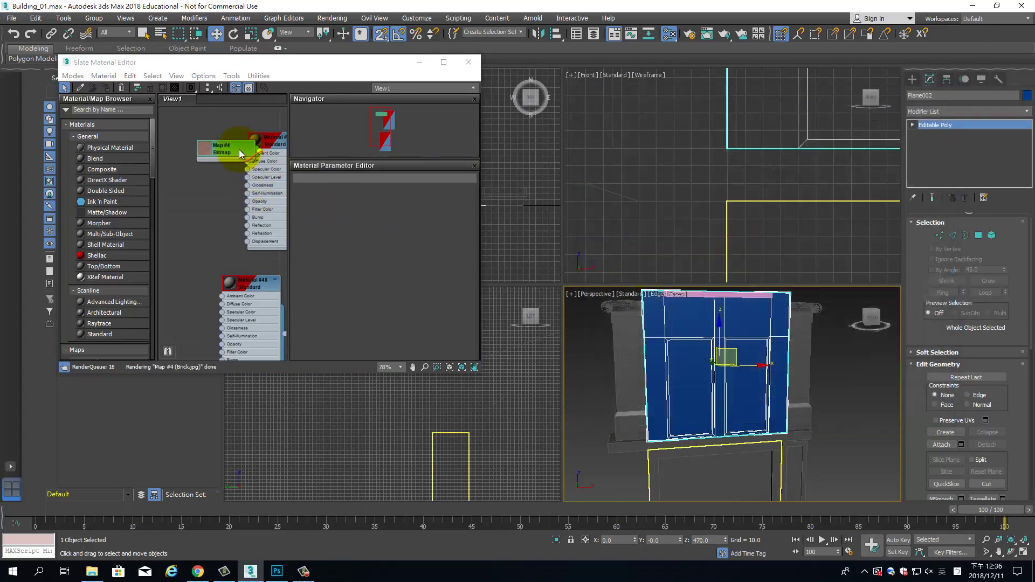
- Turn on Show Map in Viewport for Material #47 and assign it to Plane002
left_click_drag(239, 154, 171, 151)
double_click(266, 139)
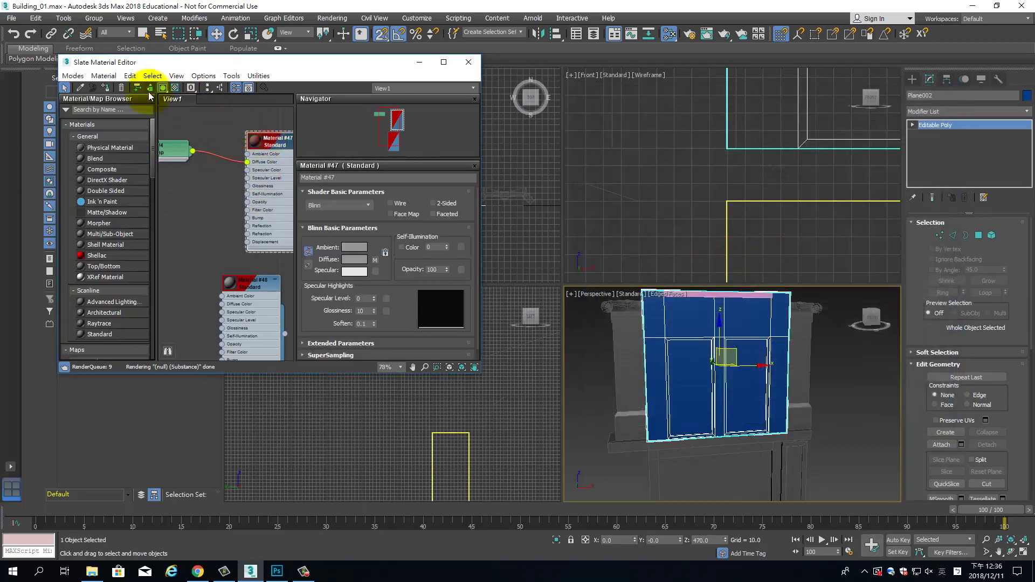
left_click(171, 88)
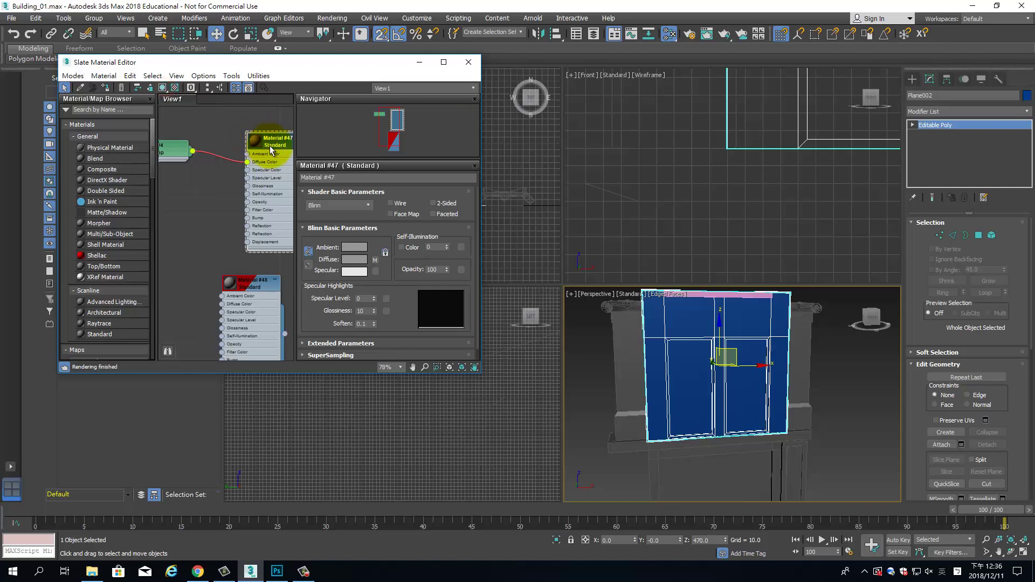
left_click(162, 88)
middle_click_drag(254, 154, 218, 146)
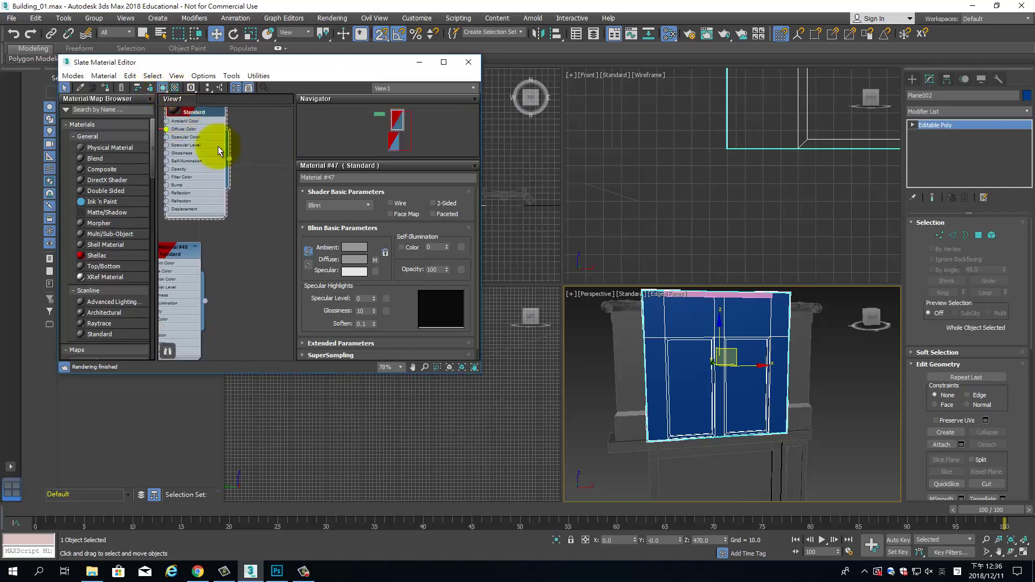
left_click_drag(229, 157, 671, 326)
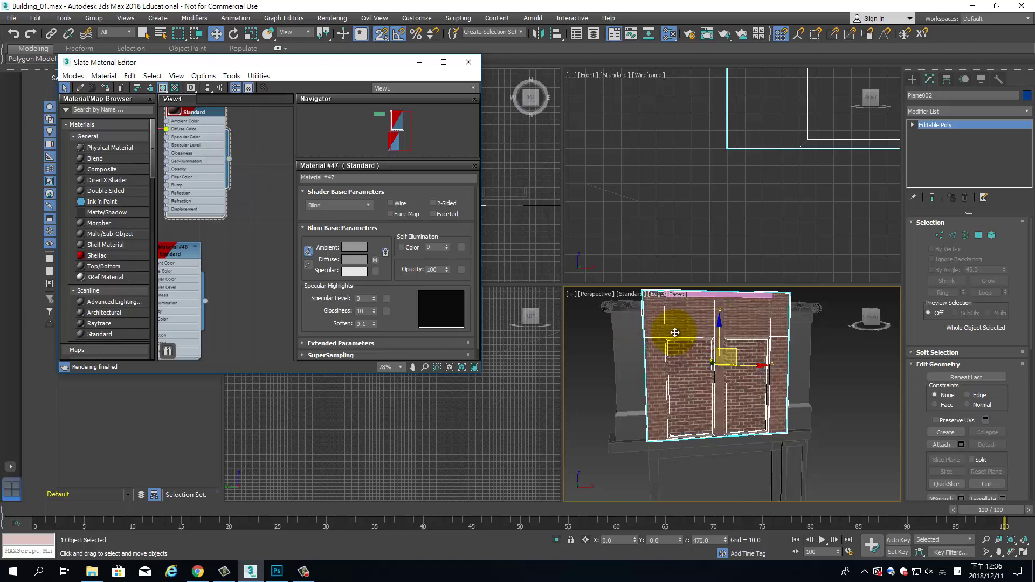
- Maximize the perspective view and add an Unwrap UVW modifier to the brick wall
scroll(739, 352, "up", 3)
key("alt+w")
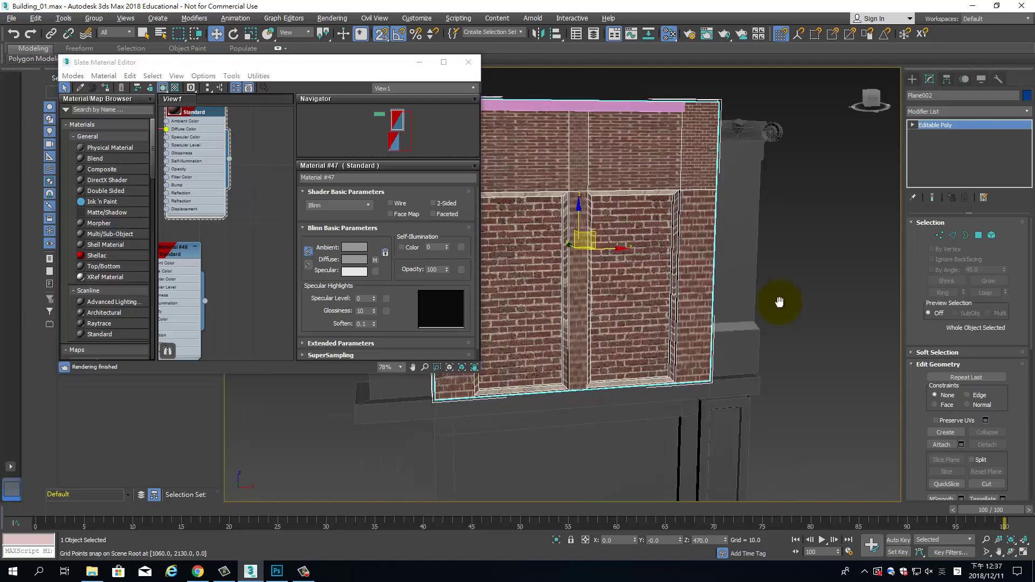
left_click(1027, 111)
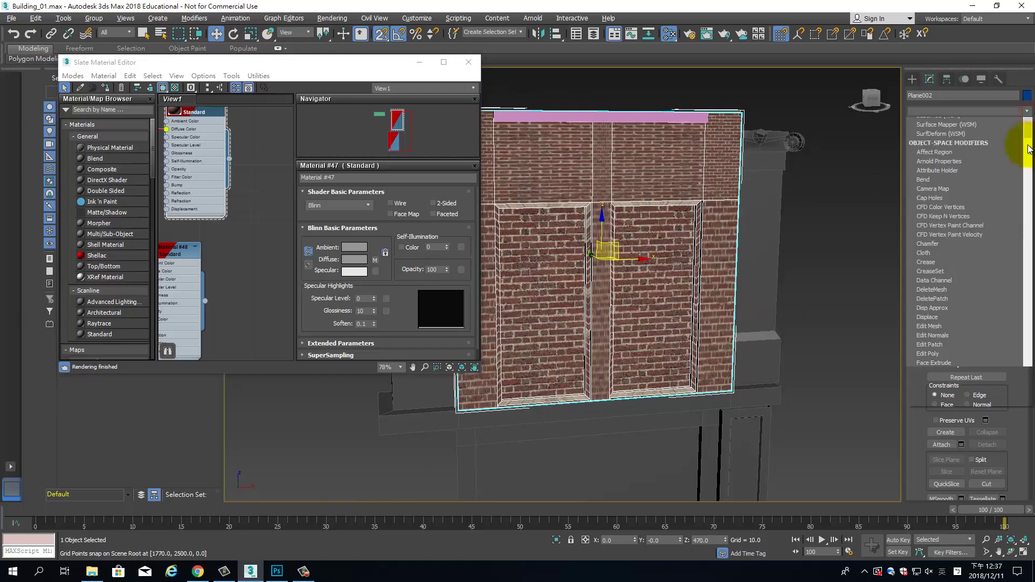
left_click_drag(1028, 134, 1029, 467)
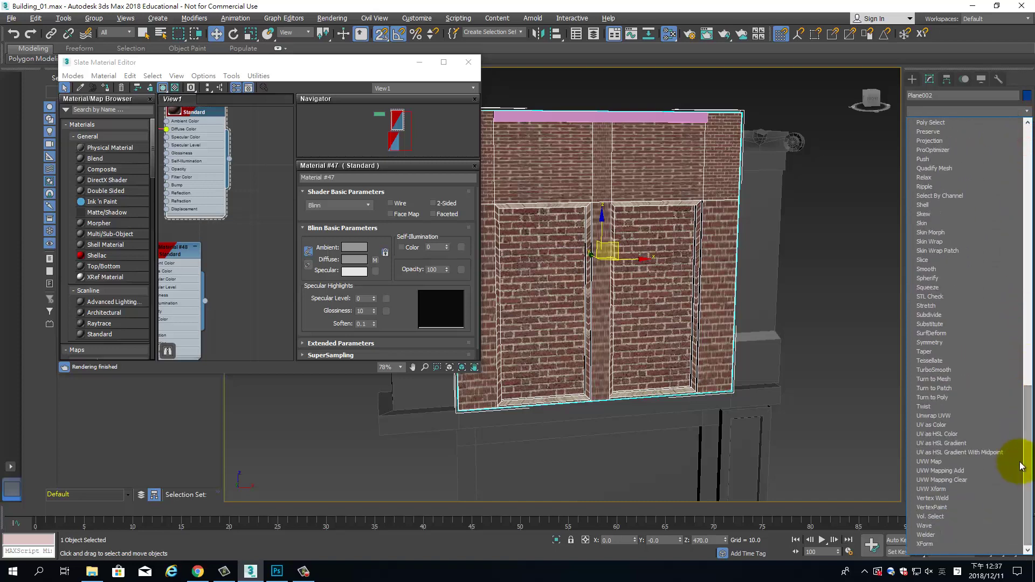
left_click(965, 419)
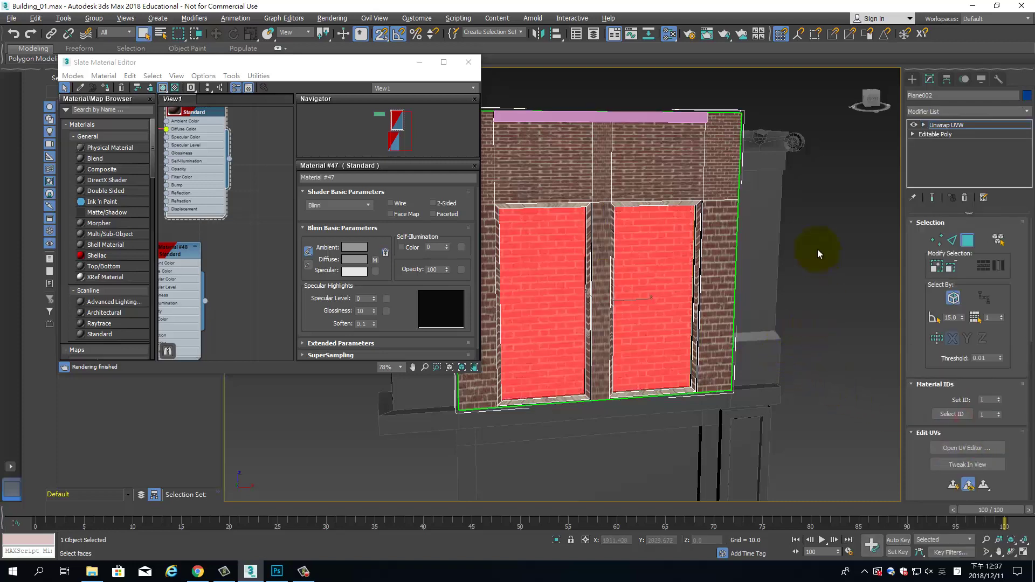
left_click(791, 99)
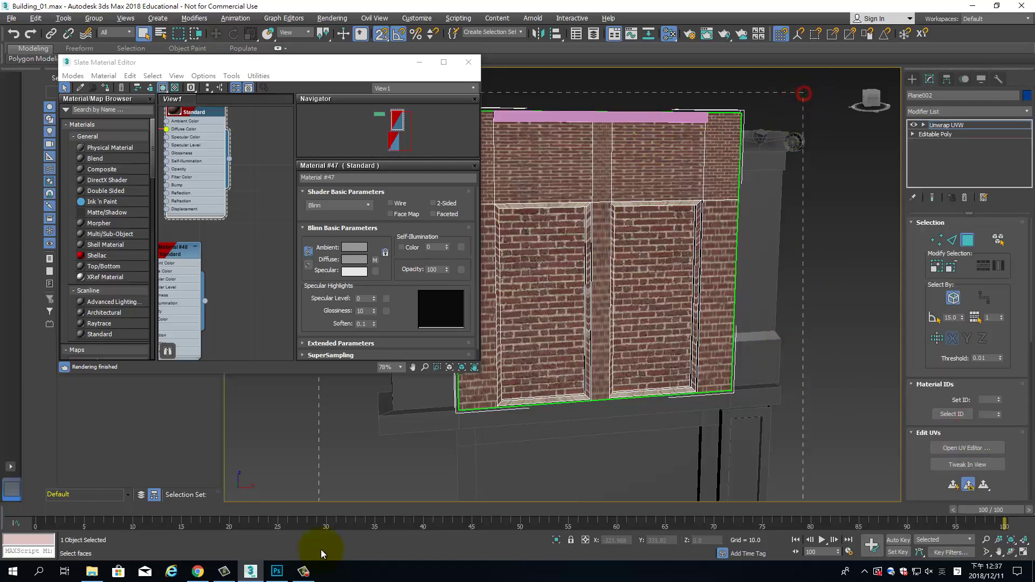
left_click(676, 378)
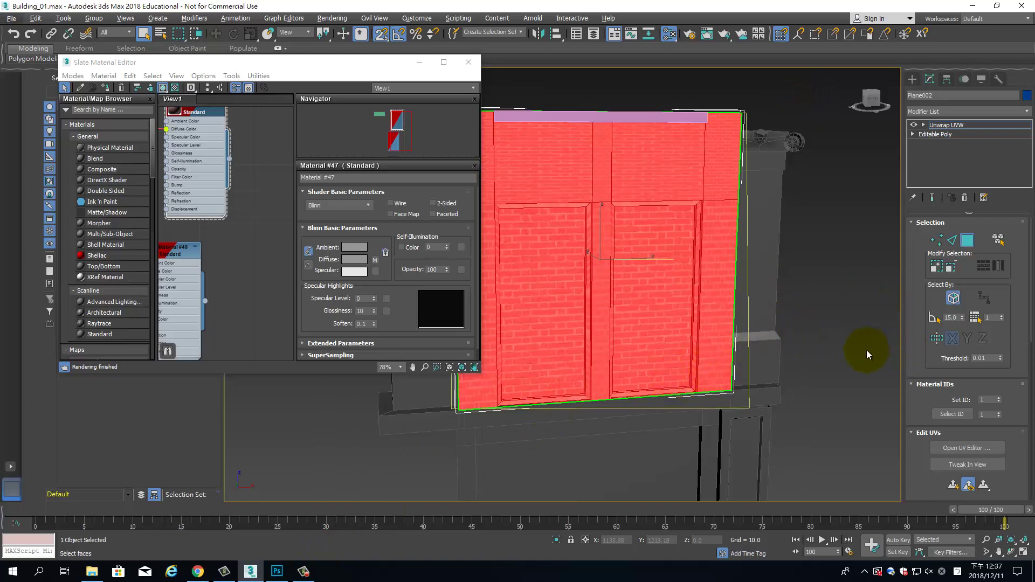
middle_click_drag(879, 348, 1011, 159, "alt")
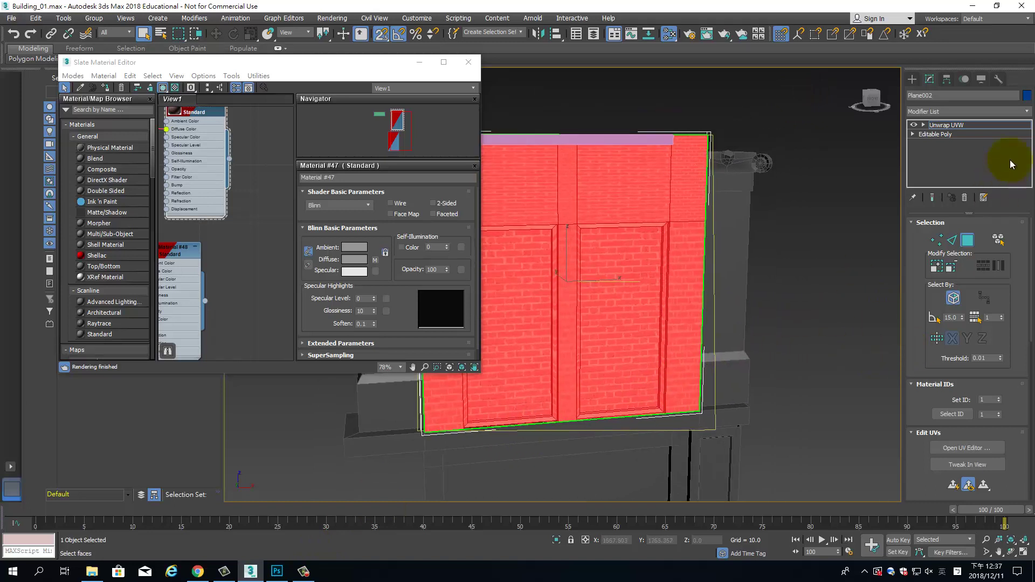
left_click(995, 125)
left_click(832, 224)
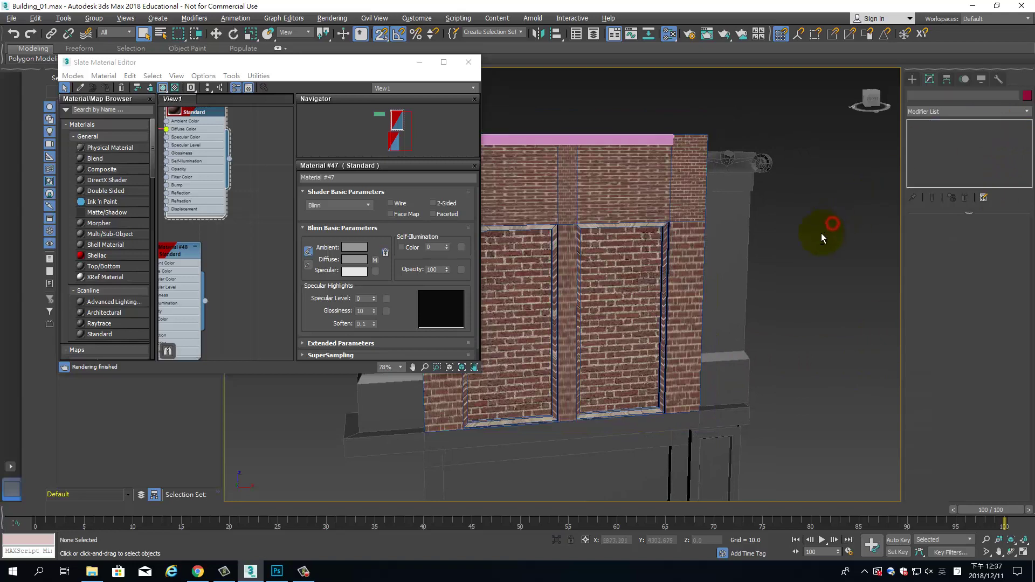
- Isolate Plane002 with Alt+Q, select all its faces, and close the material editor
left_click(673, 220)
key("alt+q")
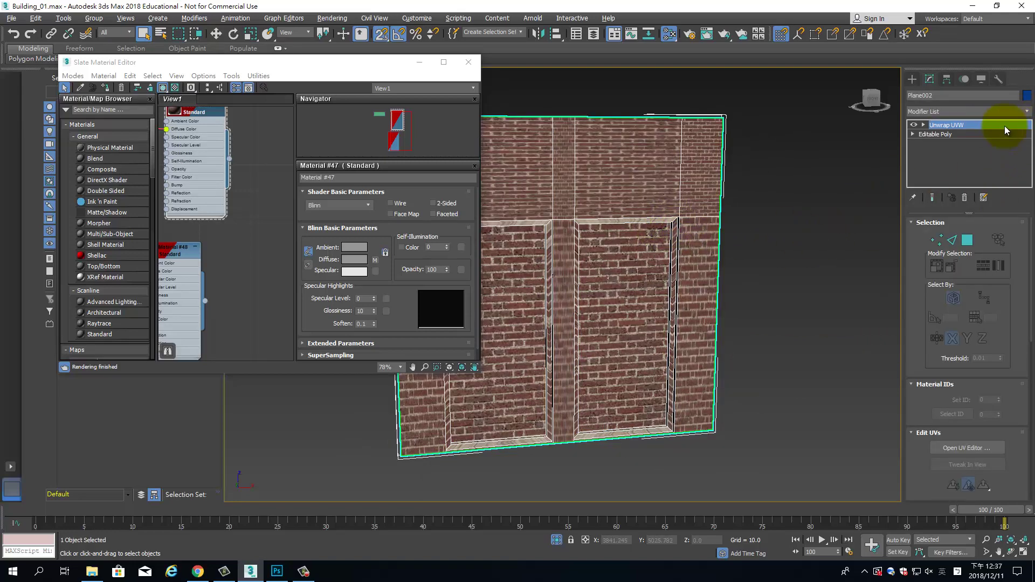
left_click(967, 239)
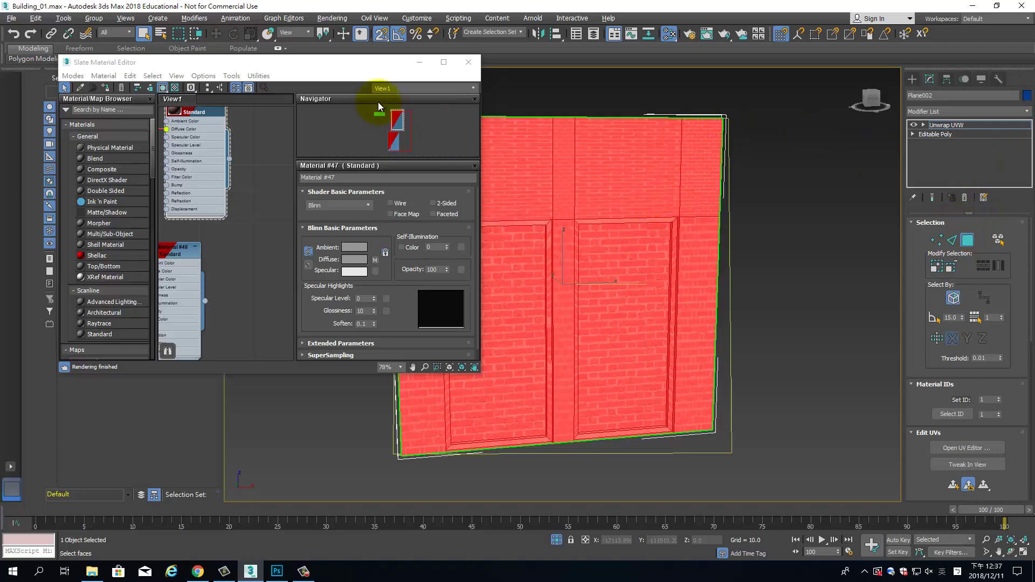
key("m")
mouse_move(654, 192)
middle_mouse_down("alt")
mouse_move(555, 191)
mouse_move(628, 167)
mouse_move(629, 203)
mouse_move(730, 231)
mouse_move(705, 250)
mouse_move(527, 227)
middle_mouse_up("alt")
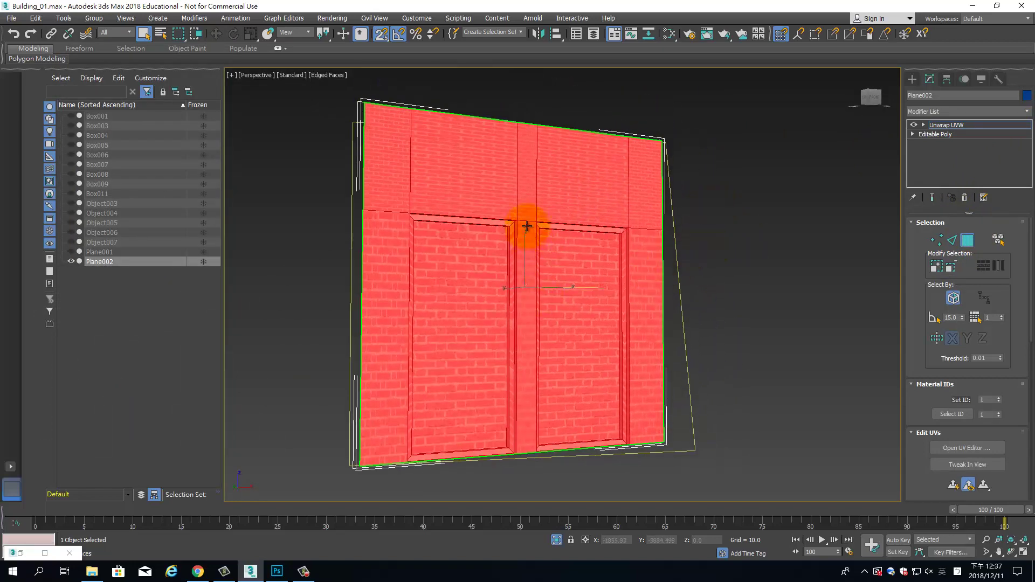
- Delete the Unwrap UVW modifier from the wall
middle_click_drag(513, 277, 526, 268, "alt")
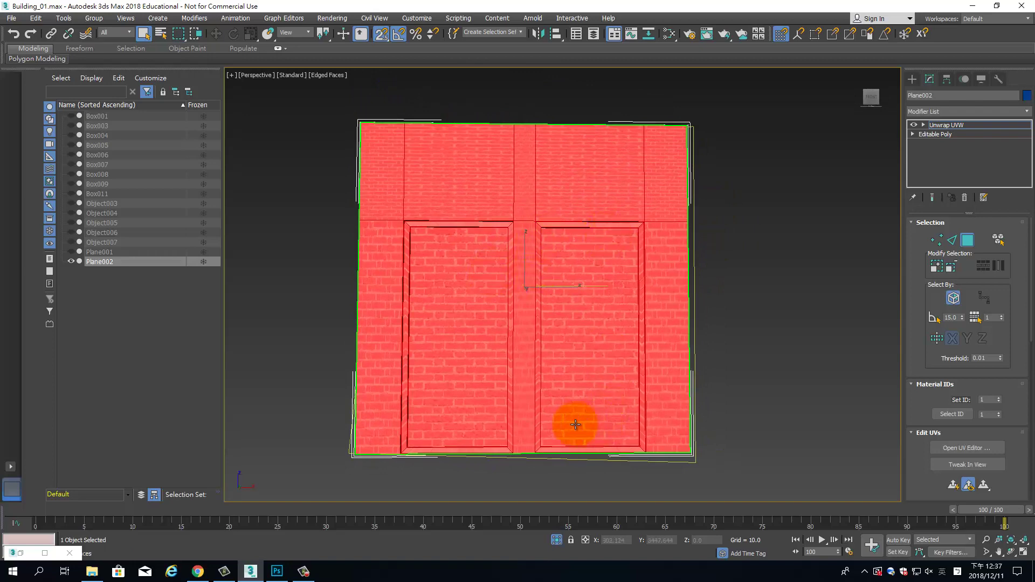
left_click(998, 125)
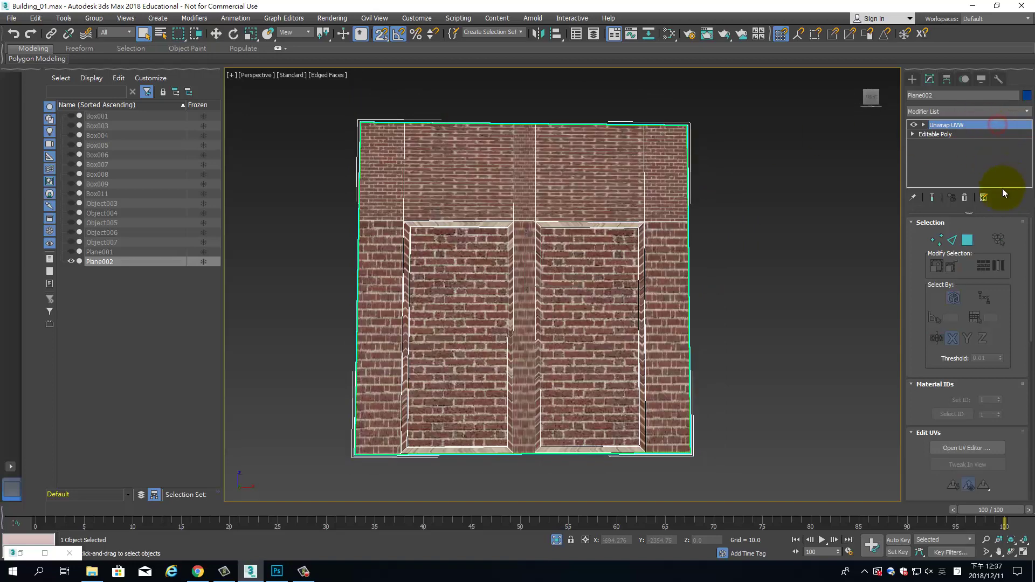
left_click(964, 199)
- Select both door panel polygons and Grow the selection twice to include the frames
left_click(992, 238)
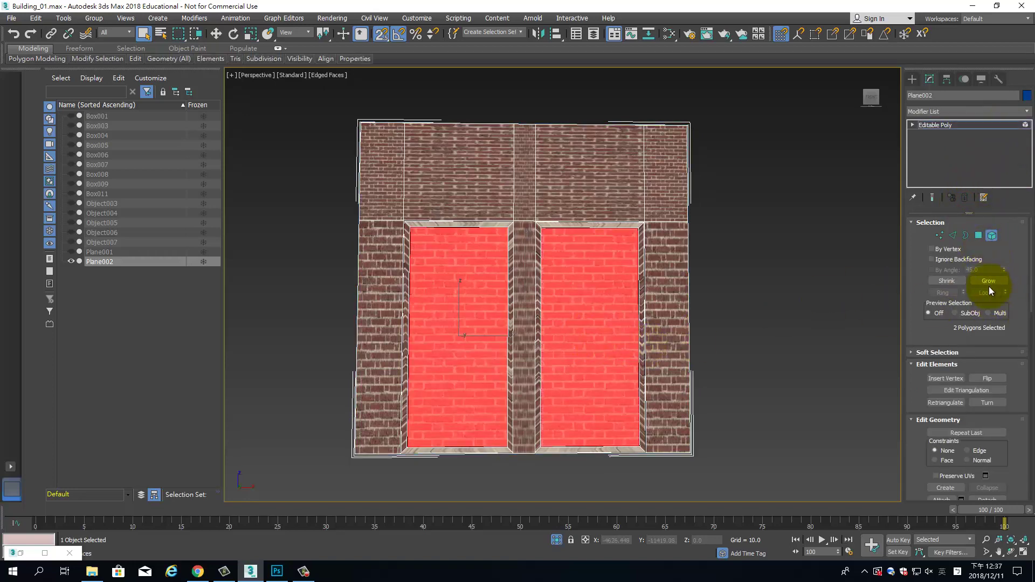
left_click(979, 236)
left_click(592, 330)
left_click(470, 333, "ctrl")
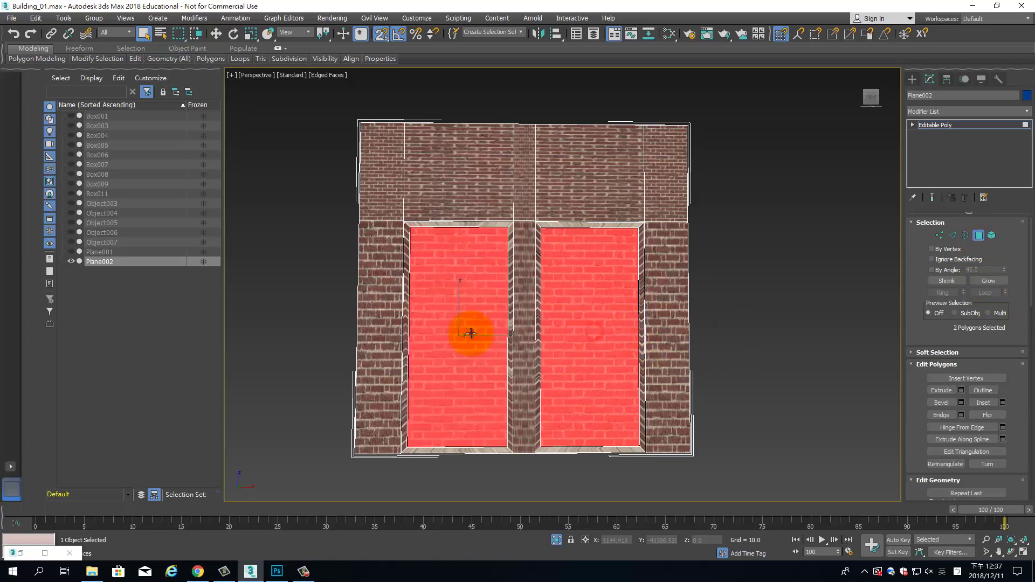
left_click(987, 281)
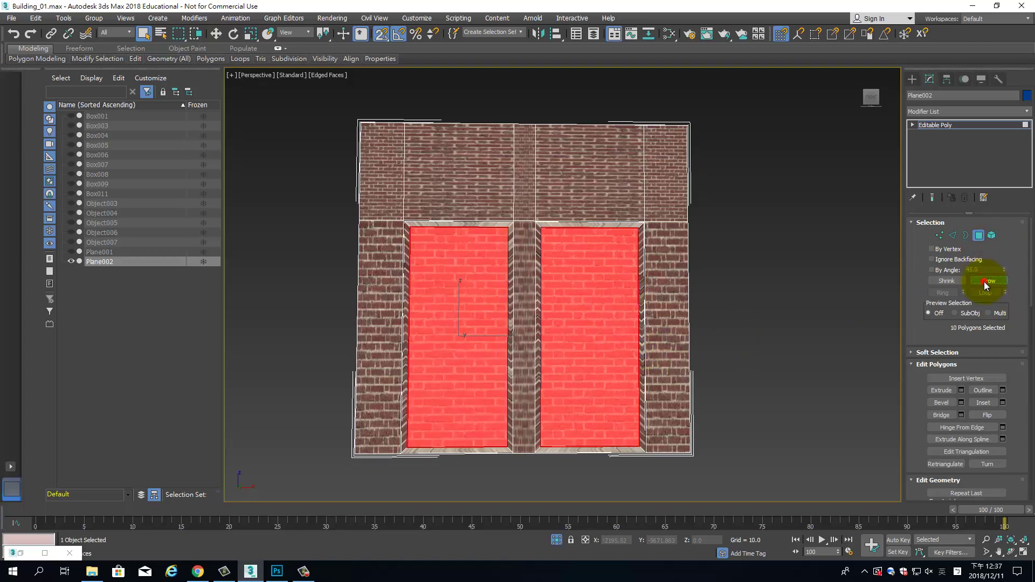
left_click(985, 282)
- Detach the selected door polygons as Object008, then reselect Plane002
mouse_move(716, 272)
middle_mouse_down("alt")
mouse_move(674, 270)
mouse_move(751, 285)
mouse_move(775, 309)
mouse_move(906, 351)
middle_mouse_up("alt")
left_click_drag(1016, 441, 1012, 296)
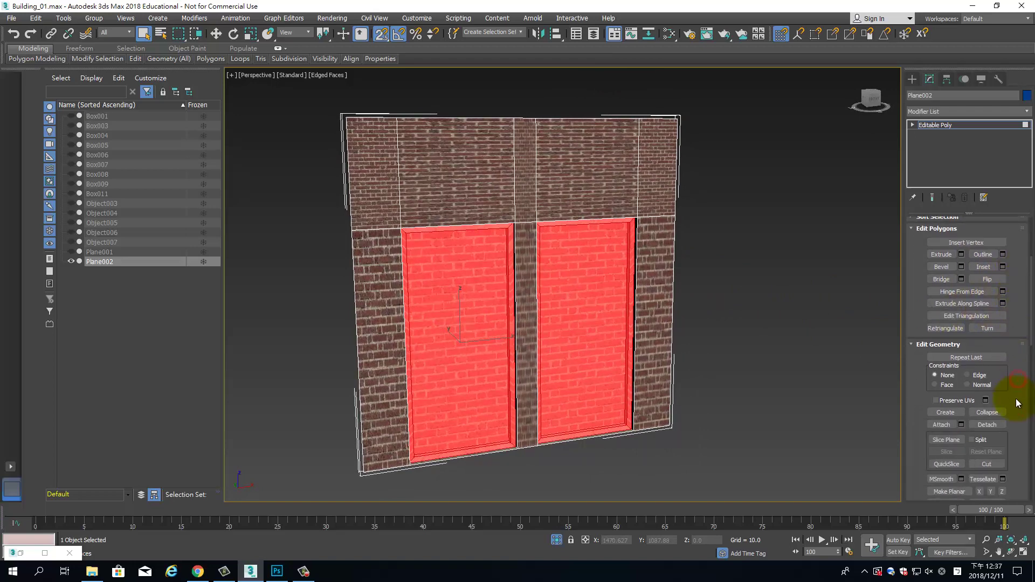
left_click_drag(1018, 403, 1016, 392)
left_click(987, 415)
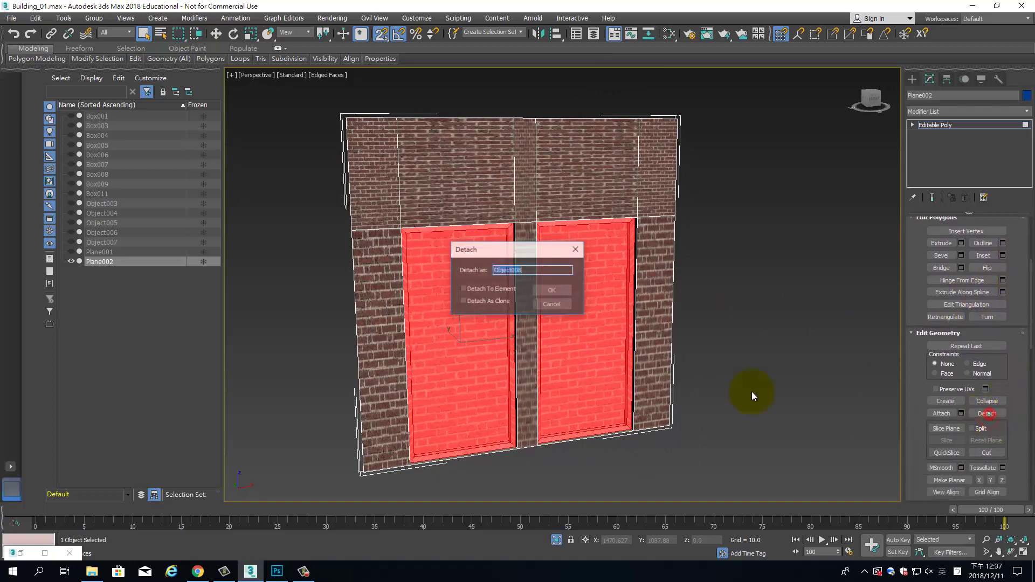
left_click(567, 293)
left_click(982, 124)
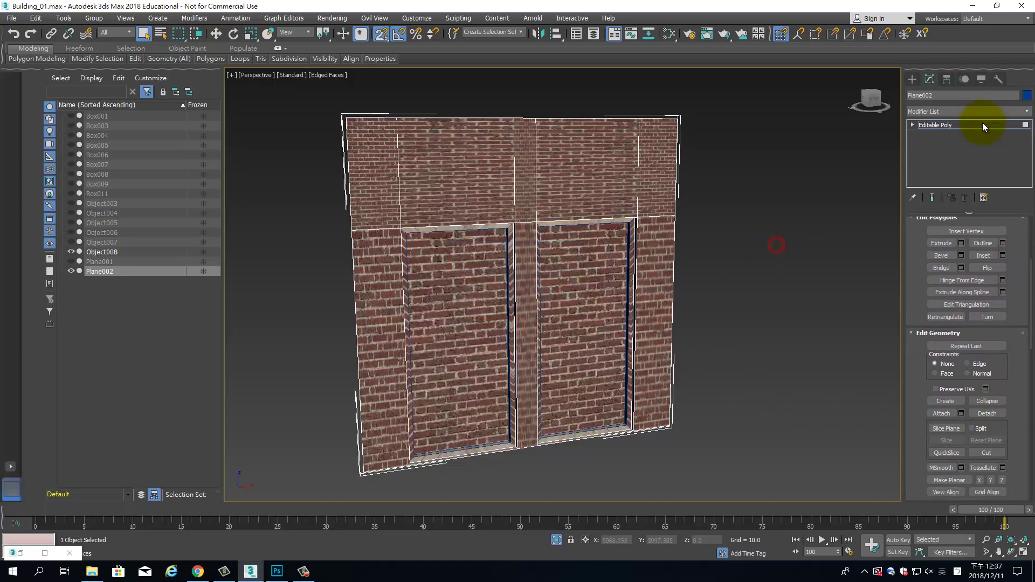
left_click(723, 246)
left_click(566, 197)
- Add an Unwrap UVW modifier to the wall Plane002 and open its UV editor
left_click(540, 244)
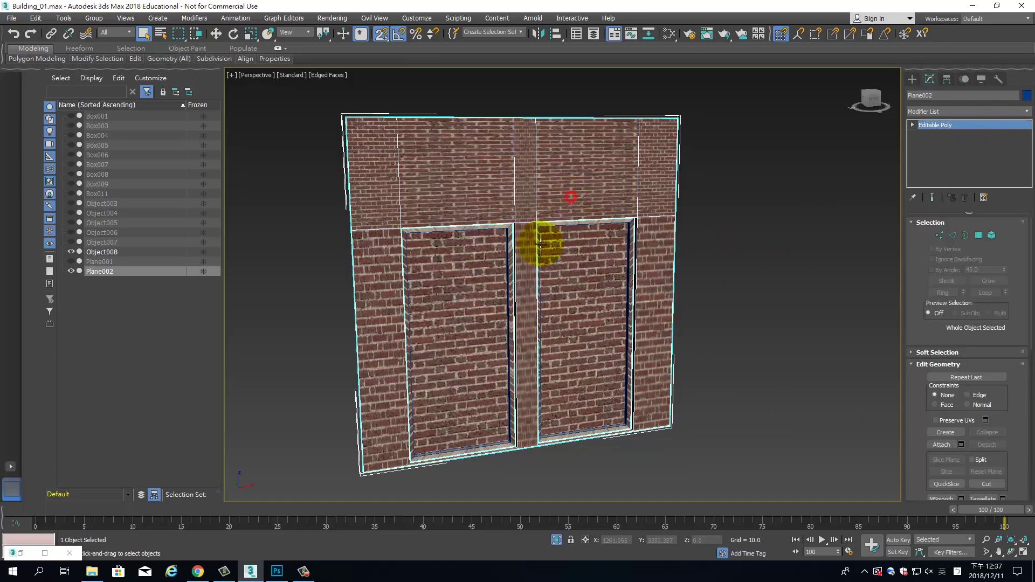
left_click(1026, 112)
scroll(1017, 342, "down", 15)
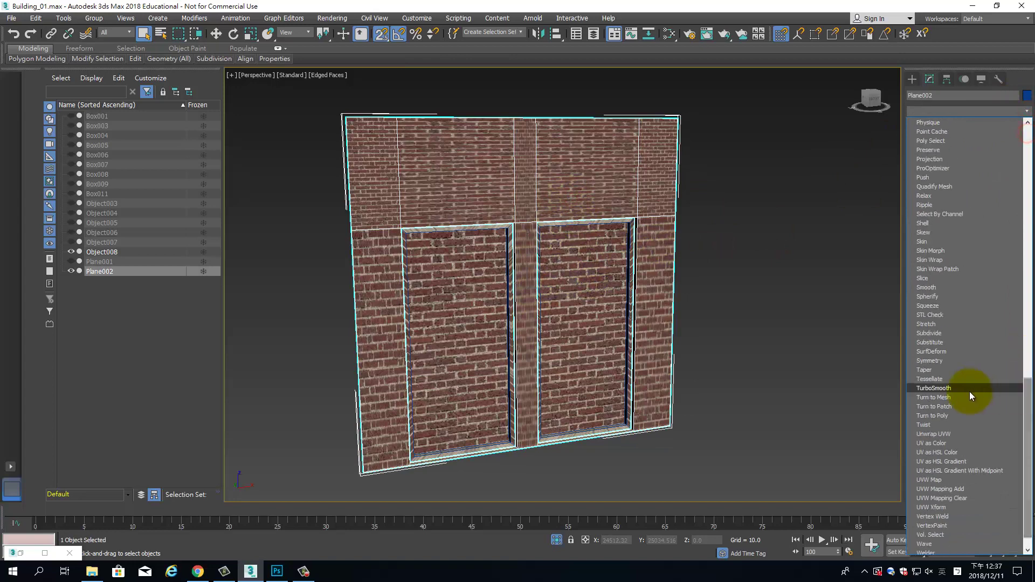
left_click(963, 433)
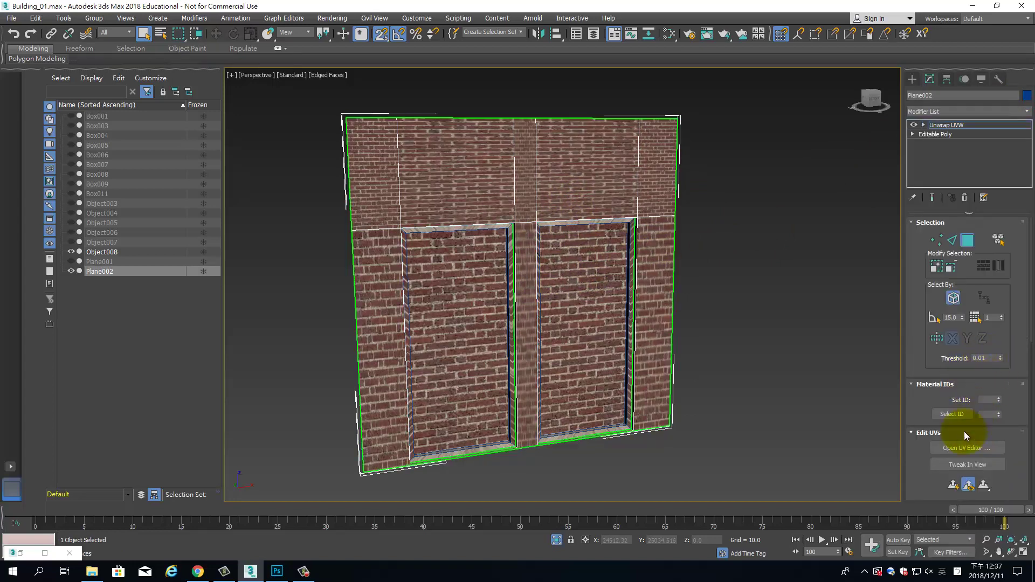
left_click(969, 448)
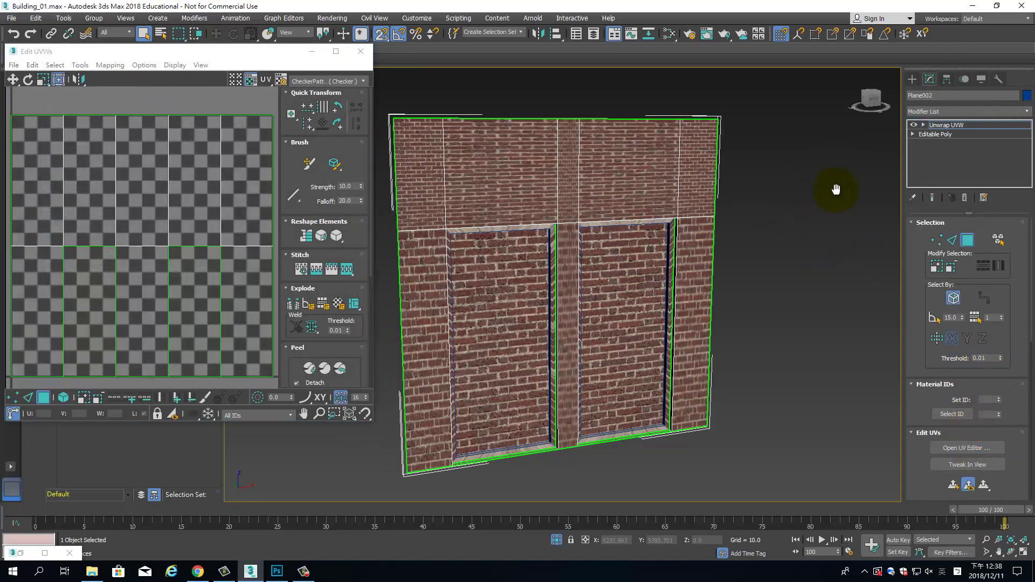
- Select all of the wall's faces and apply Flatten Mapping with default settings
key("ctrl+a")
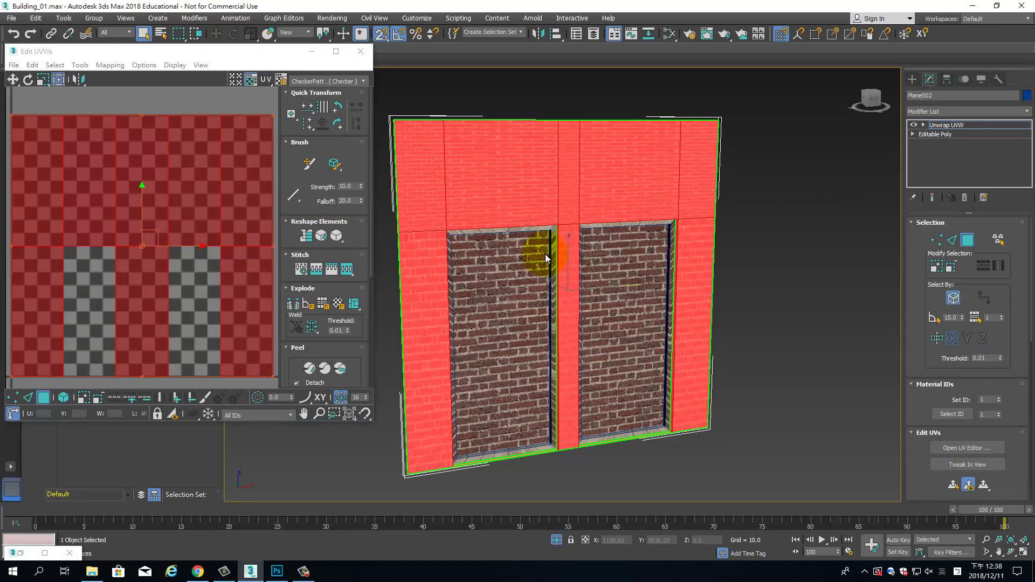
left_click(127, 63)
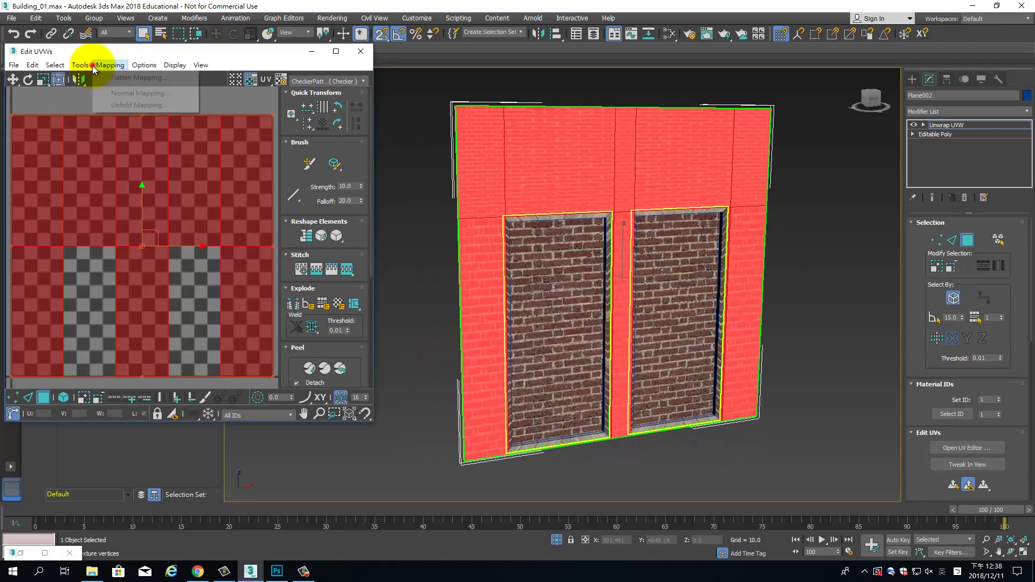
left_click(127, 78)
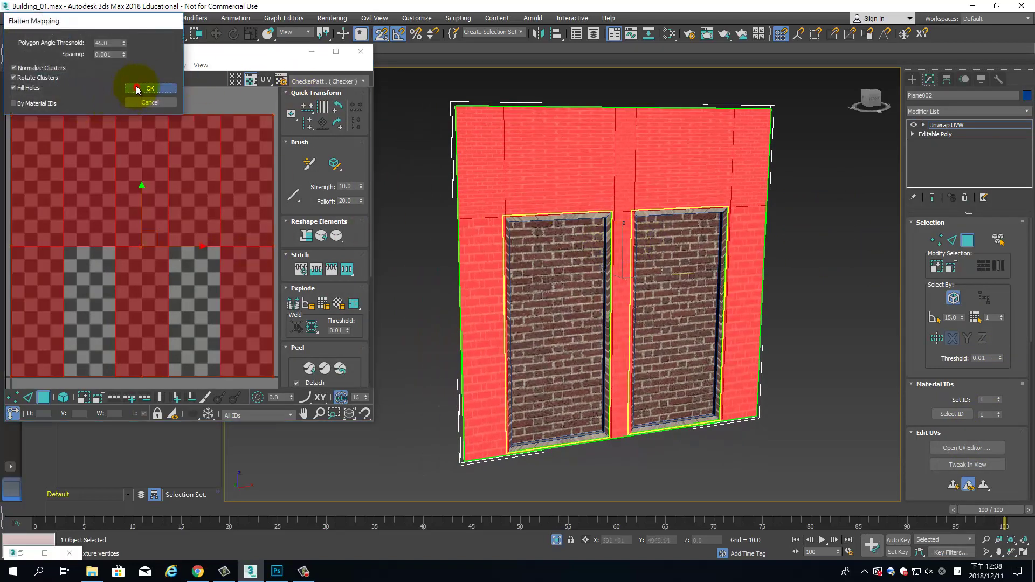
left_click(137, 89)
- Show Map #4 (Brick.jpg) as the UV editor background behind the flattened UVs
left_click(361, 81)
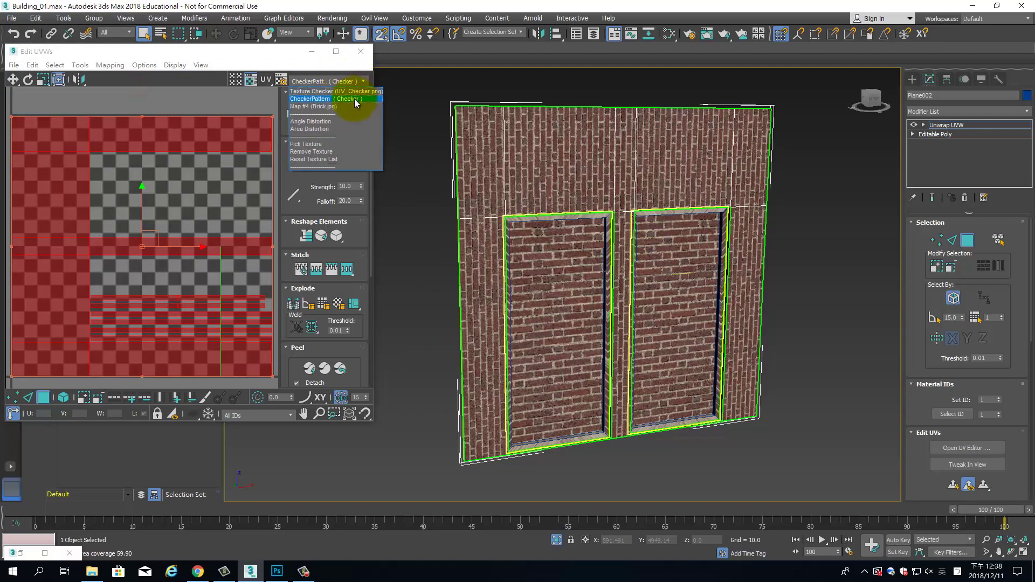
left_click(353, 106)
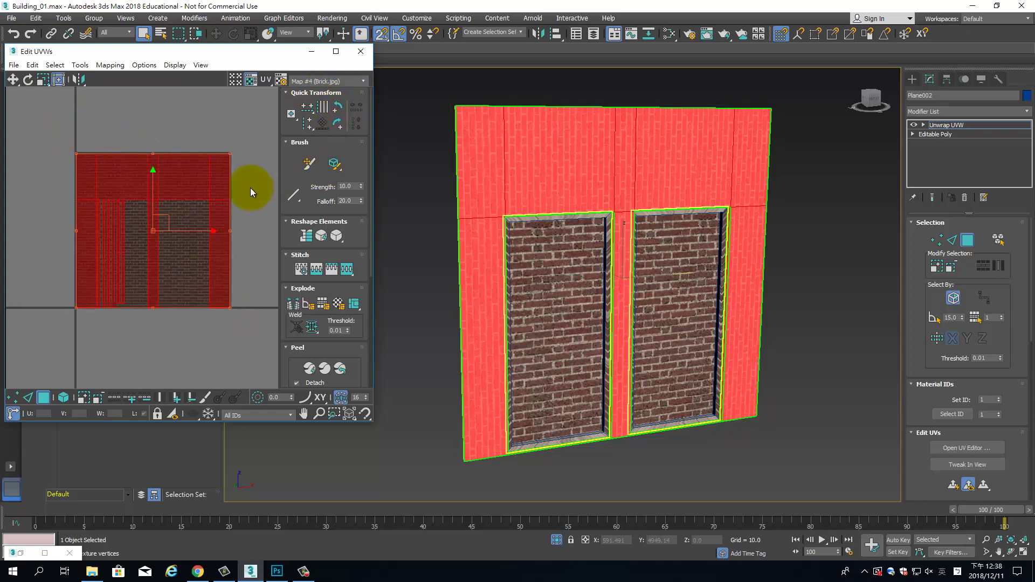
scroll(250, 150, "up", 4)
scroll(250, 150, "up", 2)
scroll(238, 153, "up", 2)
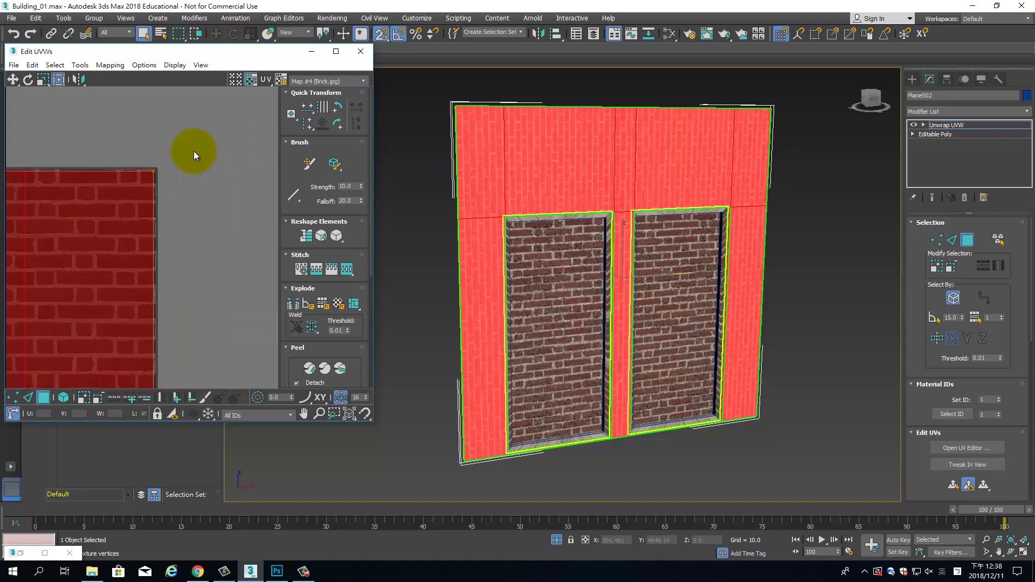
scroll(197, 155, "up", 1)
scroll(201, 139, "up", 1)
scroll(232, 131, "down", 4)
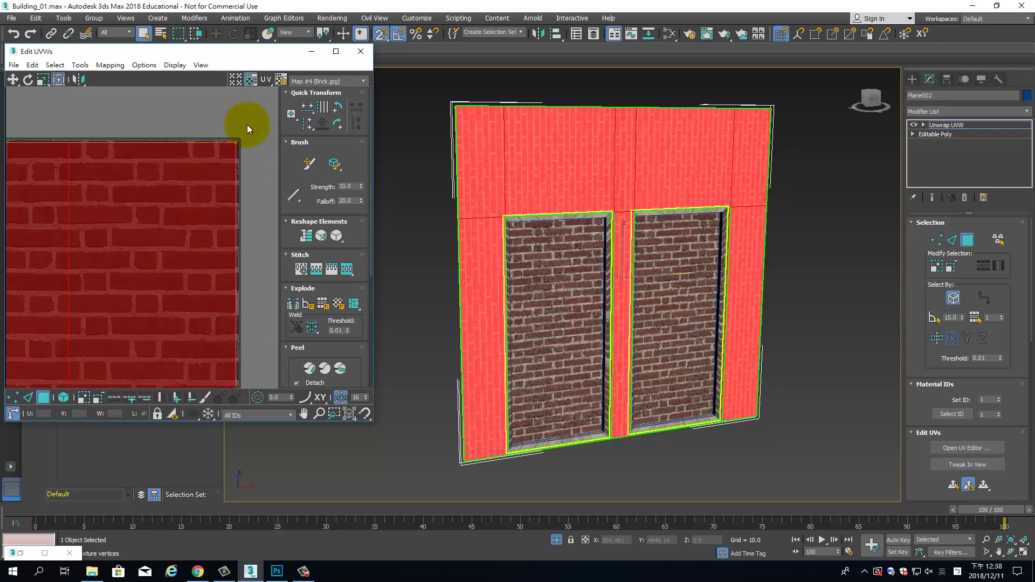
scroll(247, 125, "down", 1)
scroll(208, 124, "down", 2)
scroll(254, 149, "down", 2)
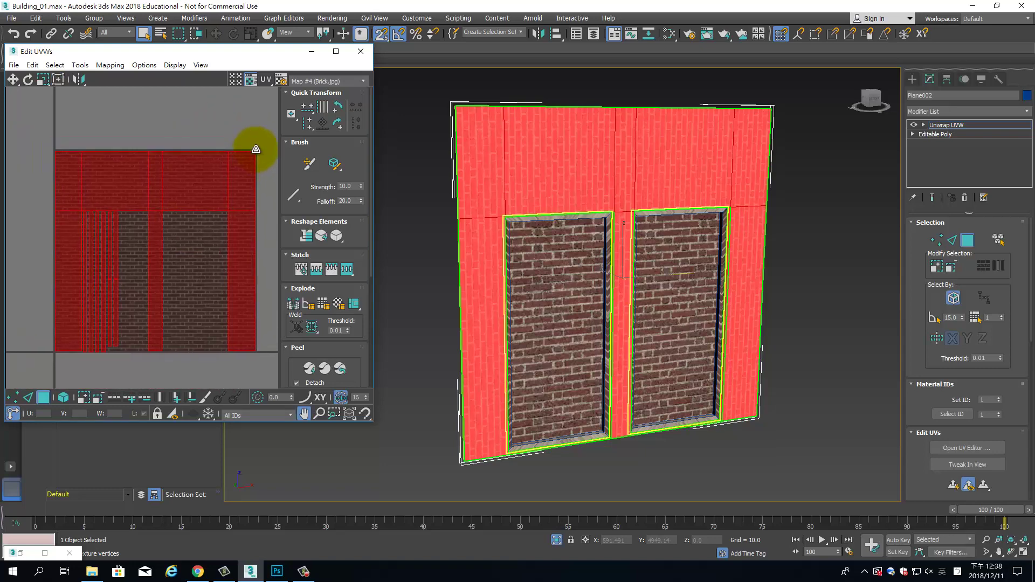
- Box-select the top brick strip and the left, middle and right UV columns
left_click_drag(51, 116, 274, 174)
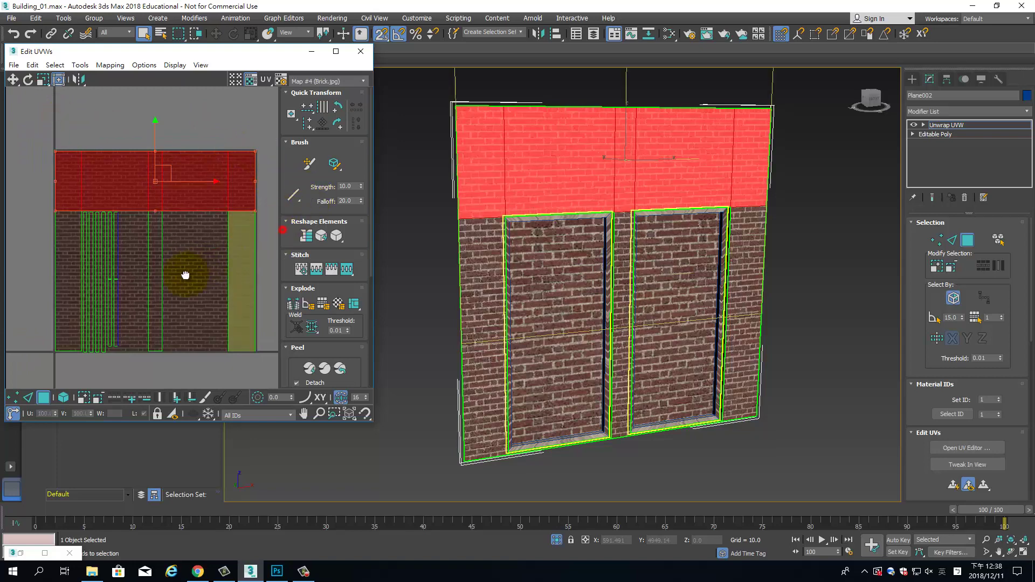
left_click_drag(266, 320, 273, 319, "ctrl")
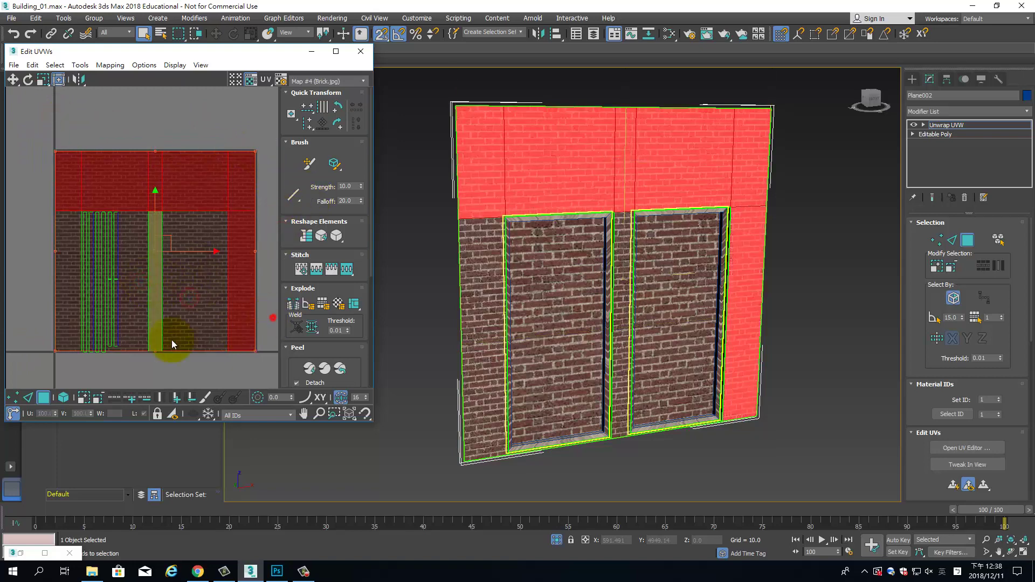
left_click_drag(23, 320, 61, 352, "ctrl")
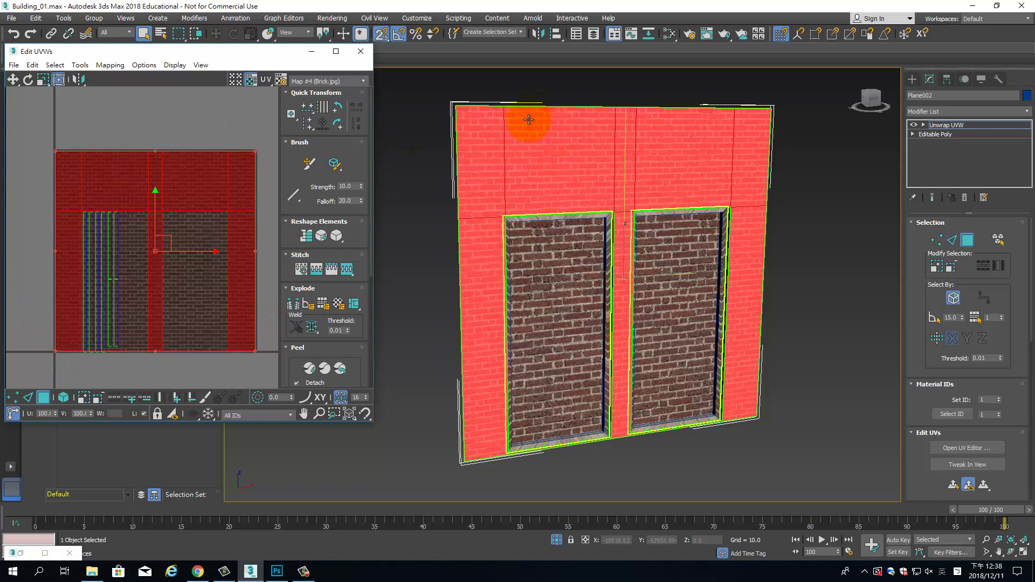
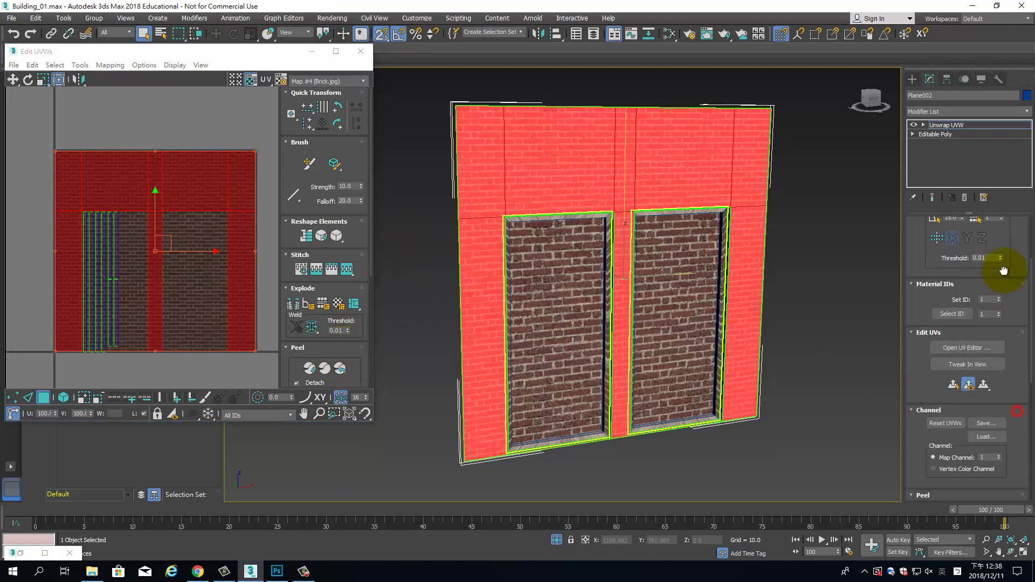
- Apply a Quick Planar Map to the selected red wall face in Unwrap UVW
left_click_drag(1019, 418, 1003, 277)
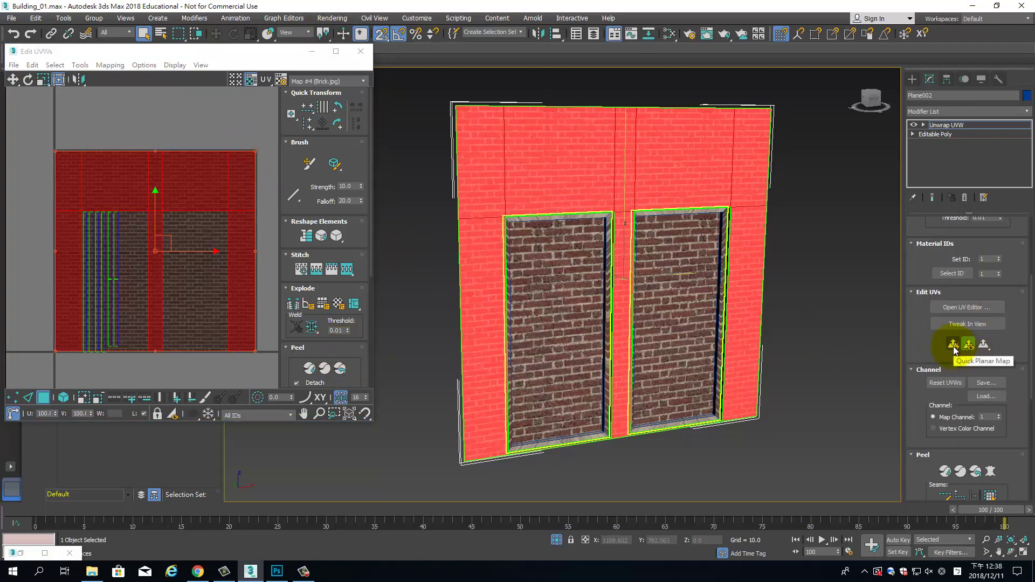
left_click(953, 349)
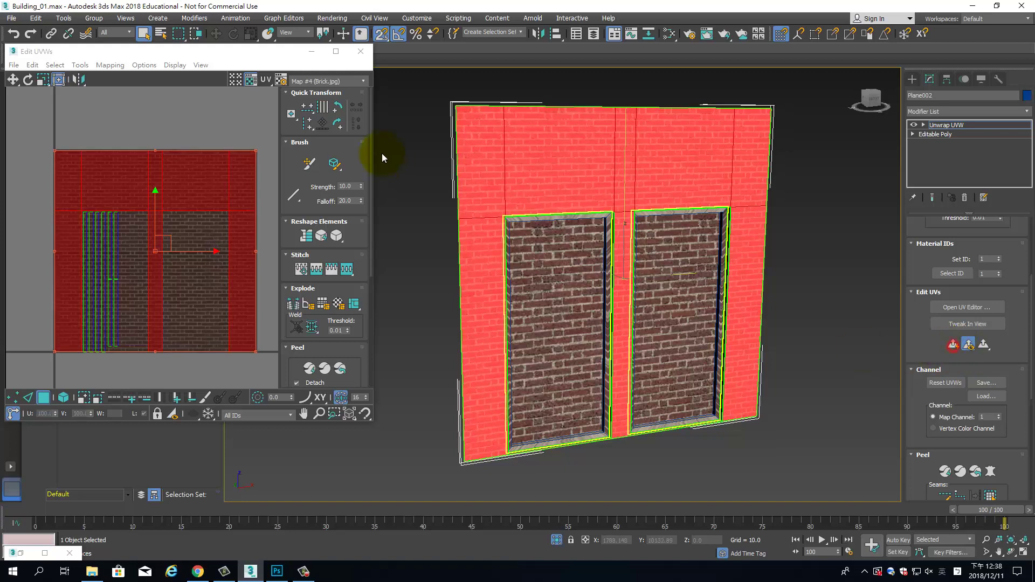
scroll(582, 120, "up", 3)
scroll(588, 189, "up", 5)
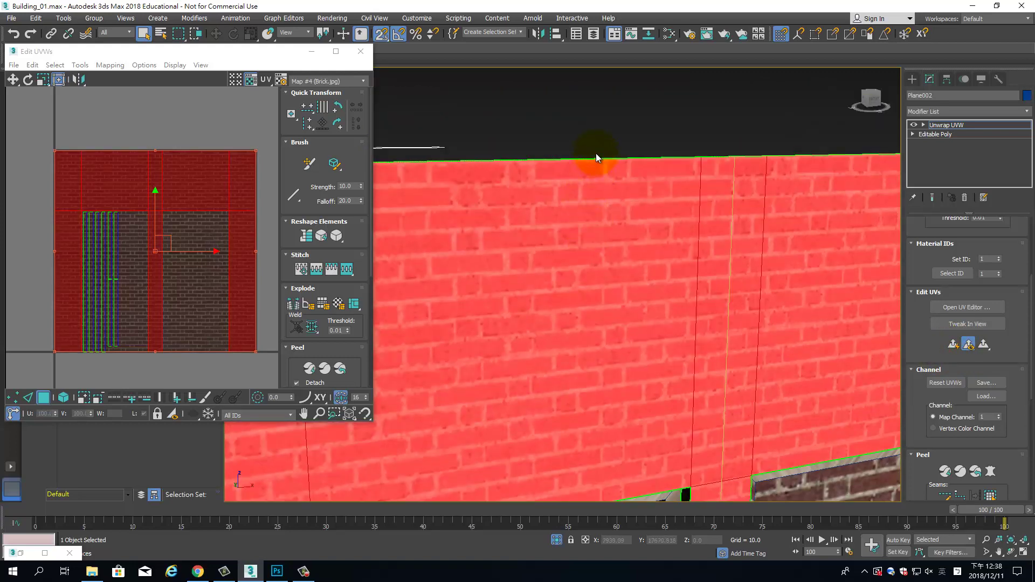
scroll(596, 153, "down", 5)
scroll(604, 429, "up", 6)
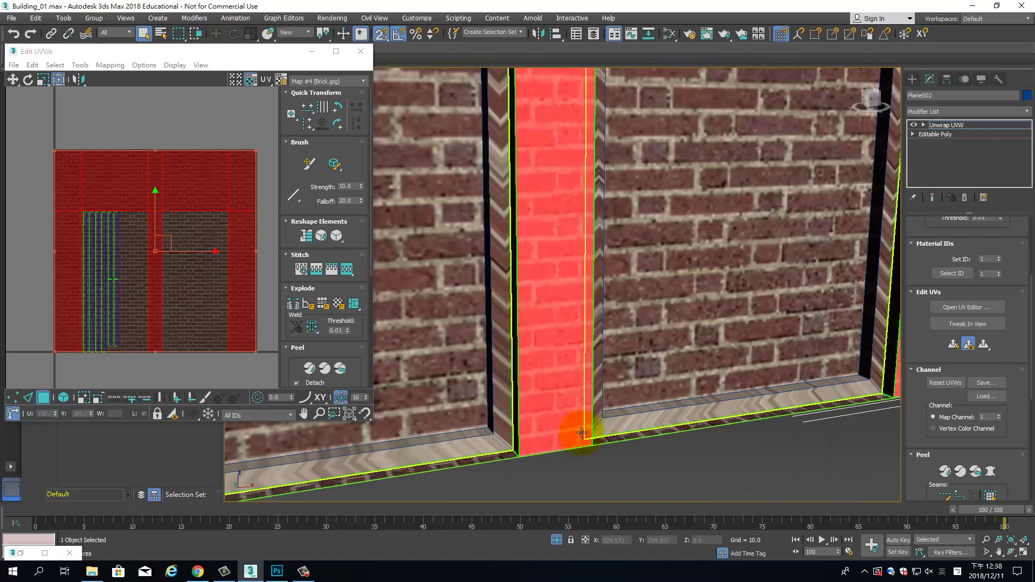
scroll(555, 240, "down", 3)
scroll(592, 289, "down", 2)
scroll(635, 286, "down", 2)
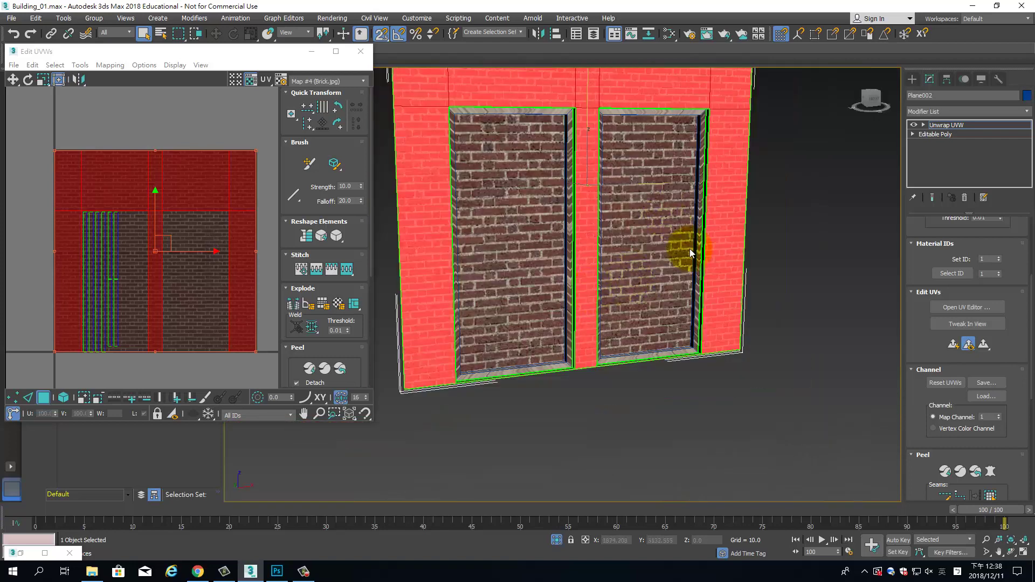
- Select the narrow jamb strip beside the door and orbit and zoom to inspect it
mouse_move(786, 247)
middle_mouse_down("alt")
mouse_move(804, 242)
mouse_move(755, 225)
middle_mouse_up("alt")
scroll(751, 273, "up", 5)
left_click(536, 268)
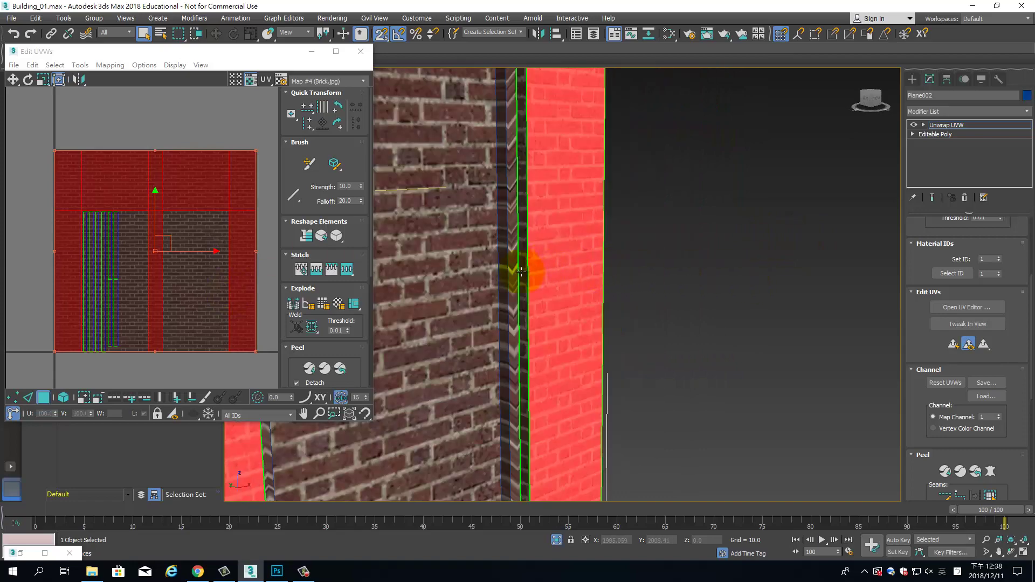
left_click(521, 272)
mouse_move(520, 272)
middle_mouse_down("alt")
mouse_move(720, 240)
mouse_move(672, 251)
middle_mouse_up("alt")
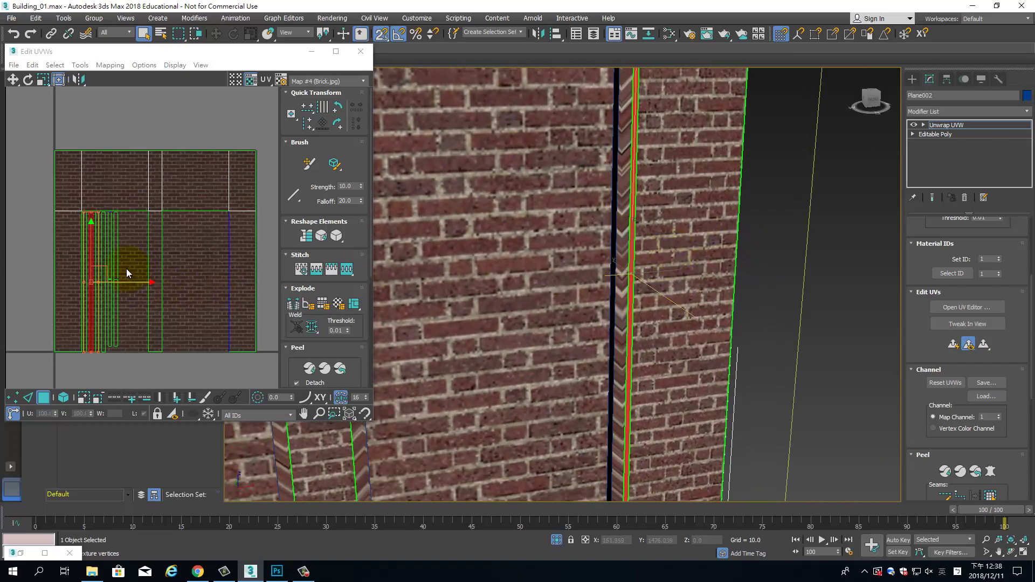
mouse_move(628, 231)
middle_mouse_down("alt")
mouse_move(573, 316)
mouse_move(626, 295)
mouse_move(573, 308)
mouse_move(591, 294)
middle_mouse_up("alt")
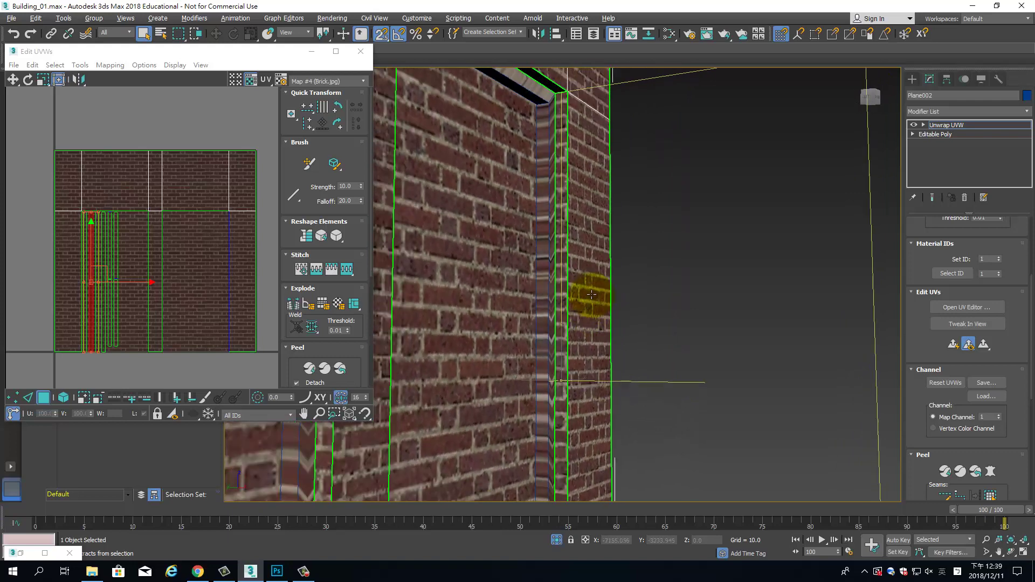
scroll(591, 295, "up", 2)
scroll(592, 294, "up", 2)
scroll(592, 294, "up", 2)
scroll(591, 291, "up", 2)
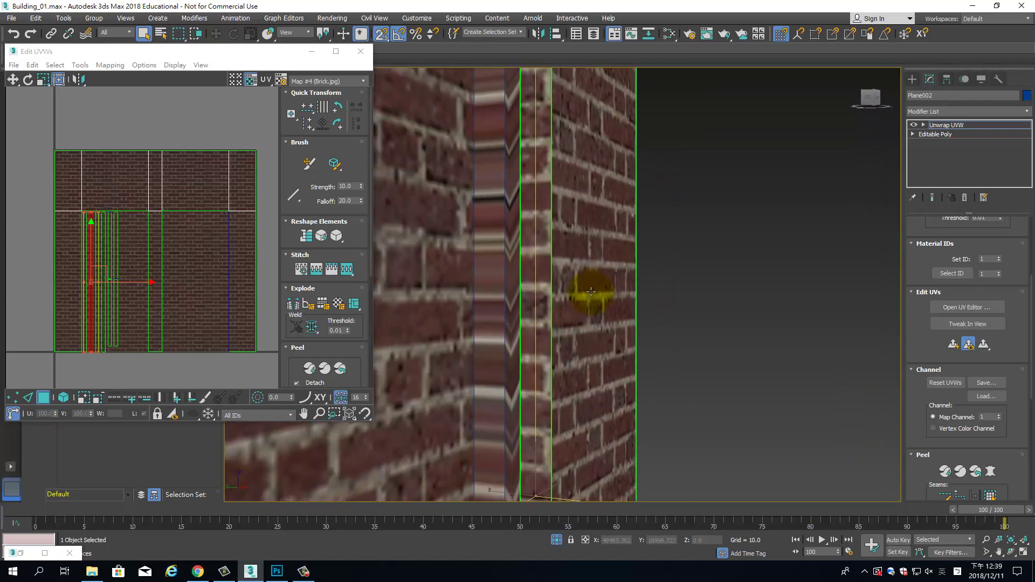
mouse_move(130, 52)
left_mouse_down()
mouse_move(153, 155)
mouse_move(133, 139)
left_mouse_up()
- Set viewport texture display resolution to 2048 for baked maps, texture maps and background
left_click(232, 74)
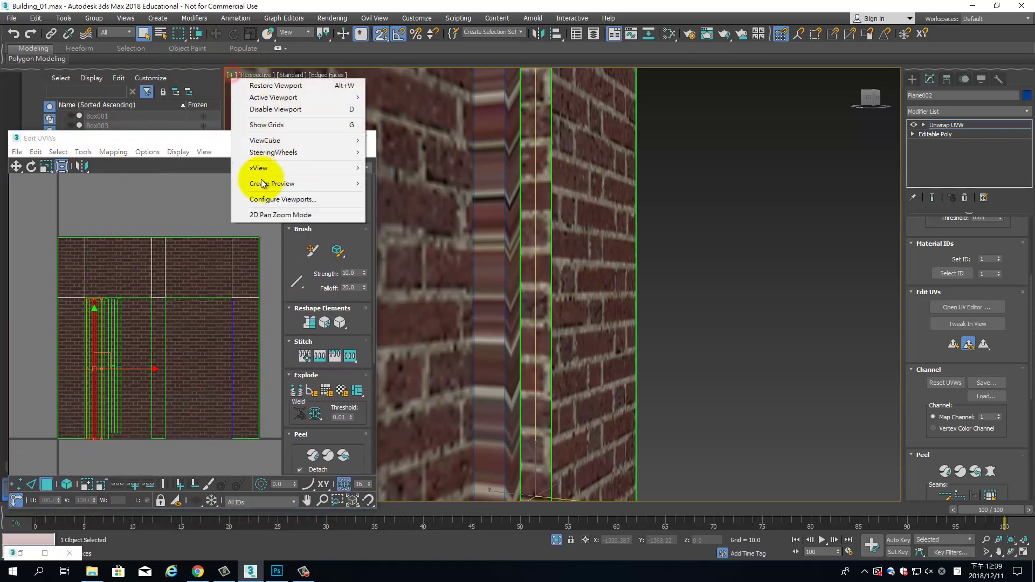
left_click(268, 200)
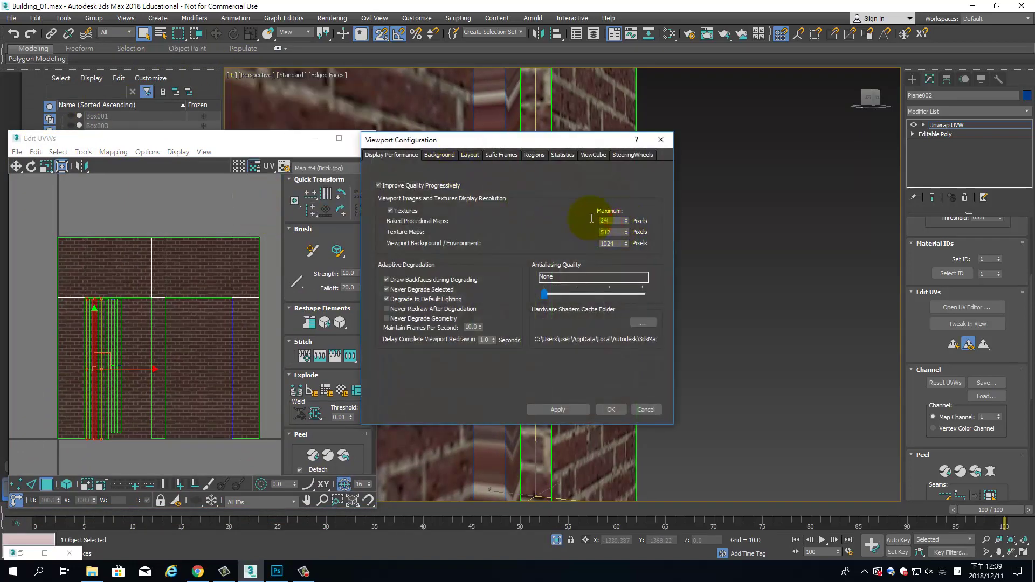
key("BackSpace")
type("8")
left_click_drag(617, 244, 583, 243)
left_click(614, 408)
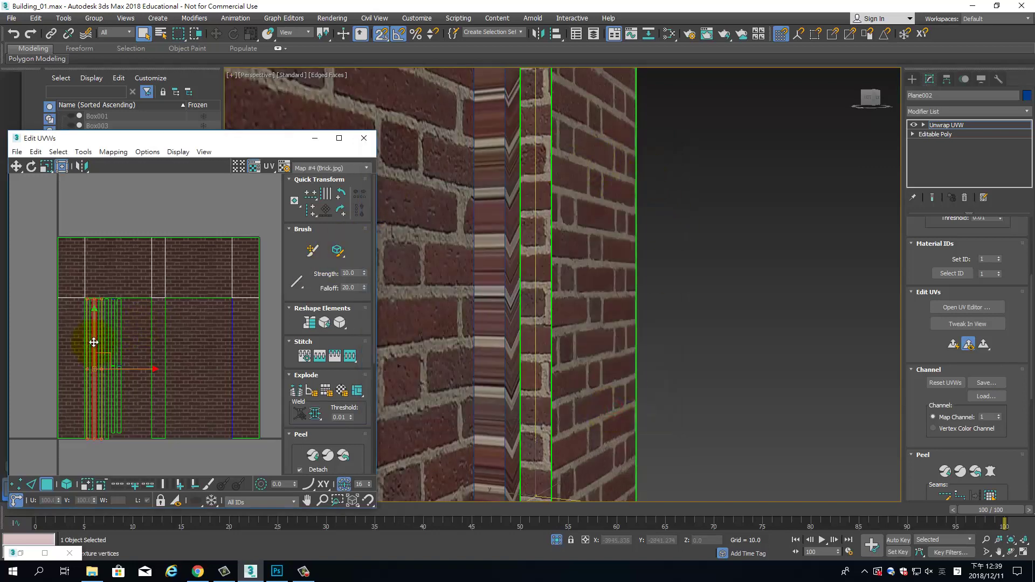
- Nudge the jamb strip's UVs upward and orbit to check the brick wall corner
left_click_drag(92, 342, 92, 342)
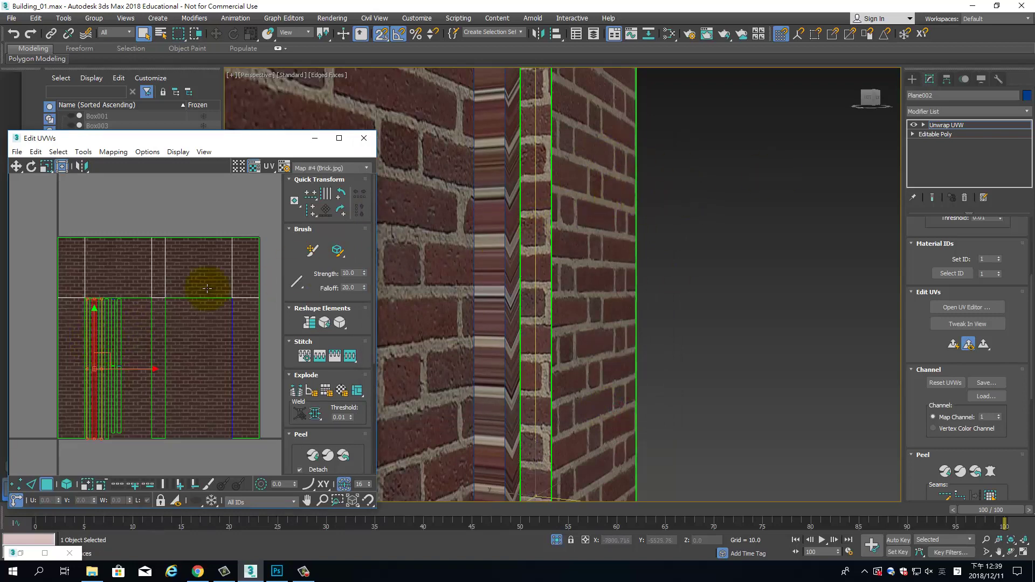
scroll(839, 261, "up", 3)
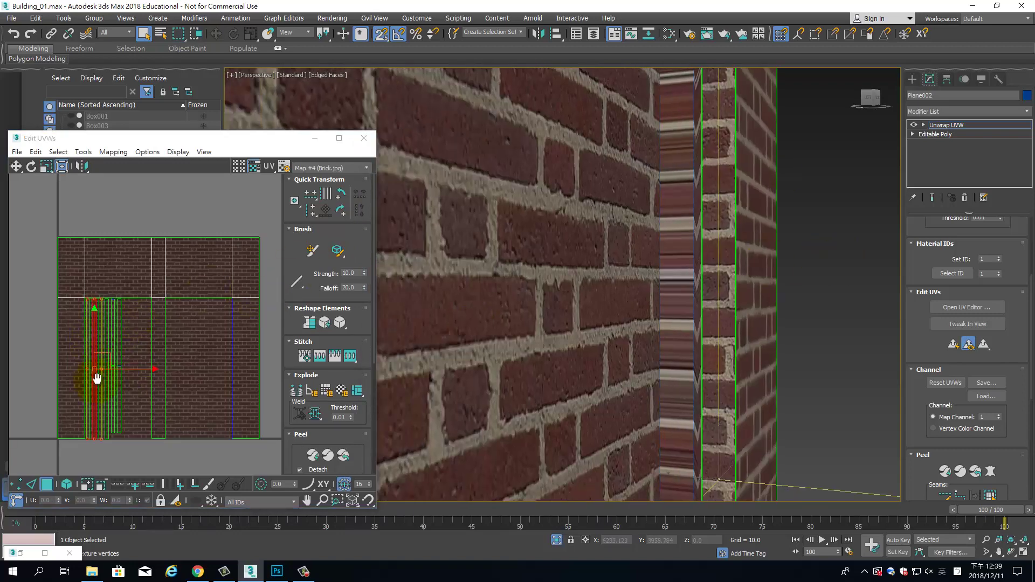
scroll(97, 379, "up", 2)
scroll(151, 378, "up", 1)
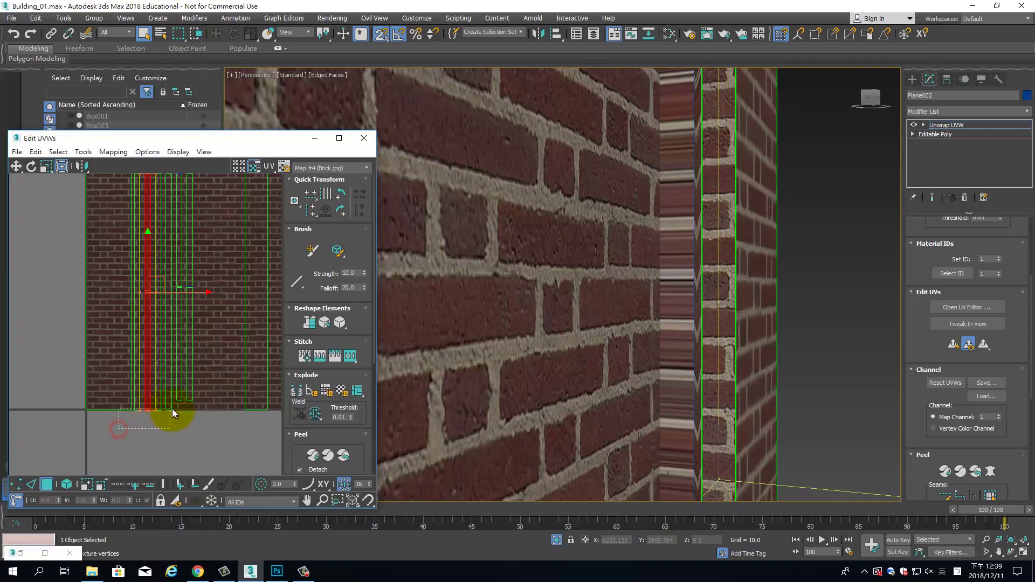
mouse_move(173, 410)
left_mouse_down()
mouse_move(136, 426)
mouse_move(171, 403)
left_mouse_up()
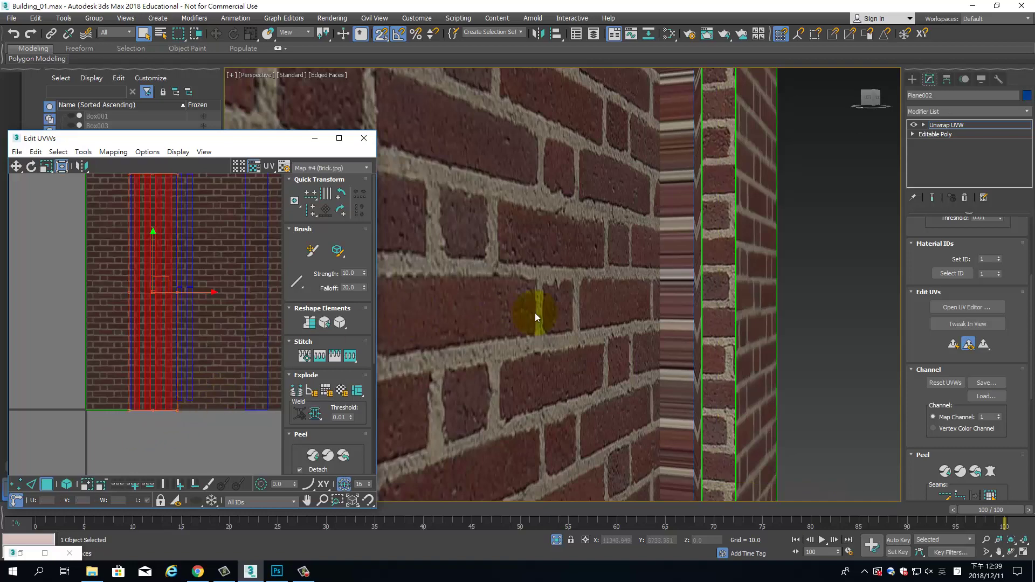
mouse_move(628, 218)
middle_mouse_down("alt")
mouse_move(719, 271)
mouse_move(571, 278)
mouse_move(744, 270)
mouse_move(722, 238)
mouse_move(665, 310)
mouse_move(635, 243)
middle_mouse_up("alt")
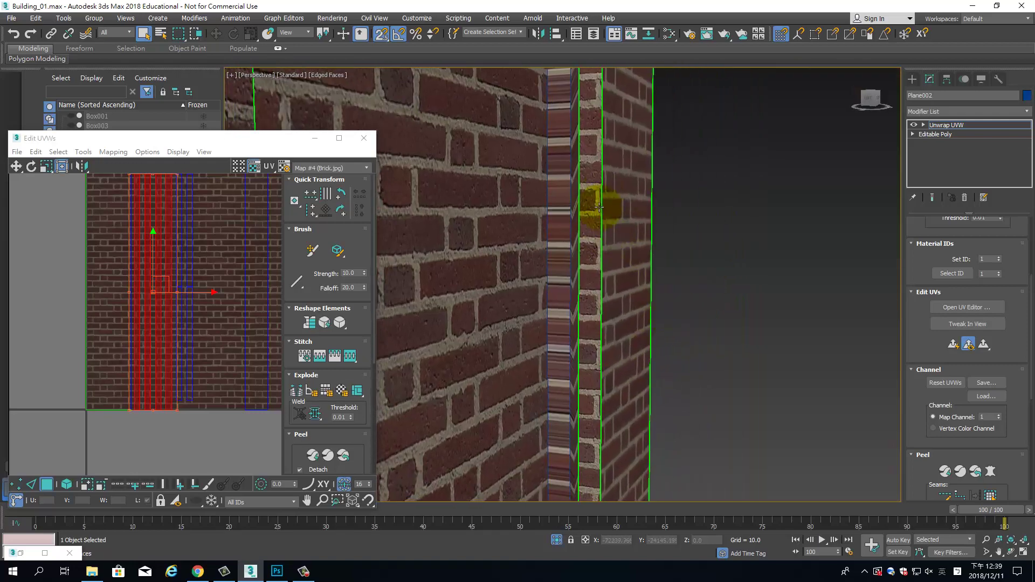
left_click(152, 249)
mouse_move(589, 277)
middle_mouse_down("alt")
mouse_move(691, 283)
mouse_move(711, 310)
mouse_move(470, 342)
mouse_move(539, 323)
mouse_move(509, 354)
mouse_move(525, 351)
mouse_move(440, 203)
middle_mouse_up("alt")
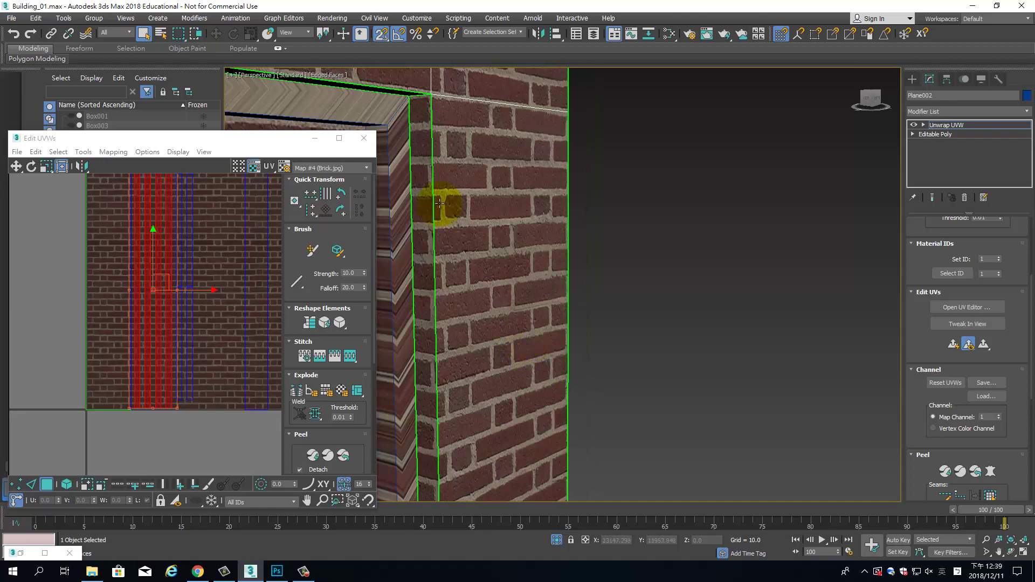
- Re-apply a Quick Planar Map to the selected door reveal faces
left_click(952, 345)
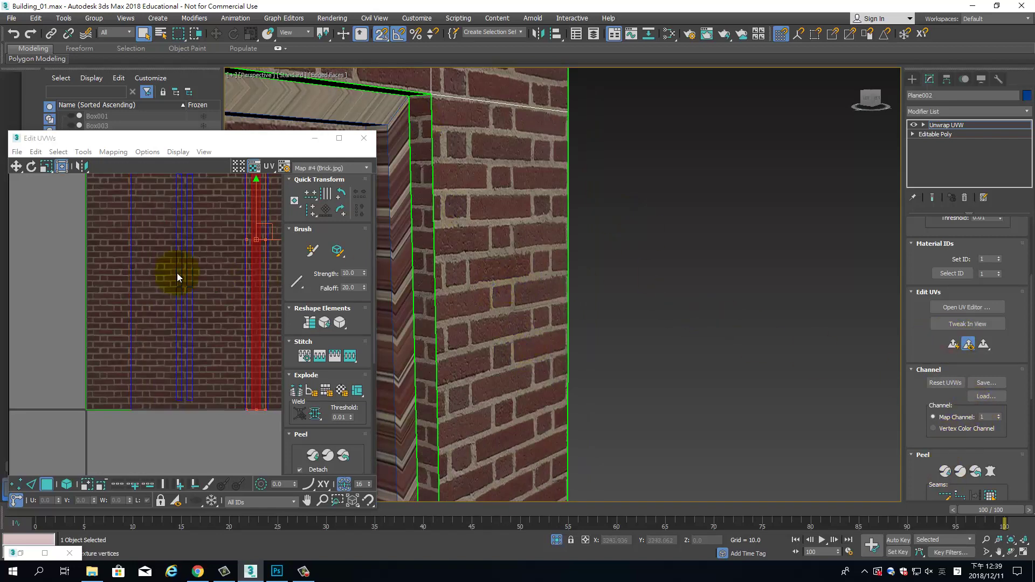
scroll(175, 273, "down", 3)
scroll(218, 273, "down", 2)
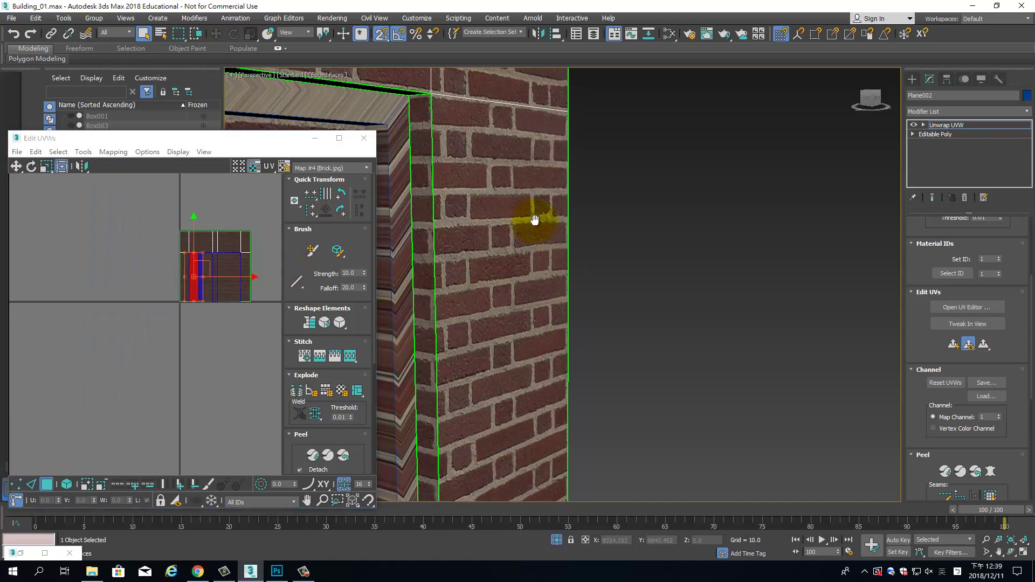
middle_click_drag(536, 228, 670, 213, "alt")
scroll(194, 277, "up", 3)
scroll(217, 247, "up", 1)
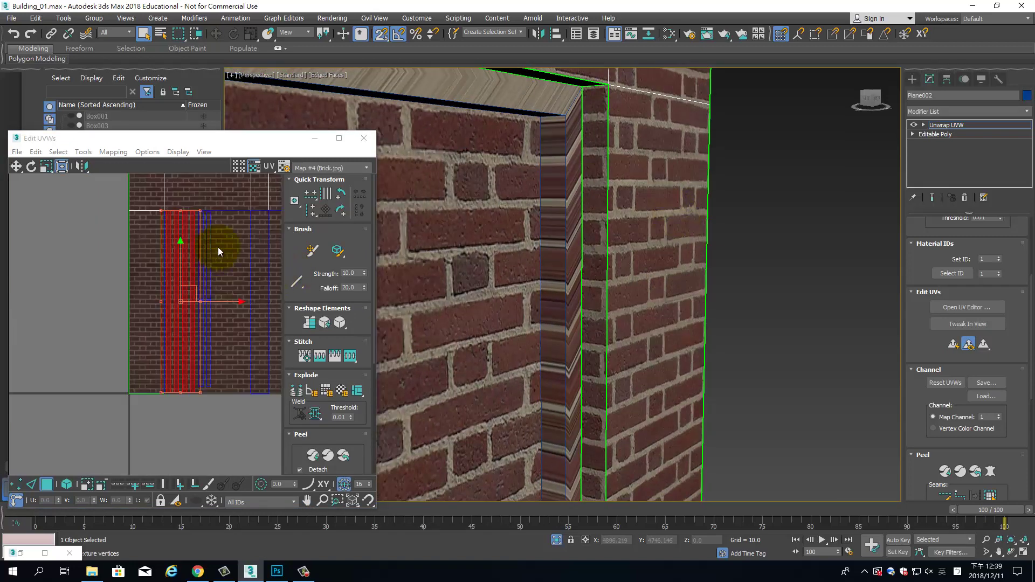
mouse_move(626, 246)
middle_mouse_down()
mouse_move(612, 189)
mouse_move(606, 312)
mouse_move(619, 238)
mouse_move(607, 259)
mouse_move(607, 231)
middle_mouse_up()
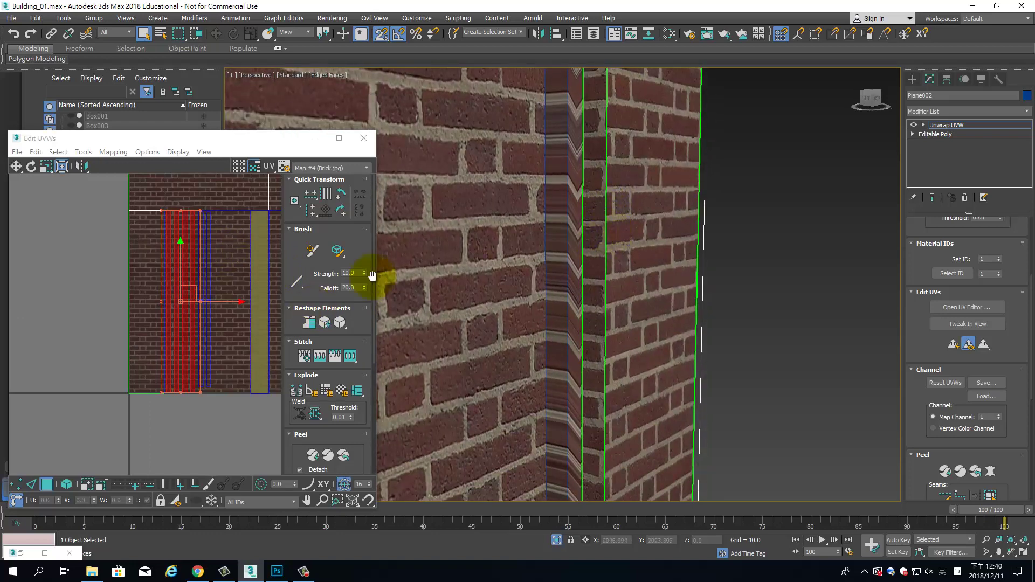
- Move the reveal UV strips and columns up and right so brick joints match the wall
mouse_move(259, 238)
left_mouse_down()
mouse_move(149, 235)
mouse_move(189, 231)
mouse_move(243, 195)
left_mouse_up()
scroll(194, 250, "up", 1)
scroll(203, 291, "up", 1)
scroll(229, 254, "up", 2)
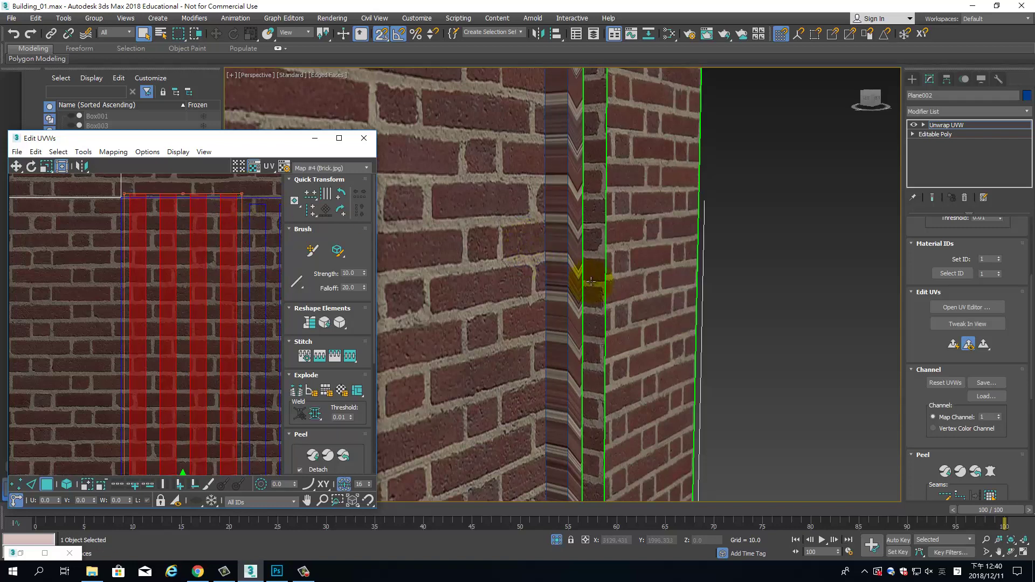
left_click(233, 345)
left_click_drag(232, 345, 229, 332)
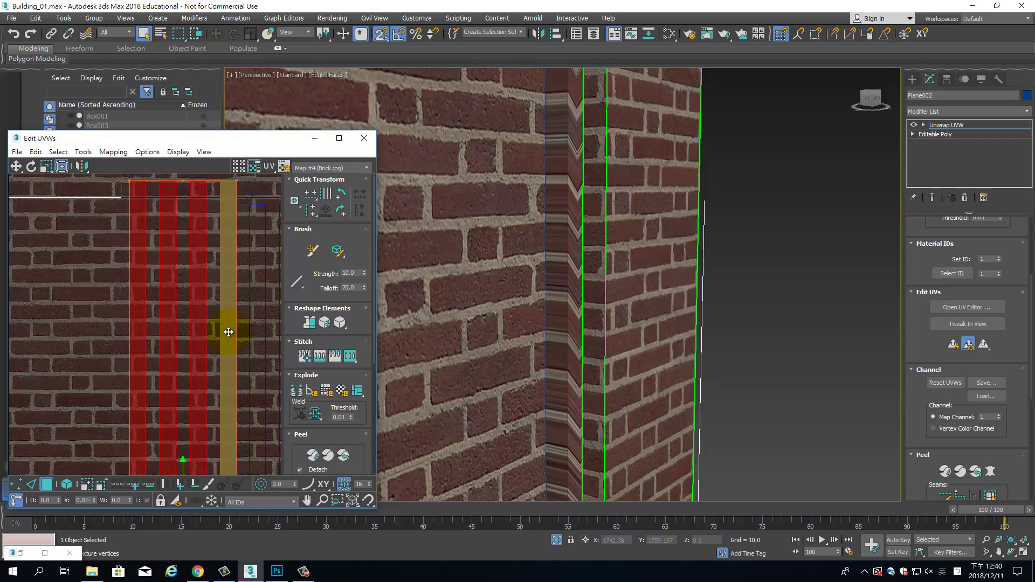
middle_click_drag(220, 329, 208, 334)
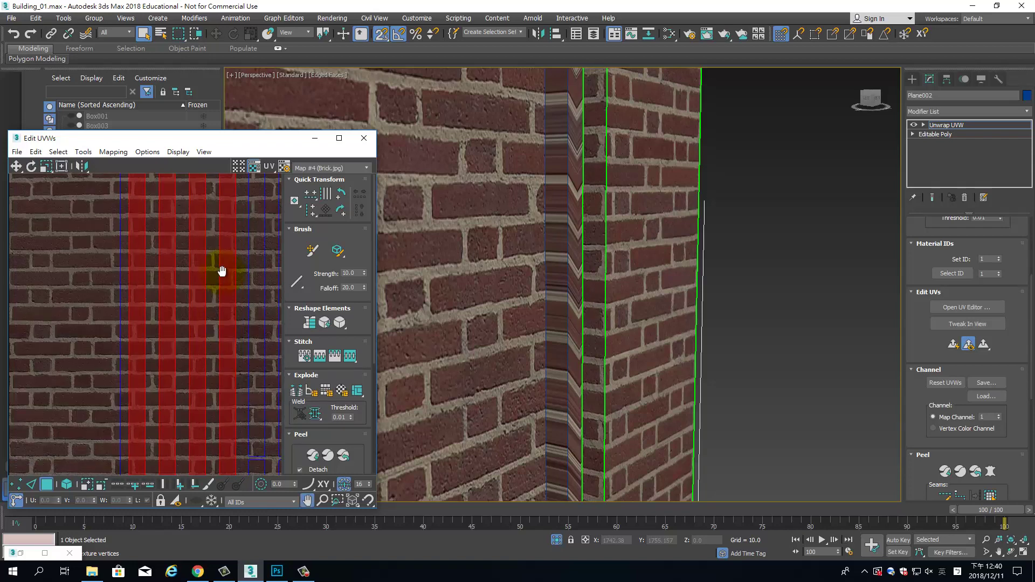
left_click(188, 353)
left_click_drag(189, 355, 200, 353)
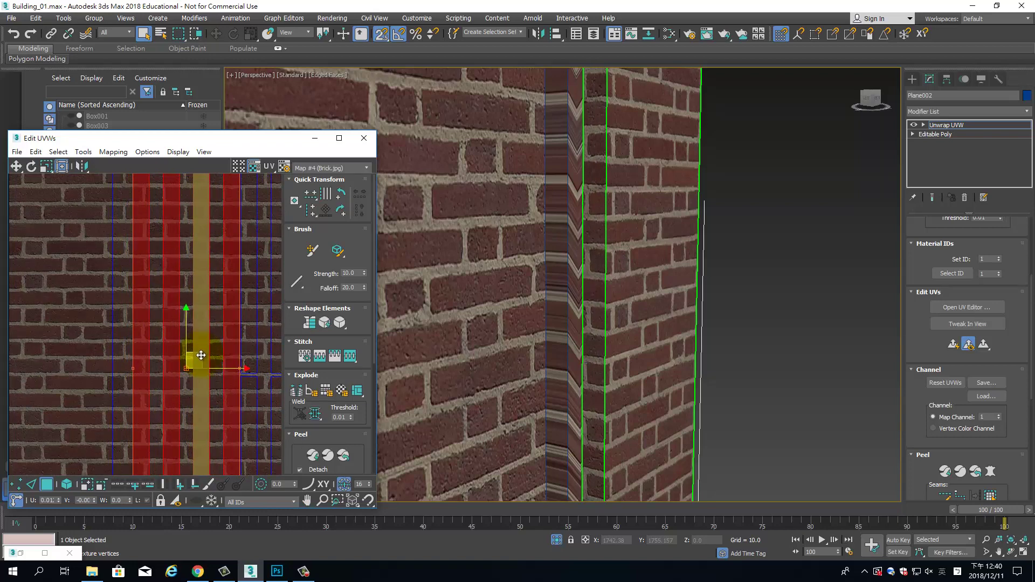
left_click(612, 428)
- Shift the thin jamb UV strips slightly right along U to align the bricks
scroll(794, 368, "down", 3)
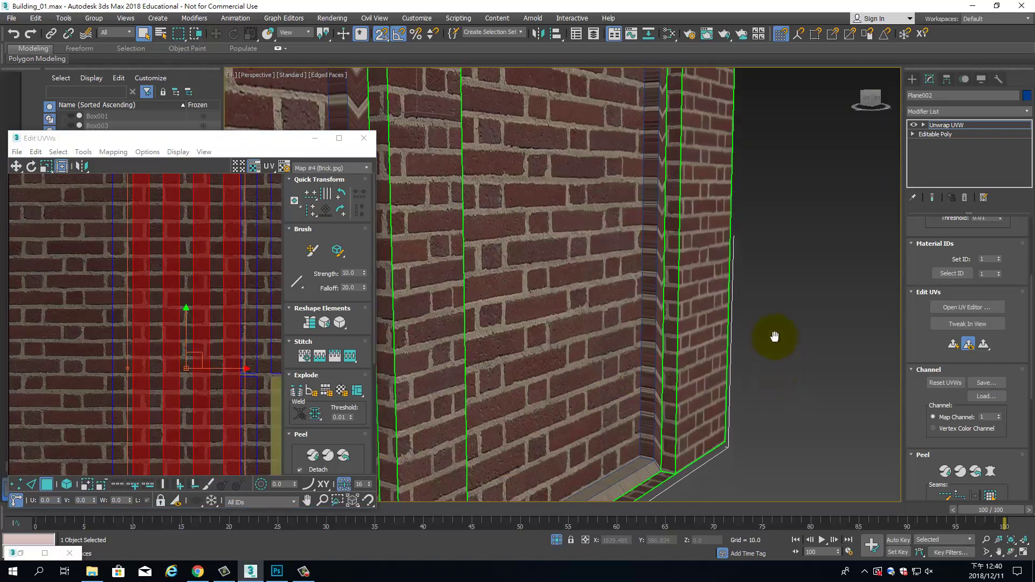
scroll(783, 339, "up", 5)
mouse_move(759, 338)
middle_mouse_down()
mouse_move(715, 370)
mouse_move(618, 379)
mouse_move(717, 176)
mouse_move(757, 268)
mouse_move(691, 281)
mouse_move(633, 276)
middle_mouse_up()
scroll(633, 276, "up", 2)
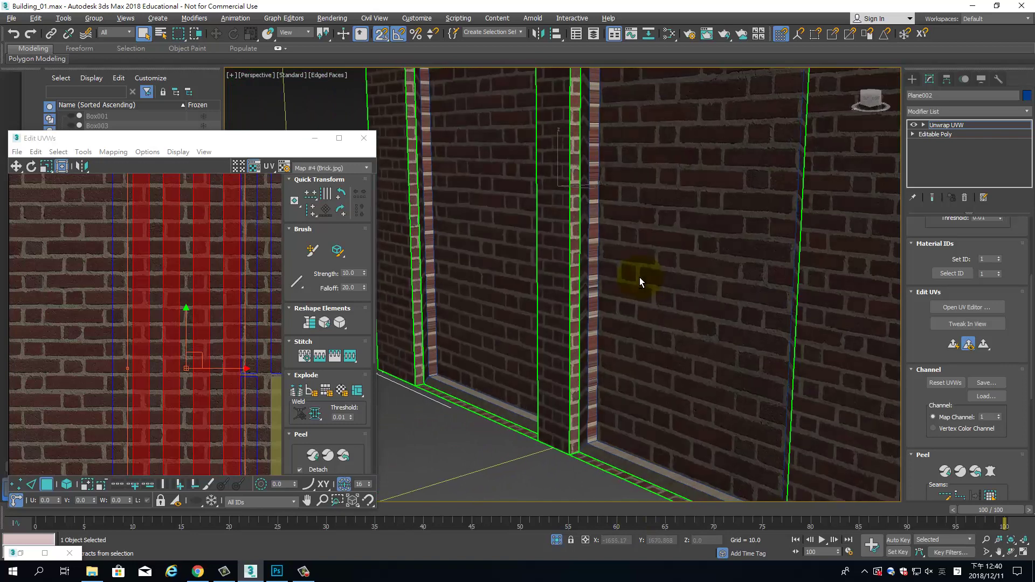
scroll(639, 277, "up", 2)
left_click(234, 371)
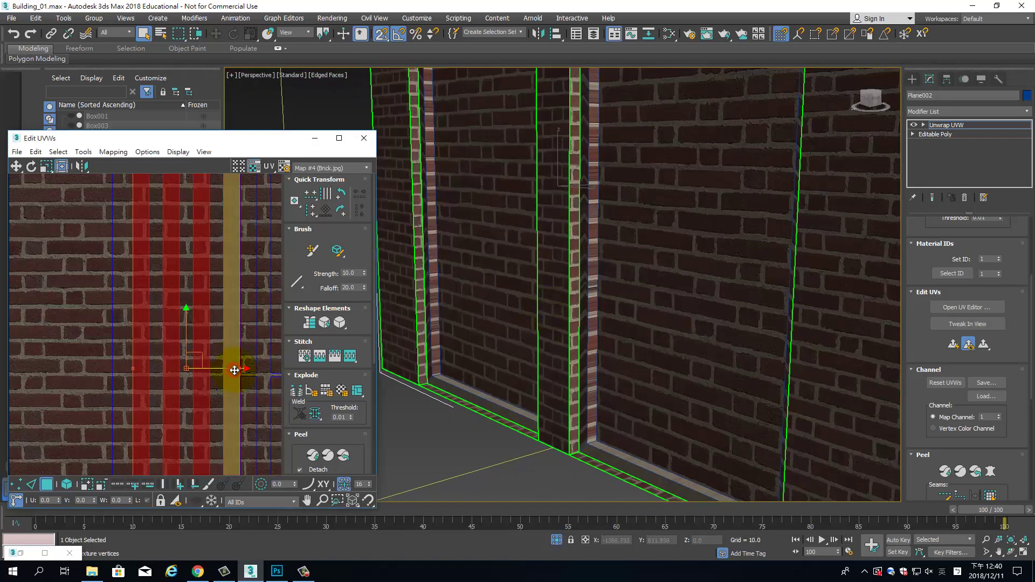
left_click_drag(235, 371, 238, 371)
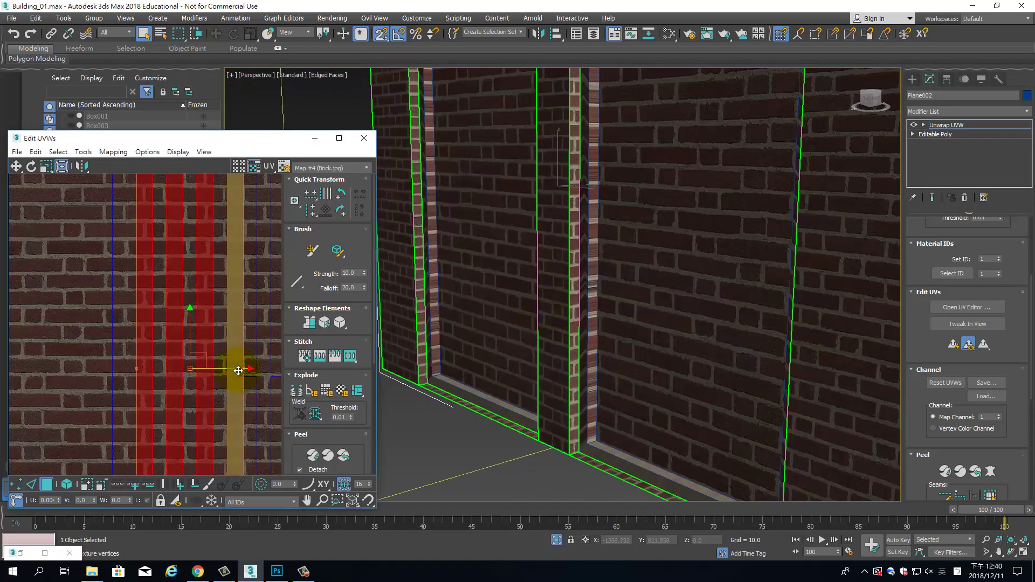
scroll(501, 400, "down", 2)
scroll(529, 392, "down", 2)
scroll(583, 386, "down", 2)
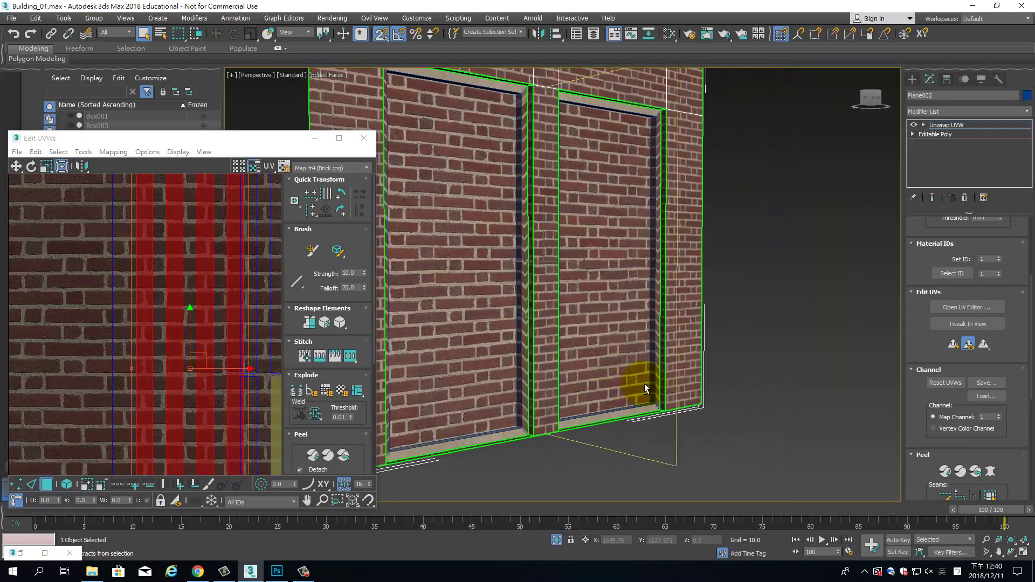
middle_click_drag(645, 384, 659, 382, "alt")
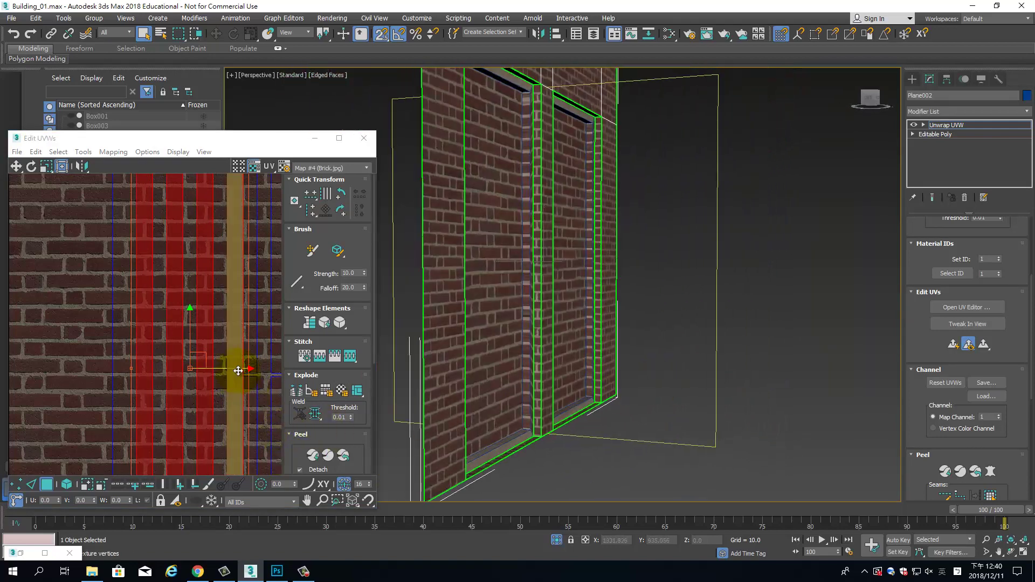
left_click_drag(237, 371, 239, 370)
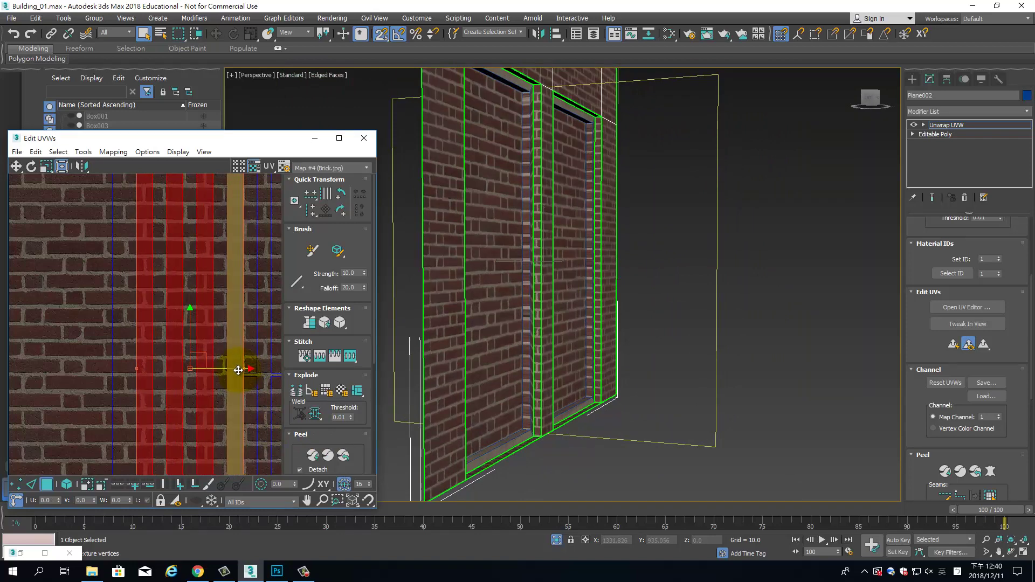
- Slide the UV strips of two window jamb faces left so their bricks align
left_click(535, 312)
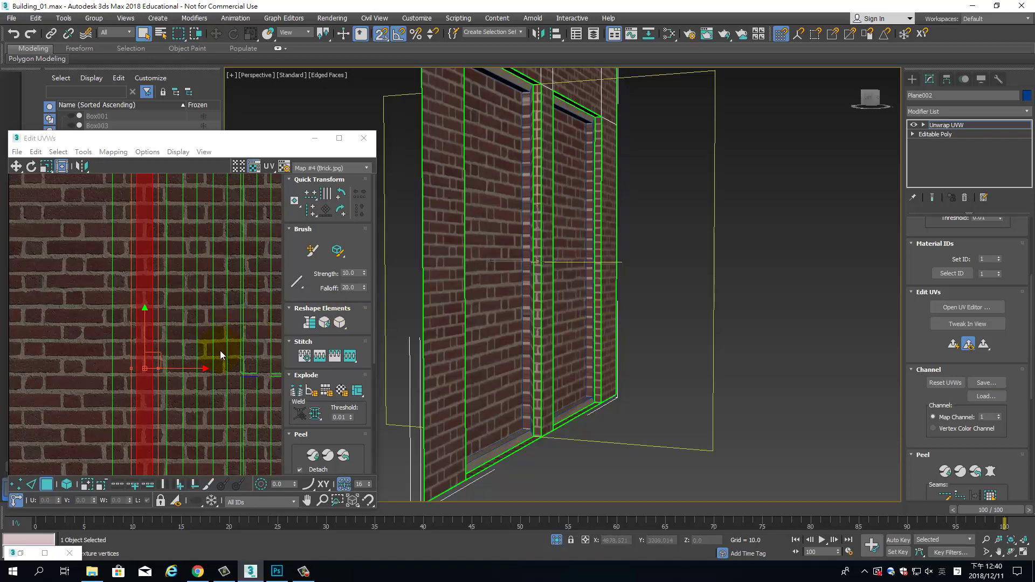
left_click_drag(190, 373, 176, 375)
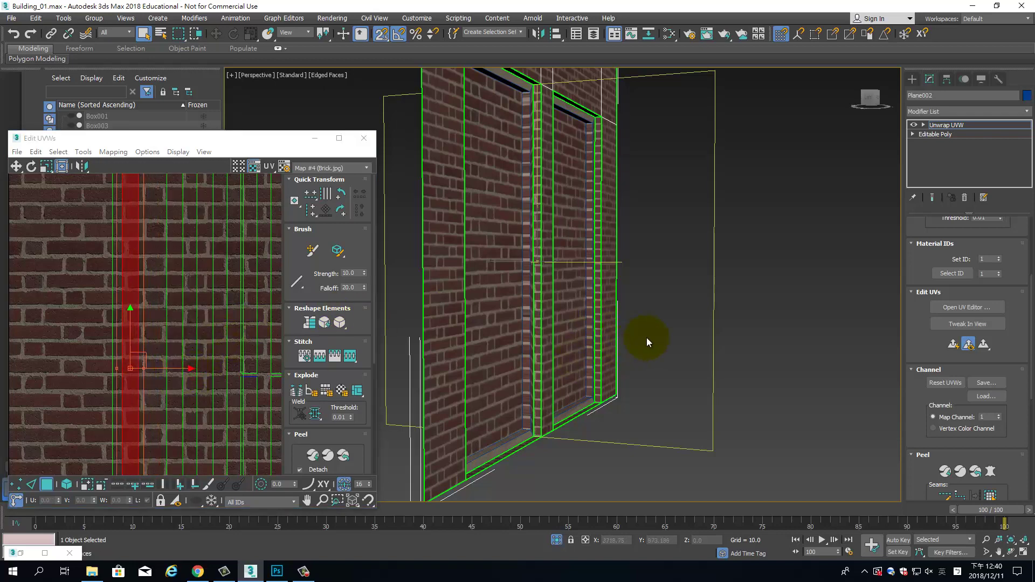
mouse_move(646, 337)
middle_mouse_down("alt")
mouse_move(502, 347)
mouse_move(537, 305)
middle_mouse_up("alt")
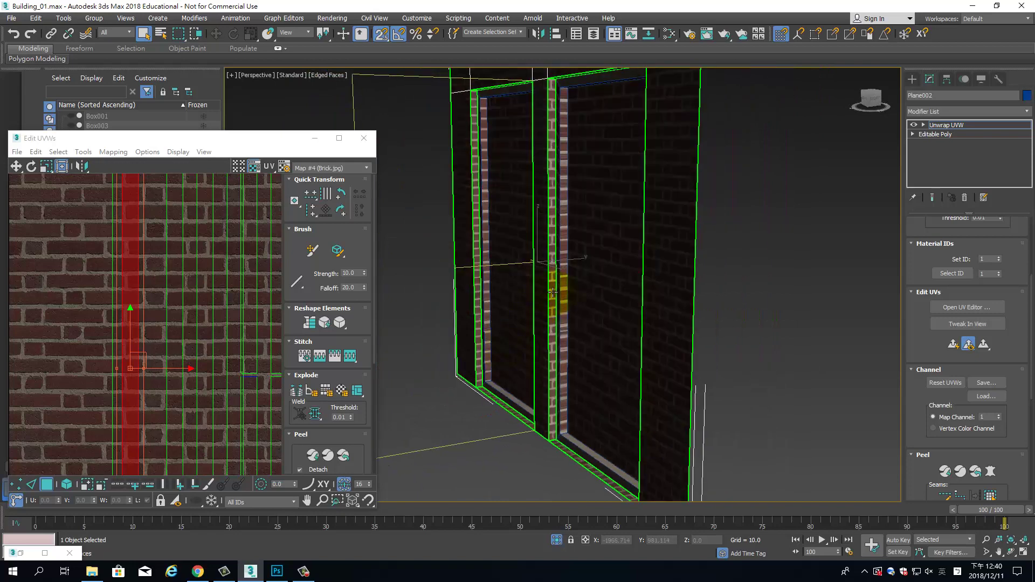
left_click(553, 291)
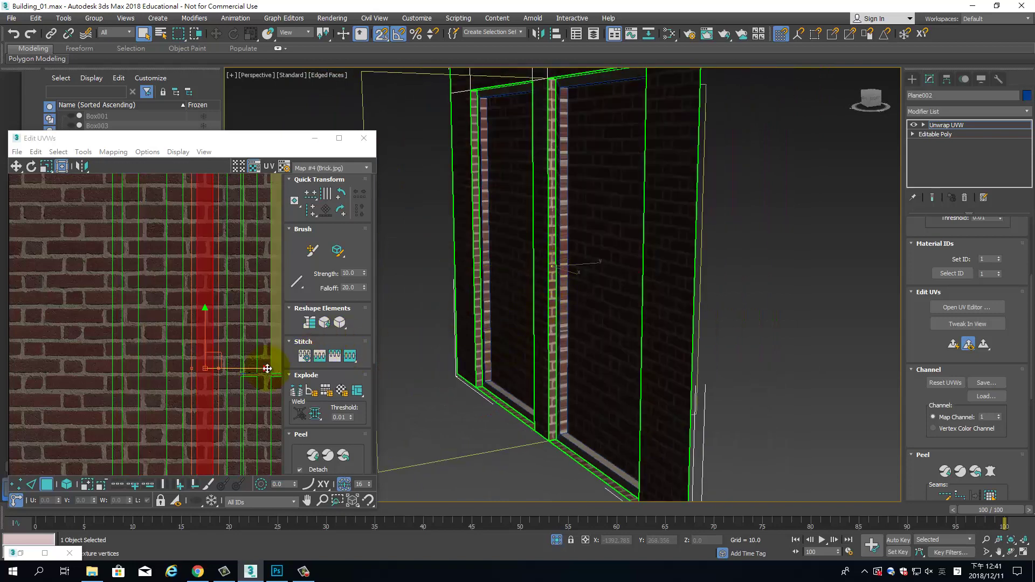
left_click_drag(259, 369, 248, 375)
scroll(615, 306, "up", 1)
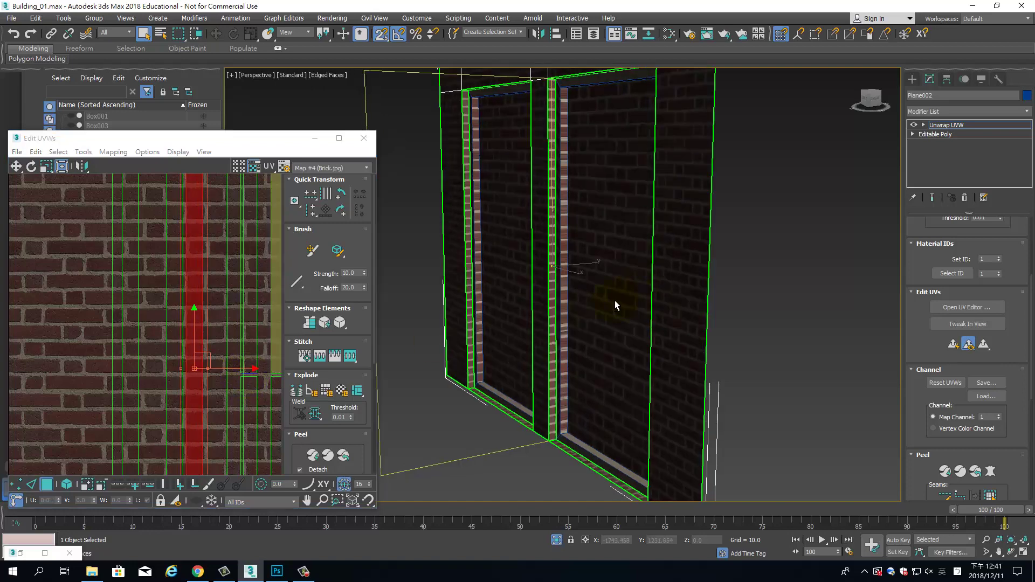
- Nudge the other window's jamb strip left along U and select a sill face
left_click(469, 277)
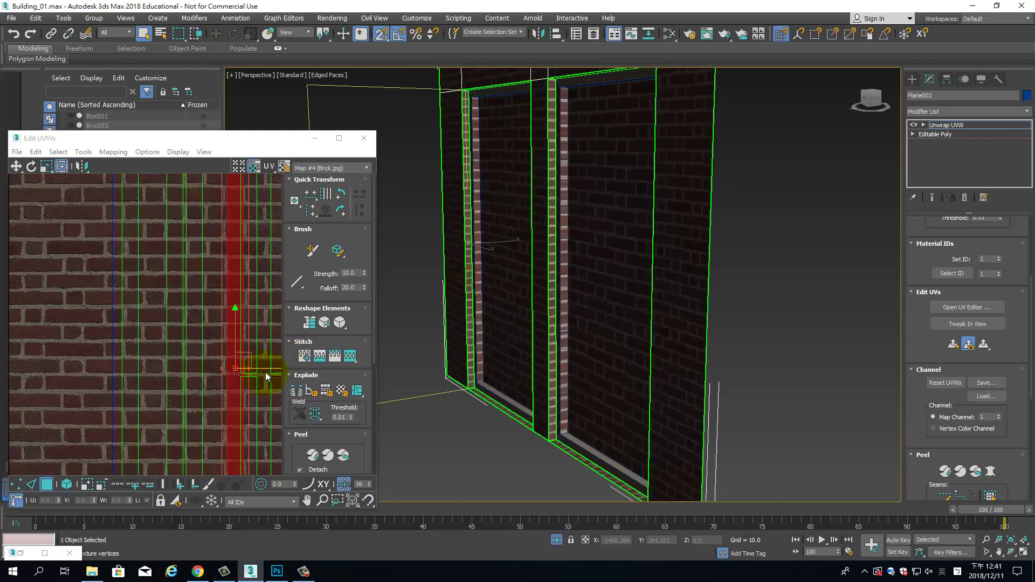
left_click_drag(266, 371, 263, 371)
mouse_move(566, 396)
middle_mouse_down("alt")
mouse_move(673, 371)
mouse_move(659, 347)
mouse_move(620, 391)
mouse_move(629, 296)
mouse_move(608, 347)
mouse_move(636, 332)
mouse_move(640, 368)
mouse_move(668, 377)
middle_mouse_up("alt")
scroll(614, 321, "up", 5)
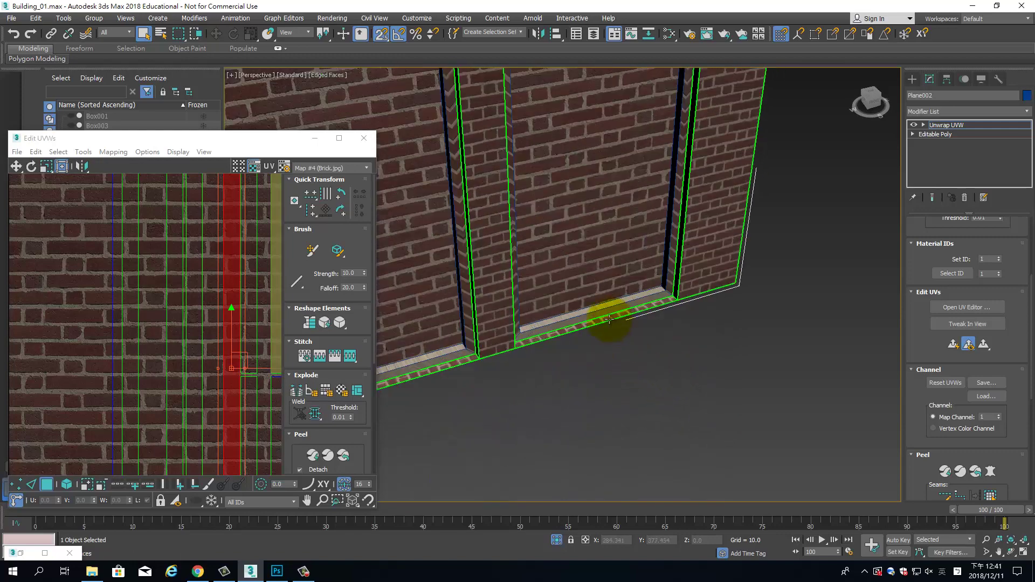
left_click(608, 320)
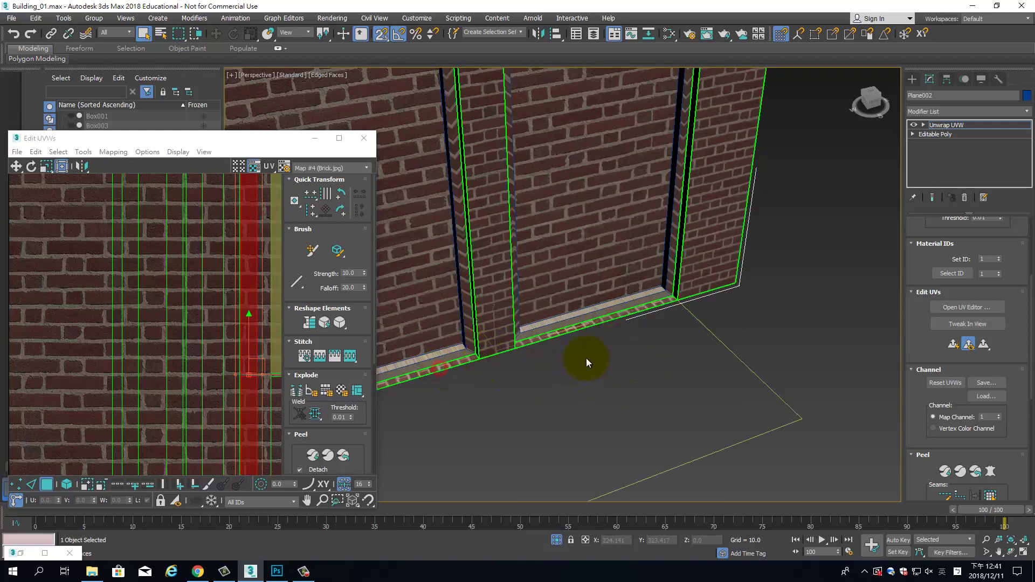
mouse_move(589, 358)
middle_mouse_down("alt")
mouse_move(654, 398)
mouse_move(642, 266)
middle_mouse_up("alt")
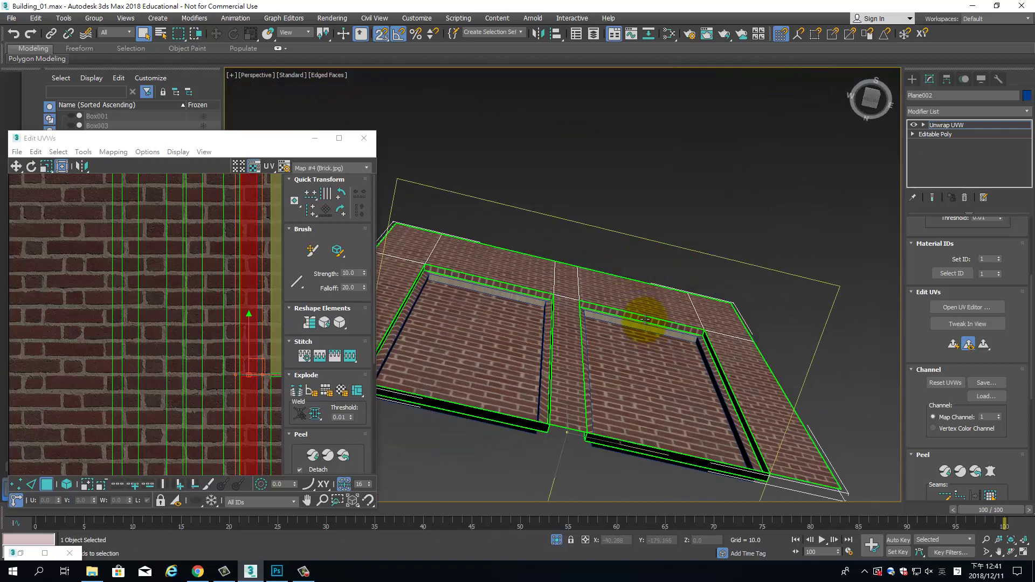
- Select the left window's sill face and rotate its UV strip +90 to horizontal
left_click(505, 308)
left_click(499, 284)
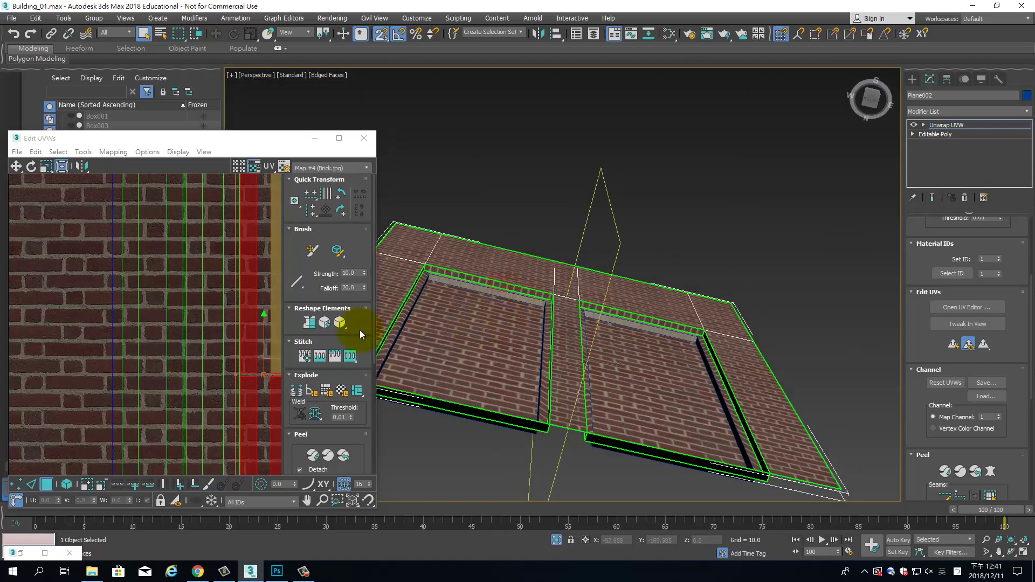
scroll(253, 323, "down", 3)
left_click(340, 193)
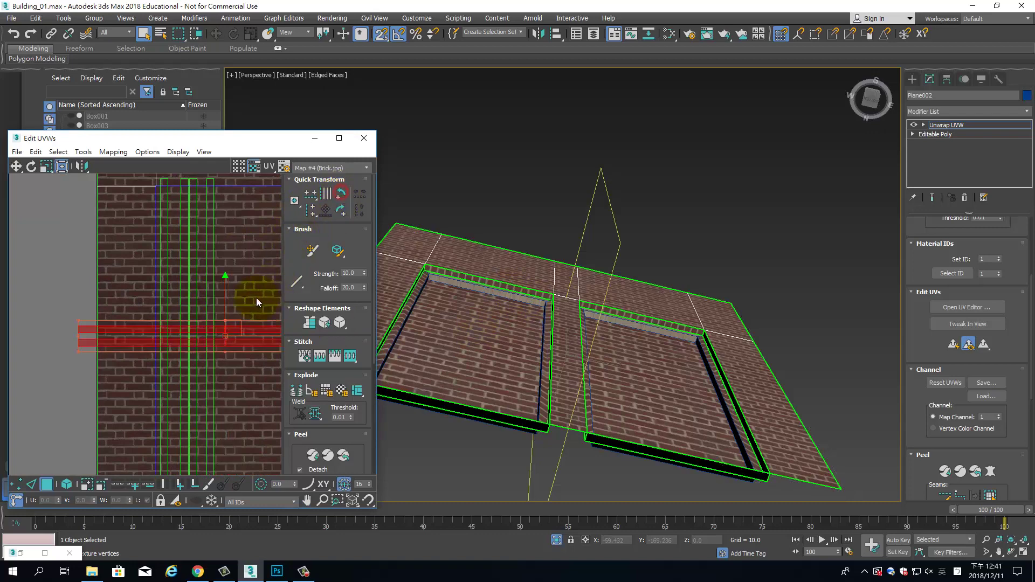
scroll(232, 291, "down", 2)
scroll(157, 283, "down", 2)
- Move the horizontal ledge strip right and up onto the brick texture
left_click(166, 336)
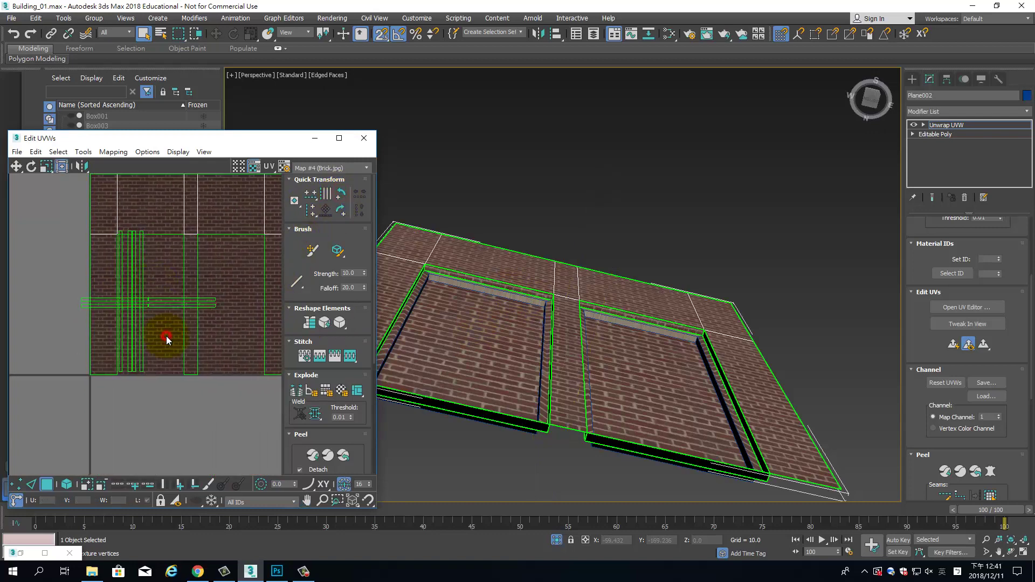
left_click(205, 302)
left_click(196, 286)
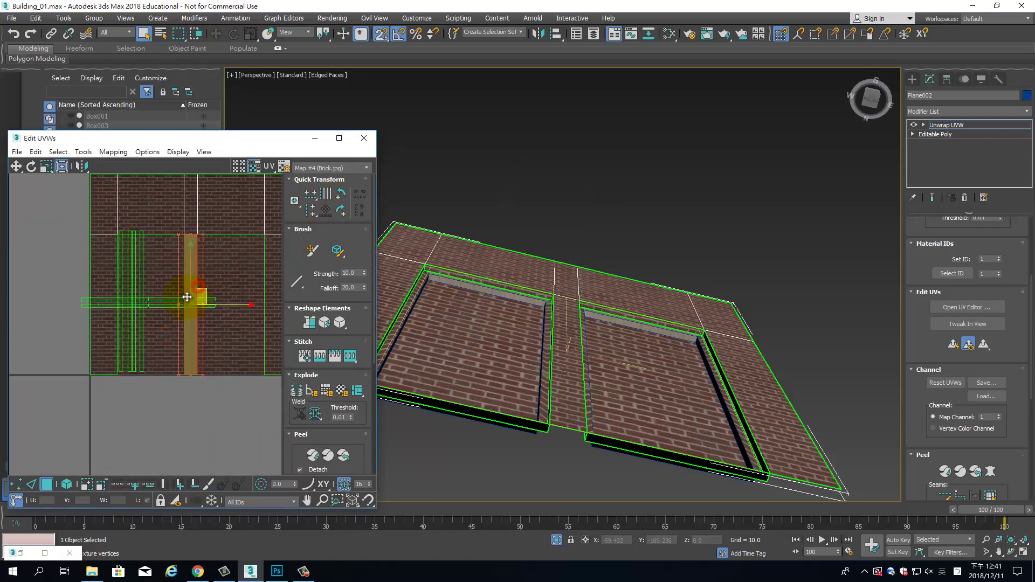
left_click(173, 300)
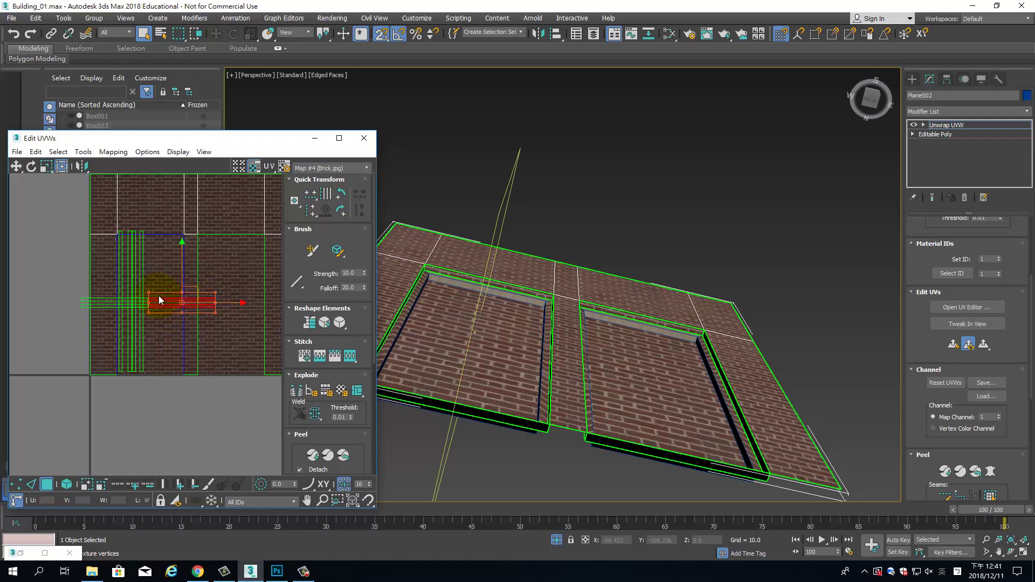
left_click_drag(87, 321, 246, 280)
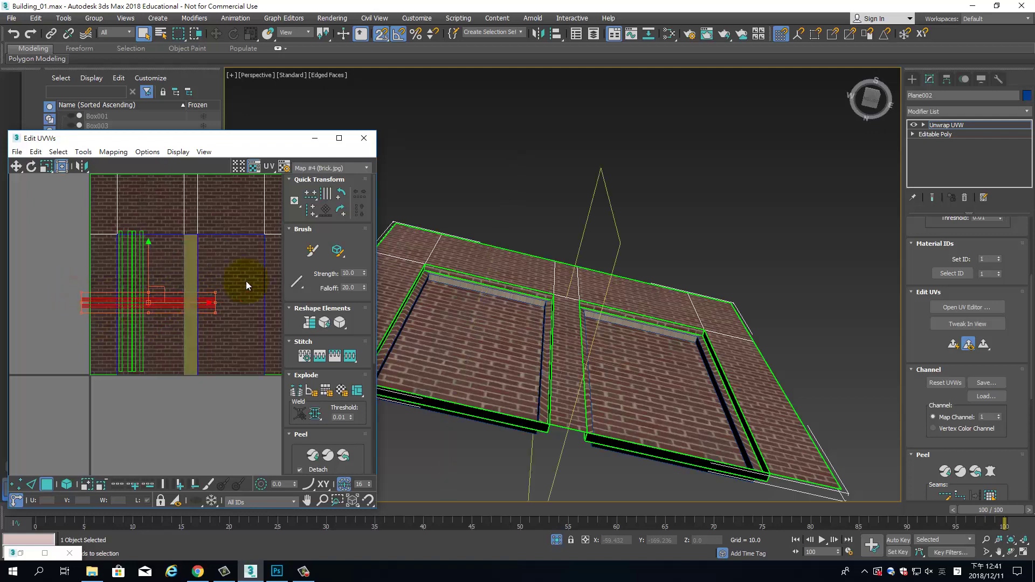
left_click_drag(197, 302, 244, 304)
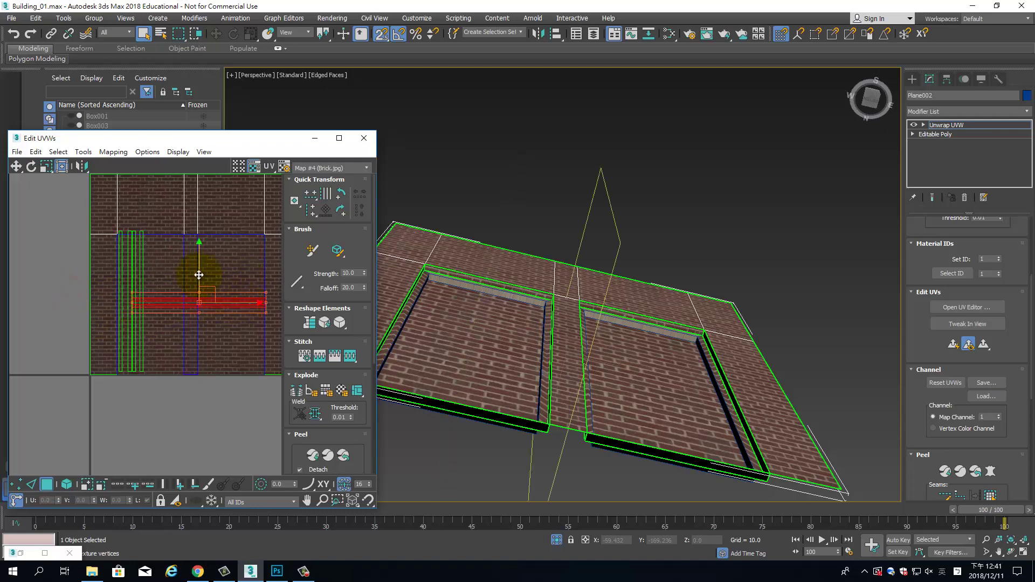
left_click_drag(199, 273, 202, 211)
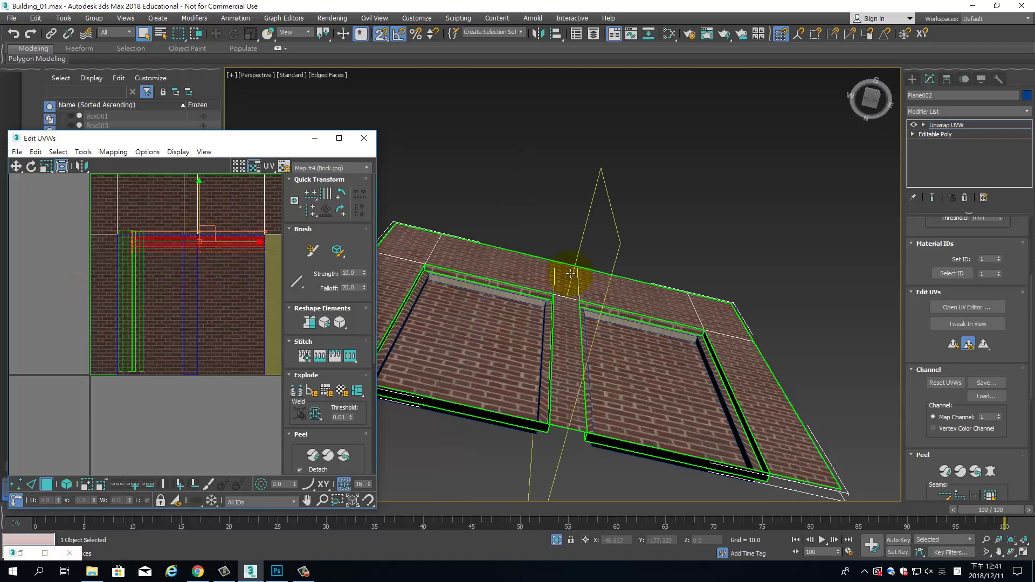
scroll(569, 280, "up", 5)
scroll(596, 293, "up", 5)
scroll(624, 203, "up", 4)
- Scale the ledge UV strip wider, undo the extra thinning, and nudge it left and down
middle_click_drag(674, 285, 698, 270)
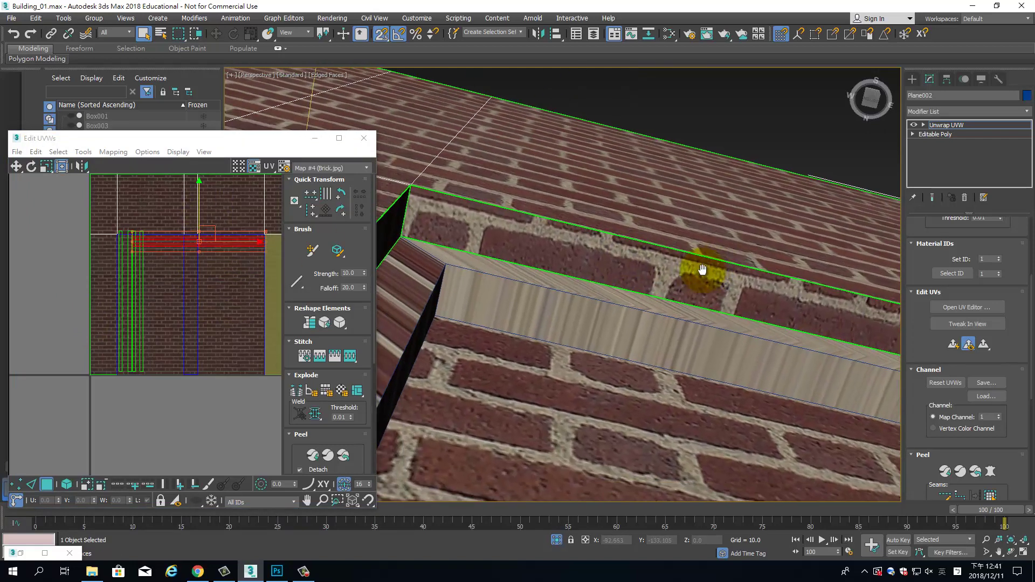
middle_click_drag(228, 254, 163, 304)
scroll(163, 304, "up", 1)
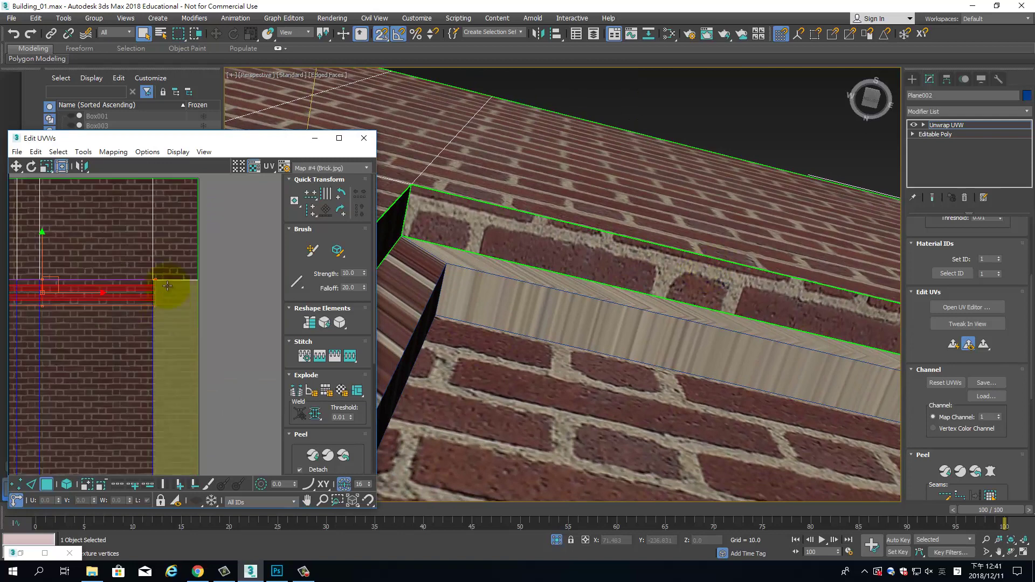
left_click_drag(156, 279, 156, 279)
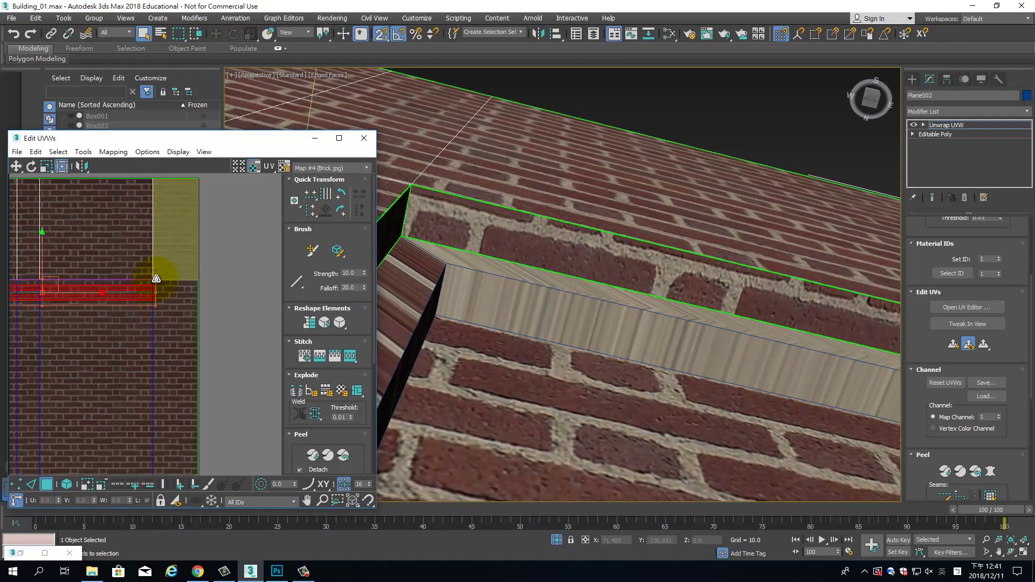
left_click_drag(156, 278, 158, 278)
key("ctrl+z")
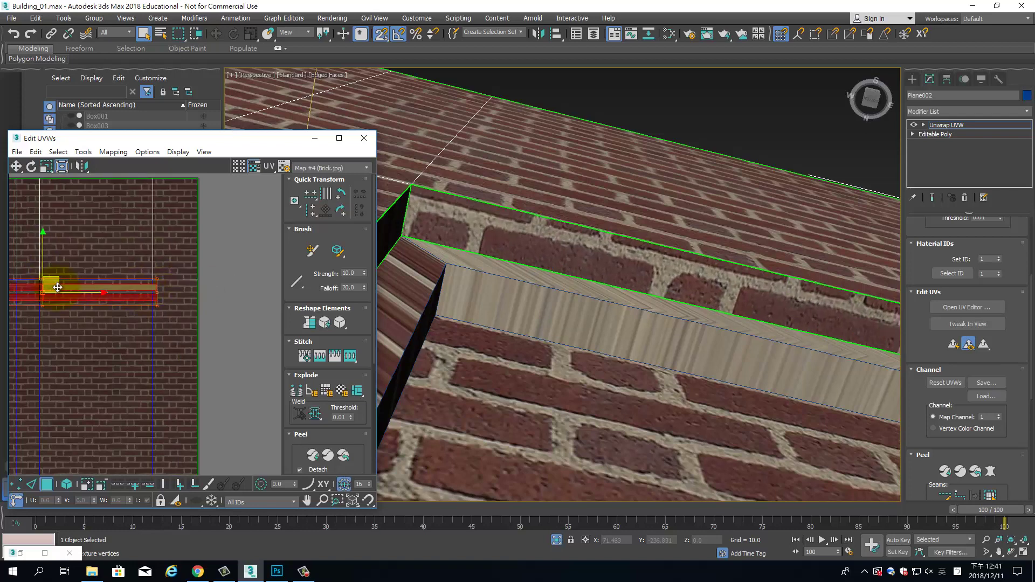
left_click_drag(58, 286, 68, 286)
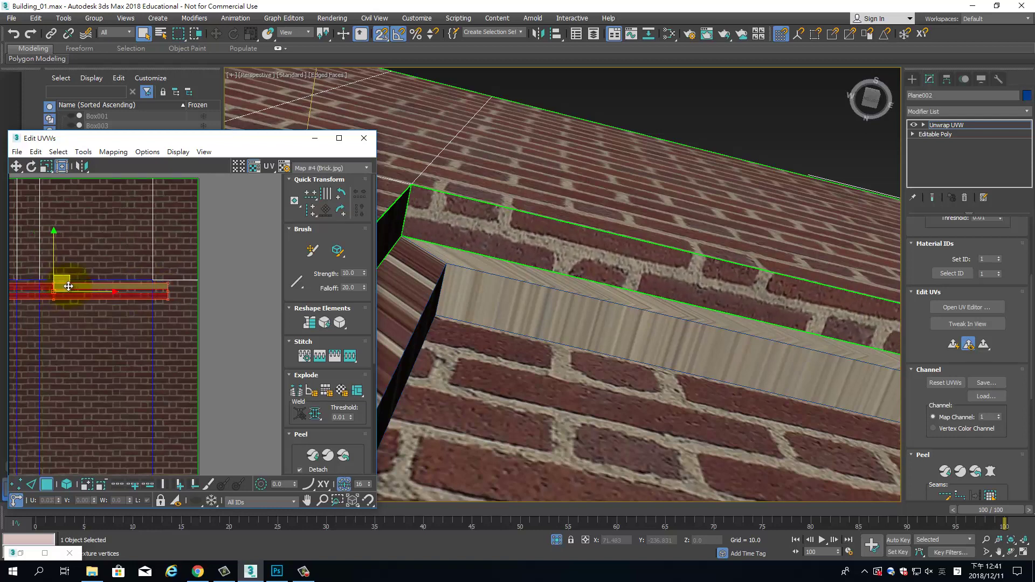
left_click_drag(69, 287, 68, 284)
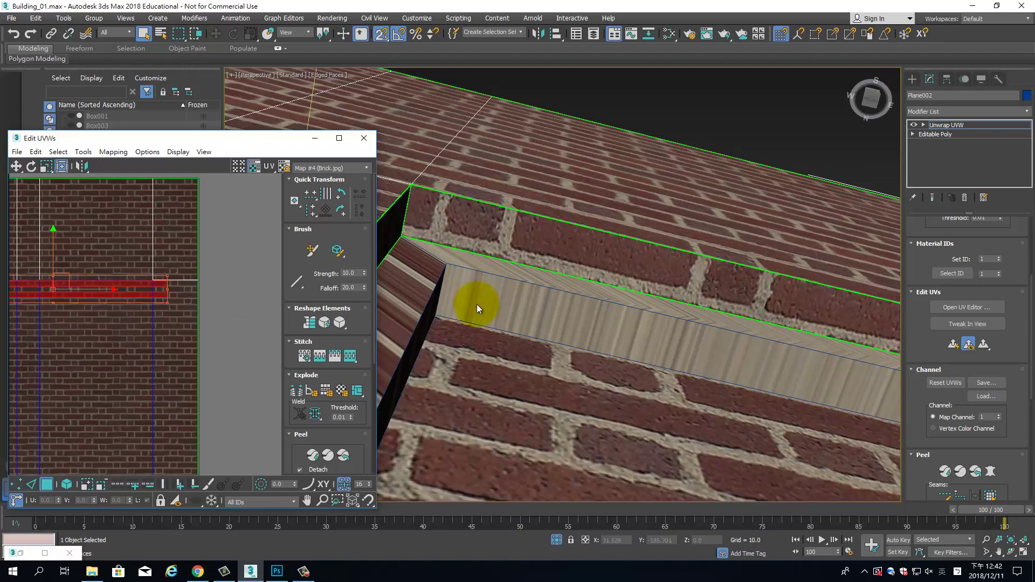
mouse_move(477, 304)
middle_mouse_down("alt")
mouse_move(596, 291)
mouse_move(655, 315)
mouse_move(658, 259)
mouse_move(686, 270)
mouse_move(709, 339)
mouse_move(713, 259)
mouse_move(710, 296)
mouse_move(693, 242)
mouse_move(685, 419)
mouse_move(717, 381)
mouse_move(744, 271)
middle_mouse_up("alt")
scroll(685, 419, "down", 5)
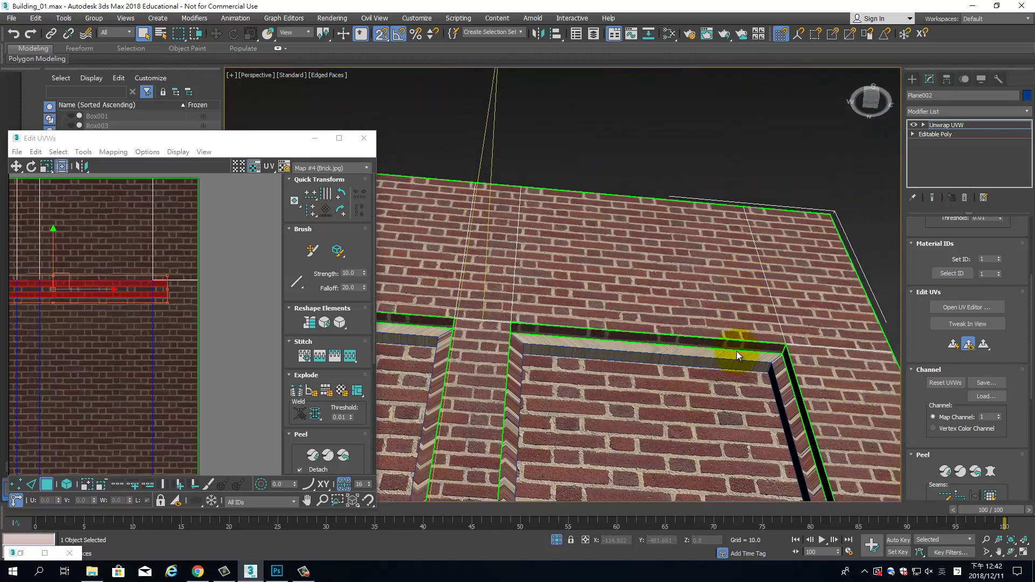
- Select the other ledge face and slide its UVs slightly right along U to align bricks
mouse_move(758, 347)
middle_mouse_down("alt")
mouse_move(800, 293)
mouse_move(732, 296)
middle_mouse_up("alt")
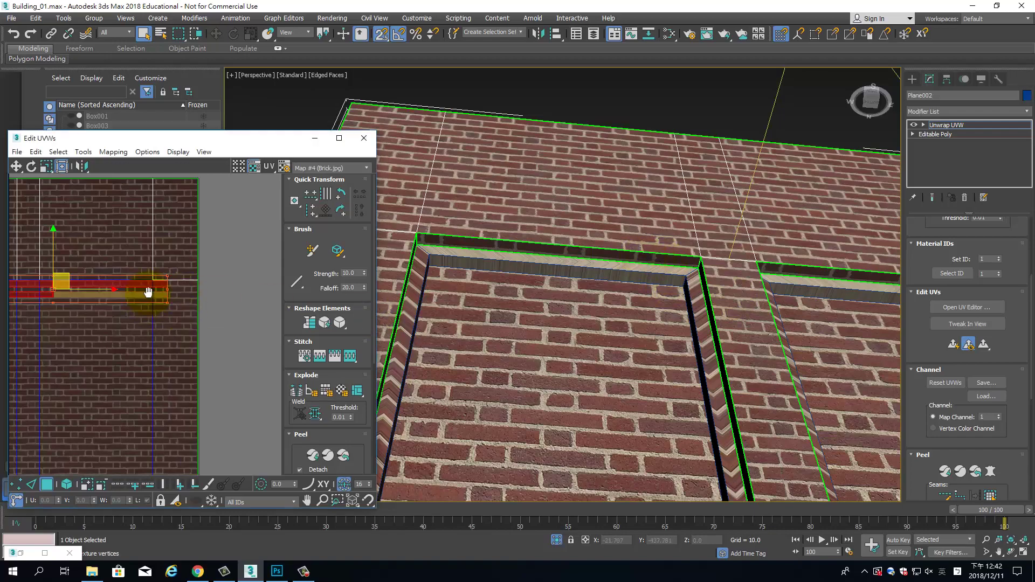
scroll(150, 288, "down", 2)
middle_click_drag(150, 289, 242, 254)
left_click(518, 244)
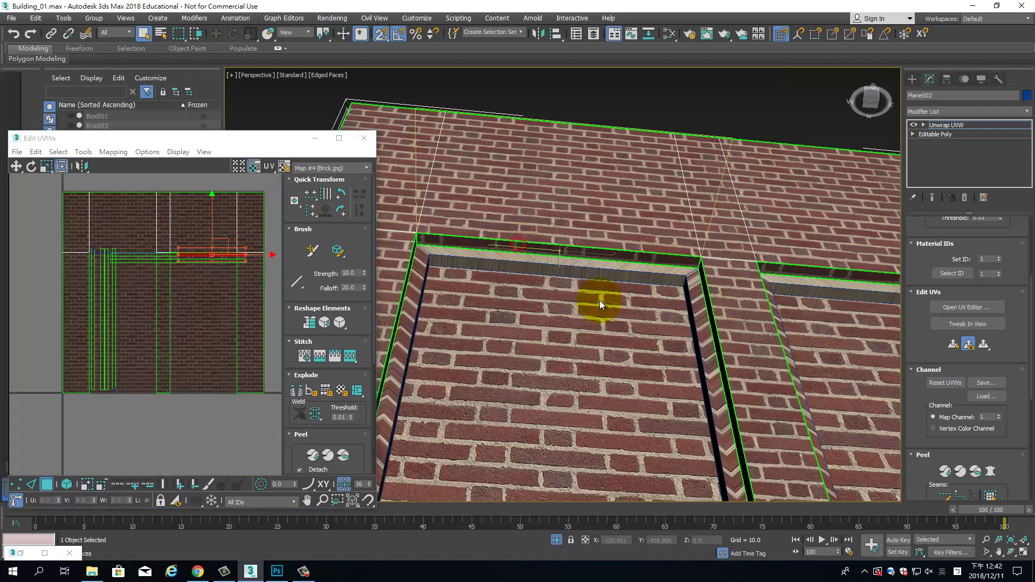
mouse_move(600, 300)
middle_mouse_down("alt")
mouse_move(595, 157)
mouse_move(620, 362)
mouse_move(644, 295)
mouse_move(479, 273)
middle_mouse_up("alt")
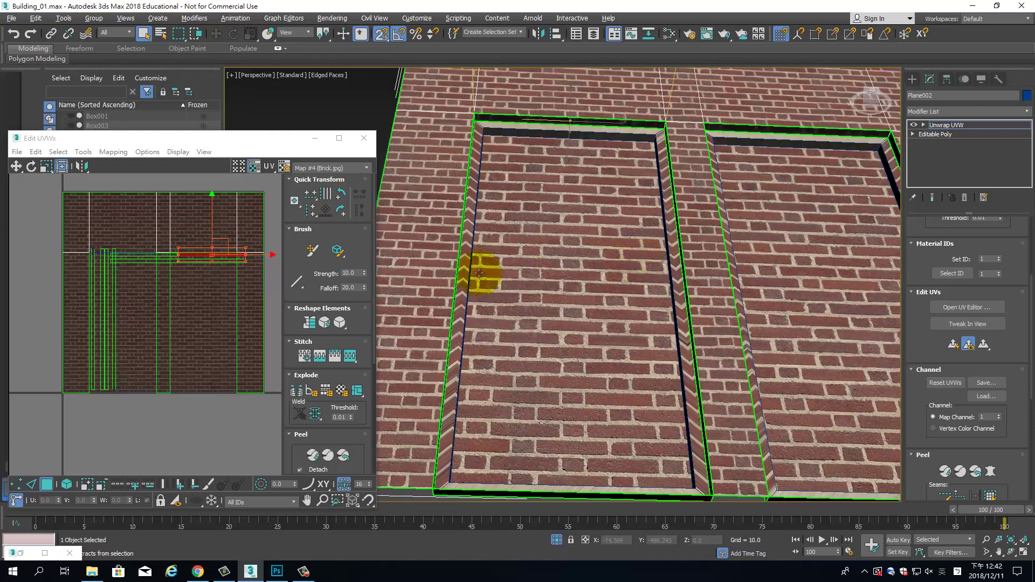
mouse_move(517, 231)
middle_mouse_down("alt")
mouse_move(518, 203)
mouse_move(526, 301)
mouse_move(368, 272)
middle_mouse_up("alt")
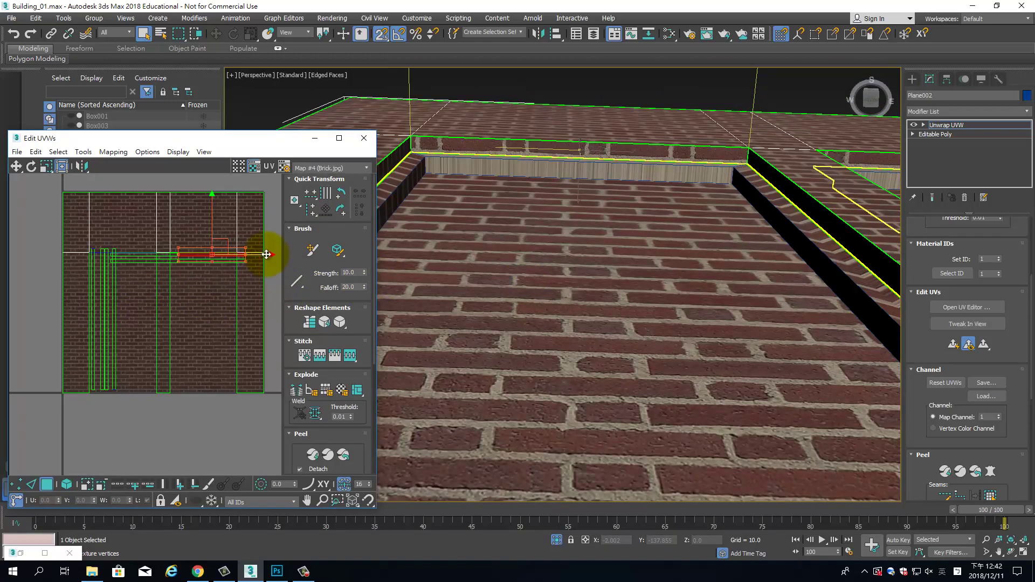
left_click_drag(266, 254, 269, 255)
mouse_move(630, 233)
middle_mouse_down()
mouse_move(635, 259)
mouse_move(606, 294)
middle_mouse_up()
scroll(606, 294, "up", 2)
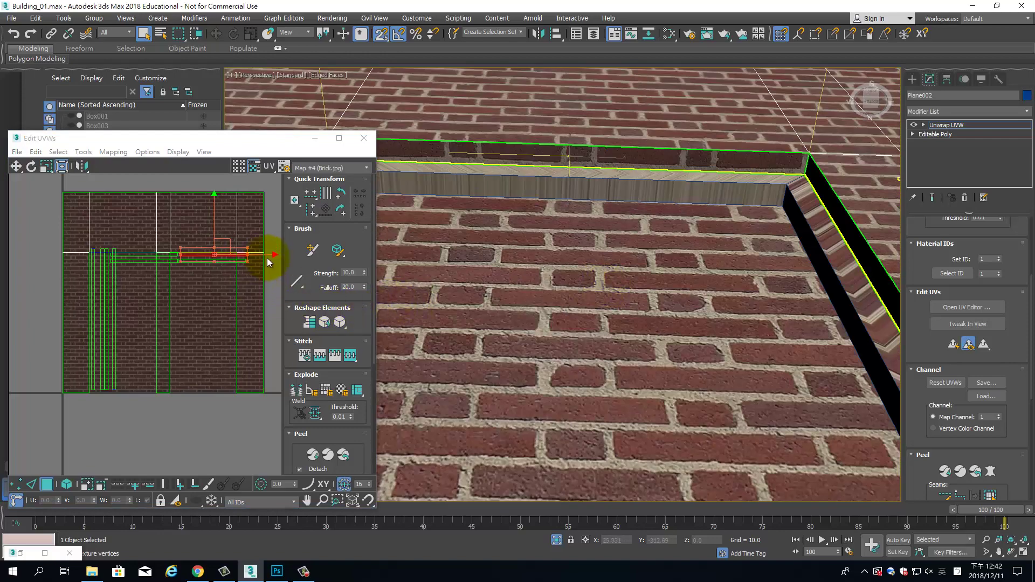
left_click_drag(270, 255, 271, 254)
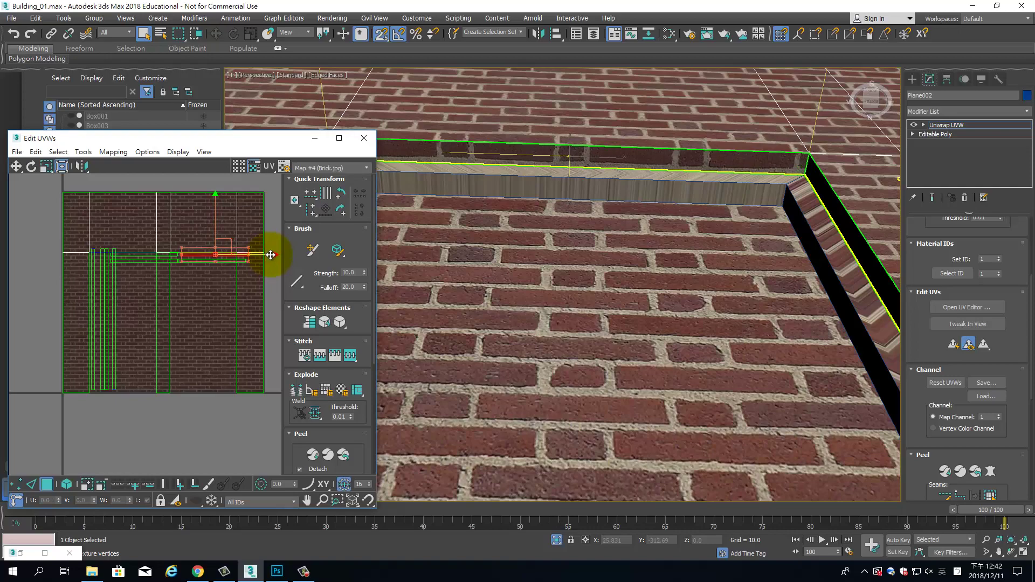
middle_click_drag(691, 322, 694, 393, "alt")
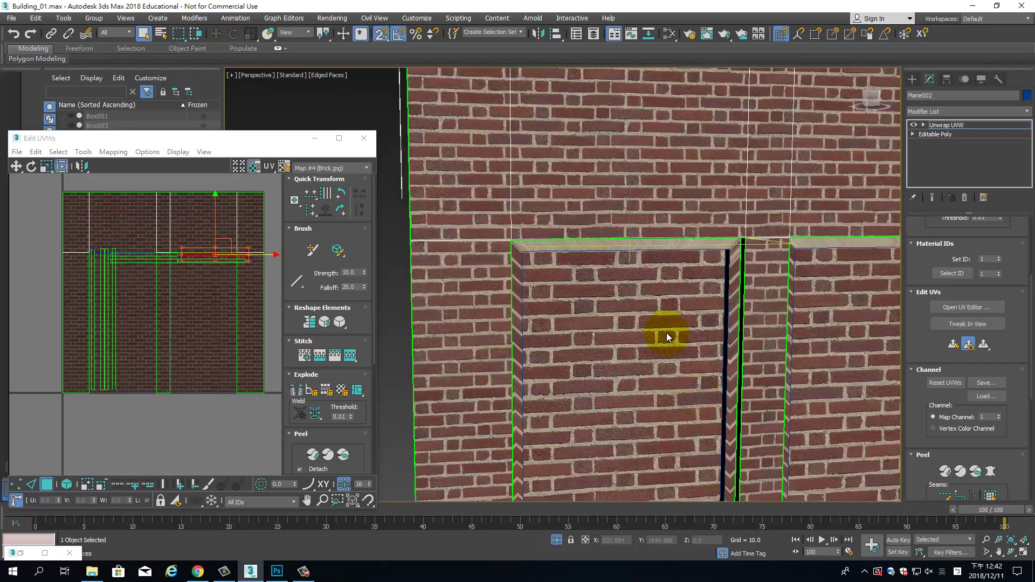
- Orbit and zoom around the wall to review the brick alignment at the openings
mouse_move(630, 248)
middle_mouse_down("alt")
mouse_move(701, 289)
mouse_move(670, 231)
mouse_move(691, 253)
middle_mouse_up("alt")
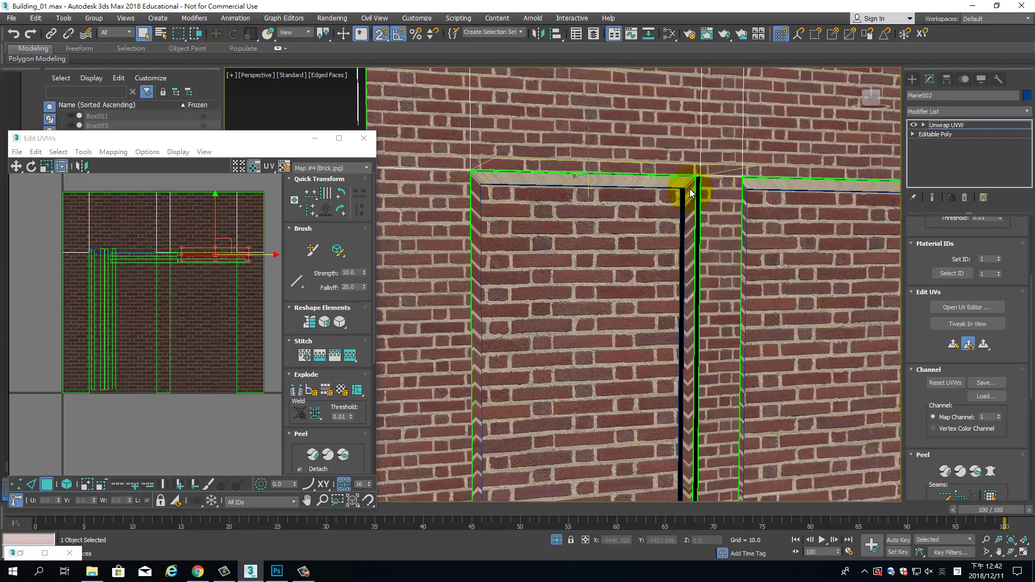
mouse_move(878, 192)
middle_mouse_down("alt")
mouse_move(866, 219)
mouse_move(878, 254)
mouse_move(770, 229)
middle_mouse_up("alt")
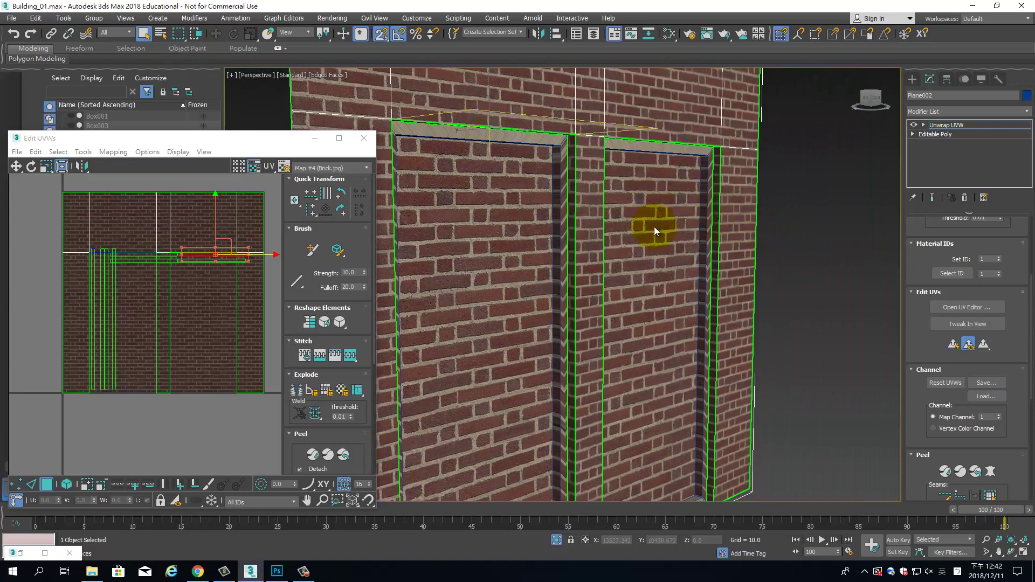
scroll(731, 246, "up", 5)
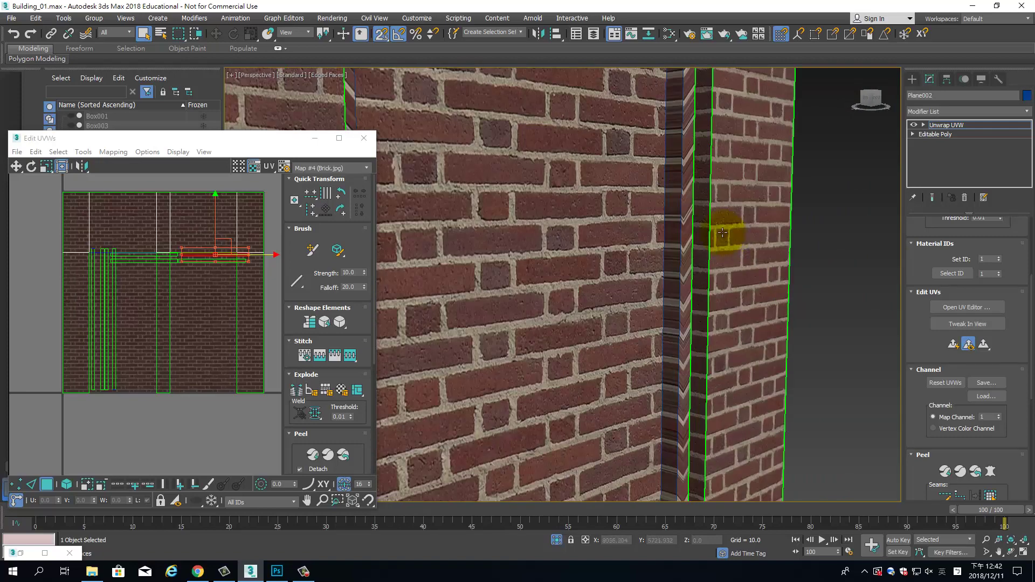
scroll(726, 238, "down", 3)
scroll(710, 237, "down", 3)
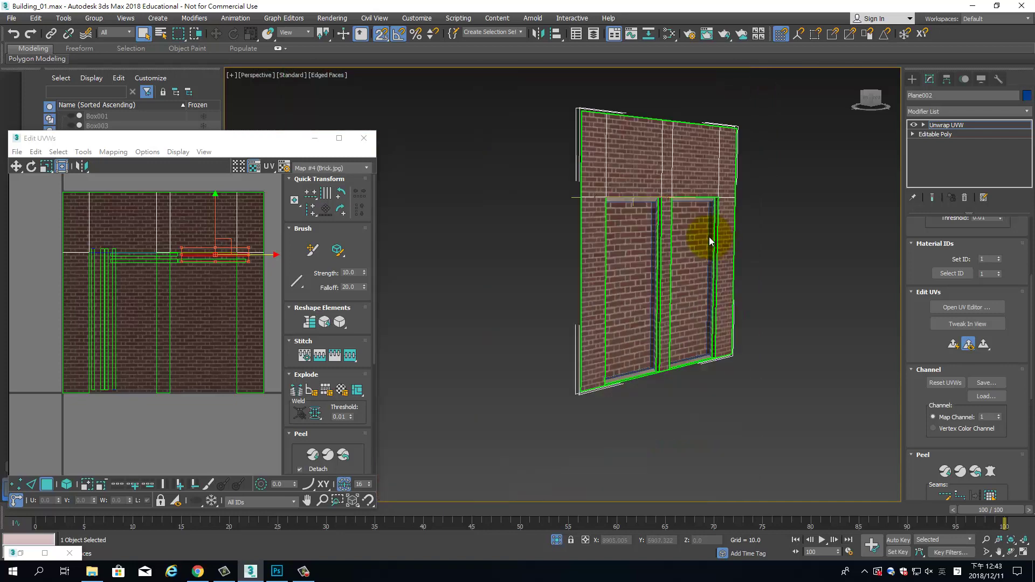
scroll(711, 234, "up", 4)
scroll(717, 236, "up", 2)
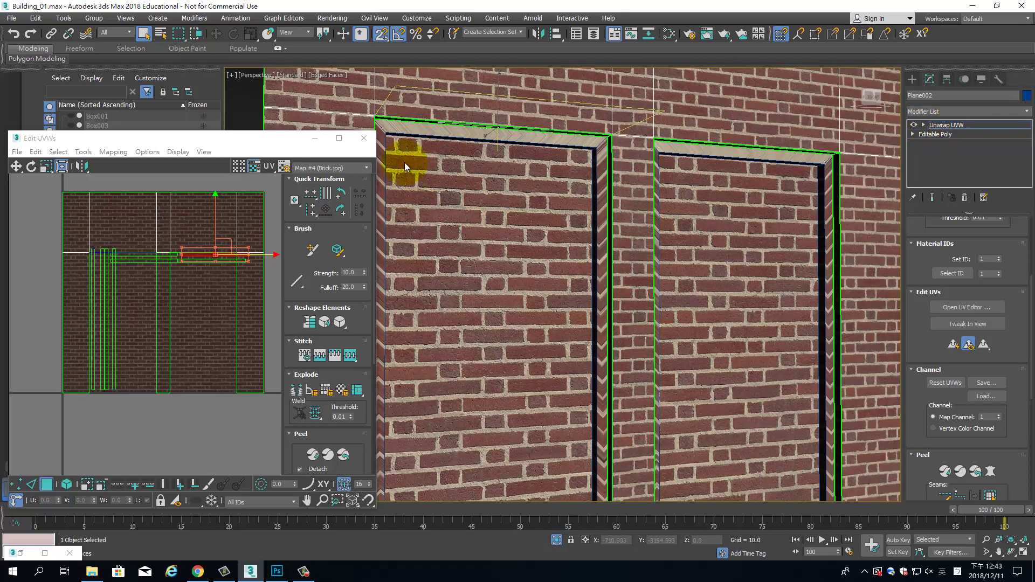
- Close the UV editor and collapse Plane002's whole modifier stack to Editable Poly
left_click(363, 142)
right_click(973, 128)
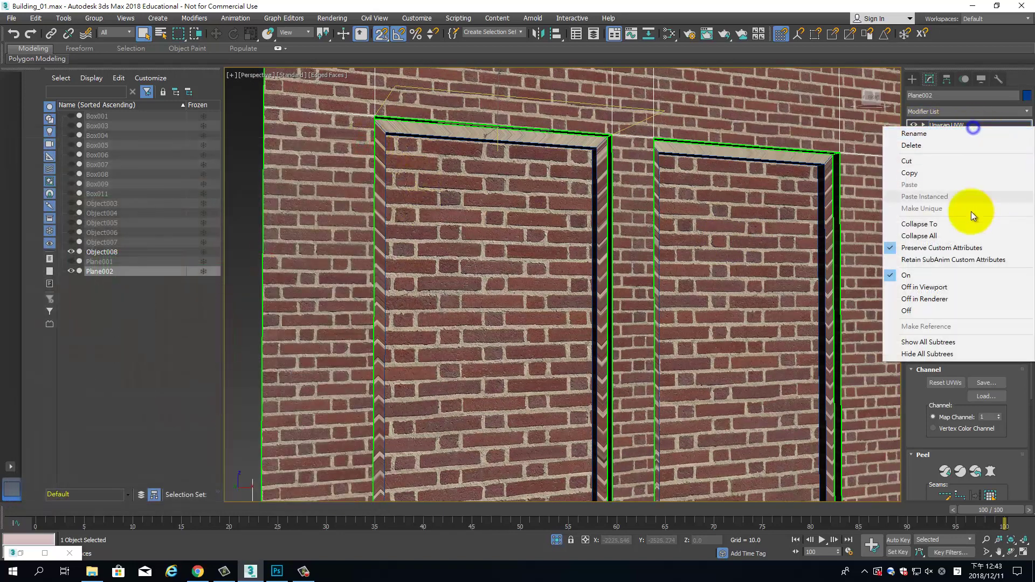
left_click(933, 245)
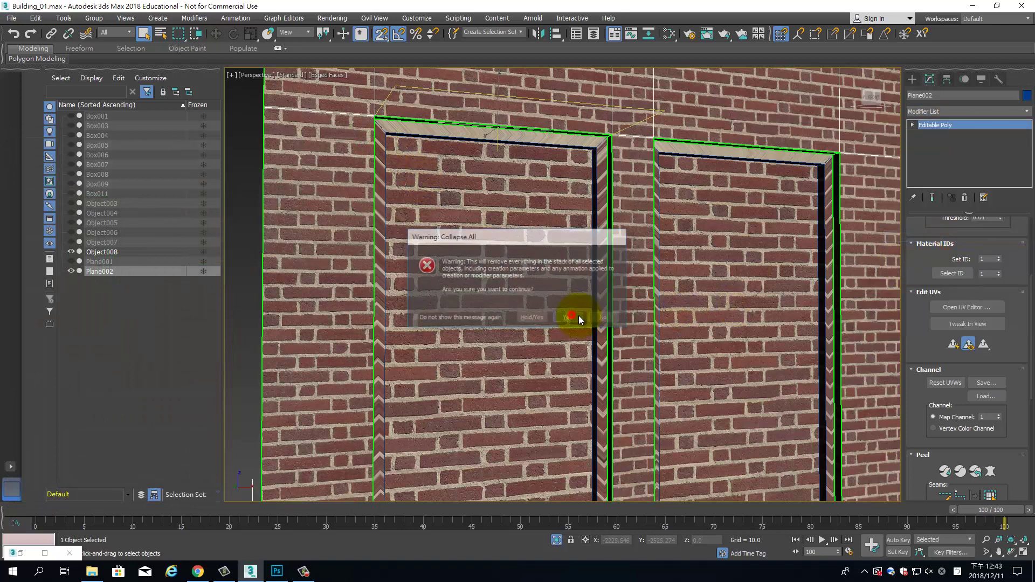
left_click(576, 317)
- Add a Bitmap map node in the Slate Material Editor loaded with the Windows image
left_click(668, 34)
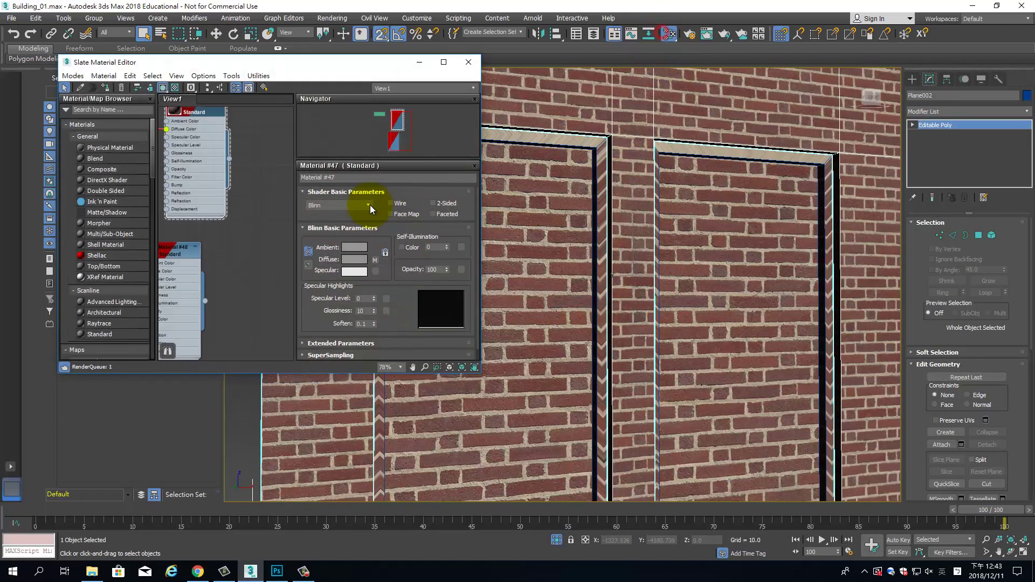
middle_click_drag(196, 231, 222, 266)
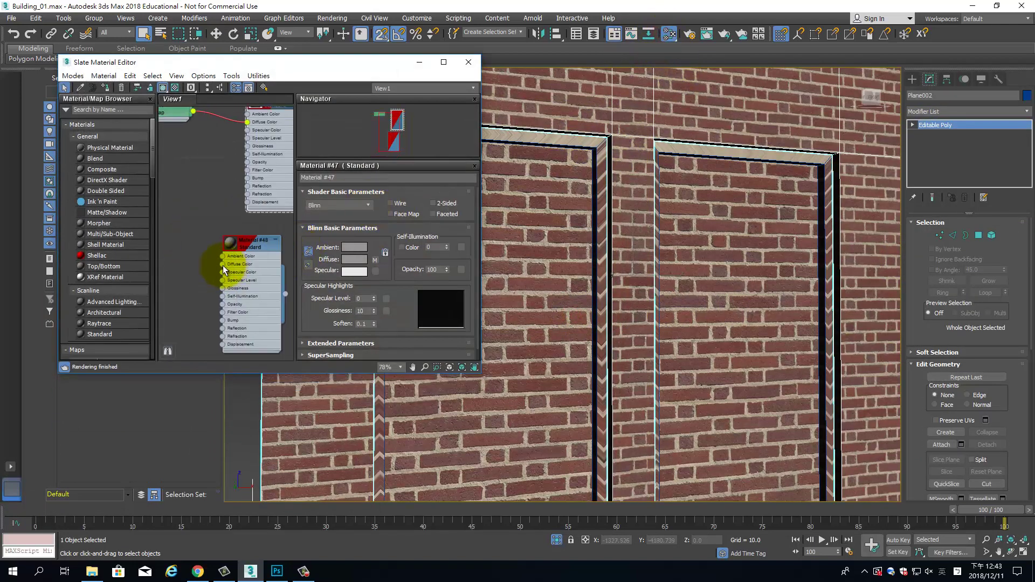
right_click(195, 235)
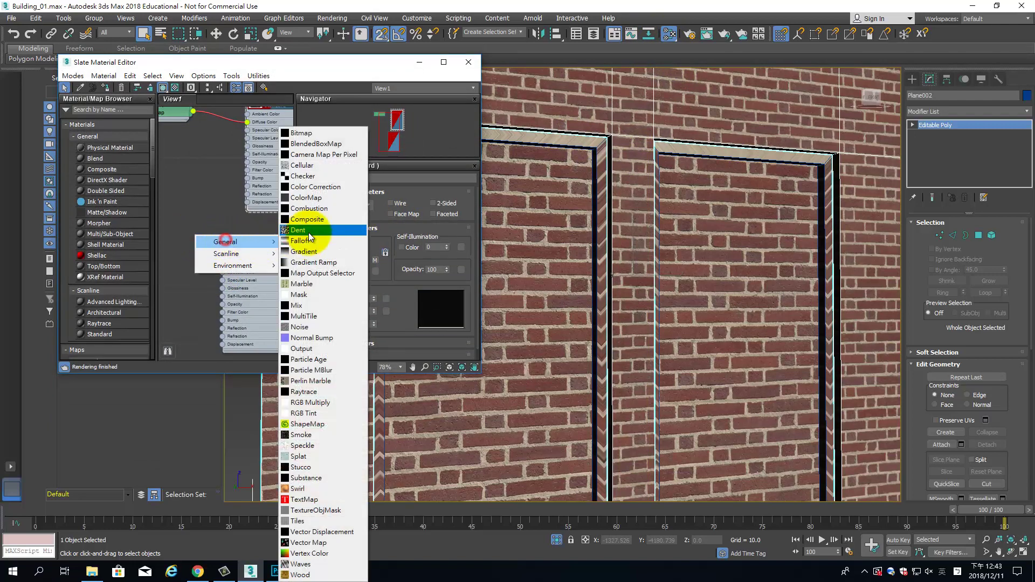
left_click(323, 135)
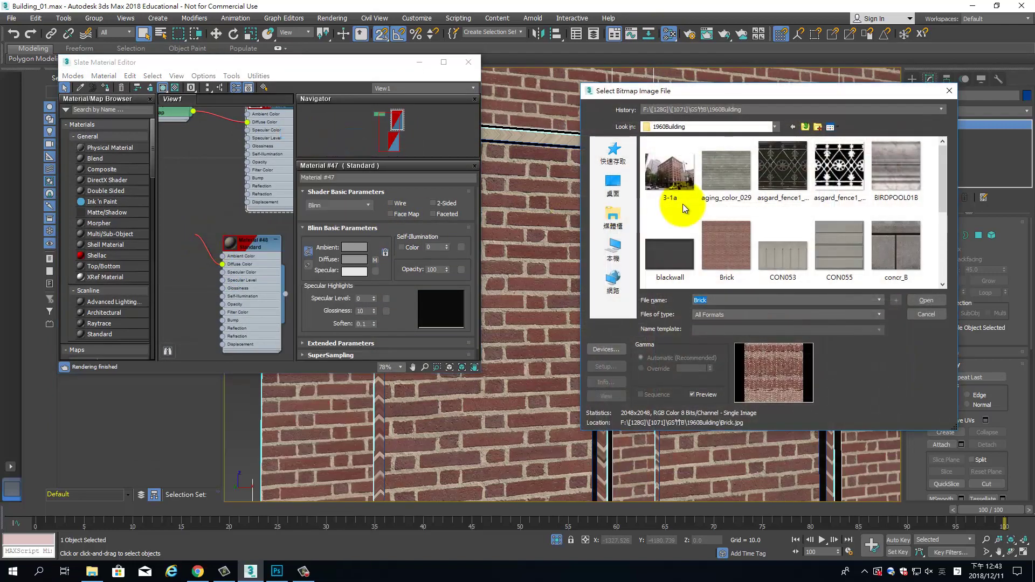
scroll(818, 203, "down", 1)
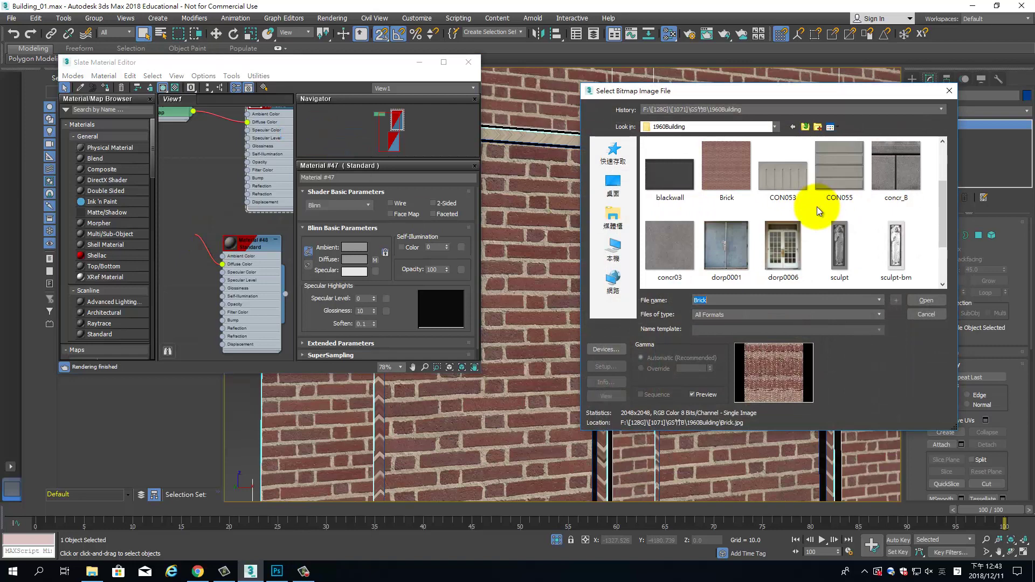
scroll(817, 206, "up", 1)
scroll(803, 205, "down", 2)
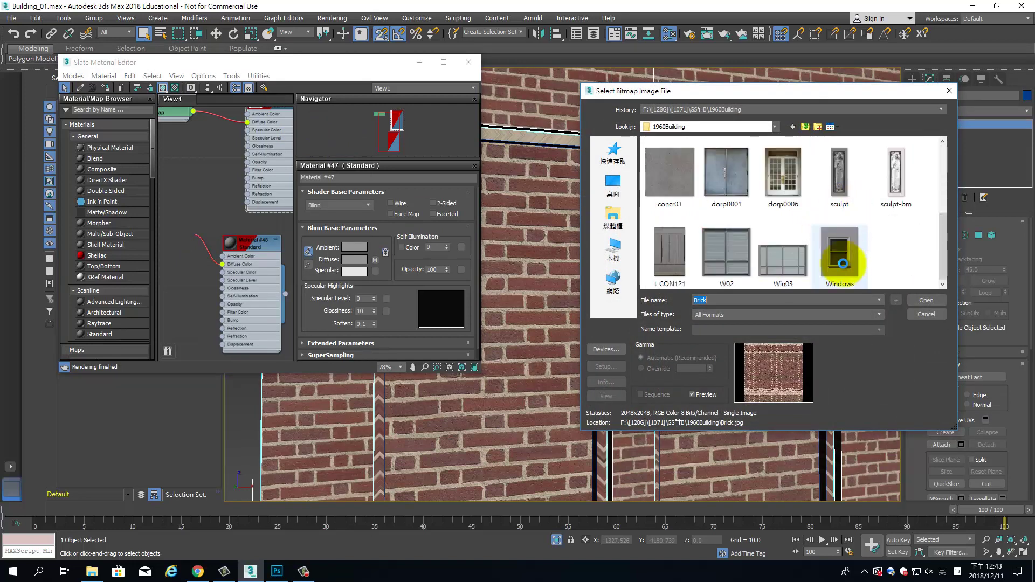
double_click(843, 263)
- Assign Material #48 to the door frame and switch to element selection
left_click_drag(200, 244, 173, 258)
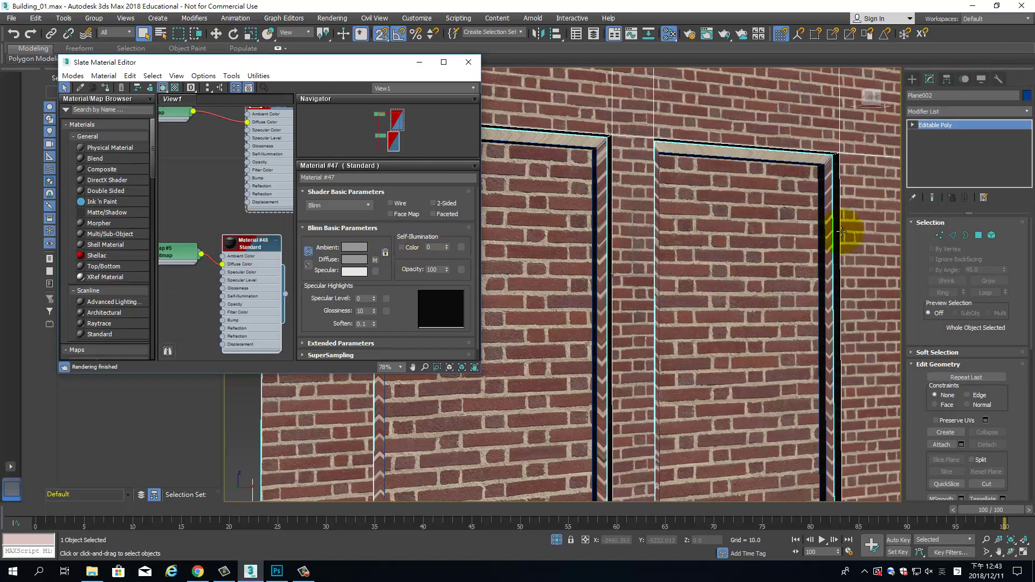
left_click_drag(255, 248, 806, 224)
left_click(807, 224)
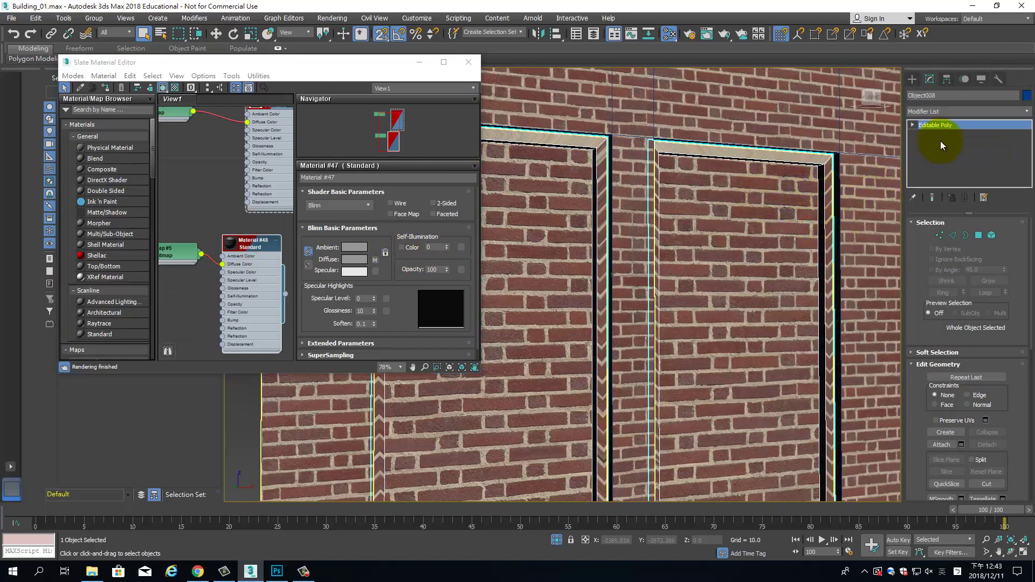
left_click(993, 235)
- Delete the right opening's brick panel and add an Unwrap UVW modifier to Object008
left_click(728, 269)
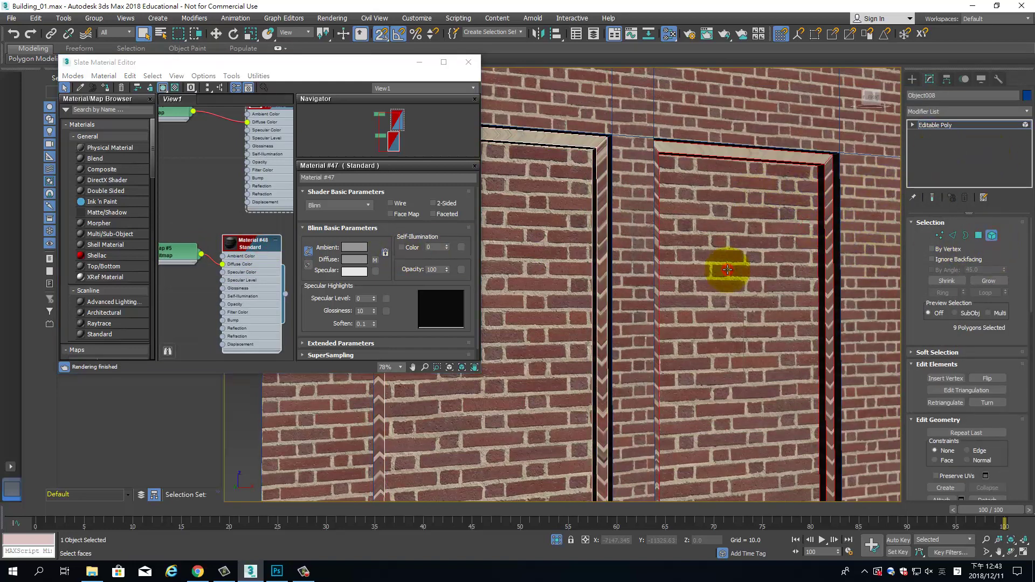
key("Delete")
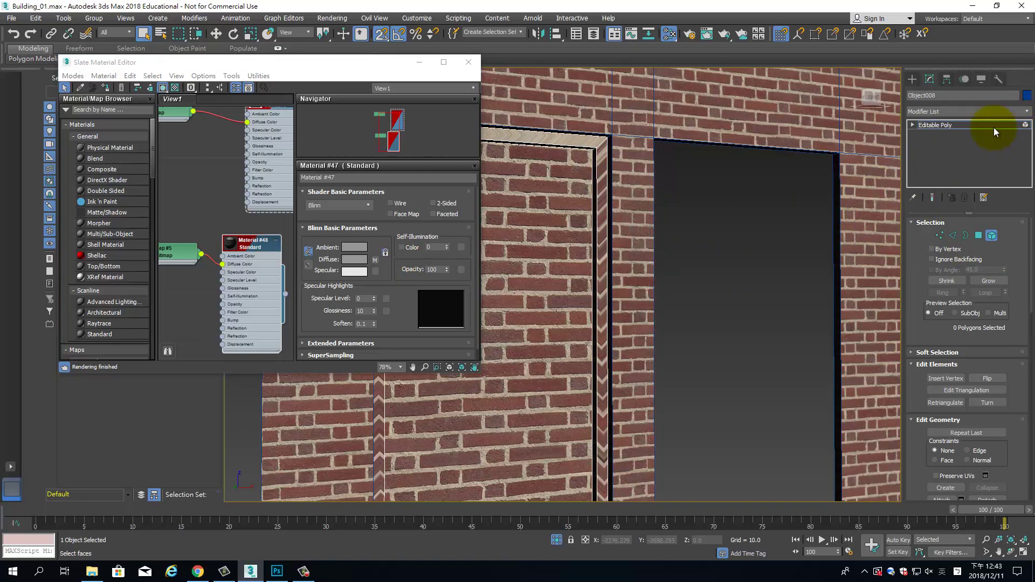
left_click(995, 127)
left_click(1027, 112)
left_click_drag(1027, 172, 1028, 453)
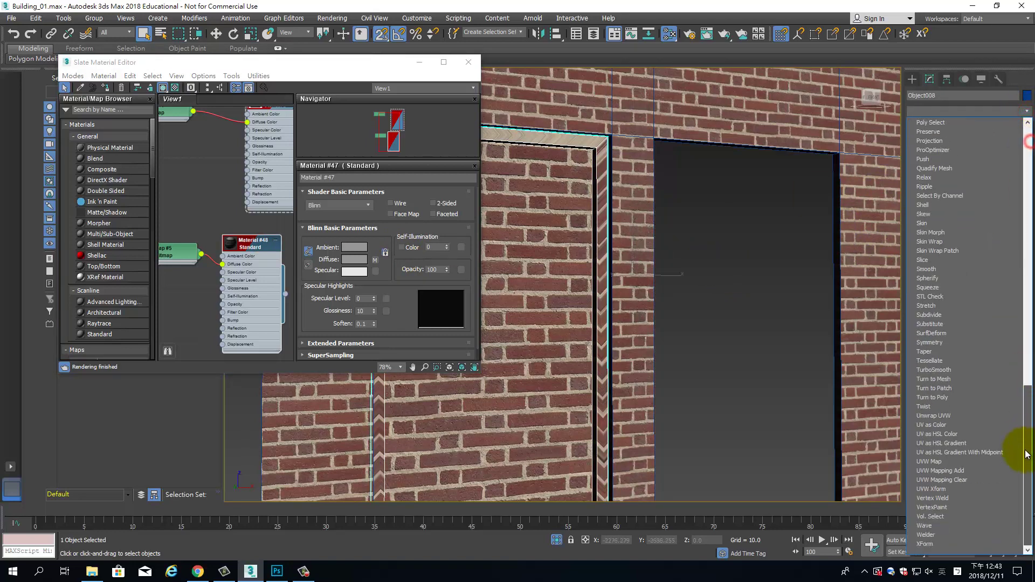
left_click(975, 416)
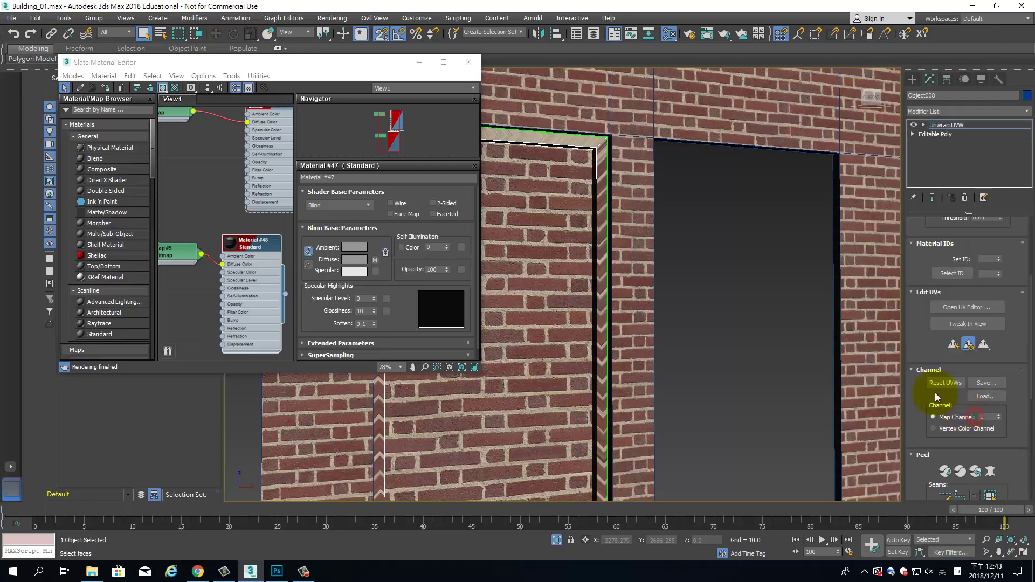
- Apply Material #48 to the frame's faces and open the UV Editor
left_click_drag(286, 298, 562, 296)
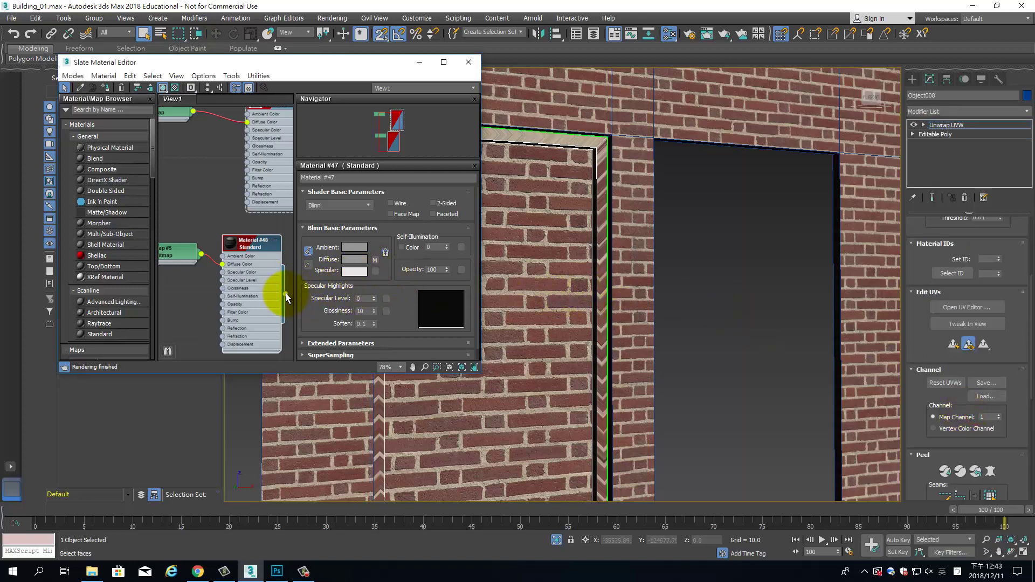
left_click_drag(286, 297, 457, 420)
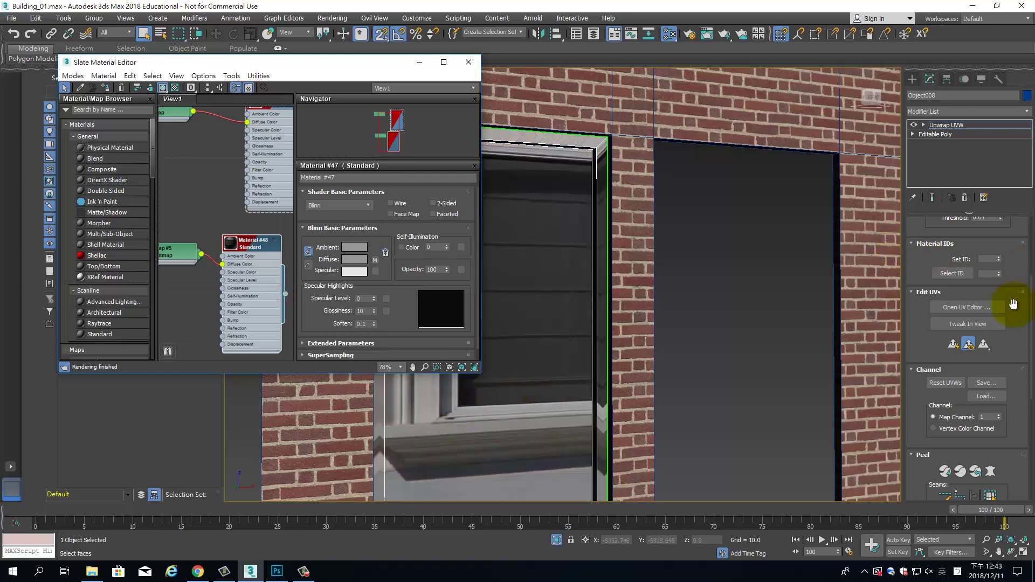
left_click(989, 307)
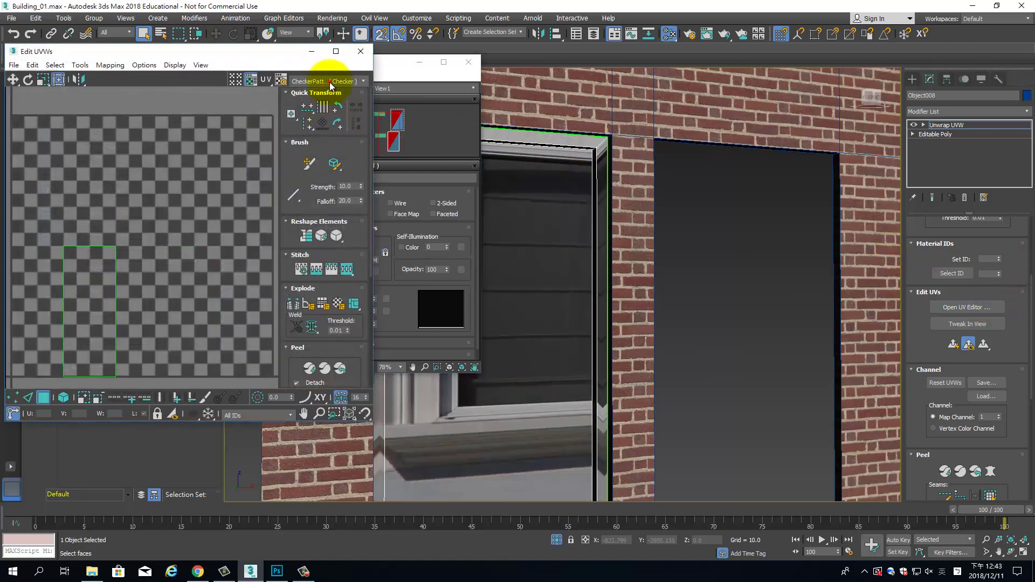
- Show Map #5 (Windows.jpg) as the UV background and enlarge the Edit UVWs window
left_click(331, 81)
left_click(335, 103)
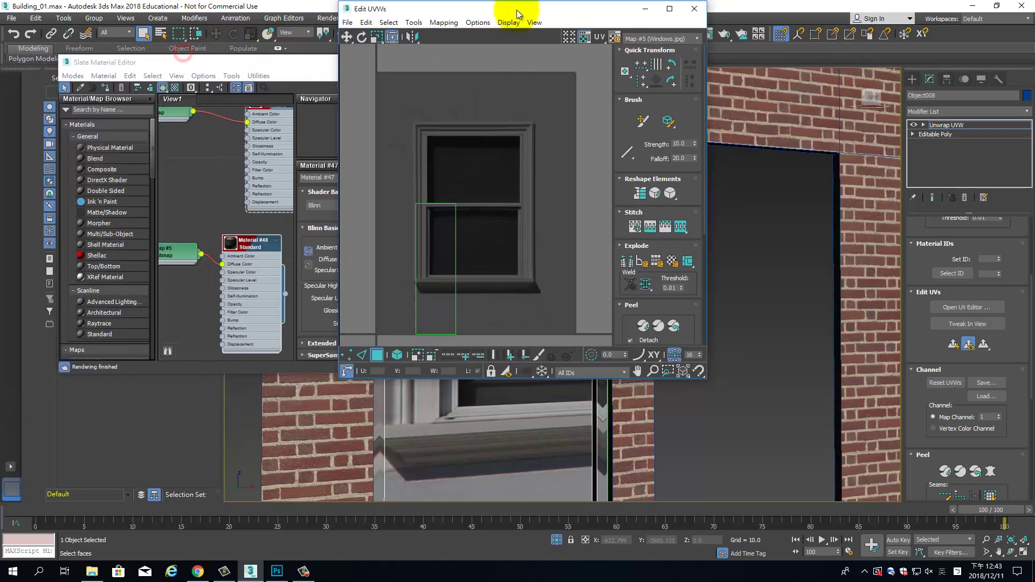
left_click_drag(260, 59, 516, 20)
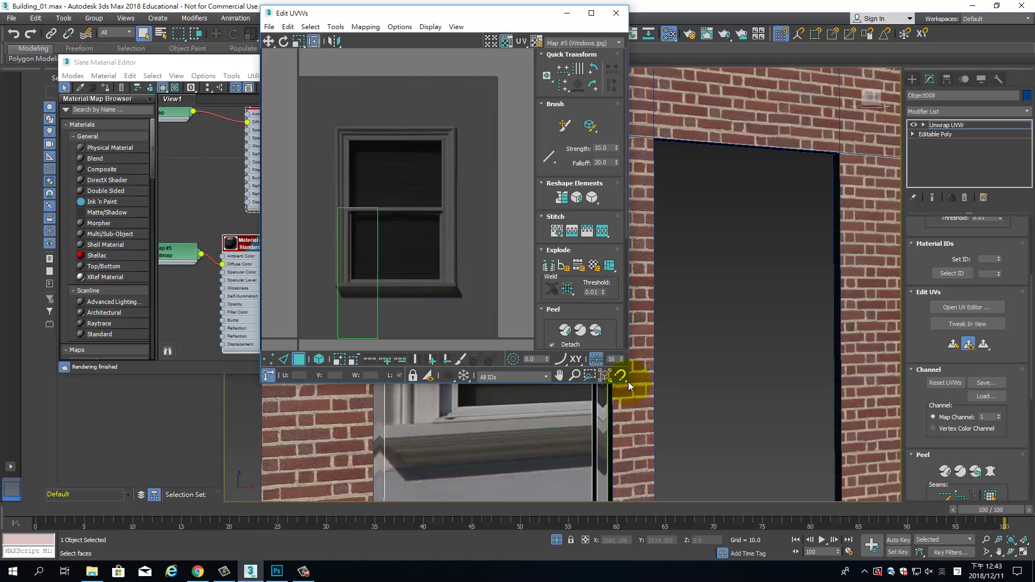
left_click_drag(629, 383, 919, 508)
- Apply Flatten Mapping with default settings to the frame's selected UVs
left_click_drag(397, 222, 596, 479)
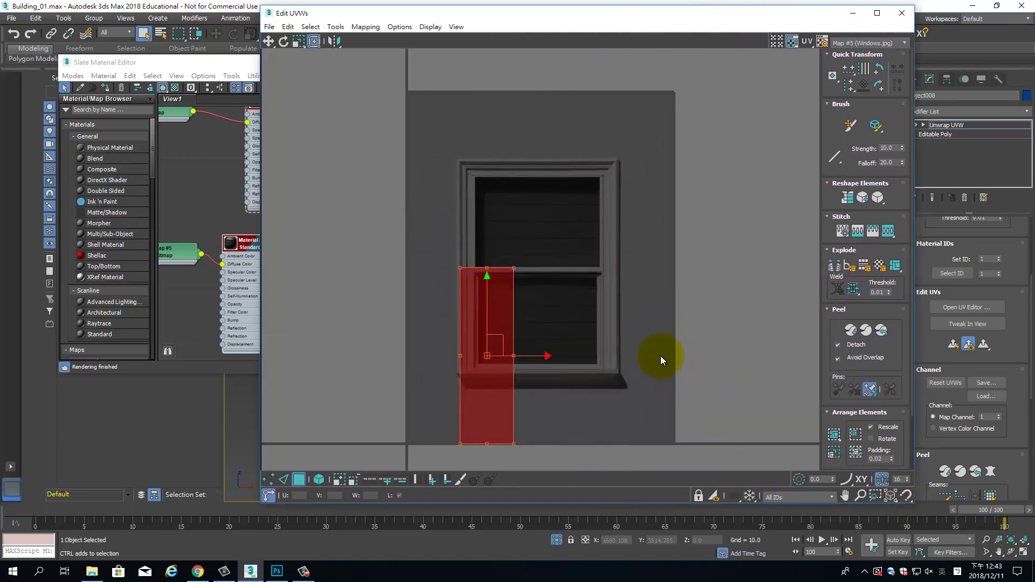
left_click(370, 26)
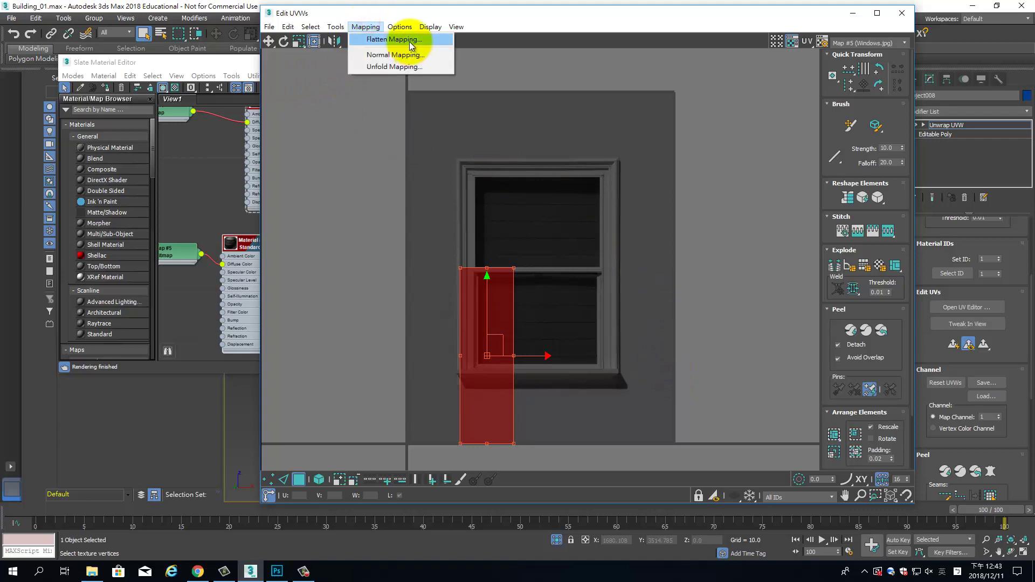
left_click(409, 41)
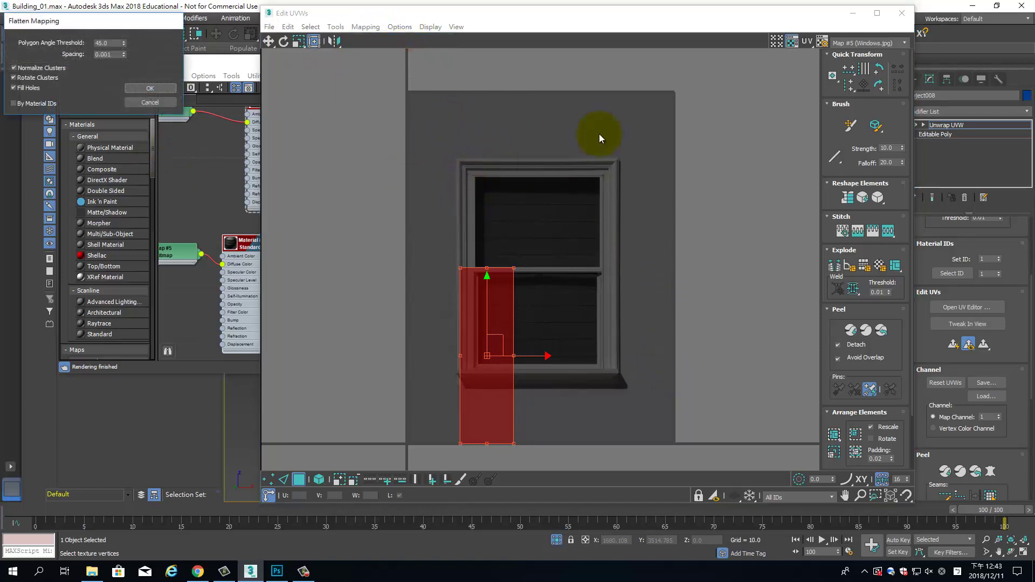
left_click(150, 87)
left_click(178, 63)
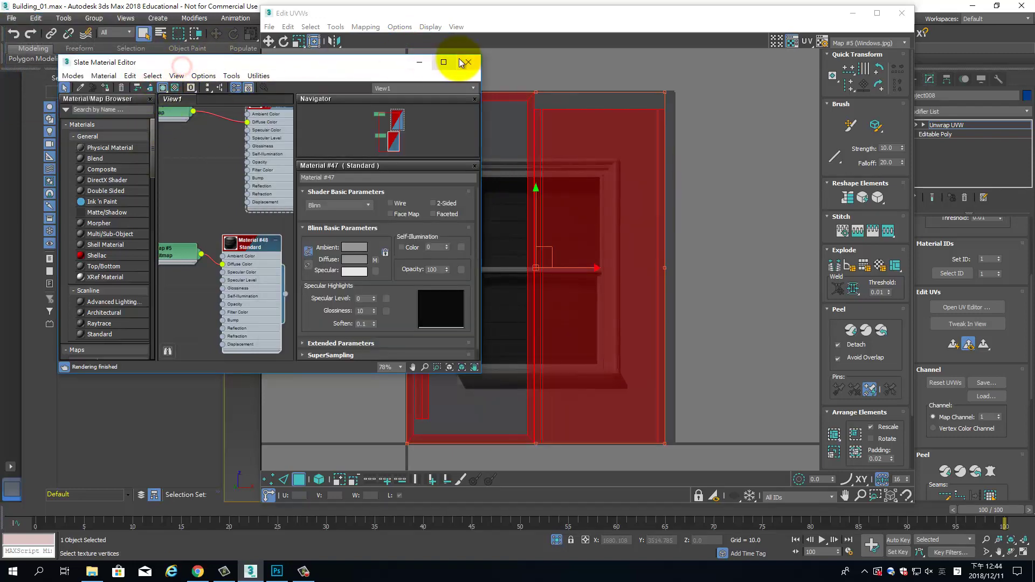
- Move the main window UV piece over the window image in the texture
left_click(413, 60)
left_click(620, 176)
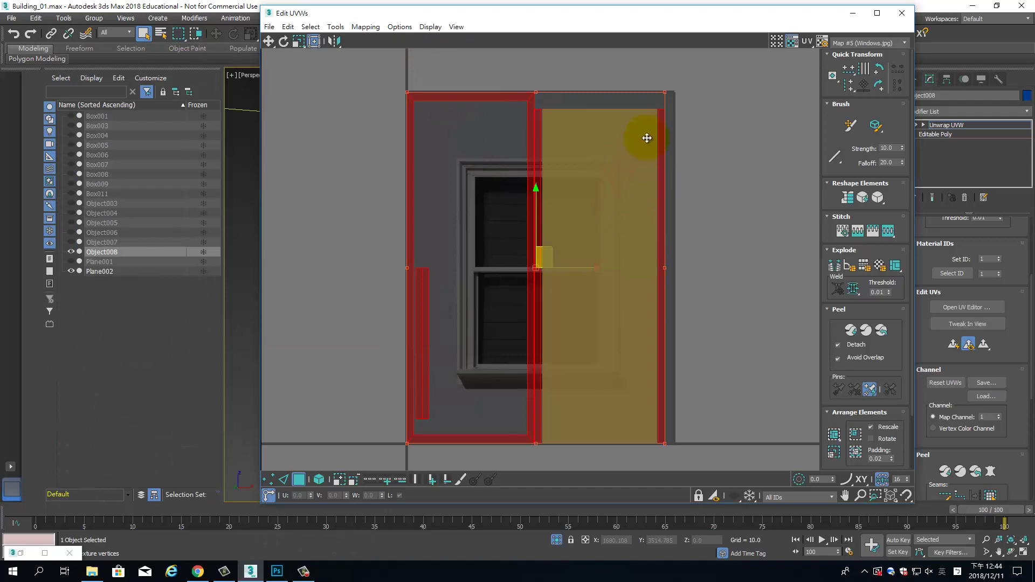
left_click_drag(378, 70, 704, 446)
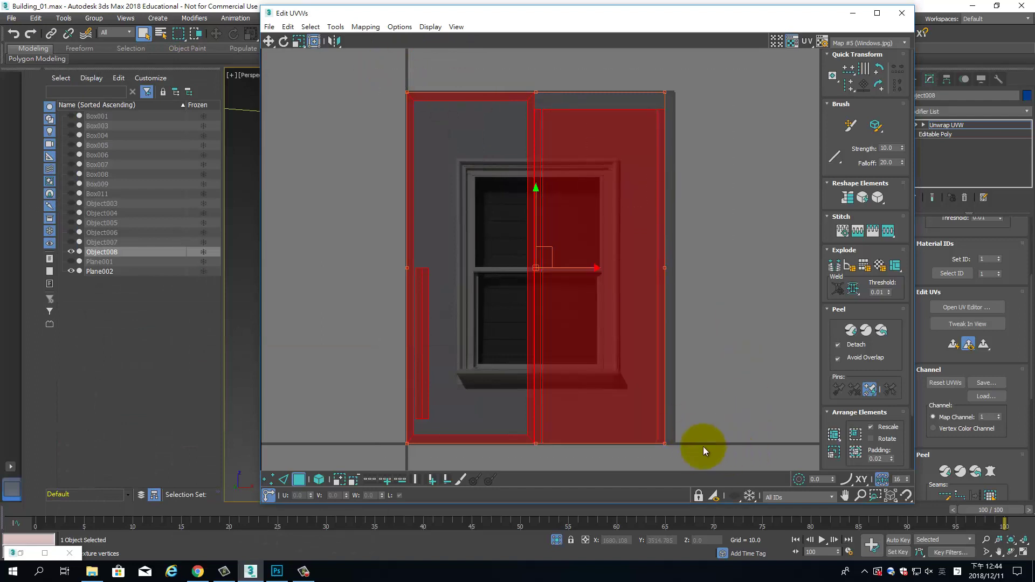
mouse_move(667, 442)
left_mouse_down()
mouse_move(763, 398)
mouse_move(791, 351)
mouse_move(746, 446)
left_mouse_up()
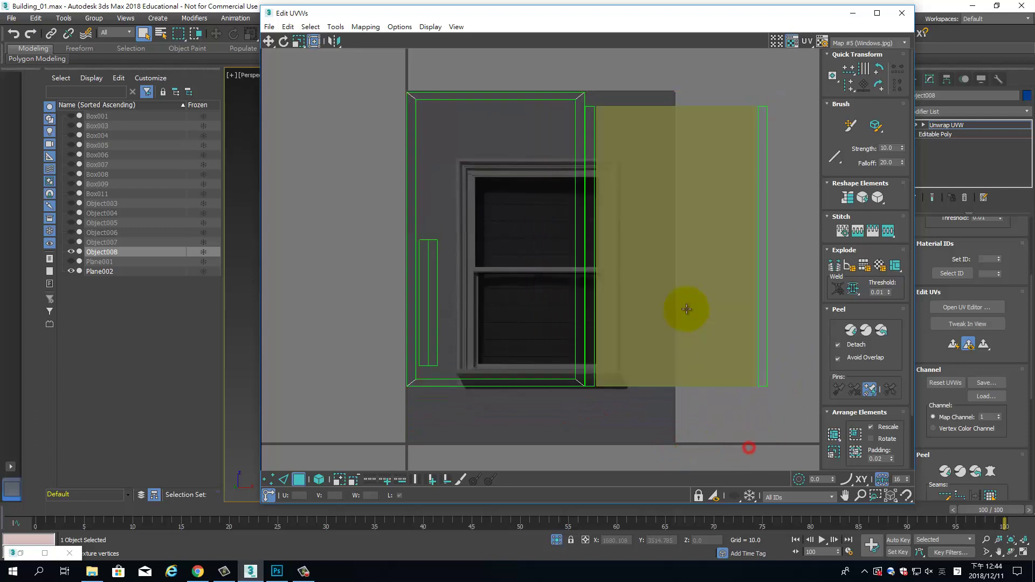
mouse_move(686, 308)
left_mouse_down()
mouse_move(536, 300)
mouse_move(564, 289)
mouse_move(539, 300)
mouse_move(530, 324)
left_mouse_up()
scroll(564, 290, "up", 3)
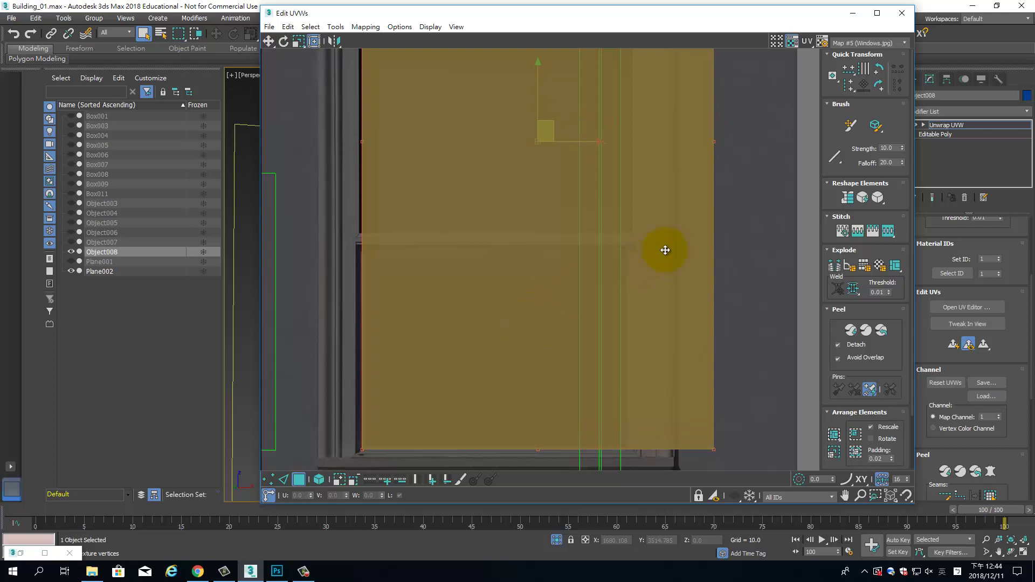
scroll(666, 251, "down", 2)
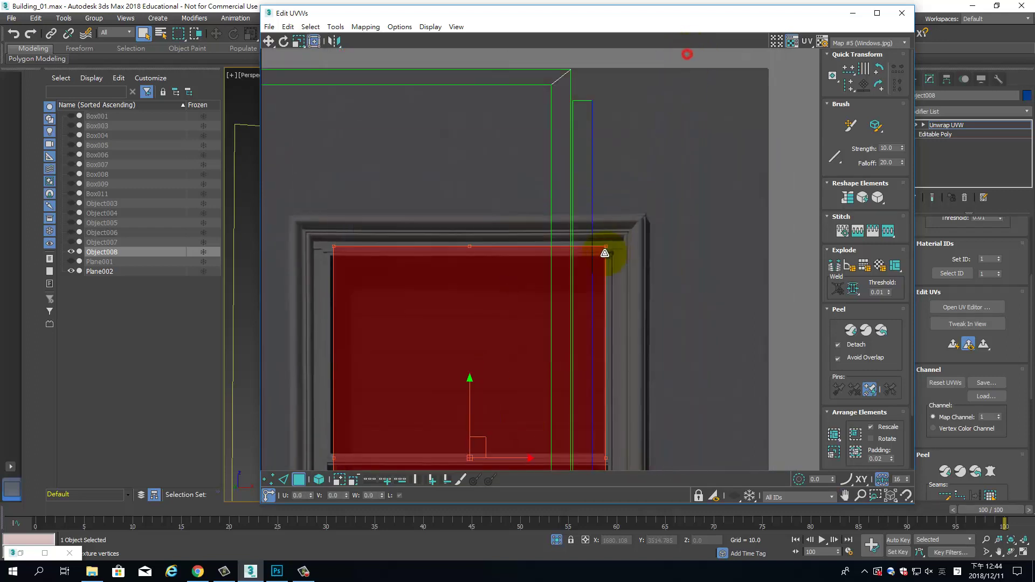
mouse_move(605, 253)
left_mouse_down()
mouse_move(607, 267)
mouse_move(610, 250)
left_mouse_up()
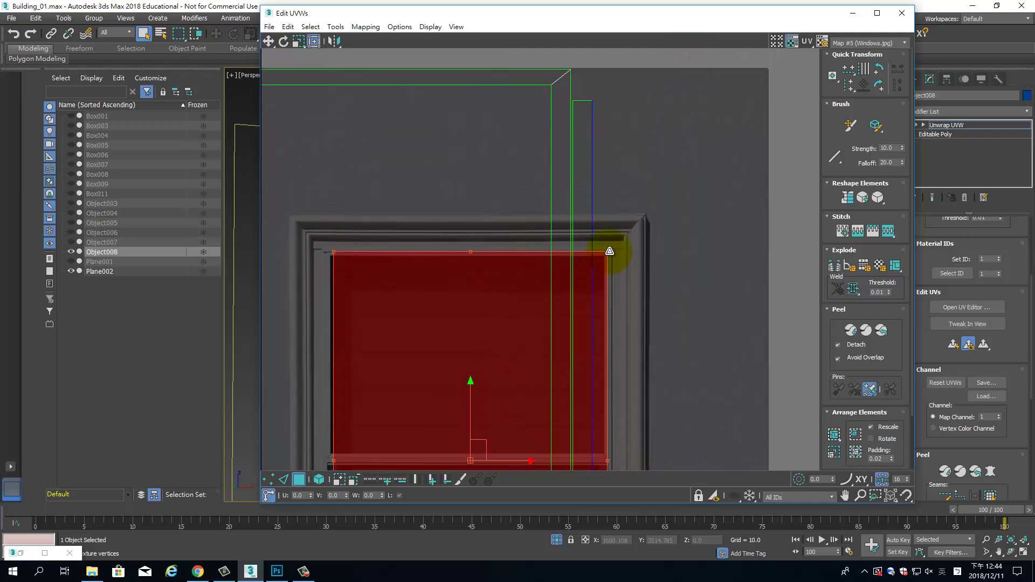
- Align the piece's top corners and bottom edge with the window image's borders
middle_click_drag(607, 265, 665, 109)
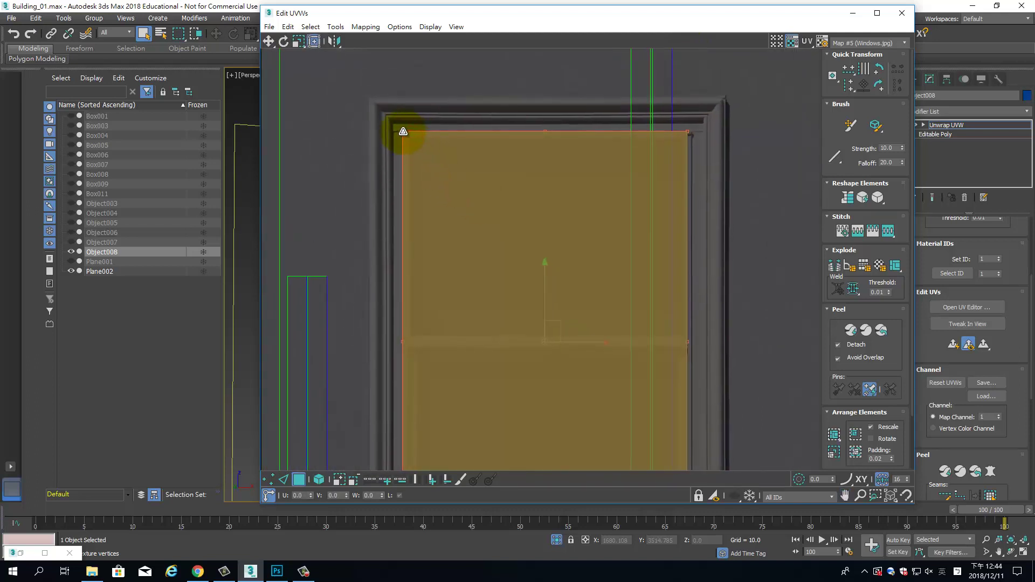
middle_click_drag(414, 134, 332, 138)
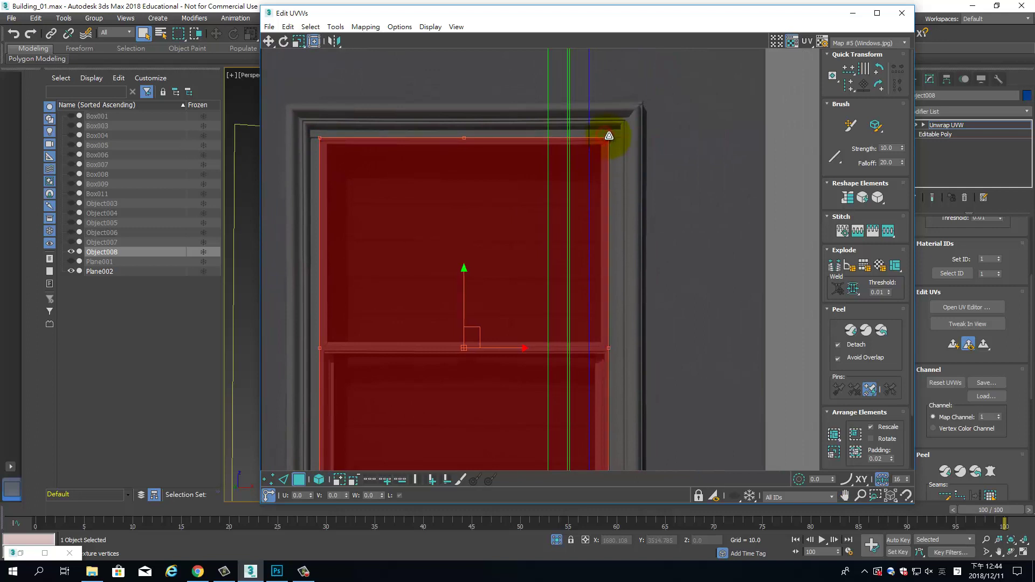
scroll(649, 247, "down", 5)
scroll(652, 296, "up", 2)
scroll(651, 295, "up", 1)
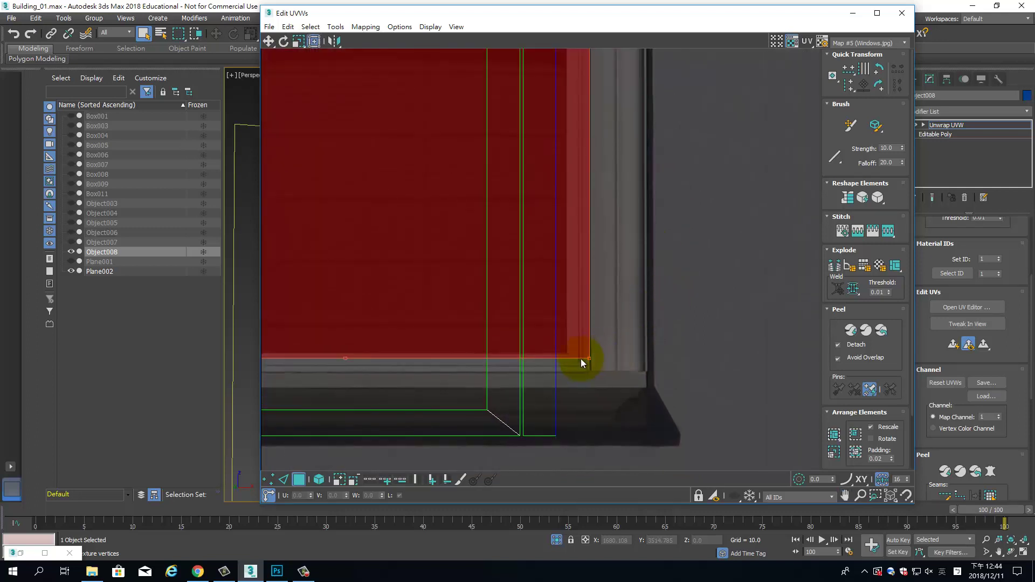
left_click_drag(586, 358, 587, 366)
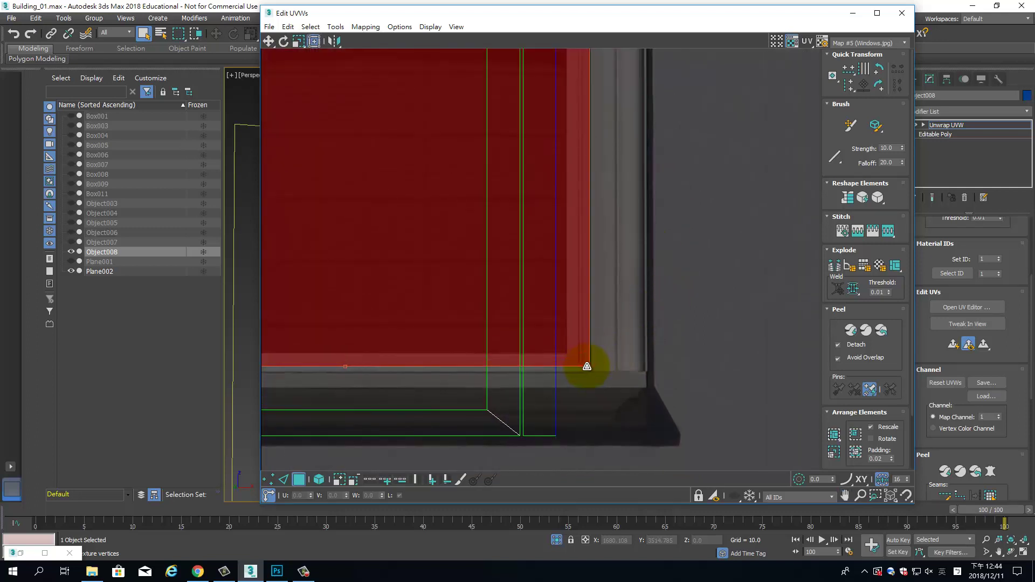
scroll(611, 338, "down", 3)
- Fit the piece's bottom-right corner, check the whole piece, and move the editor aside
mouse_move(611, 338)
middle_mouse_down()
mouse_move(683, 328)
mouse_move(694, 504)
mouse_move(702, 262)
mouse_move(705, 489)
middle_mouse_up()
middle_click_drag(716, 434, 719, 234)
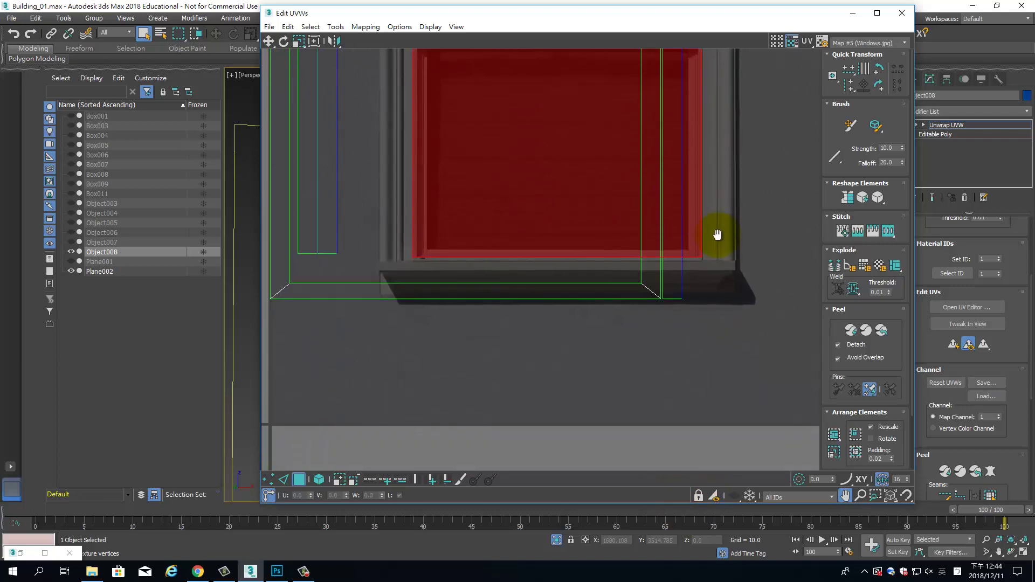
scroll(718, 239, "up", 2)
scroll(718, 237, "up", 1)
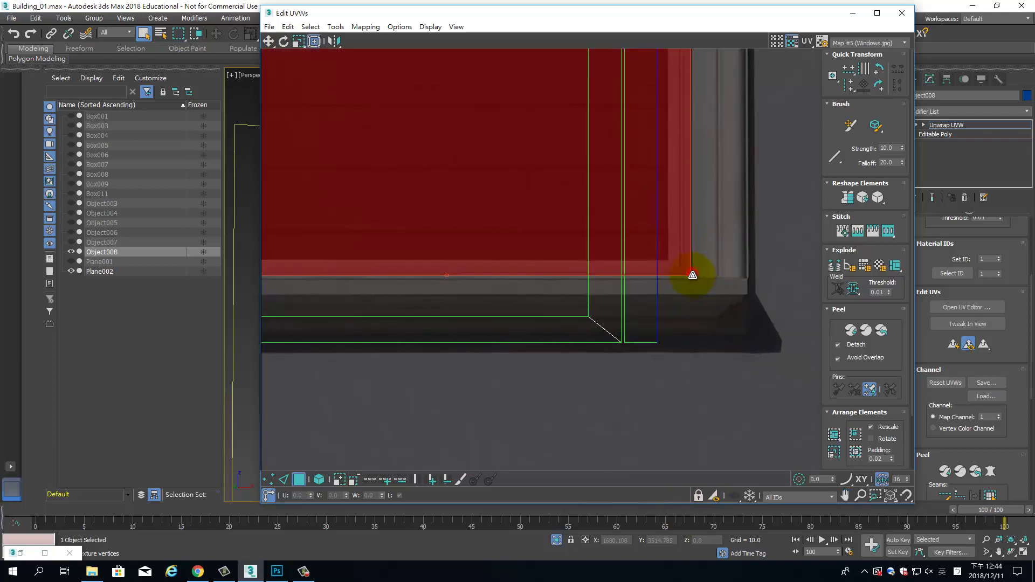
scroll(697, 247, "down", 3)
middle_click_drag(700, 292, 696, 467)
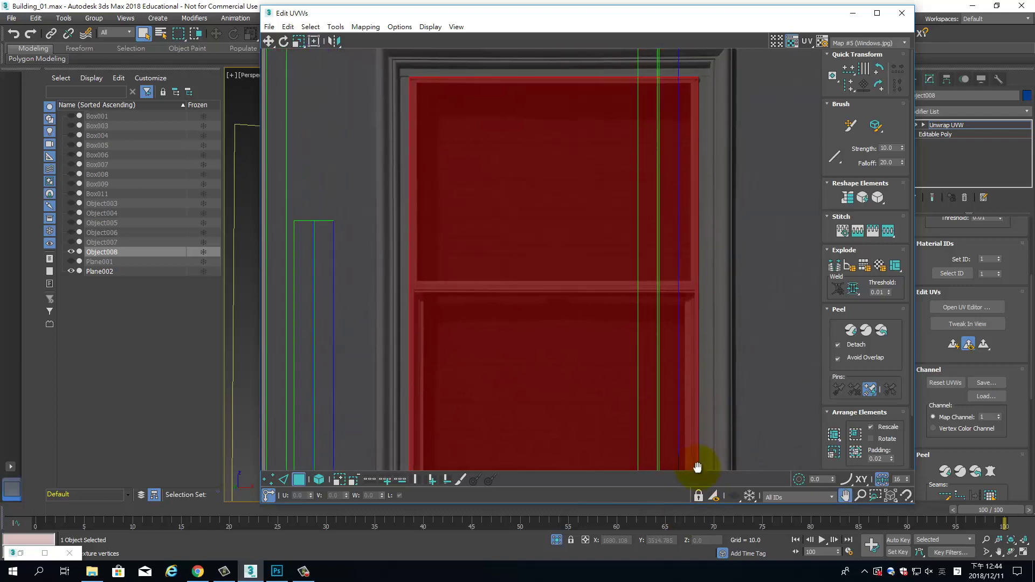
scroll(658, 312, "down", 3)
scroll(673, 307, "up", 1)
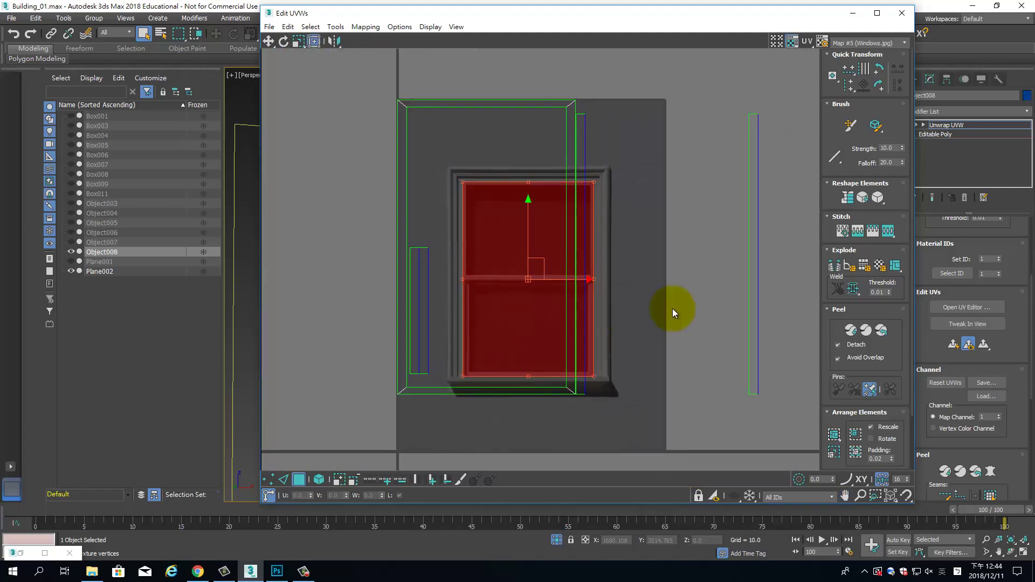
left_click(672, 296)
scroll(674, 296, "down", 1)
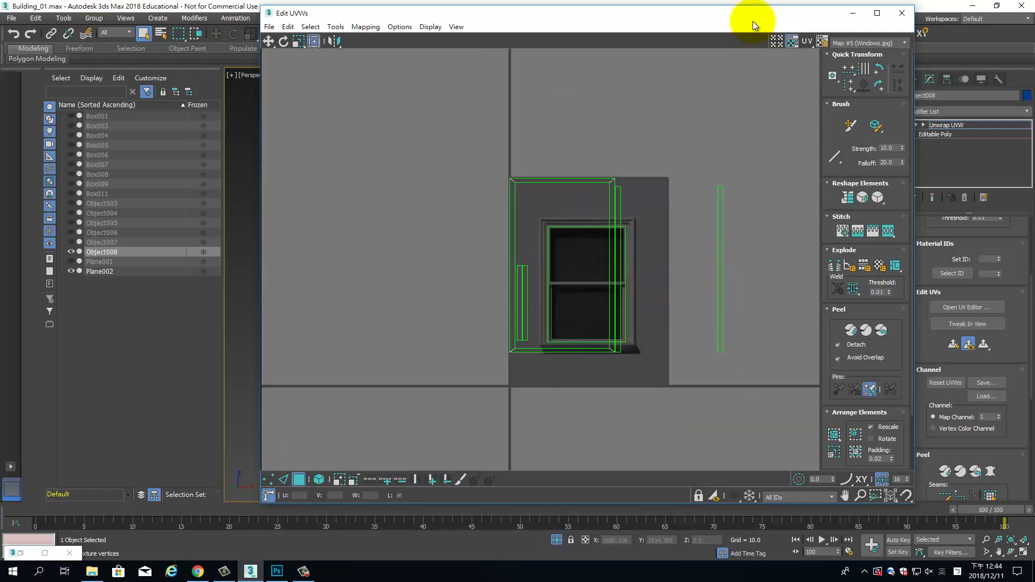
mouse_move(755, 19)
left_mouse_down()
mouse_move(312, 53)
mouse_move(237, 46)
left_mouse_up()
- Shift the top UV edge and scale the selected frame UVs down onto the window texture
middle_click_drag(612, 219, 721, 231)
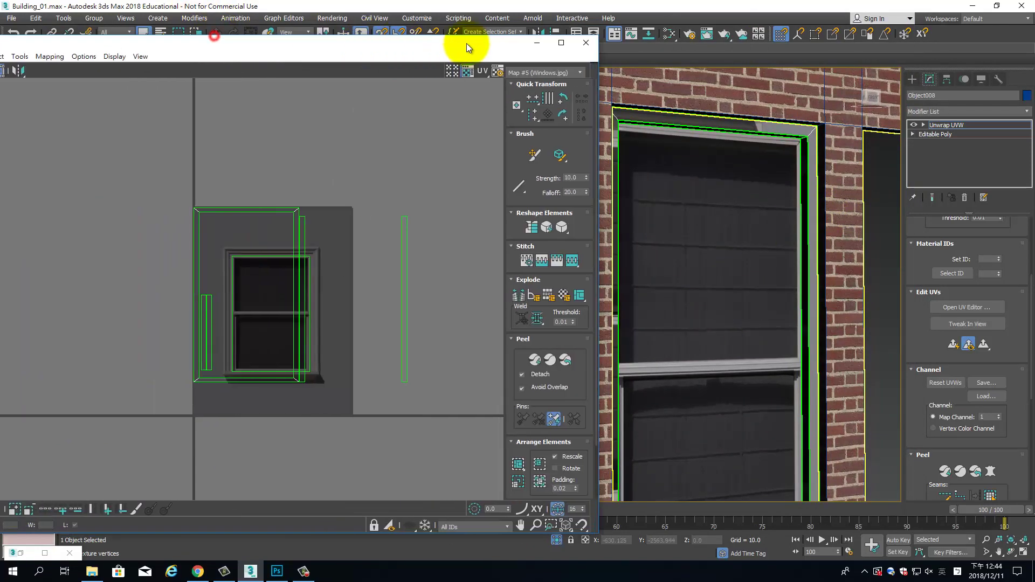
left_click_drag(219, 36, 510, 46)
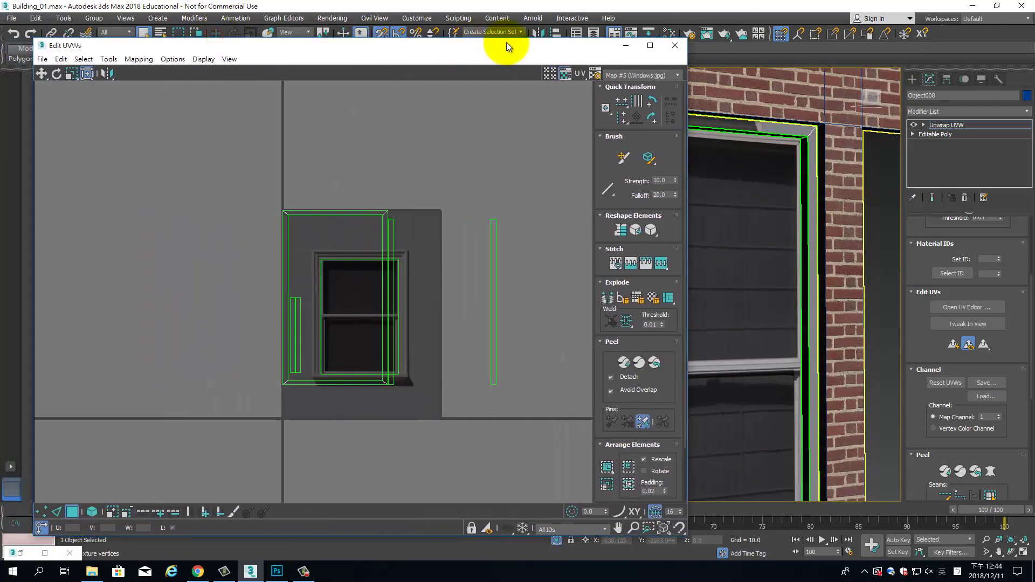
middle_click_drag(390, 242, 453, 215)
left_click(385, 186)
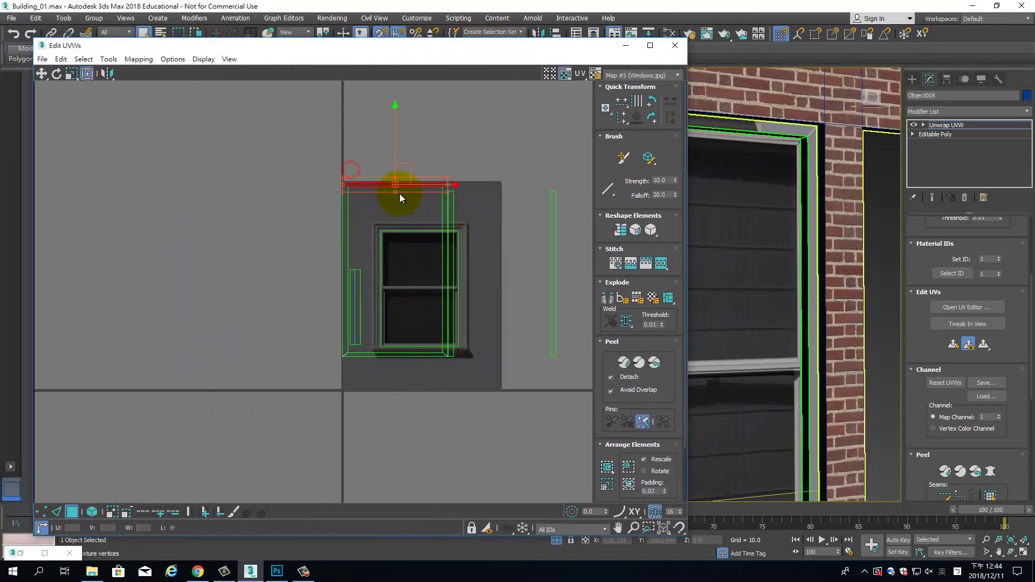
left_click_drag(409, 175, 429, 155)
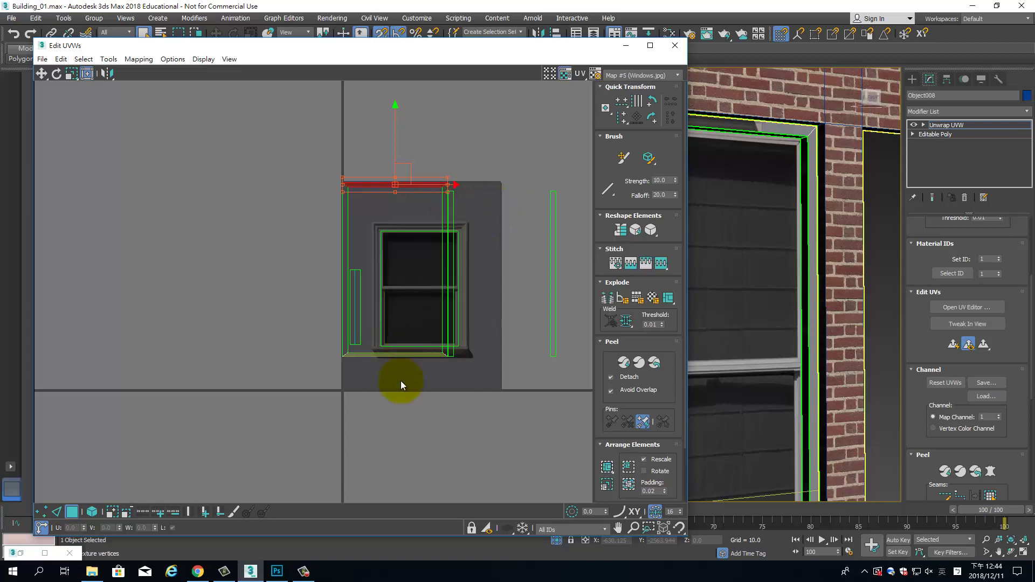
left_click(396, 352)
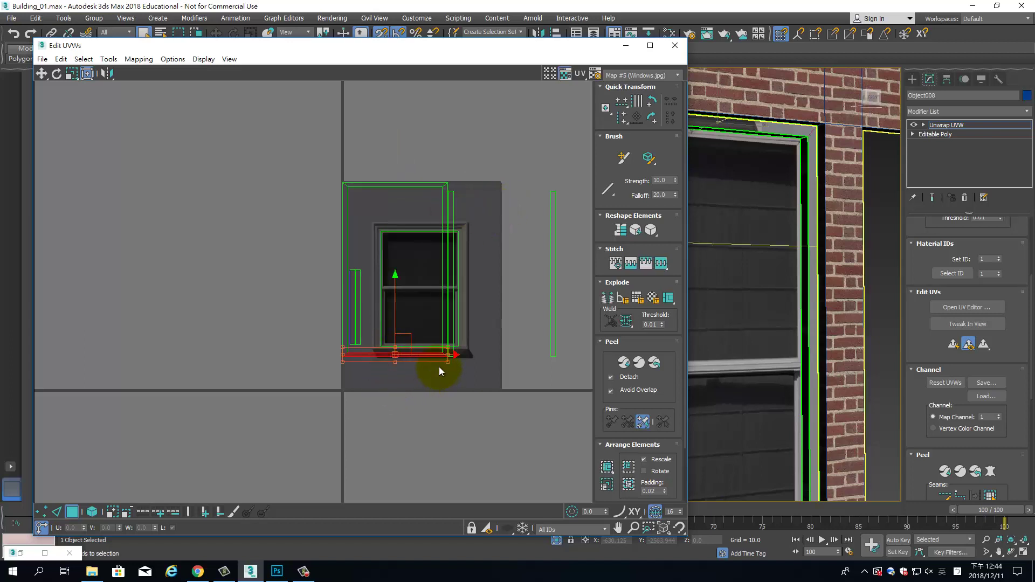
left_click(378, 166)
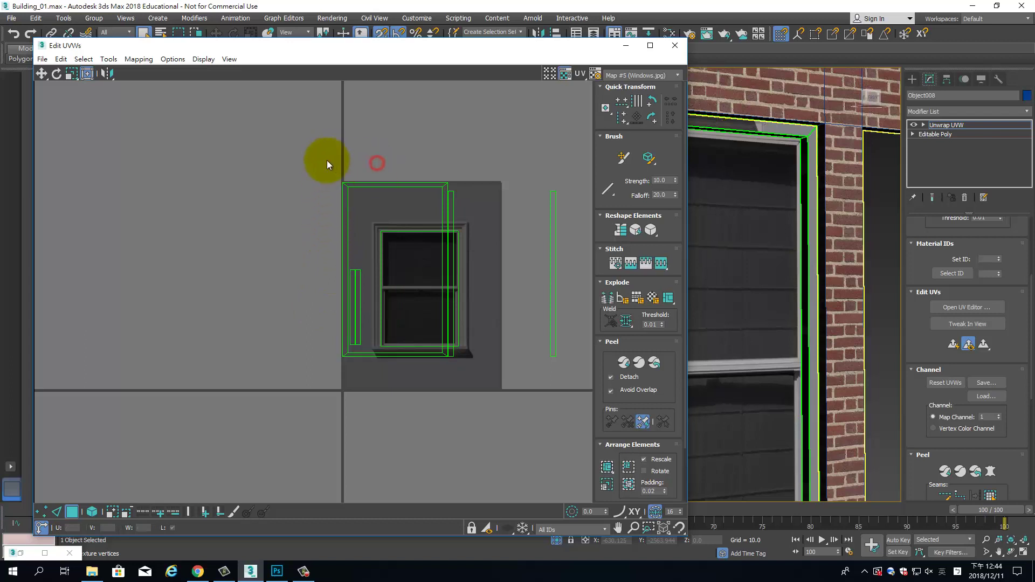
left_click_drag(327, 160, 542, 288)
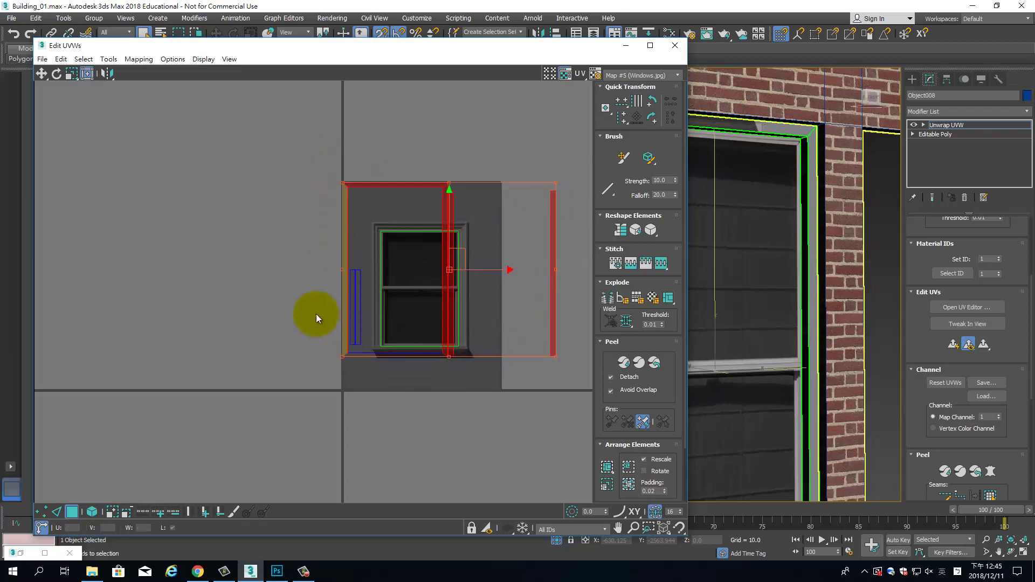
left_click_drag(316, 314, 367, 383, "ctrl")
left_click_drag(555, 184, 490, 226)
left_click(543, 250)
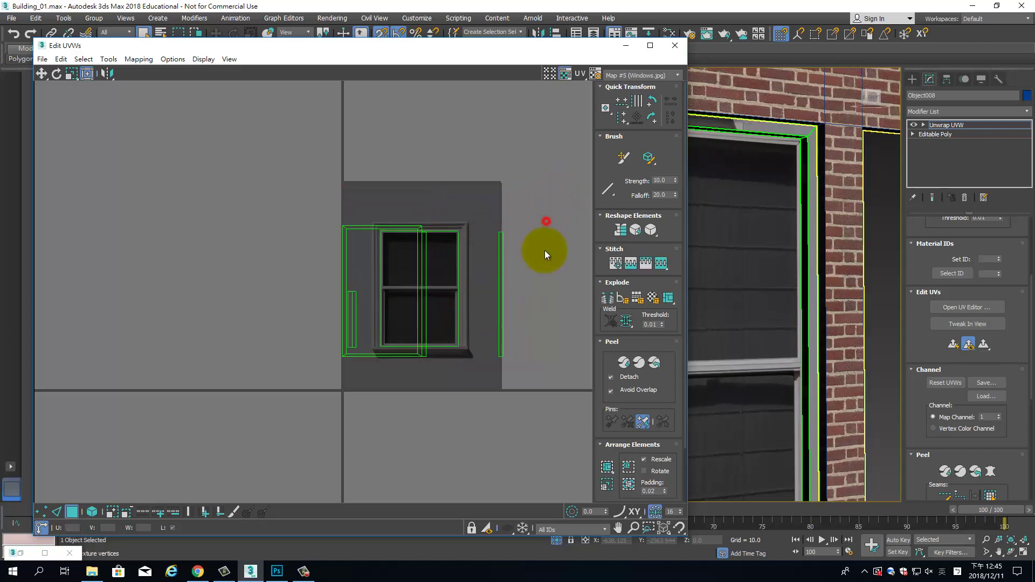
- Move the right, left, top and bottom frame strips onto the window's borders
left_click(500, 282)
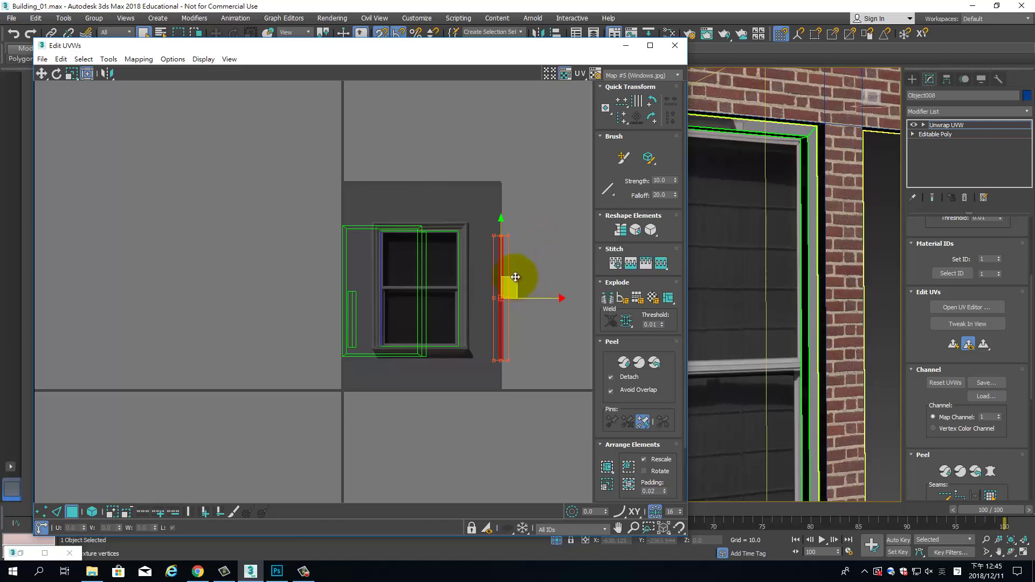
left_click_drag(516, 277, 490, 251)
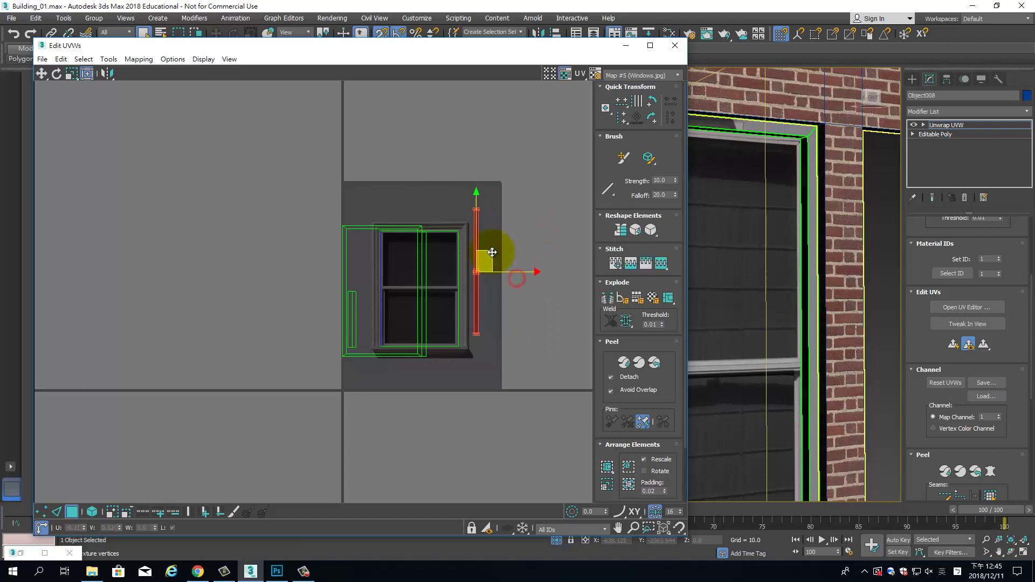
left_click(347, 256)
left_click_drag(351, 259, 495, 251)
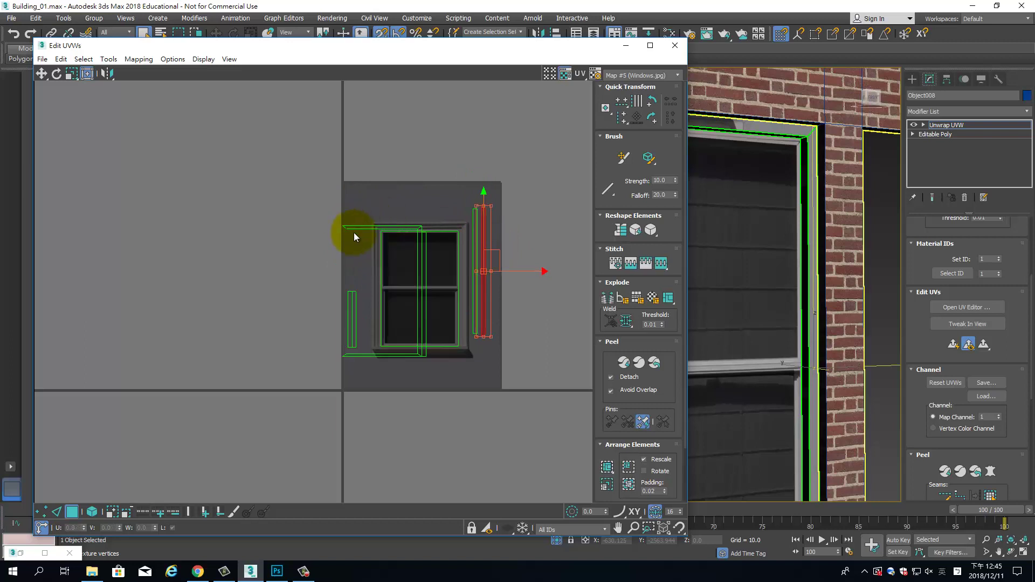
left_click_drag(364, 227, 402, 211)
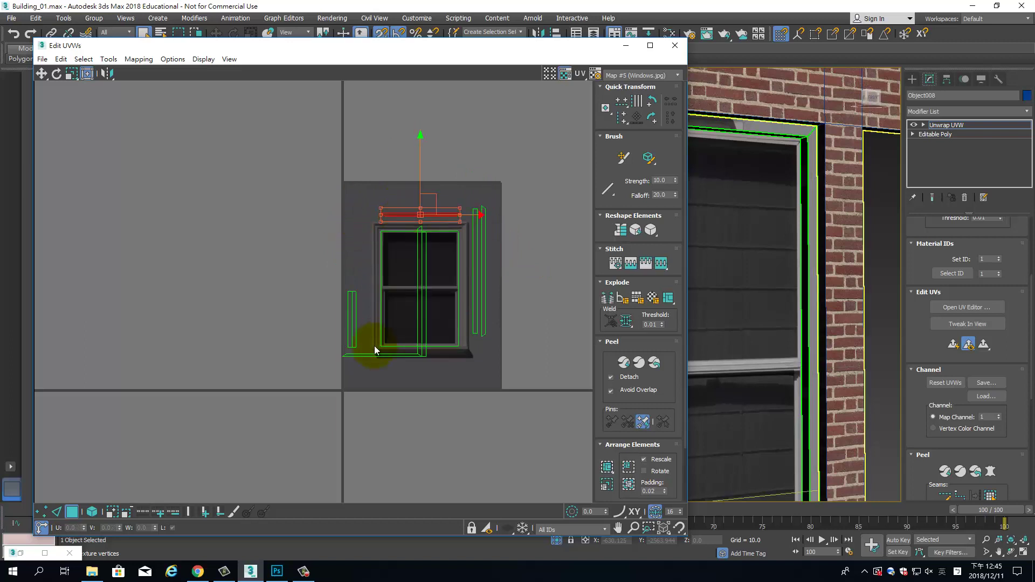
mouse_move(377, 356)
left_mouse_down()
mouse_move(414, 367)
mouse_move(444, 318)
mouse_move(433, 194)
left_mouse_up()
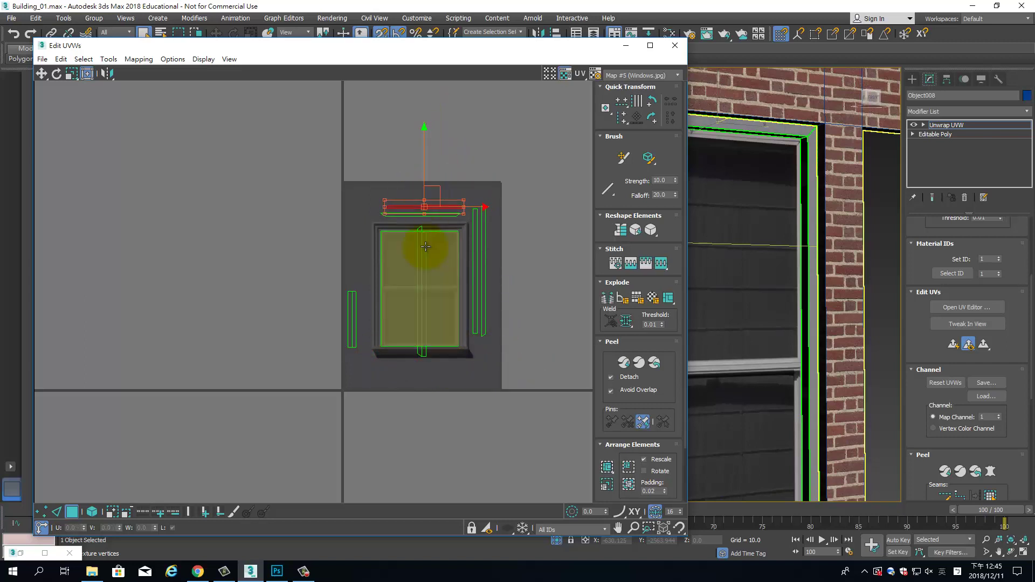
- Place the central, mullion and small left strips on the window edges, then close Edit UVWs
left_click(422, 229)
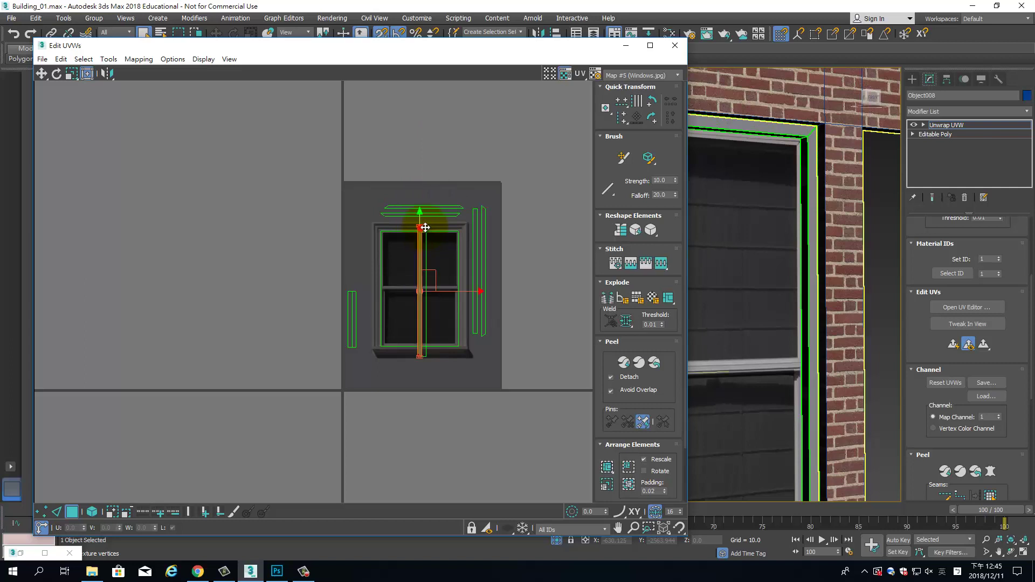
mouse_move(432, 272)
left_mouse_down()
mouse_move(488, 238)
mouse_move(505, 260)
left_mouse_up()
mouse_move(425, 354)
left_mouse_down()
mouse_move(475, 346)
mouse_move(352, 369)
left_mouse_up()
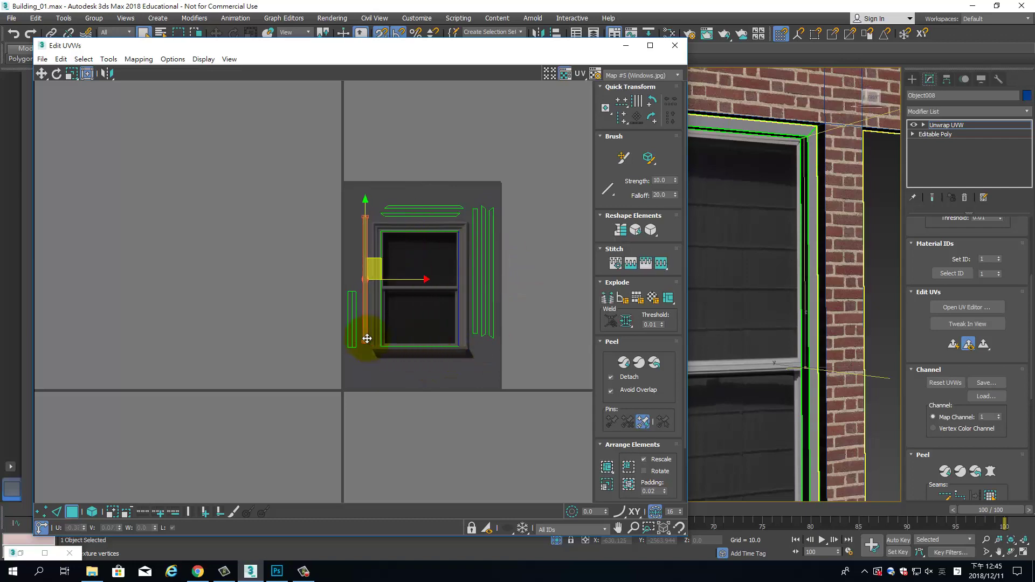
left_click_drag(353, 346, 353, 300)
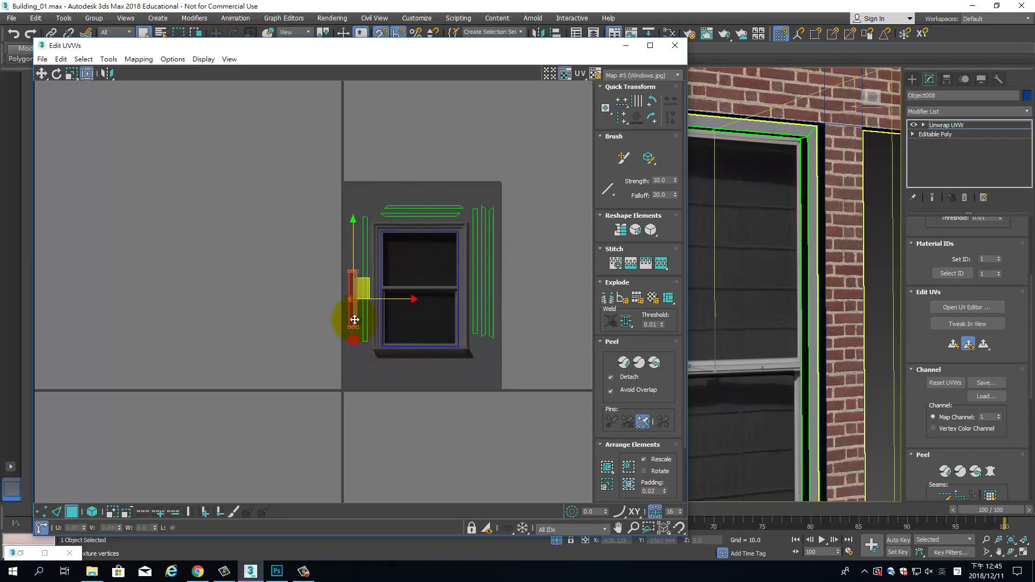
left_click(674, 45)
mouse_move(693, 166)
middle_mouse_down()
mouse_move(606, 174)
mouse_move(624, 185)
mouse_move(547, 210)
middle_mouse_up()
- Collapse Object008's Unwrap UVW stack into an Editable Poly and orbit to inspect the wall
left_click(328, 233)
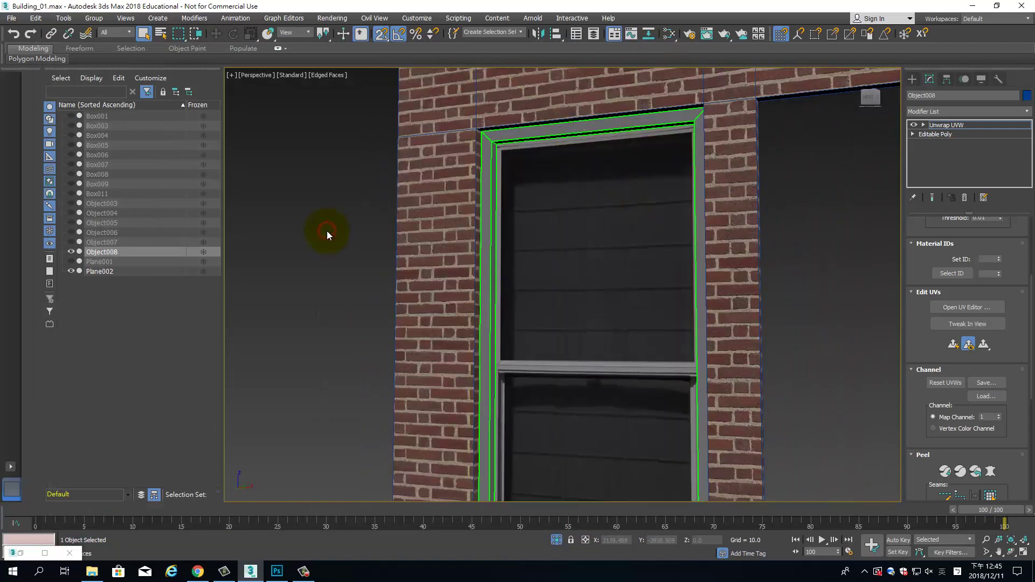
right_click(977, 126)
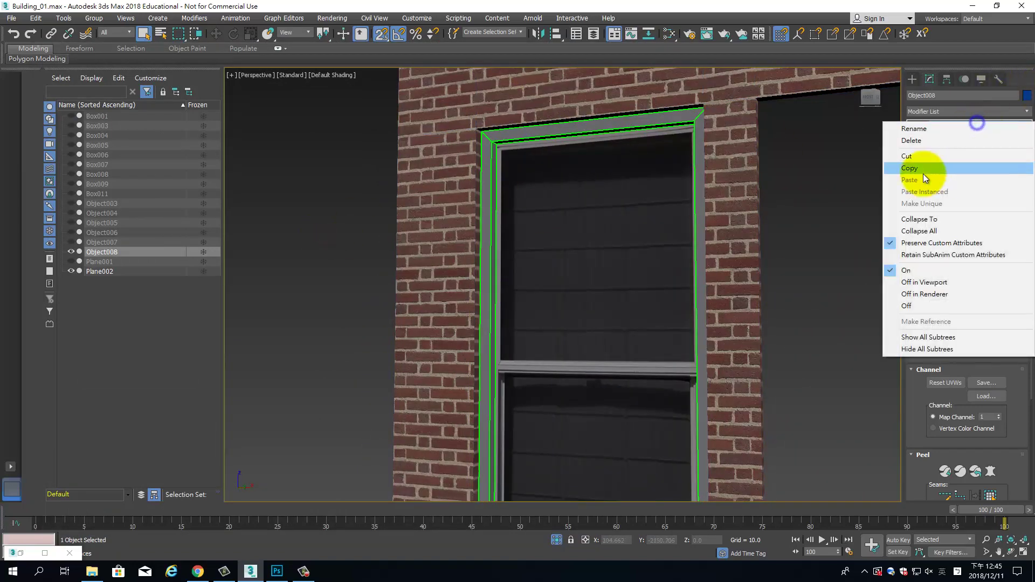
left_click(937, 231)
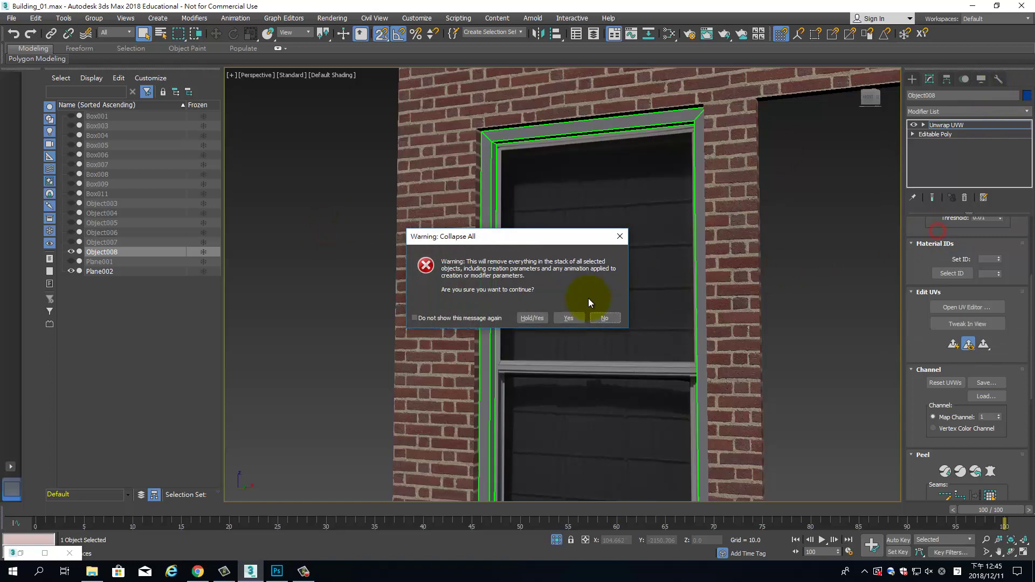
left_click(569, 318)
left_click(317, 289)
mouse_move(340, 287)
middle_mouse_down("alt")
mouse_move(340, 235)
mouse_move(371, 276)
mouse_move(416, 268)
mouse_move(361, 252)
mouse_move(339, 261)
middle_mouse_up("alt")
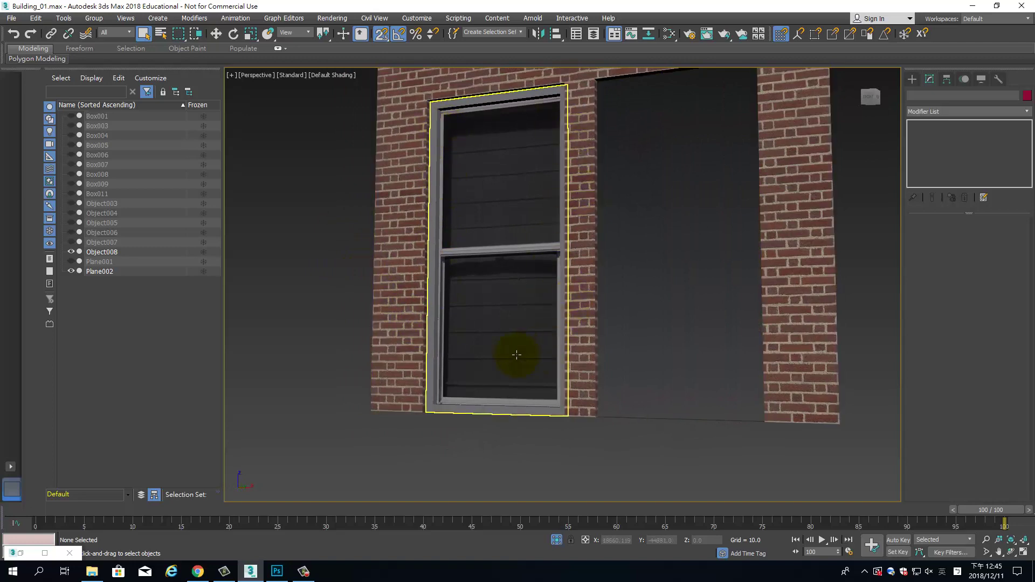
mouse_move(335, 317)
middle_mouse_down("alt")
mouse_move(308, 317)
mouse_move(391, 340)
mouse_move(382, 332)
mouse_move(717, 296)
mouse_move(677, 329)
mouse_move(527, 330)
middle_mouse_up("alt")
- Clone Object008 as a Copy by Shift-dragging it to the right
left_click(319, 282)
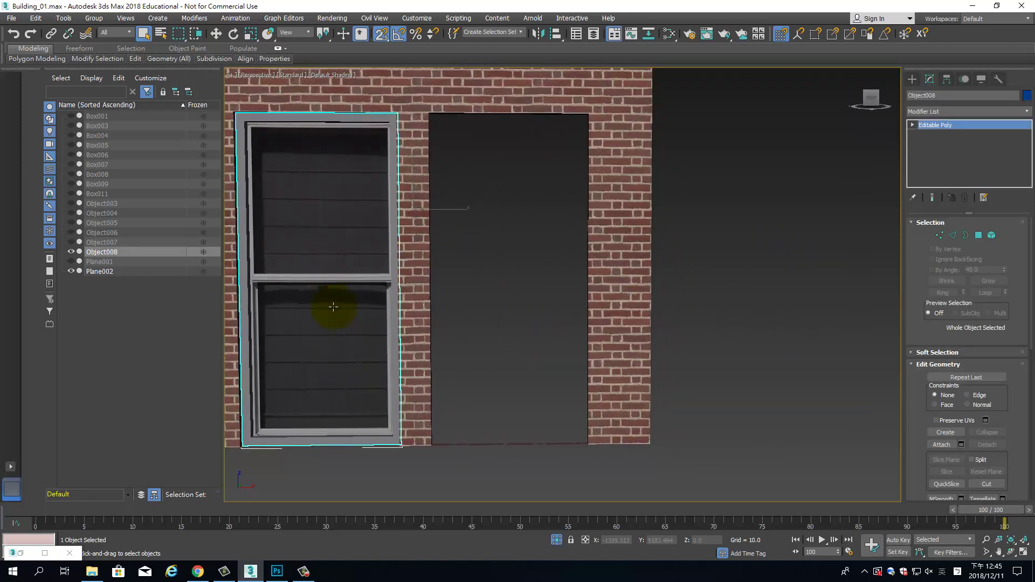
key("w")
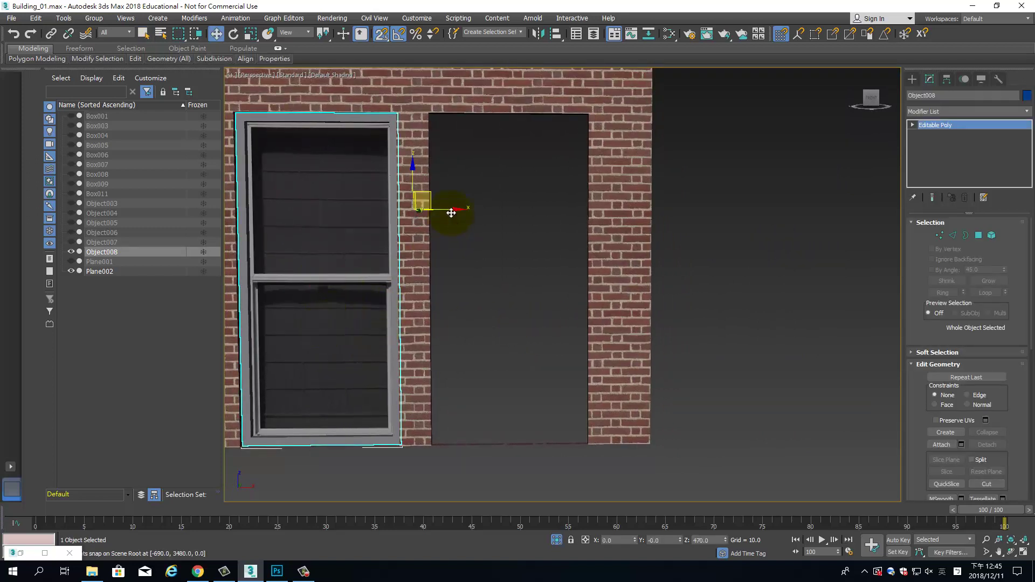
left_click_drag(507, 212, 531, 210, "shift")
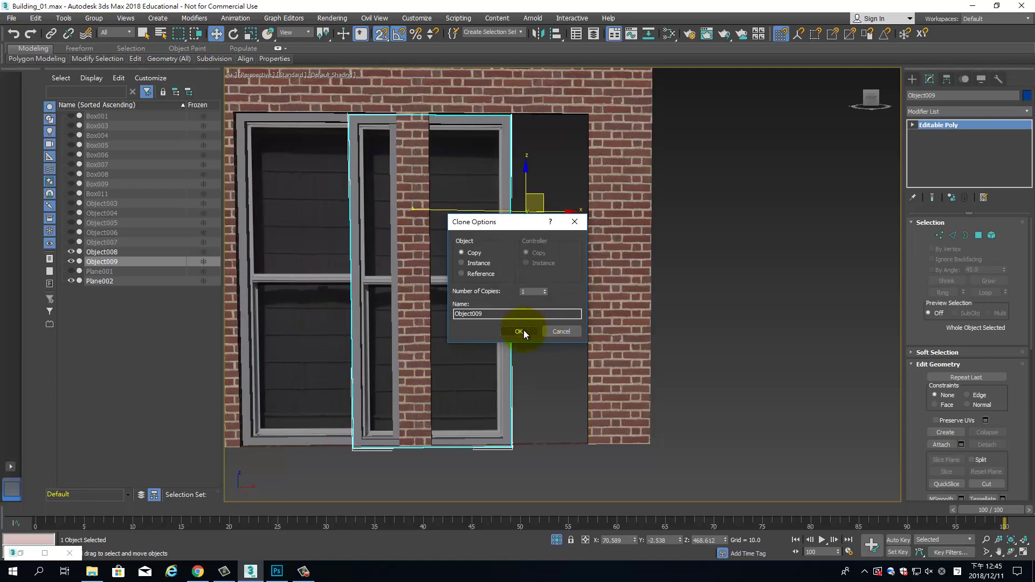
left_click(519, 331)
- Set Snaps to 2.5D and snap Object009 flush into the wall's right opening
middle_click_drag(744, 331, 800, 306, "alt")
mouse_move(871, 100)
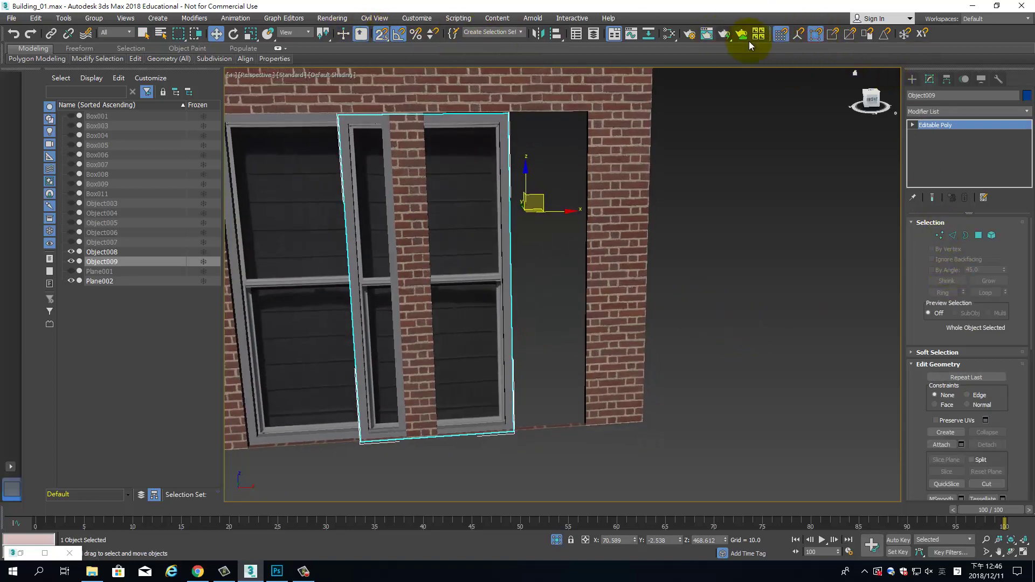
left_click_drag(379, 38, 383, 85)
mouse_move(577, 364)
middle_mouse_down("alt")
mouse_move(475, 391)
mouse_move(462, 412)
mouse_move(409, 416)
mouse_move(379, 403)
mouse_move(569, 357)
middle_mouse_up("alt")
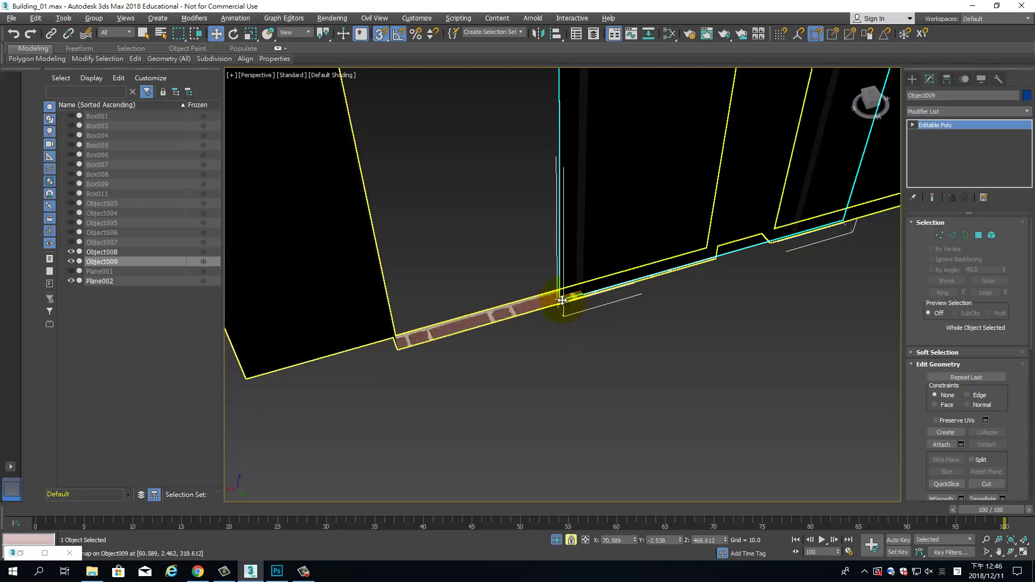
mouse_move(562, 300)
left_mouse_down()
mouse_move(498, 301)
mouse_move(404, 346)
mouse_move(597, 407)
mouse_move(620, 383)
mouse_move(674, 375)
mouse_move(734, 340)
left_mouse_up()
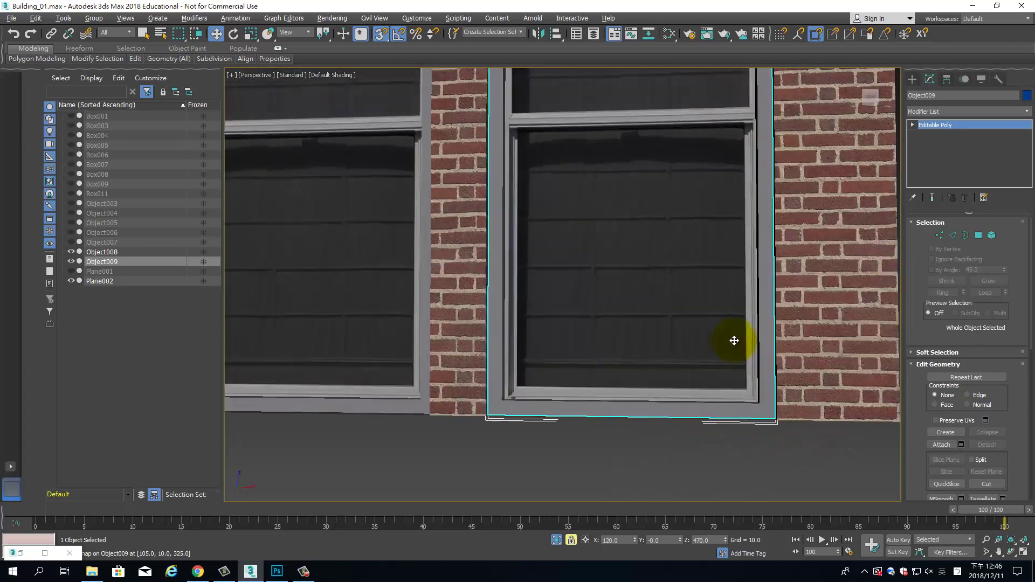
scroll(678, 469, "down", 3)
mouse_move(677, 469)
middle_mouse_down("alt")
mouse_move(652, 490)
mouse_move(742, 484)
mouse_move(716, 470)
mouse_move(719, 483)
mouse_move(691, 385)
mouse_move(725, 427)
mouse_move(680, 353)
middle_mouse_up("alt")
scroll(636, 273, "down", 3)
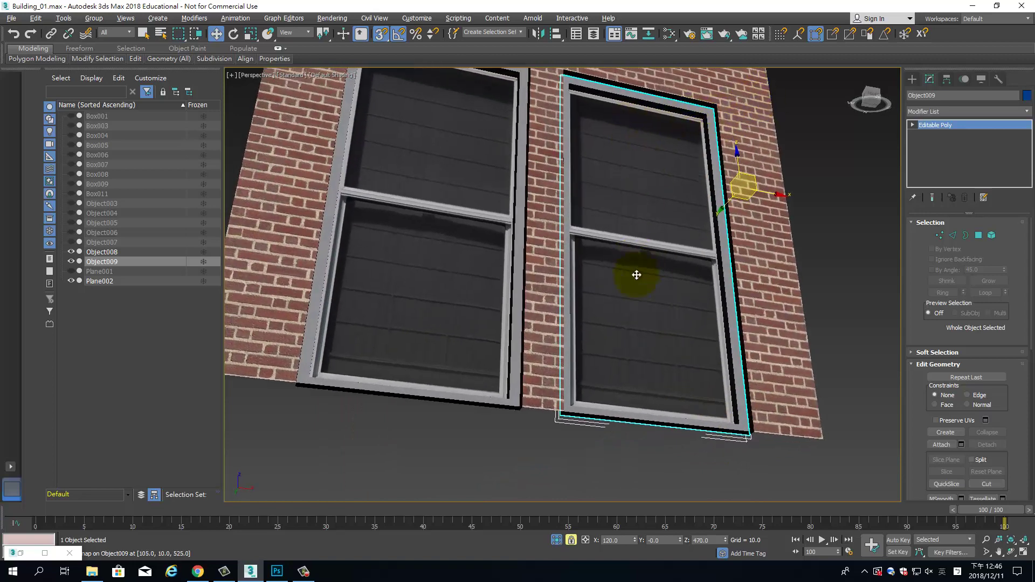
scroll(629, 280, "down", 3)
mouse_move(629, 280)
middle_mouse_down("alt")
mouse_move(799, 258)
mouse_move(787, 270)
middle_mouse_up("alt")
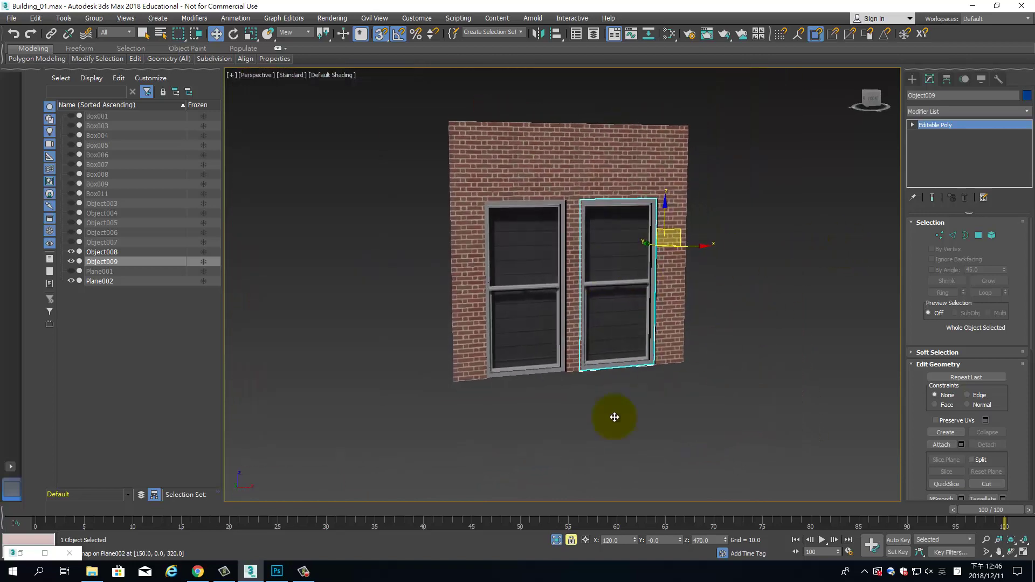
- Exit Isolate Selection so the whole building is visible and centred
left_click(568, 544)
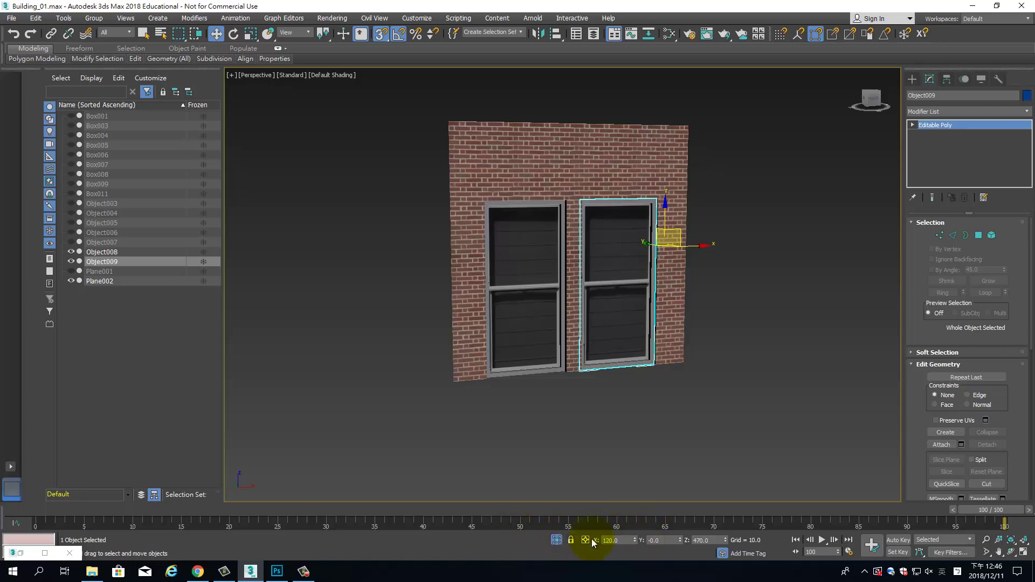
left_click(561, 545)
scroll(670, 416, "down", 3)
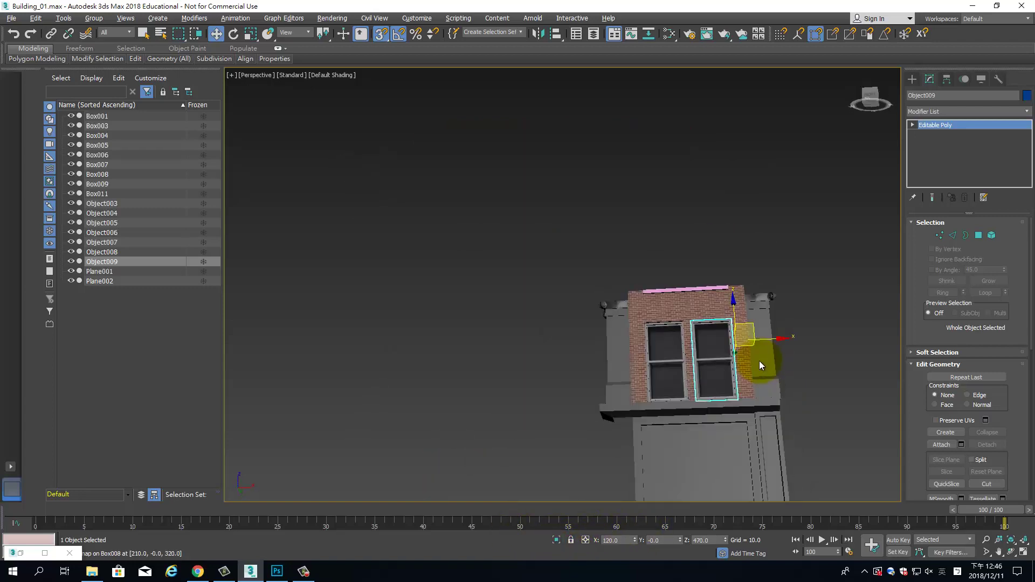
middle_click_drag(763, 358, 654, 263)
scroll(655, 263, "down", 2)
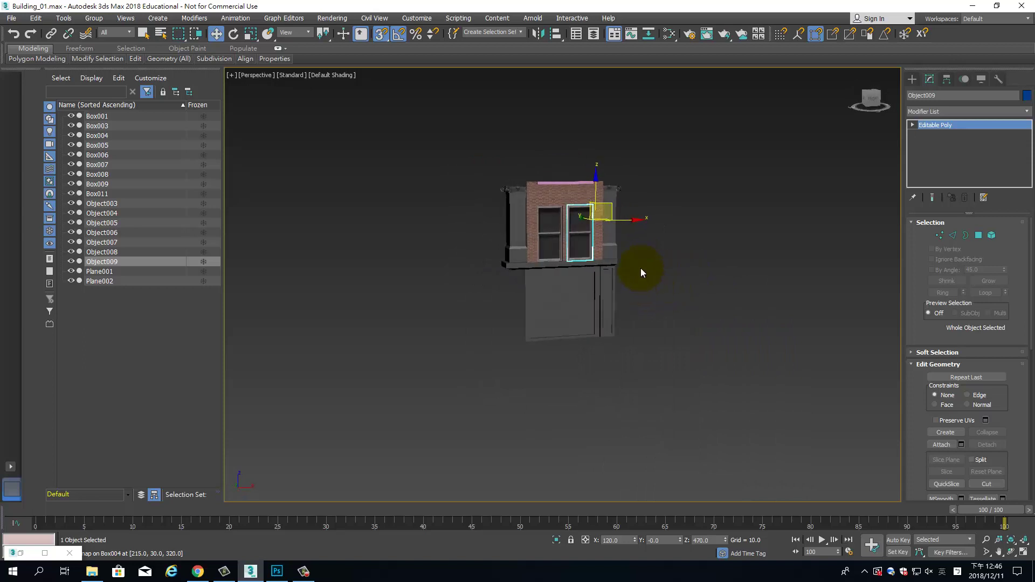
scroll(640, 268, "up", 2)
scroll(660, 300, "up", 3)
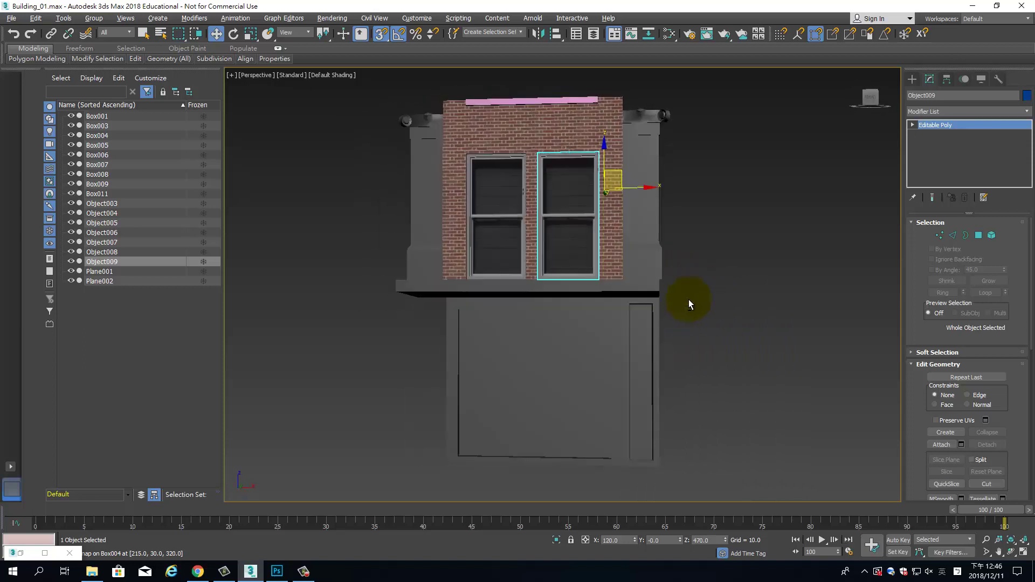
- Select the Plane001 storefront panel and open the Slate Material Editor on its material nodes
left_click(613, 298)
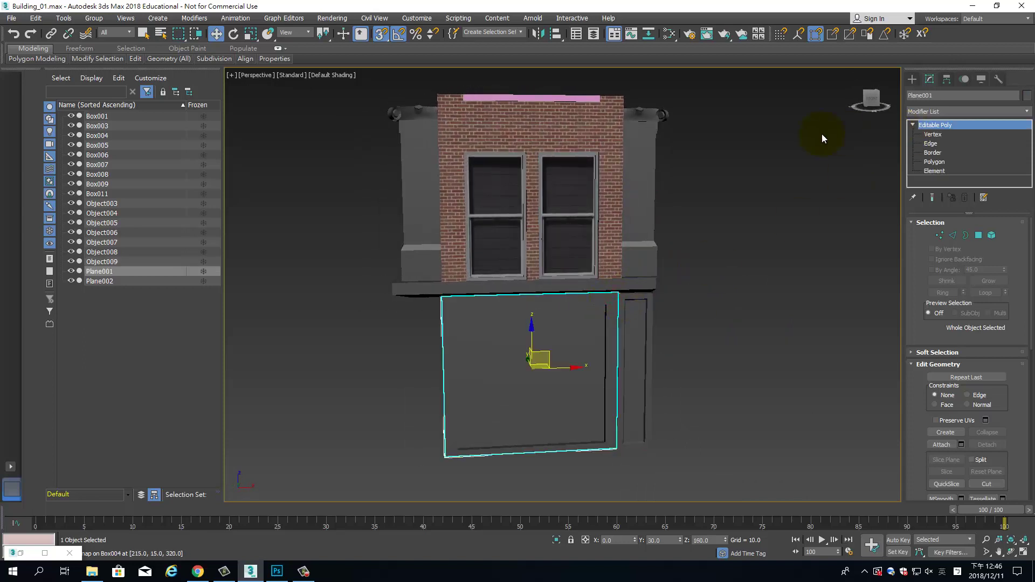
key("m")
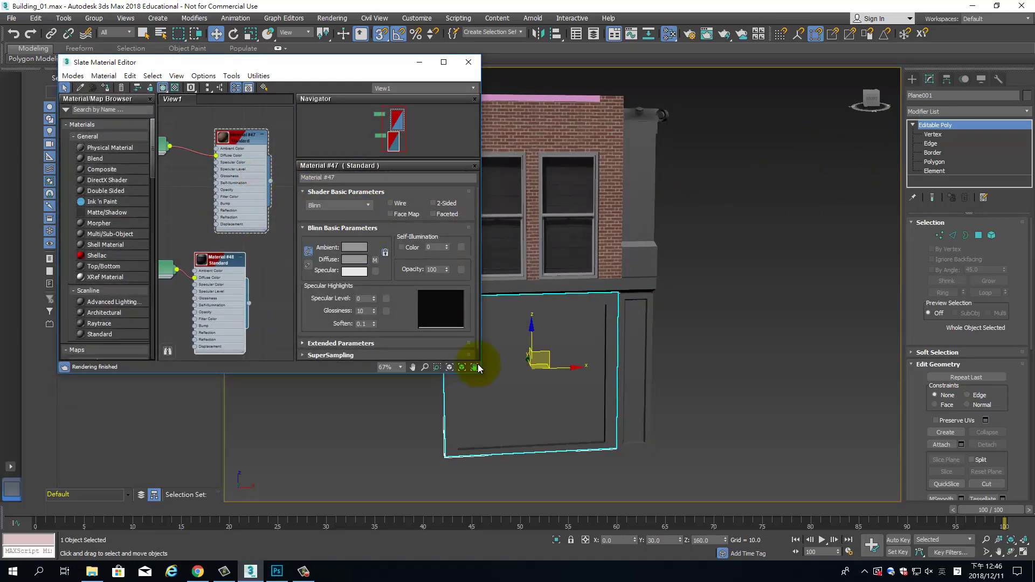
mouse_move(259, 277)
middle_mouse_down()
mouse_move(291, 241)
mouse_move(310, 182)
middle_mouse_up()
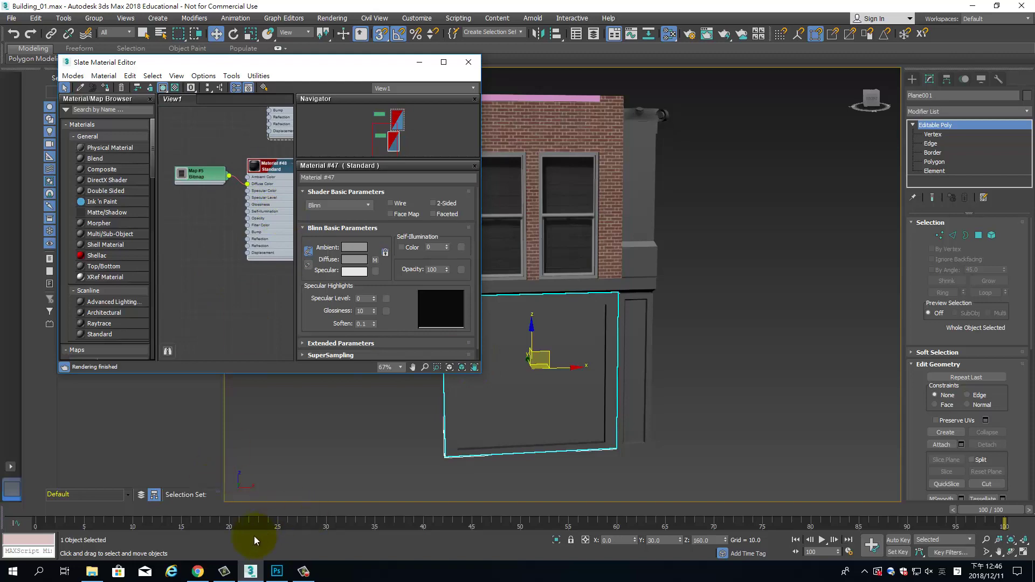
- Open the 1960Building texture folder in File Explorer and select the Win03 image
left_click(93, 573)
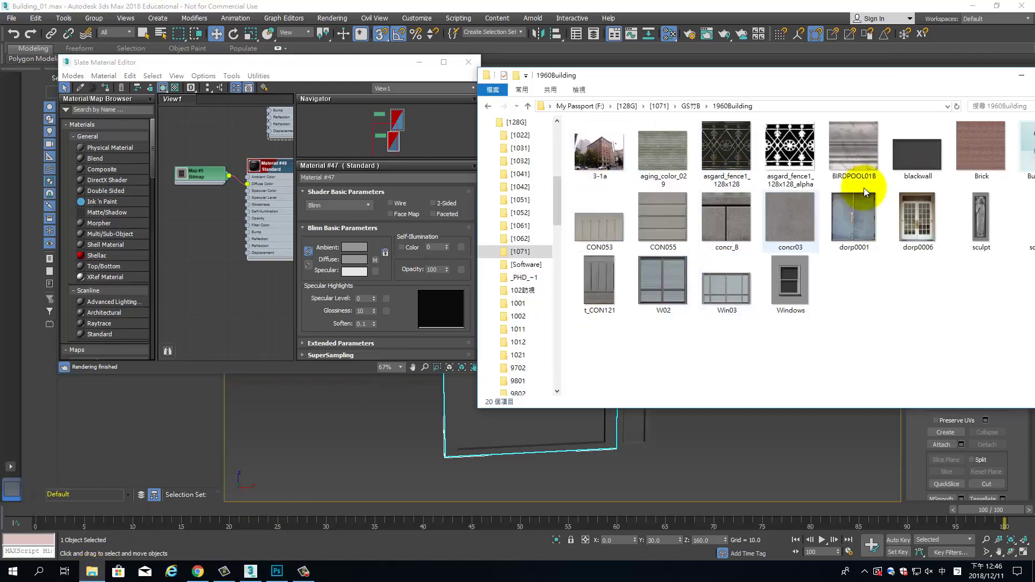
left_click(731, 297)
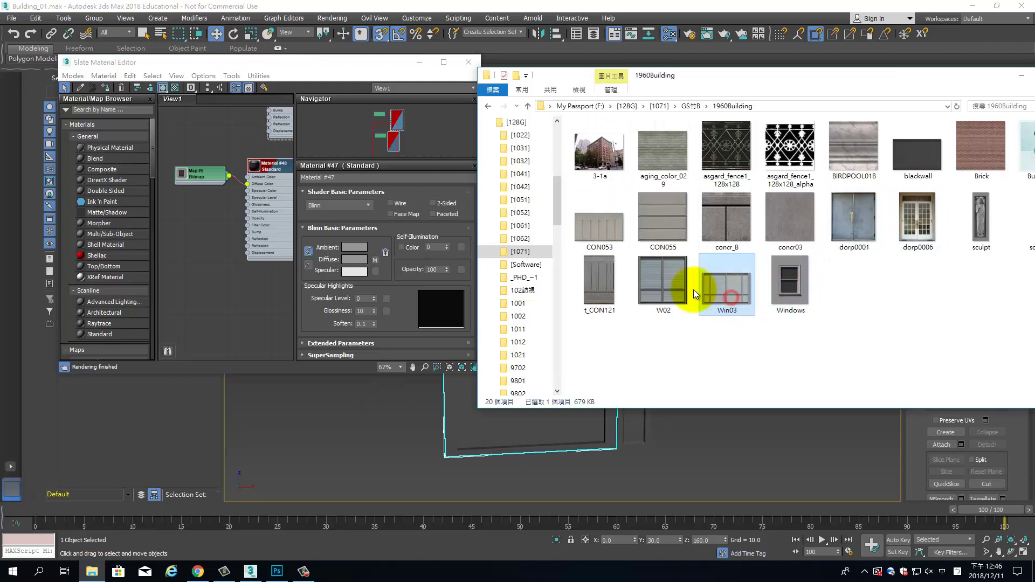
left_click(714, 294)
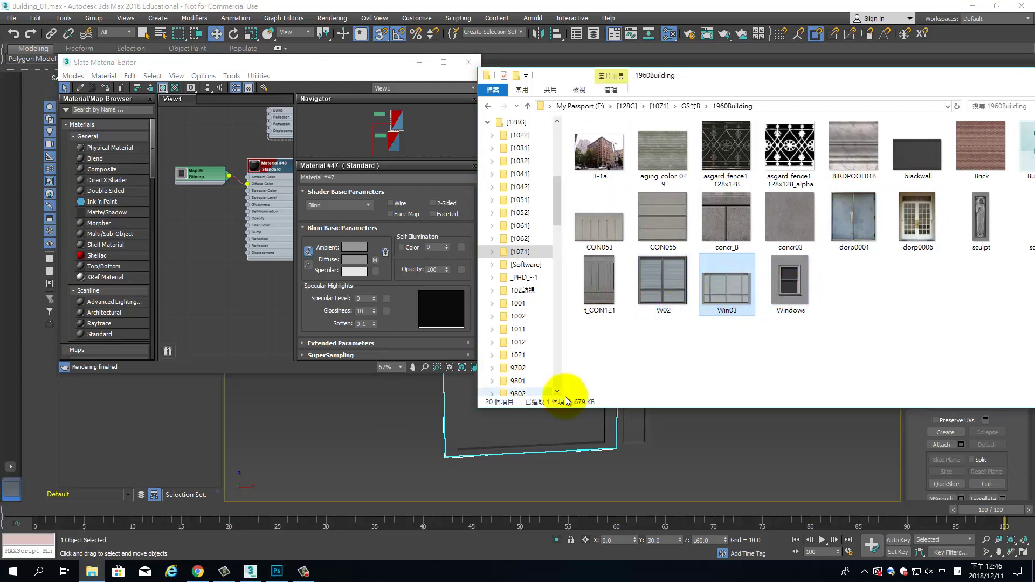
- View 3-1a.jpg in Photos, then reselect Win03 with the texture folder in front
double_click(617, 159)
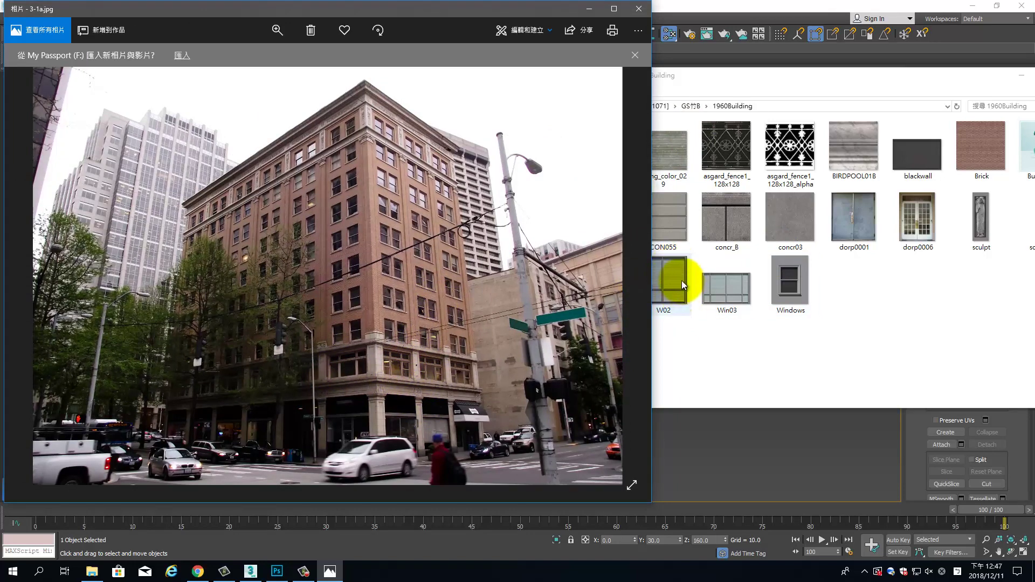
left_click(730, 284)
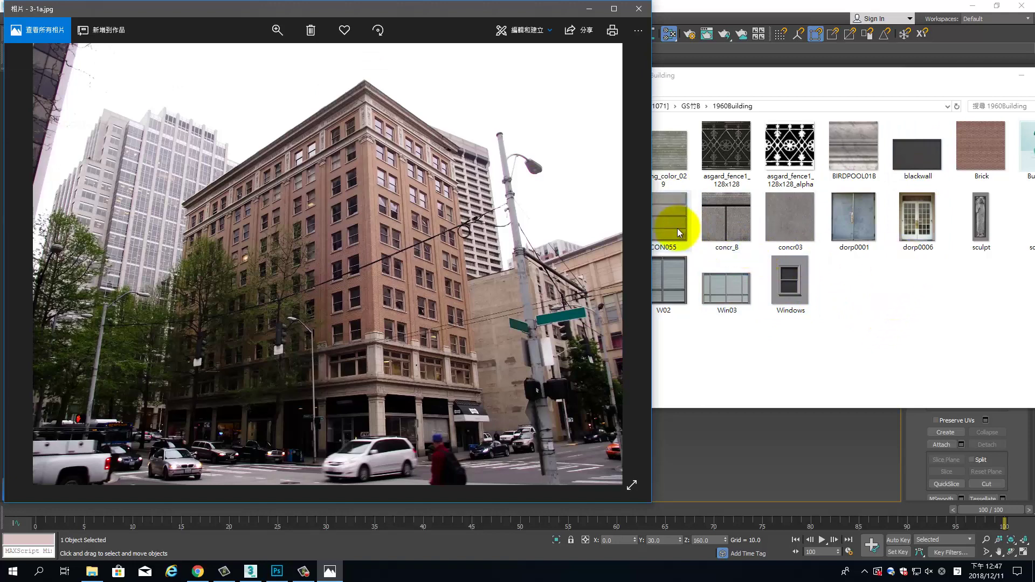
left_click(851, 151)
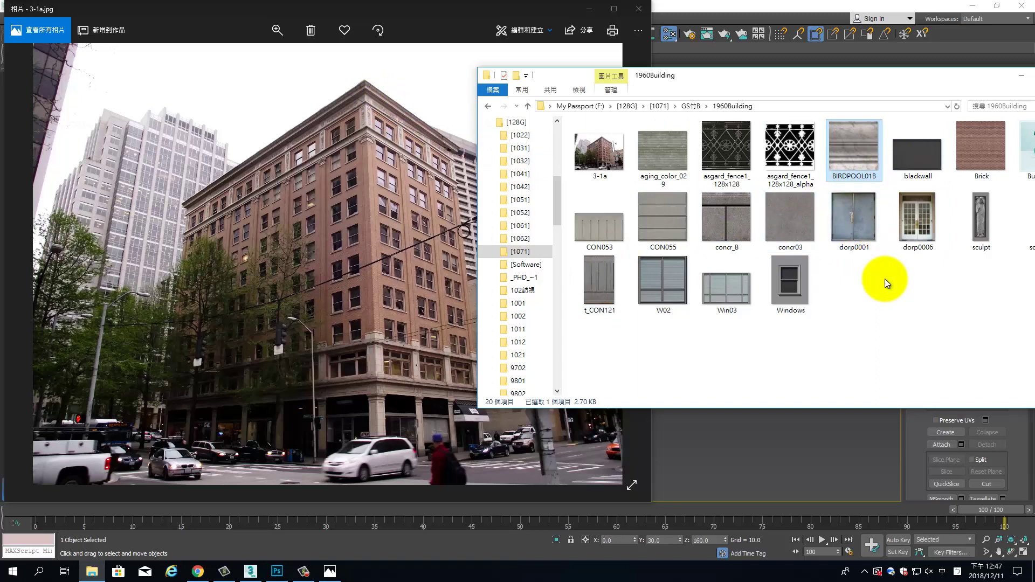
- Browse the folder tree to Allmaps and open its free folder
left_click(855, 216)
left_click(853, 286)
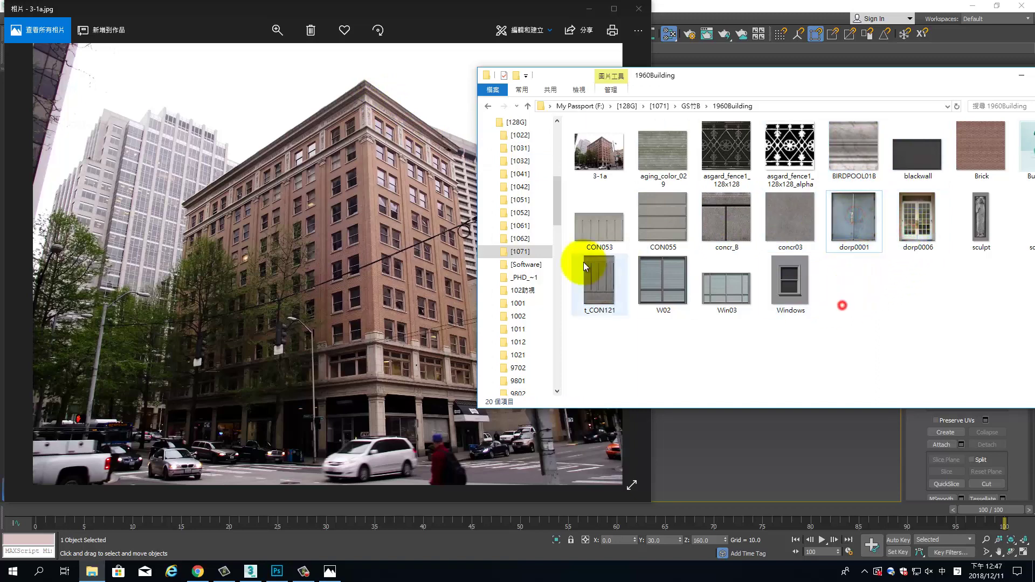
mouse_move(556, 212)
left_mouse_down()
mouse_move(562, 142)
mouse_move(561, 218)
left_mouse_up()
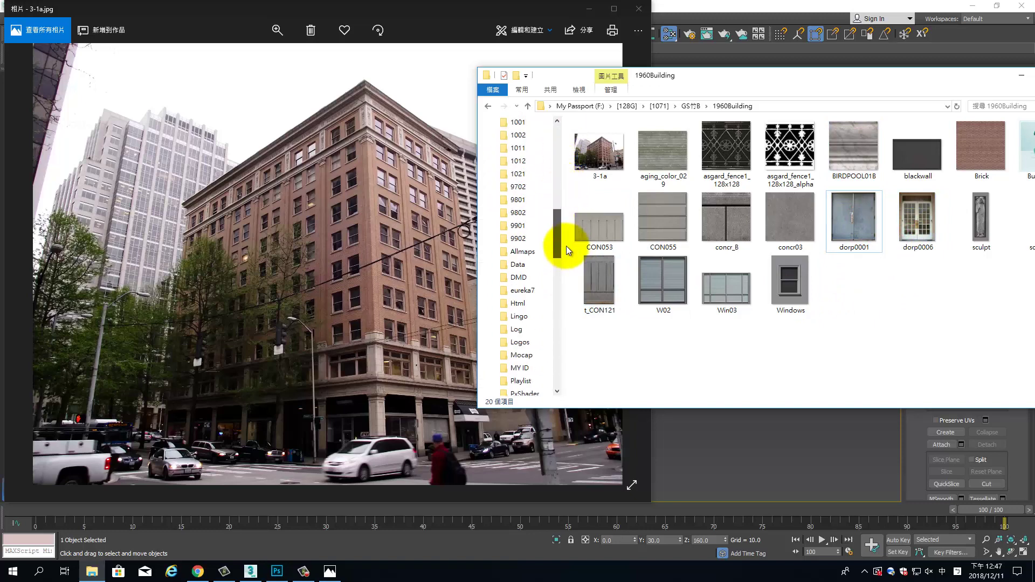
left_click_drag(561, 218, 567, 235)
left_click(522, 292)
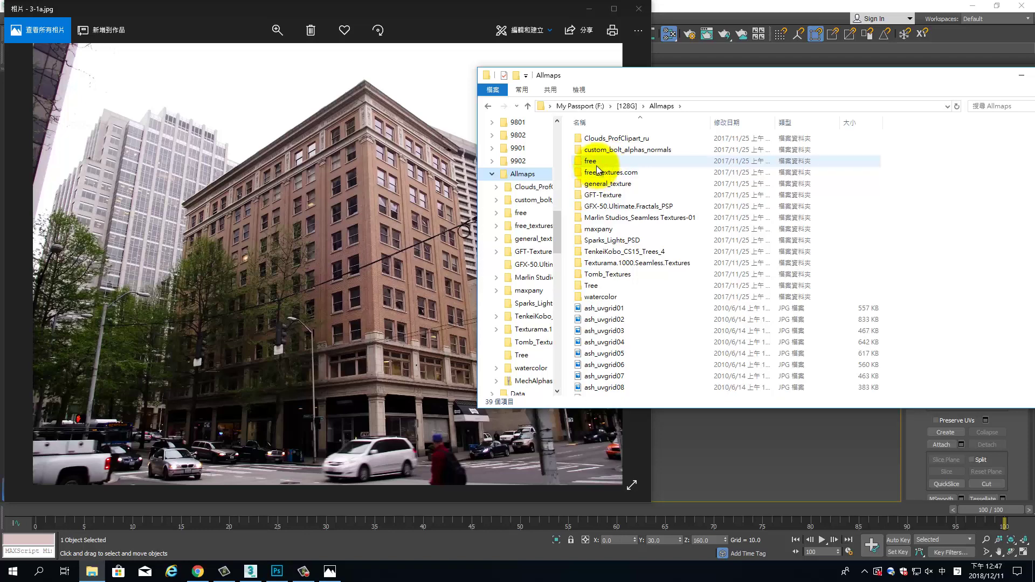
double_click(592, 161)
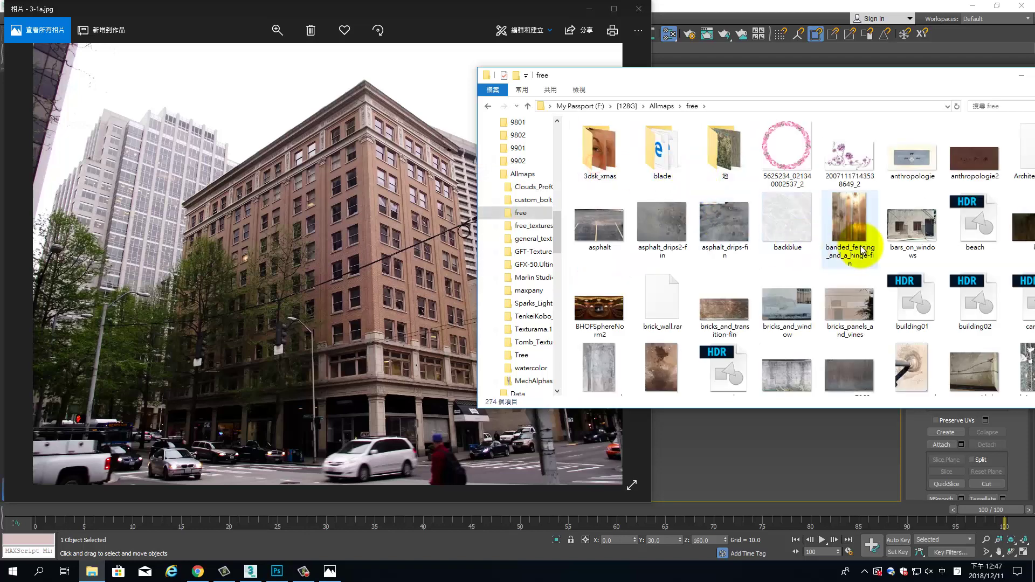
- Scroll the free folder's thumbnails and select the images.window.512x512 texture
scroll(879, 252, "down", 3)
scroll(878, 238, "down", 3)
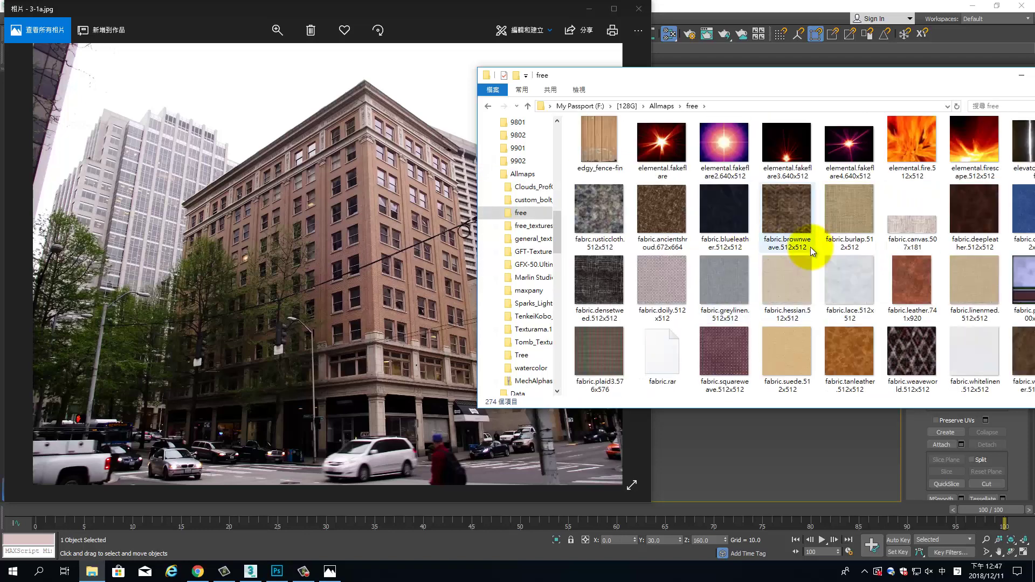
scroll(811, 247, "down", 5)
scroll(810, 247, "down", 5)
scroll(810, 247, "down", 5)
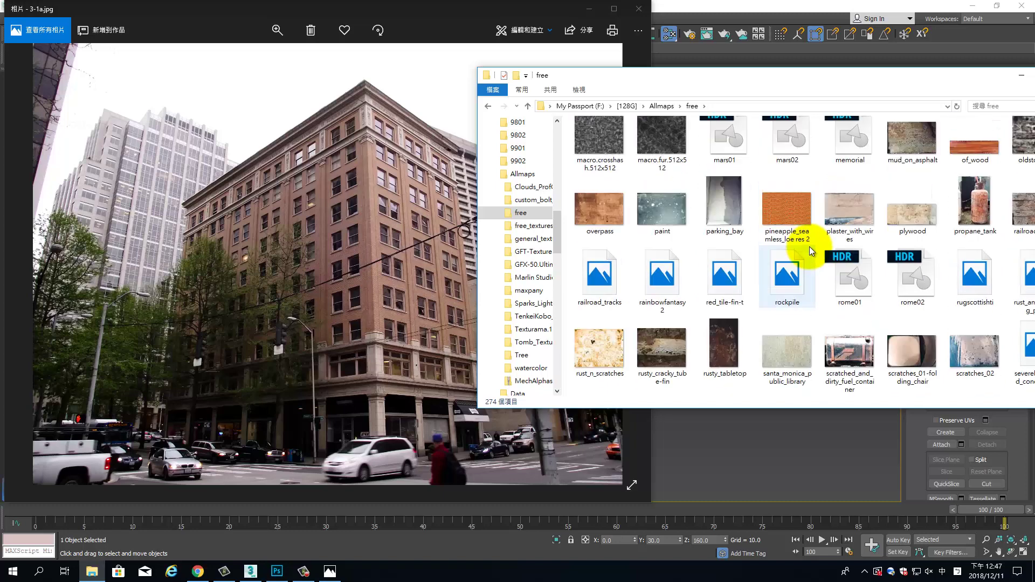
scroll(804, 243, "up", 3)
left_click(741, 140)
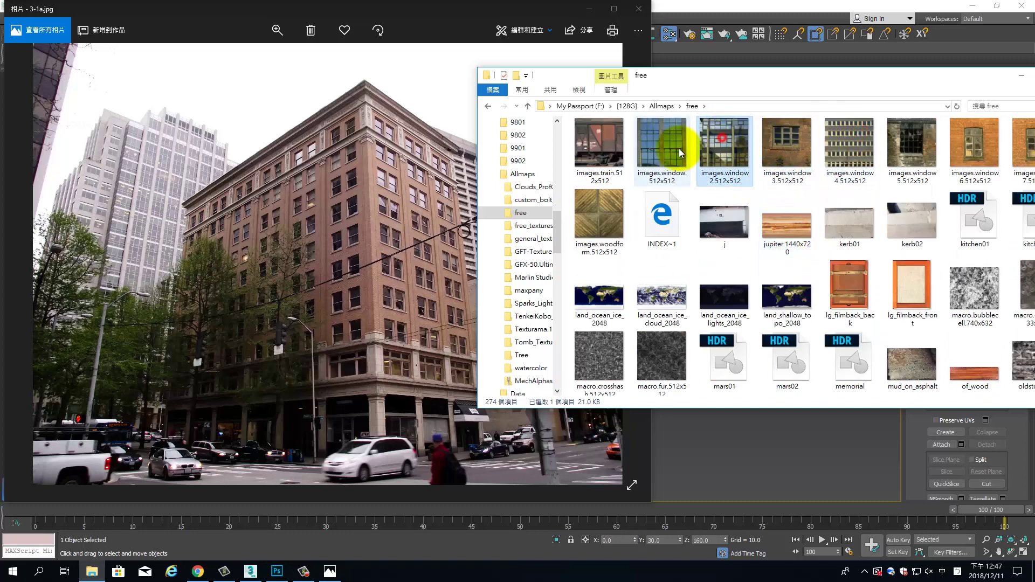
left_click(665, 152)
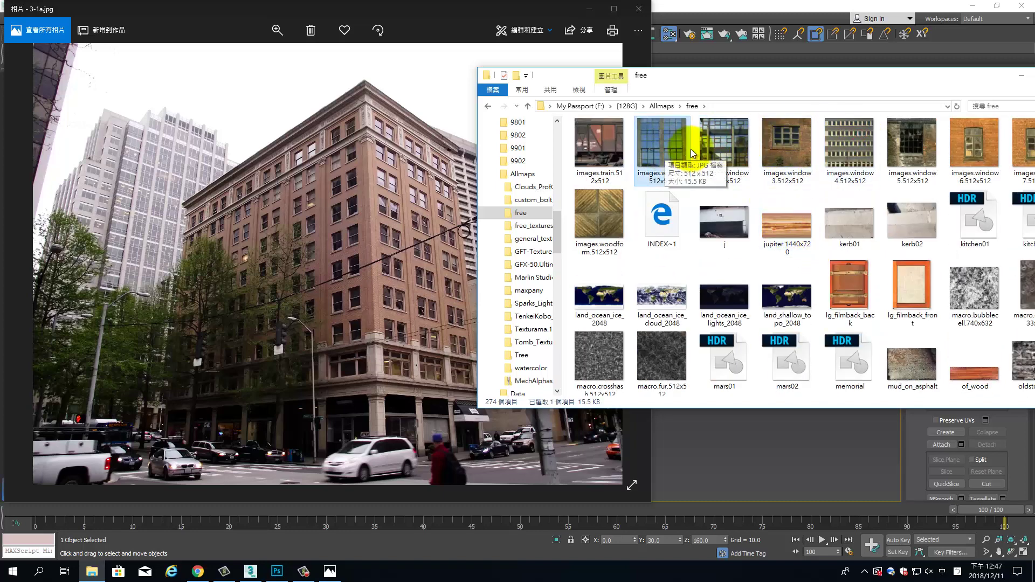